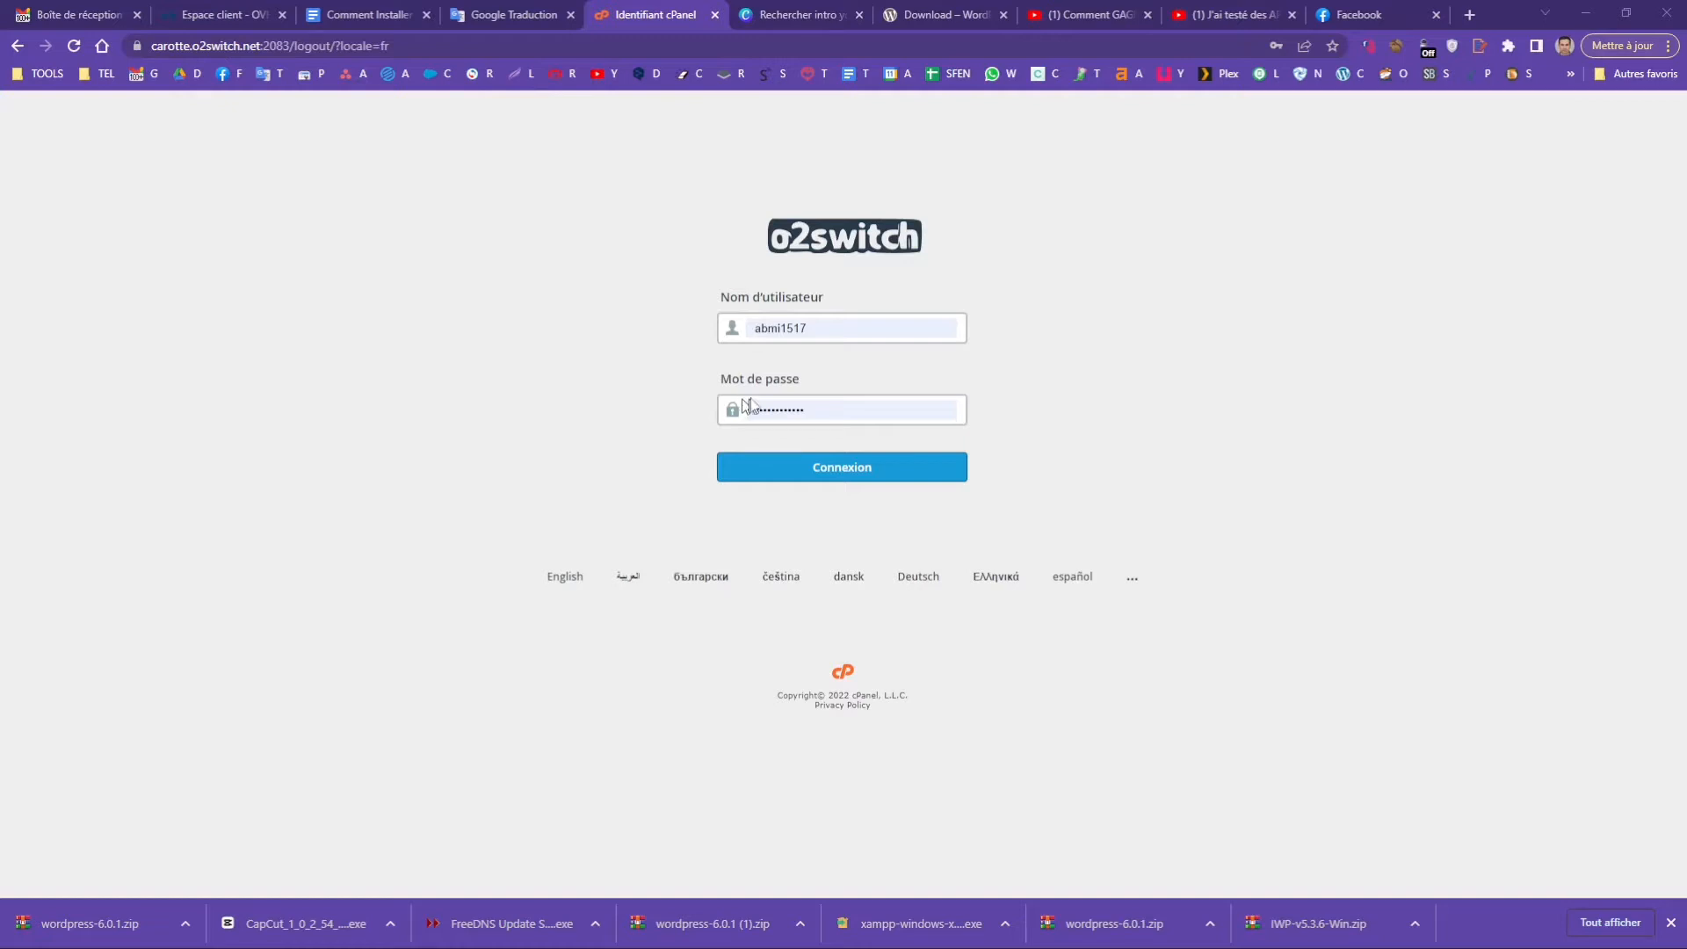
# Step: Log in to the o2switch hosting account with the saved credentials and open the configured domains page
pyautogui.click(837, 469)
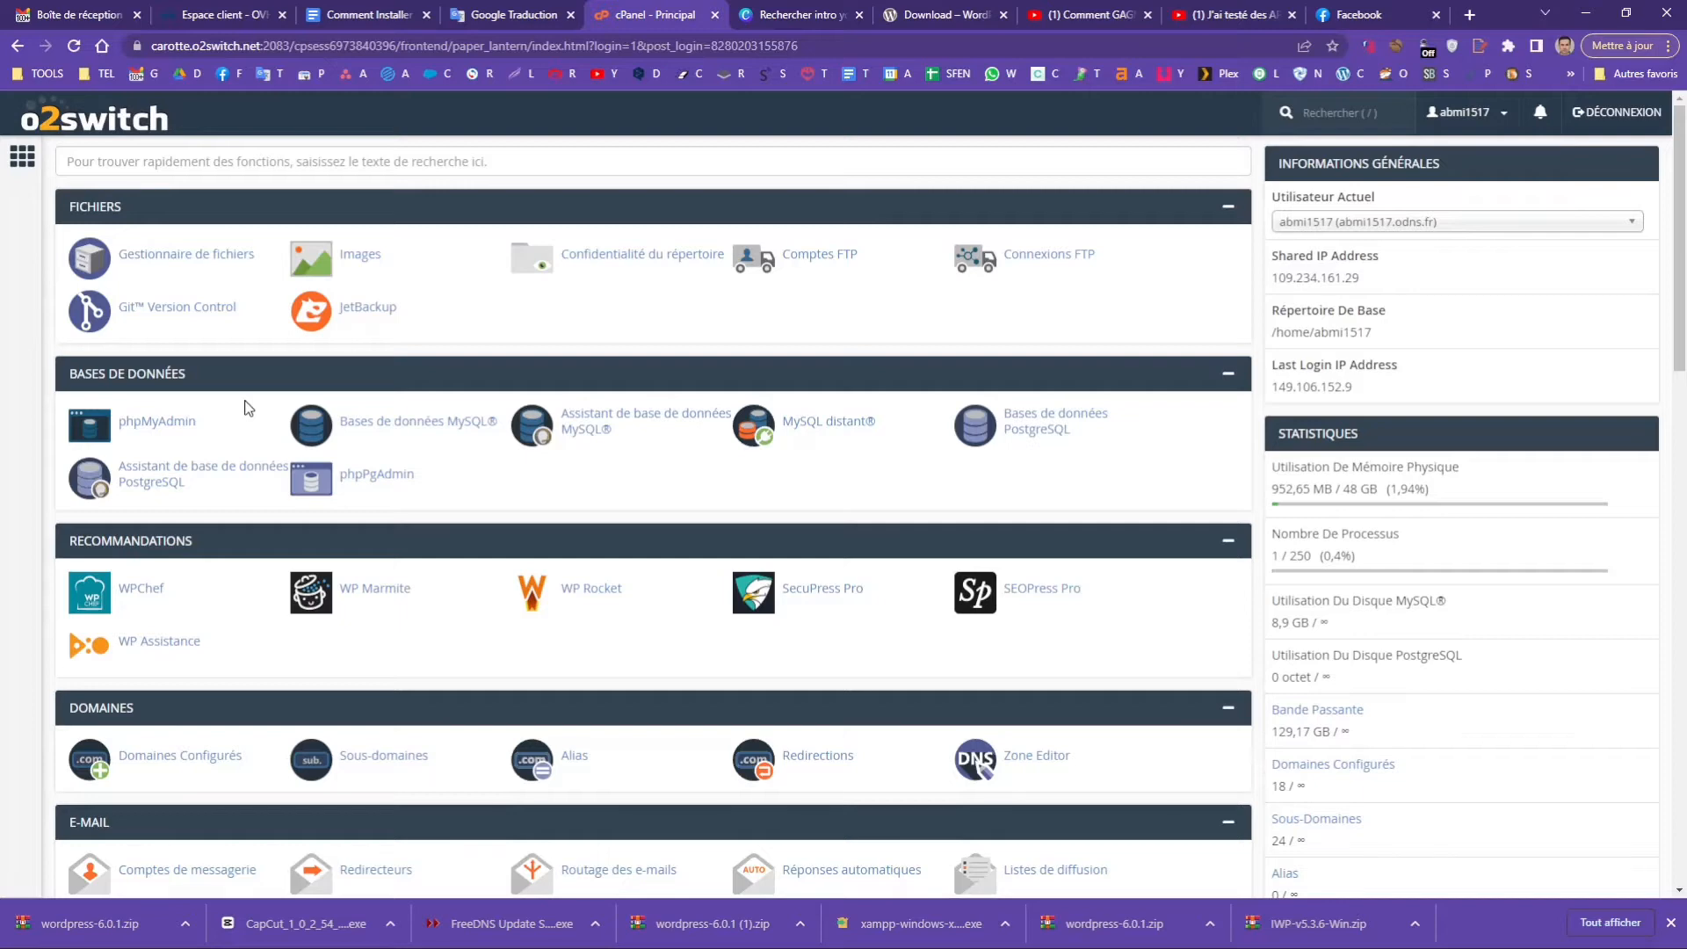
pyautogui.scroll(-3, 248, 407)
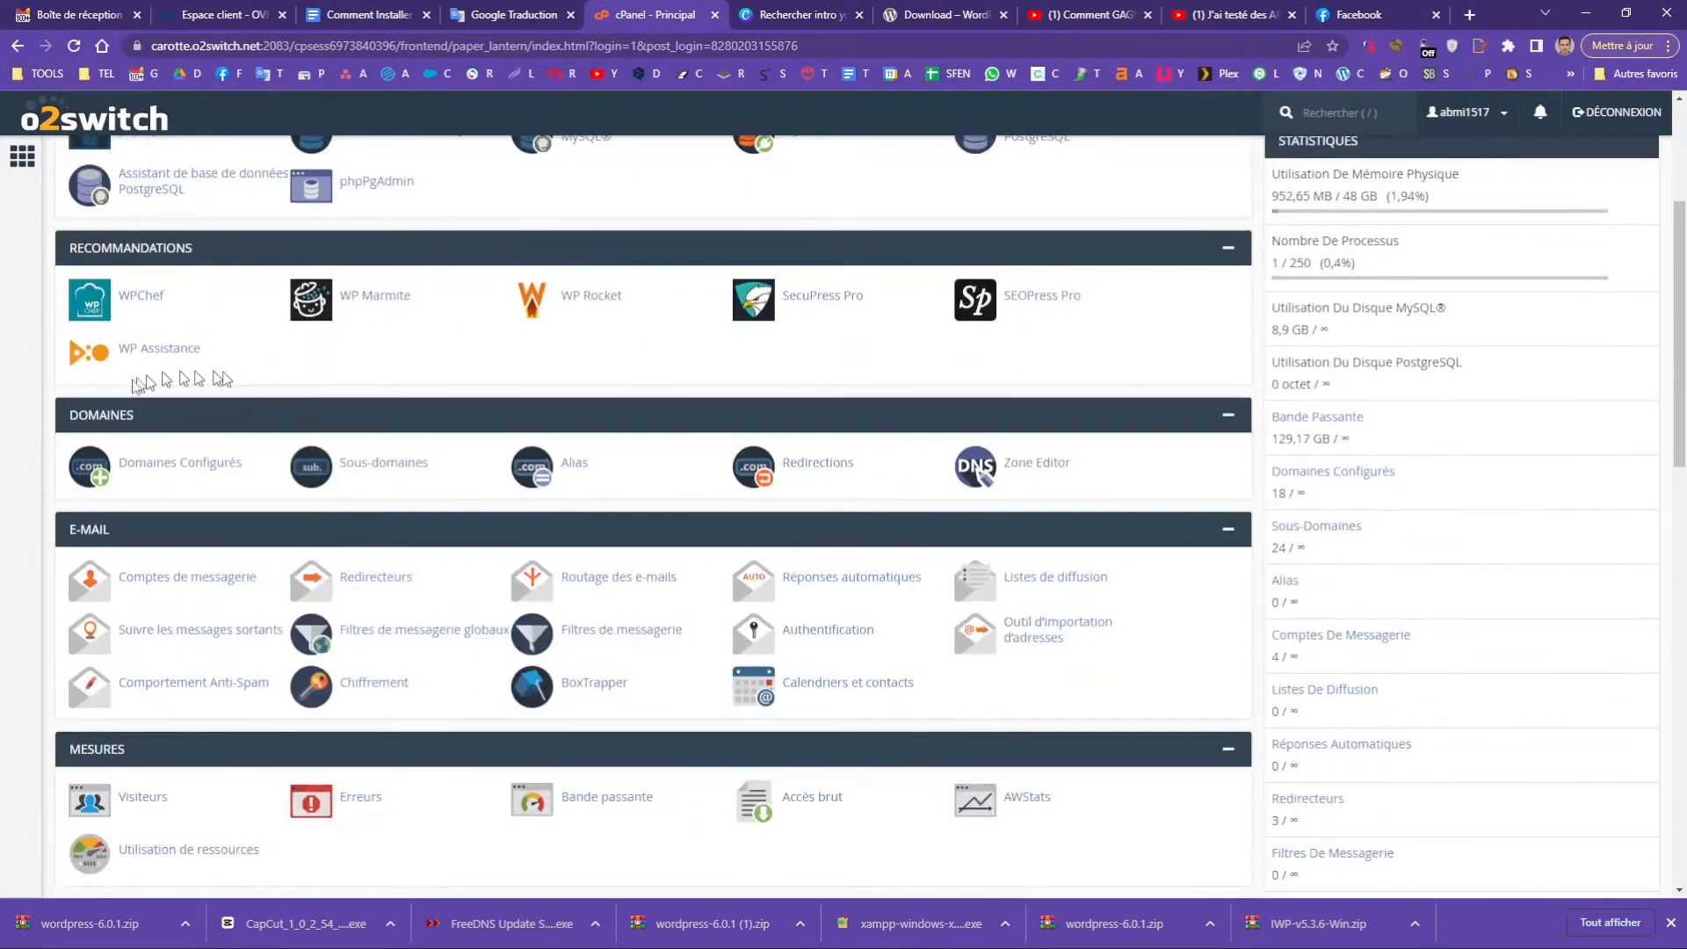
pyautogui.click(226, 465)
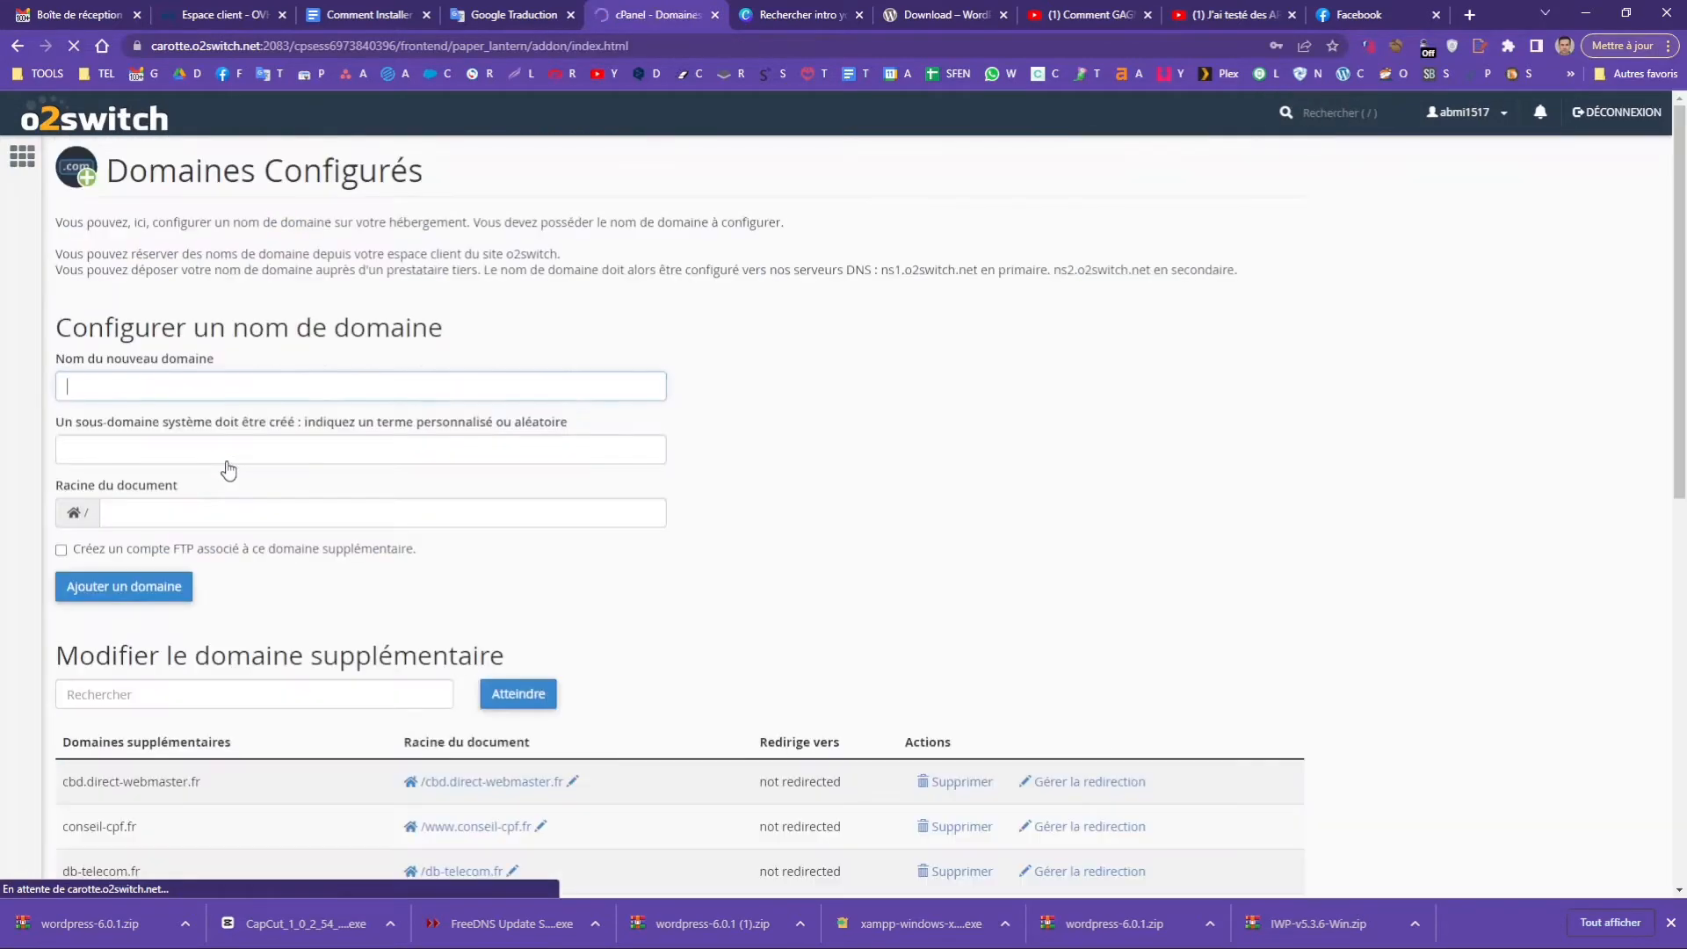
# Step: Look up webmaster-paris.net and its document root in the list of additional domains
pyautogui.scroll(-15, 731, 352)
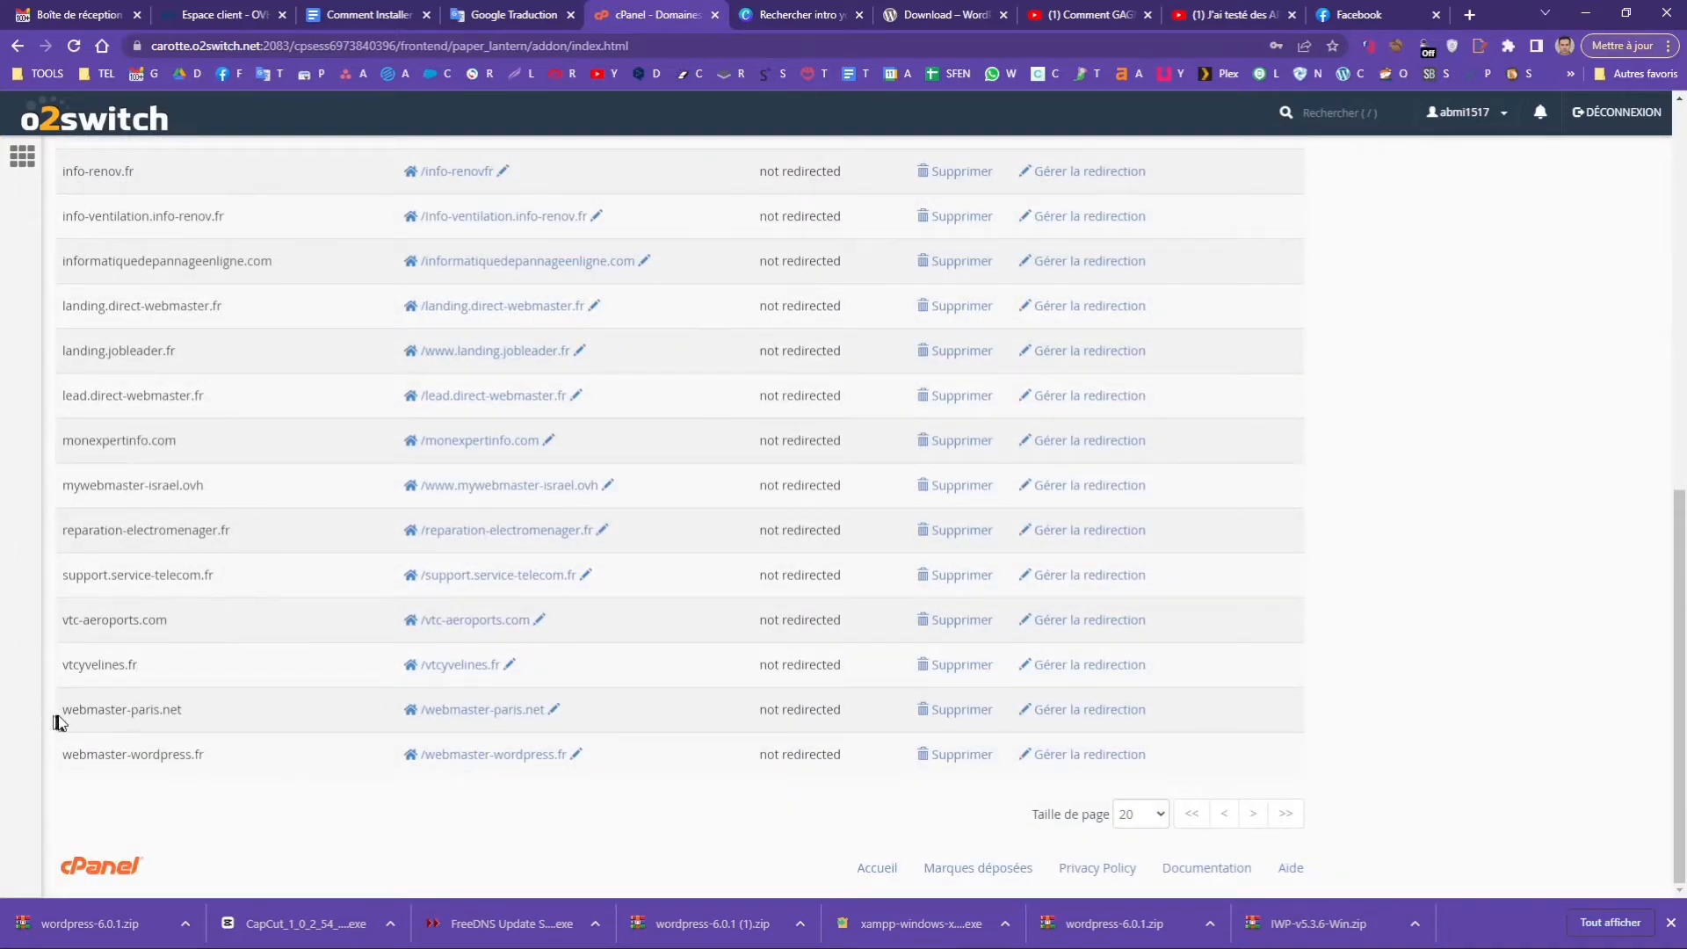
pyautogui.moveTo(186, 709); pyautogui.dragTo(582, 719)
pyautogui.click(589, 719)
pyautogui.moveTo(548, 710); pyautogui.dragTo(410, 710)
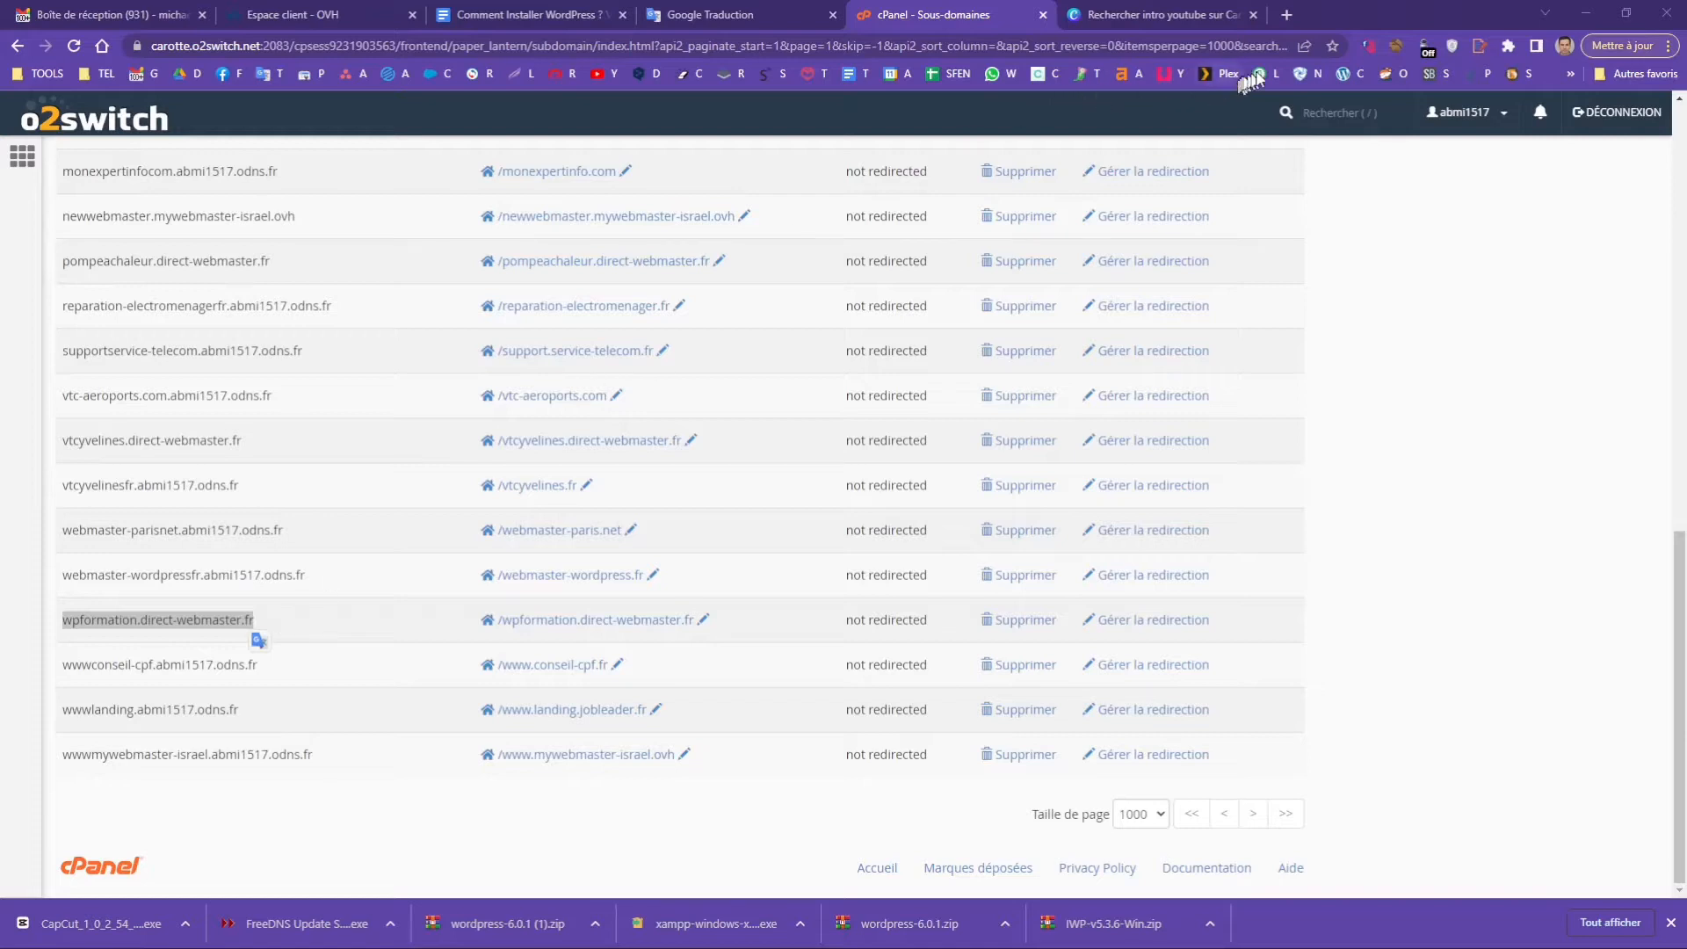
# Step: Search Google for "wordpress francais" in a new browser tab
pyautogui.click(1287, 15)
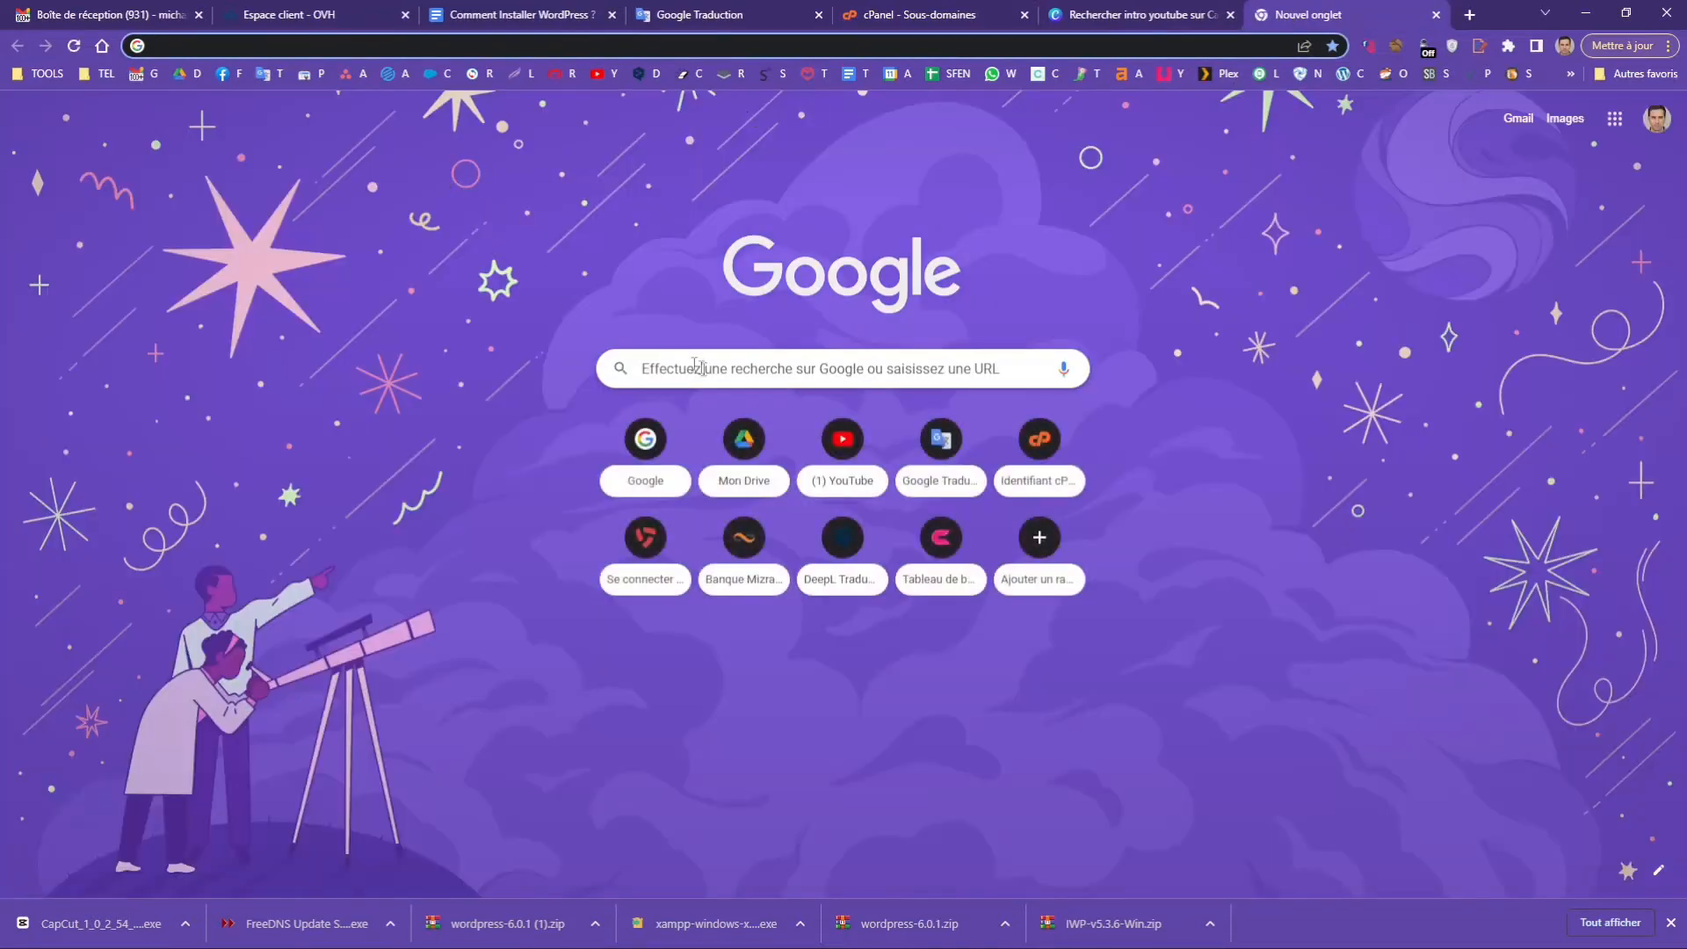
pyautogui.click(725, 375)
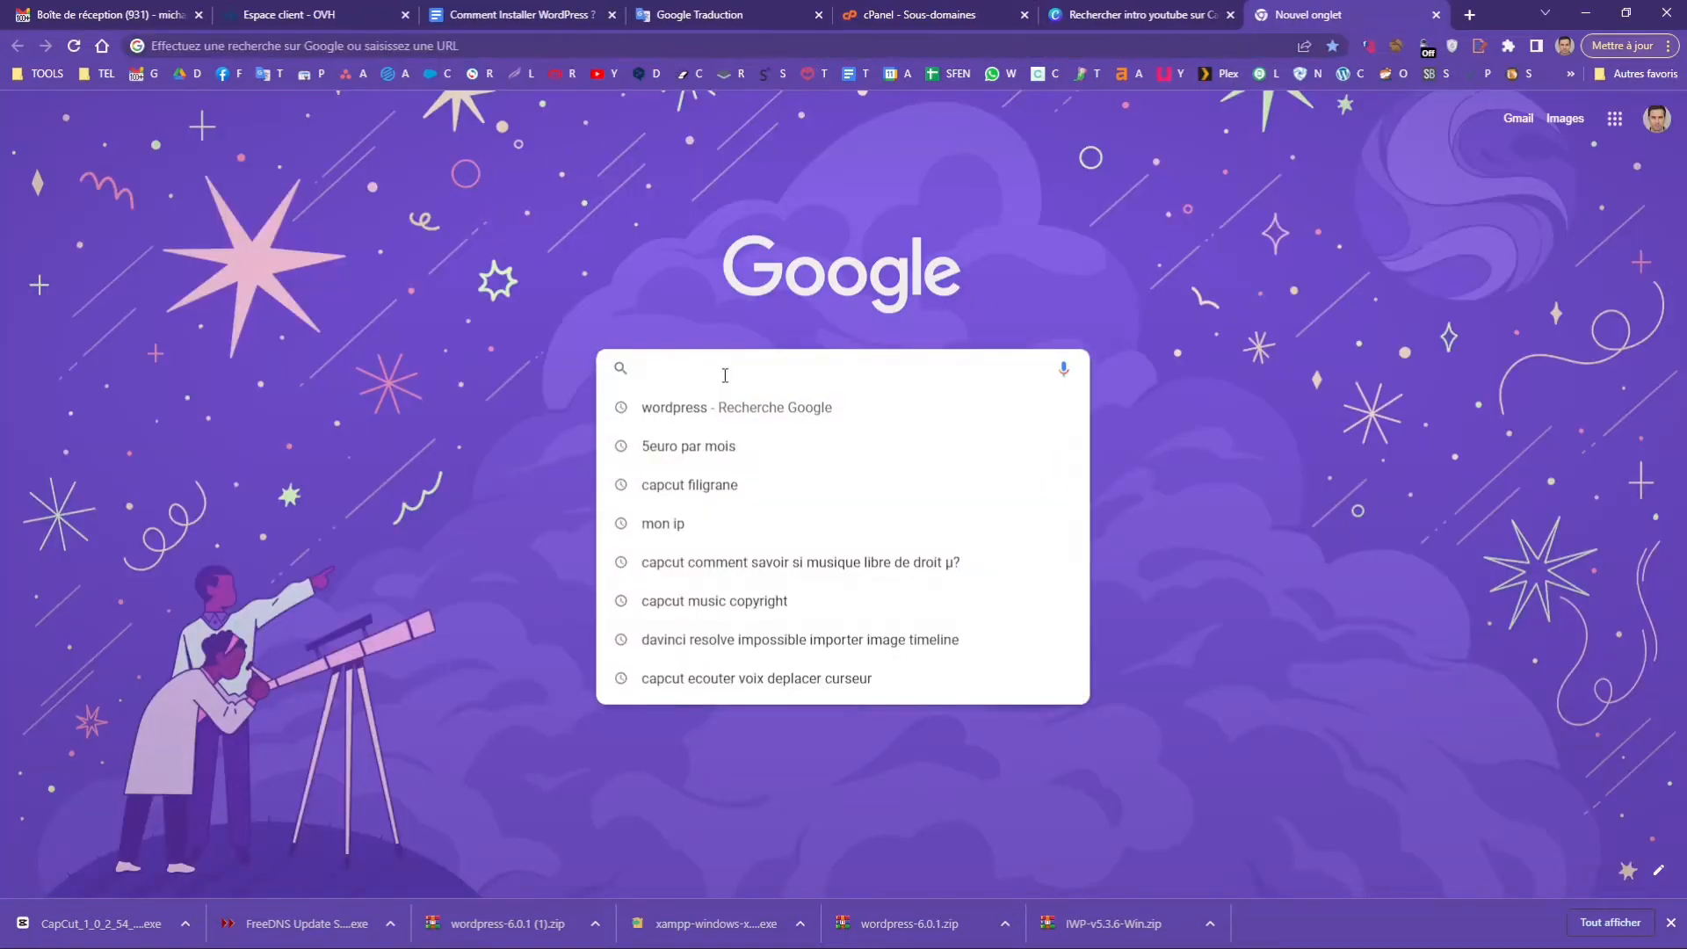
pyautogui.write('wordpre')
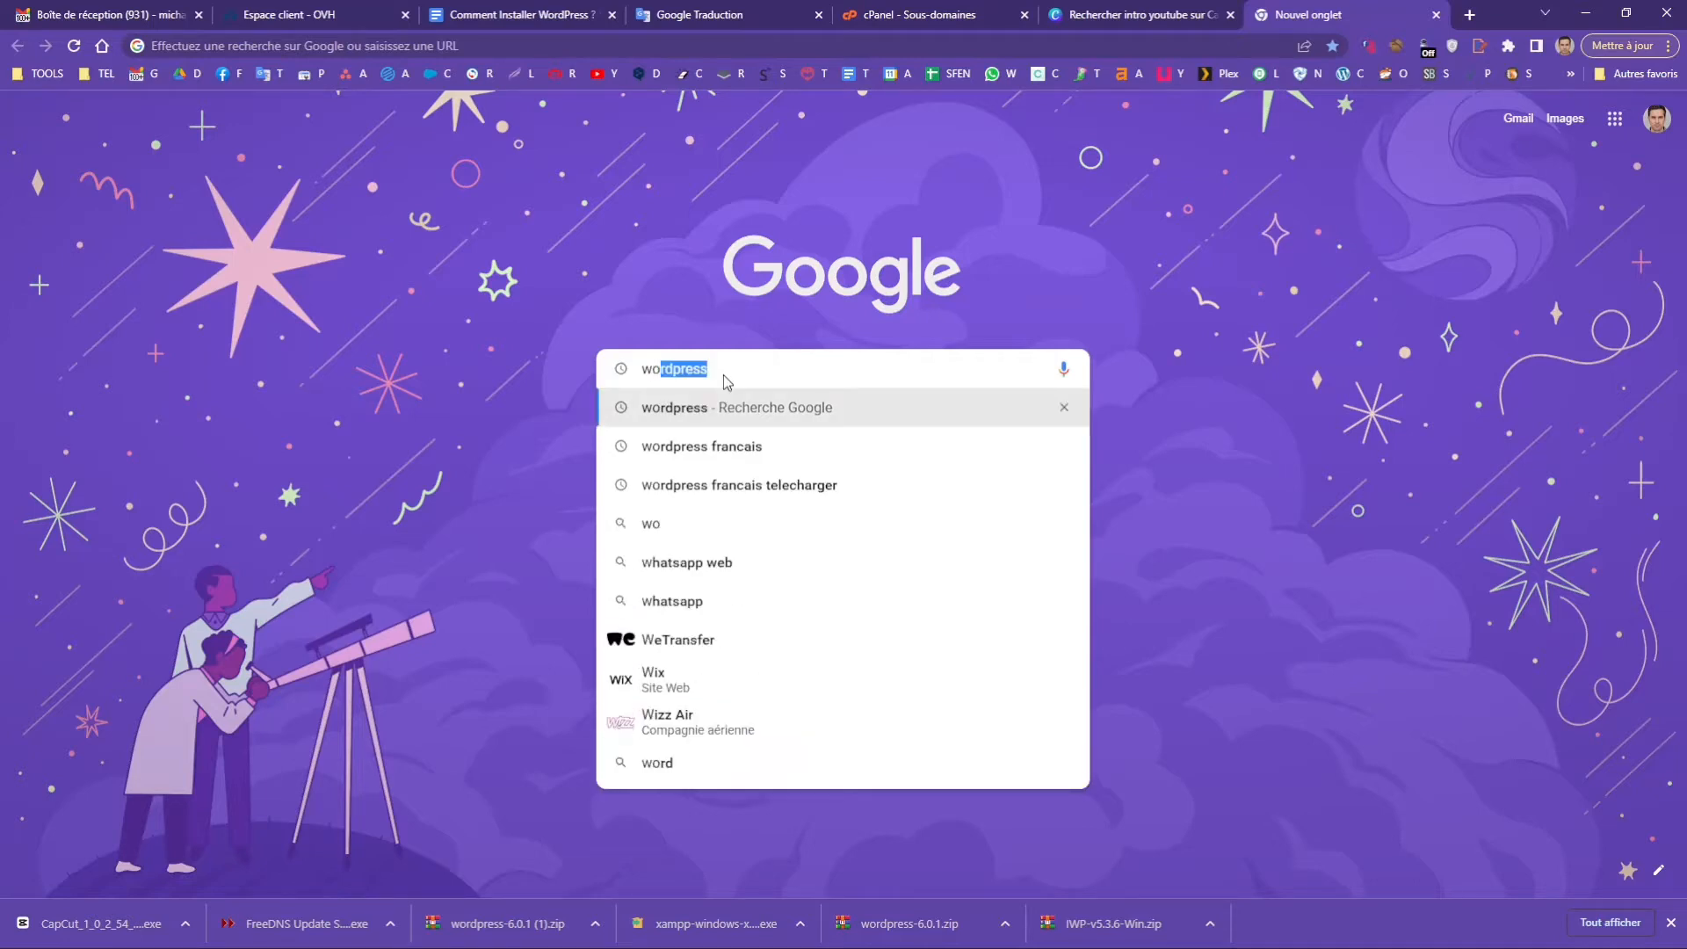
pyautogui.write('ss francais')
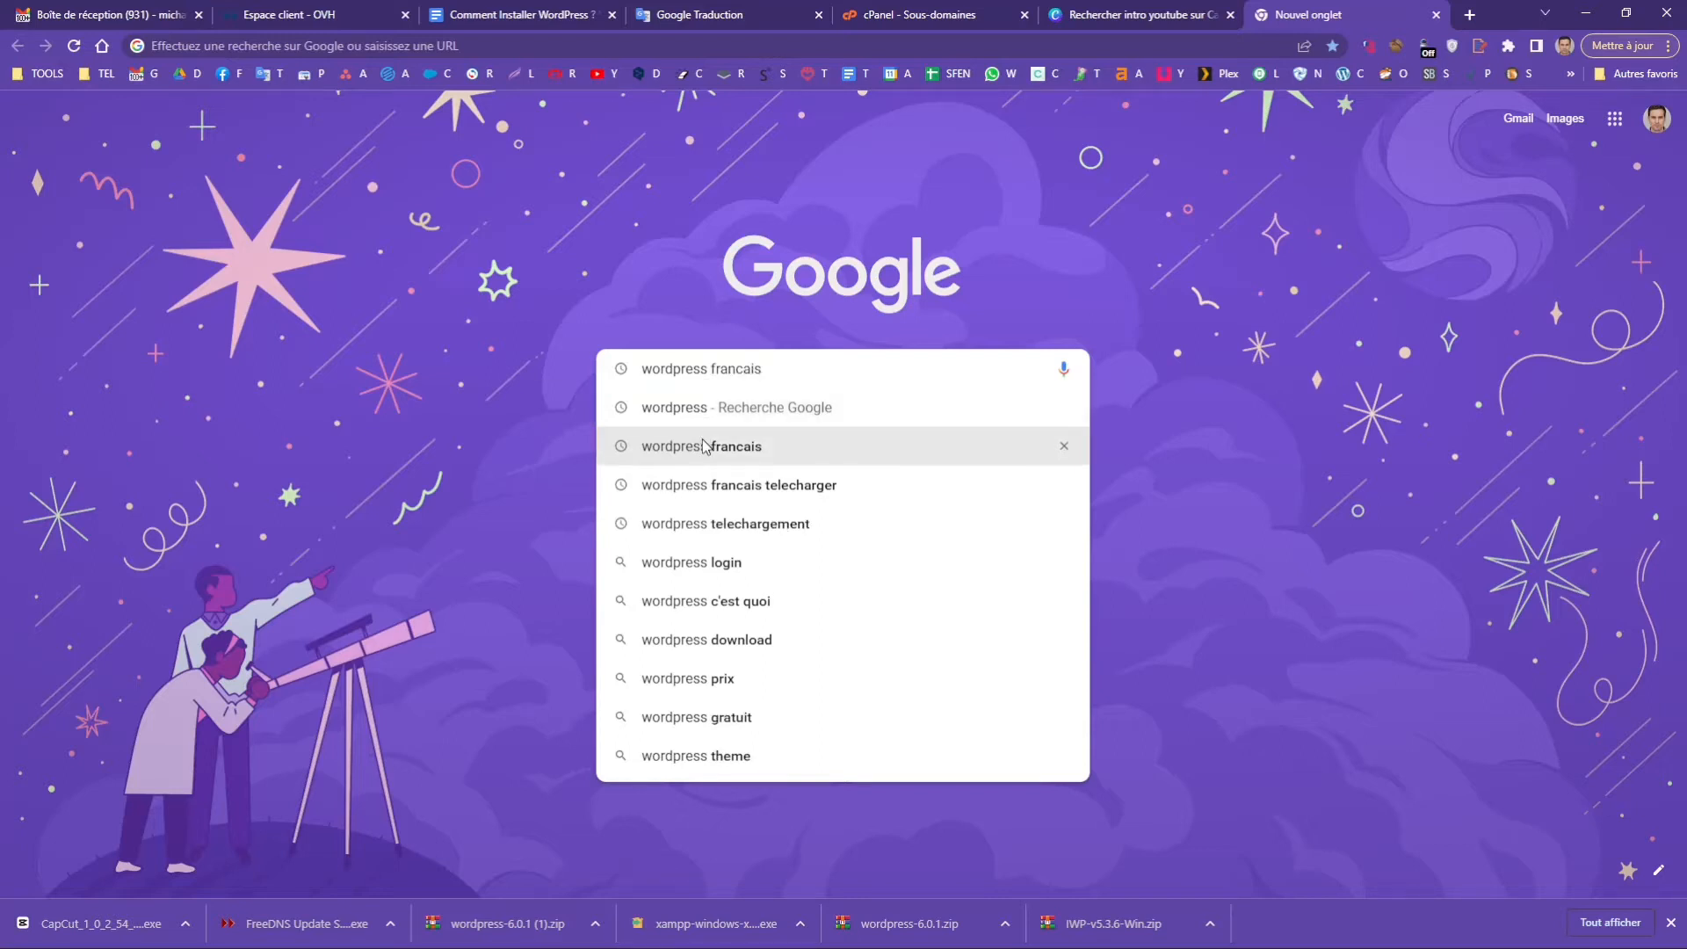
pyautogui.click(703, 446)
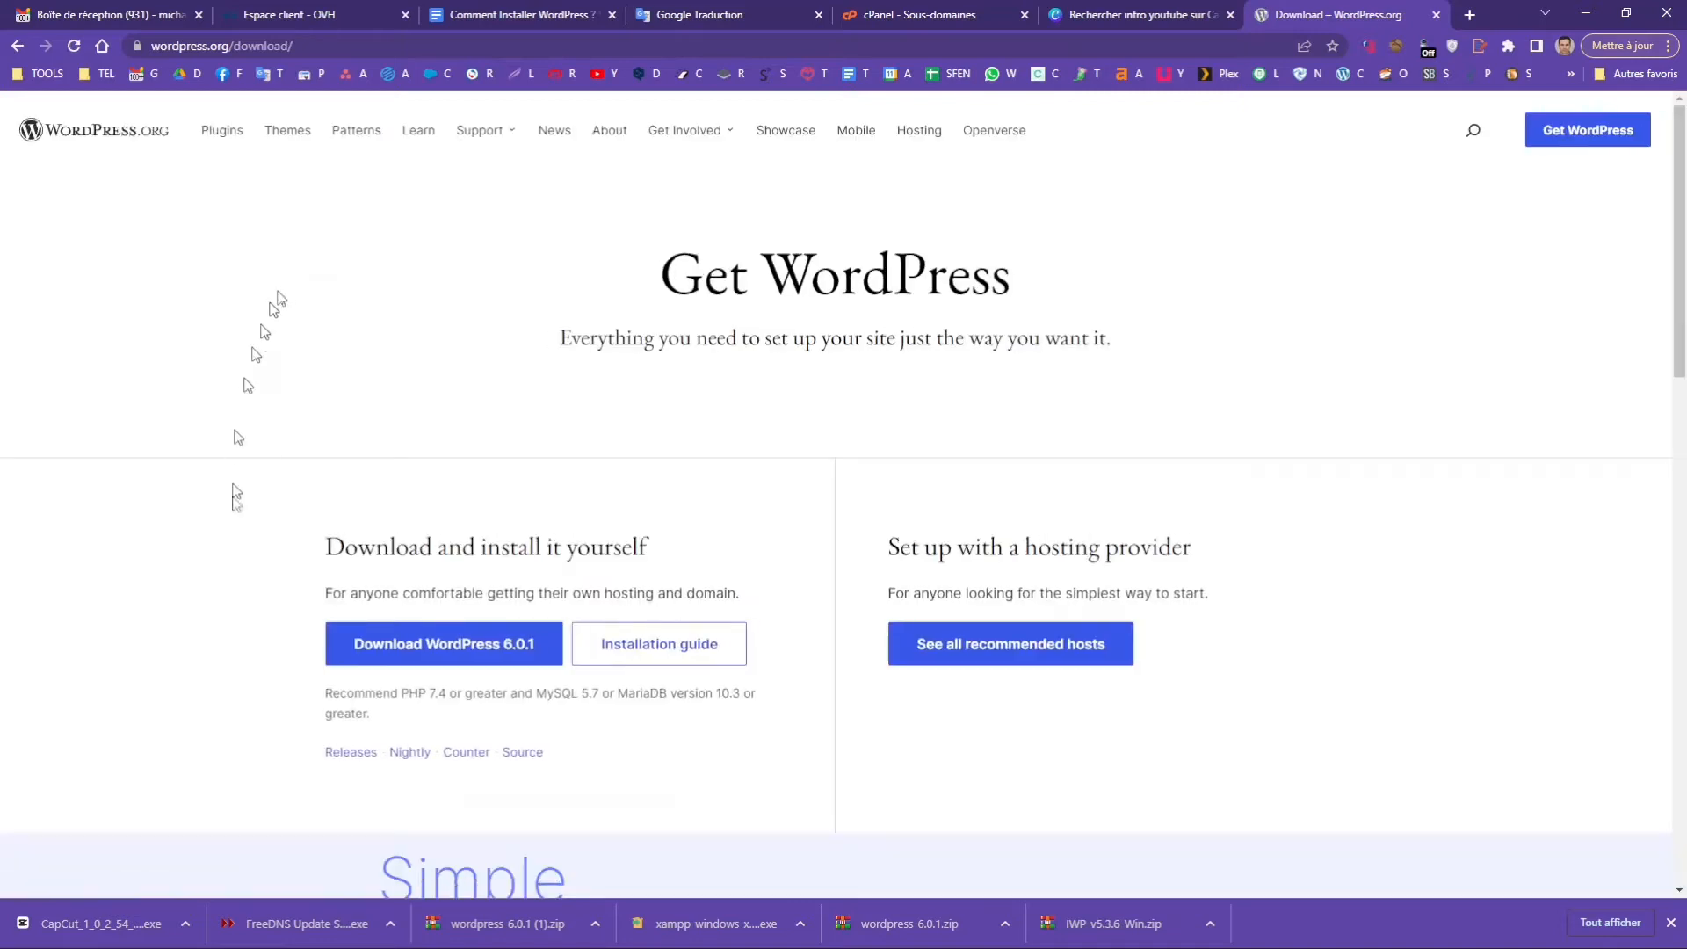
# Step: Download WordPress 6.0.1 as wordpress-6.0.1.zip and show the downloaded archive in its folder
pyautogui.click(457, 649)
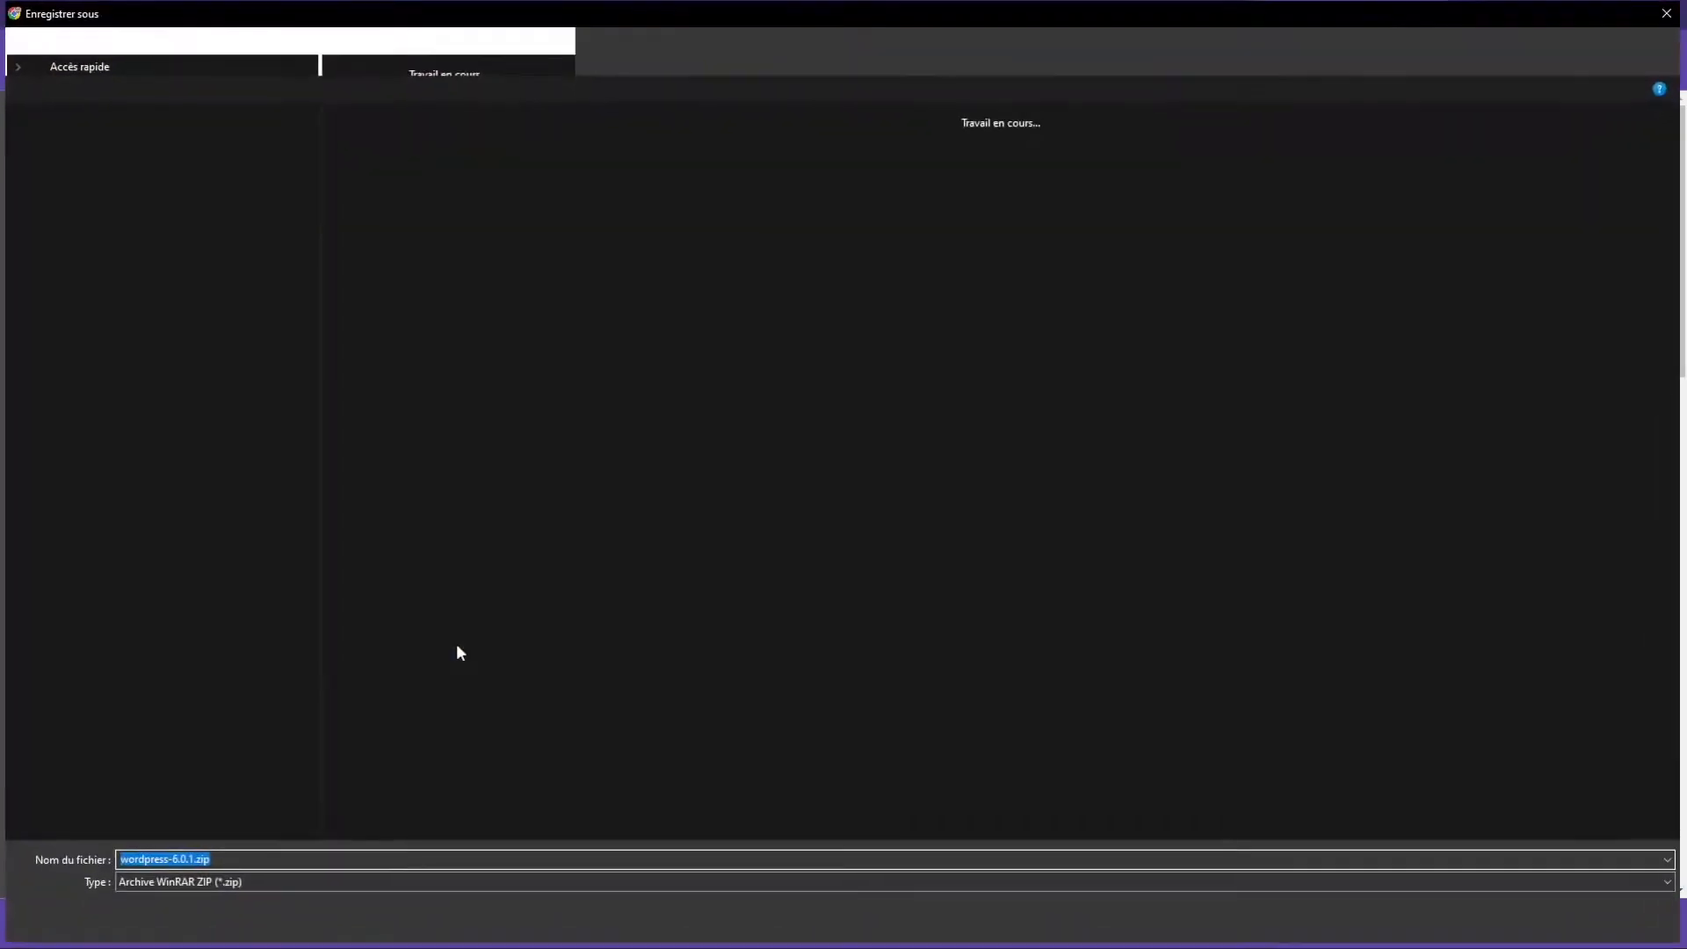
pyautogui.press('Return')
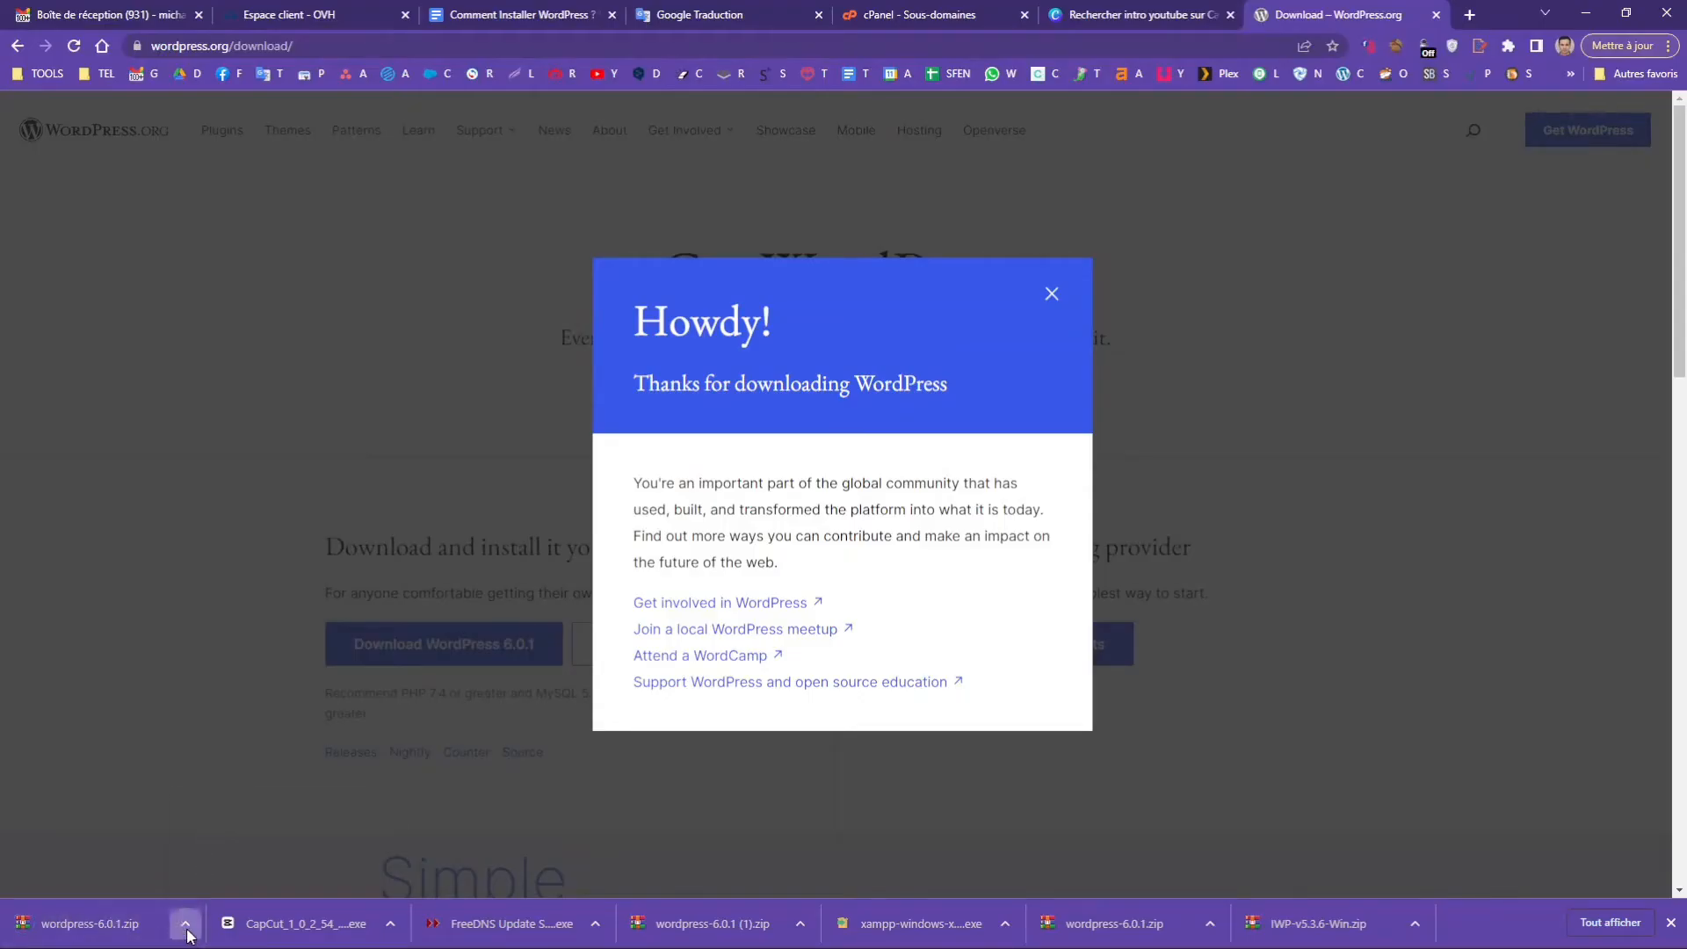
pyautogui.click(185, 924)
pyautogui.click(239, 860)
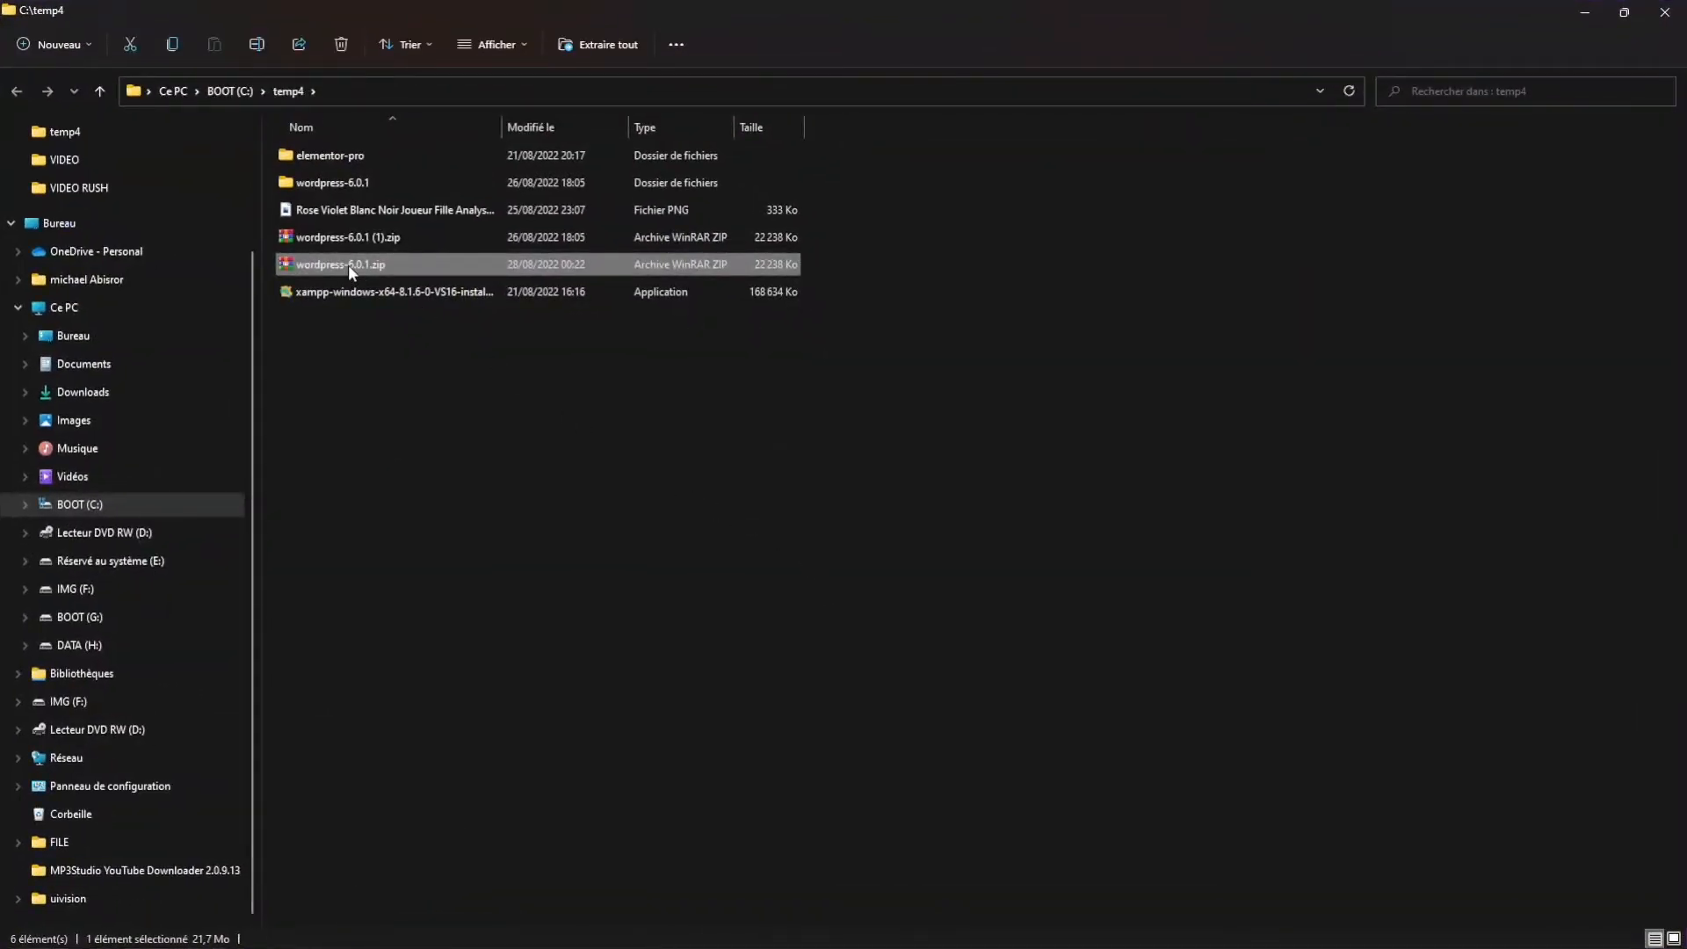
# Step: Extract wordpress-6.0.1.zip into a wordpress-6.0.1 folder and open the wordpress folder inside it
pyautogui.rightClick(348, 265)
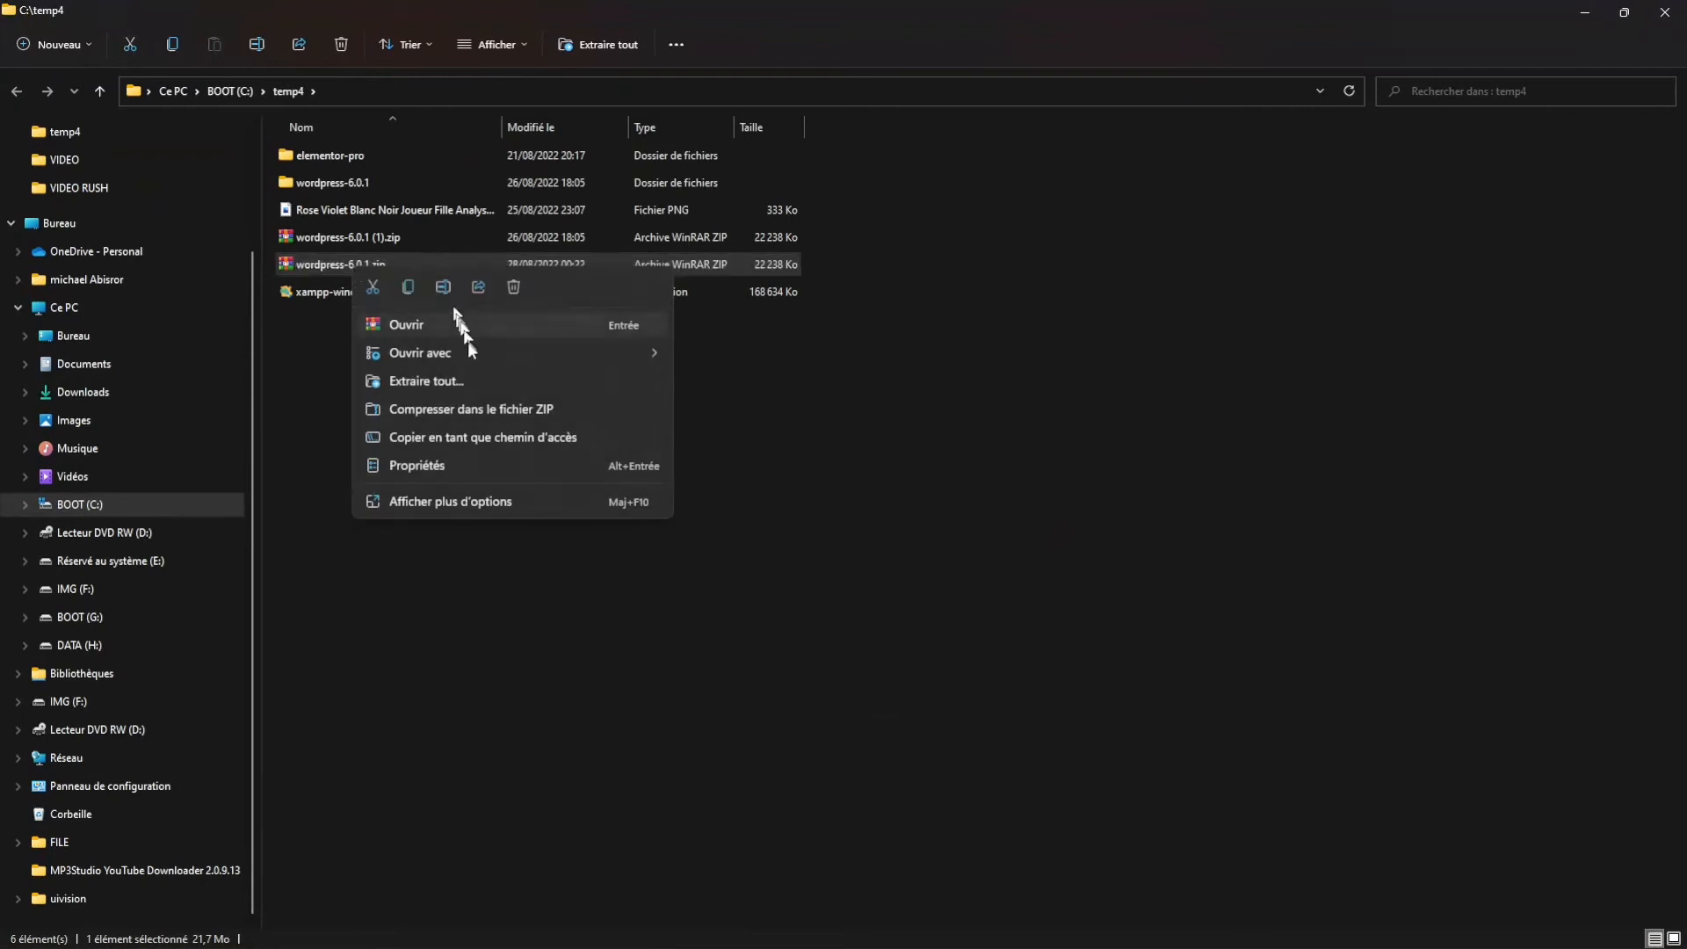
pyautogui.click(488, 504)
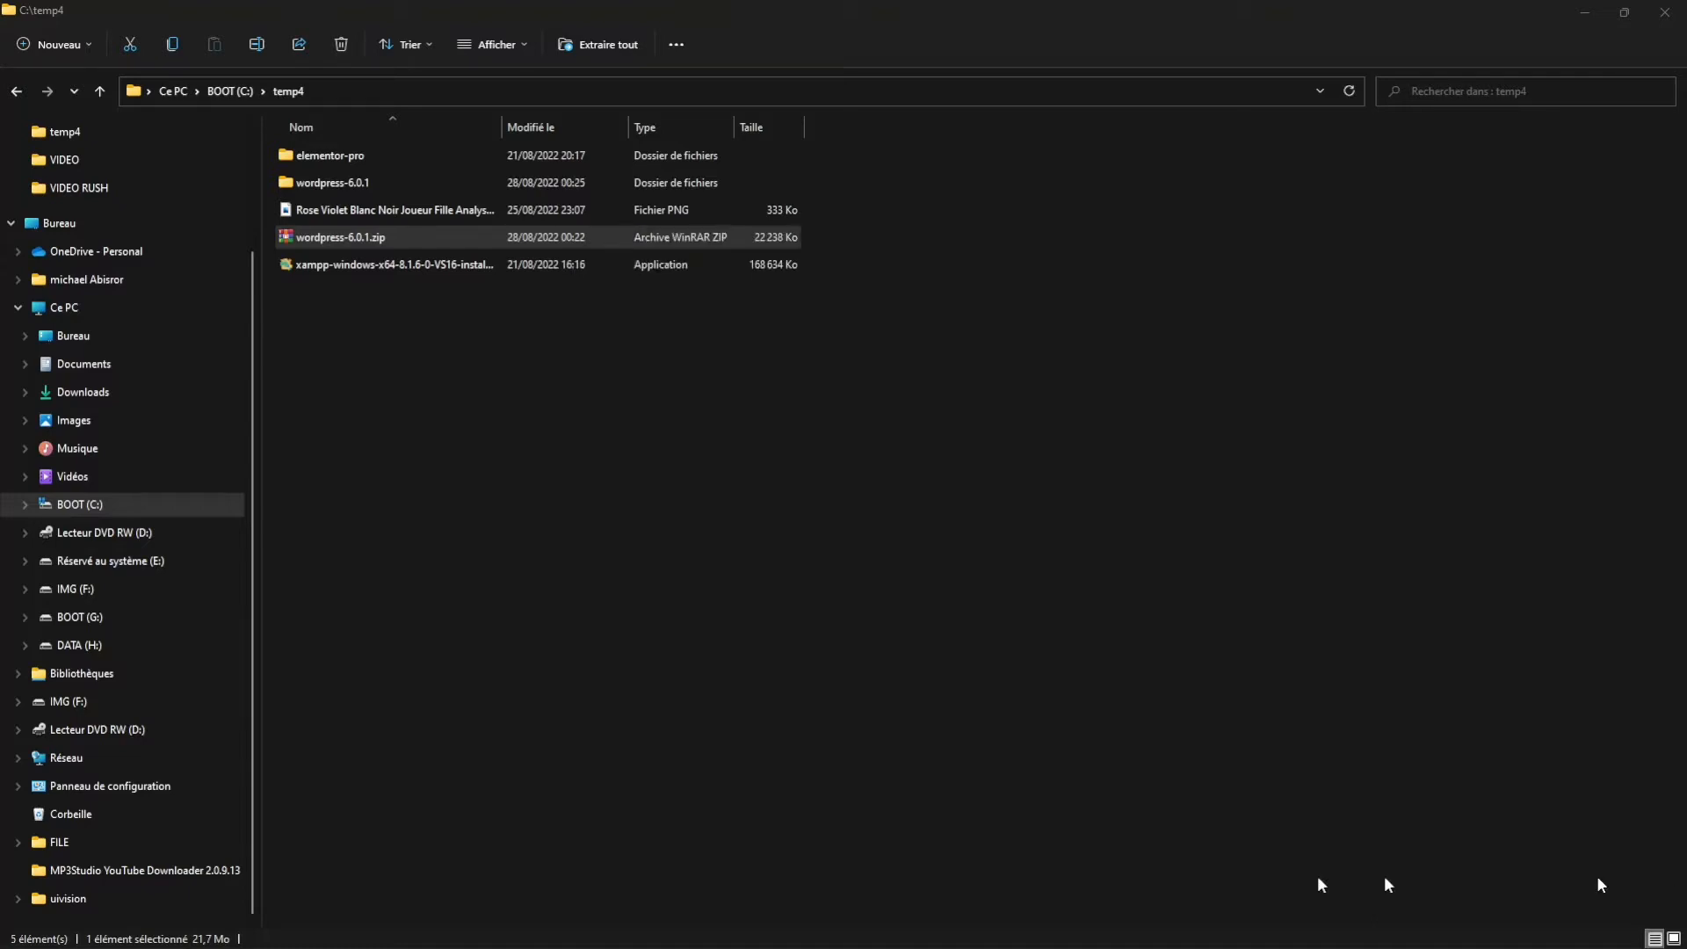
pyautogui.doubleClick(341, 184)
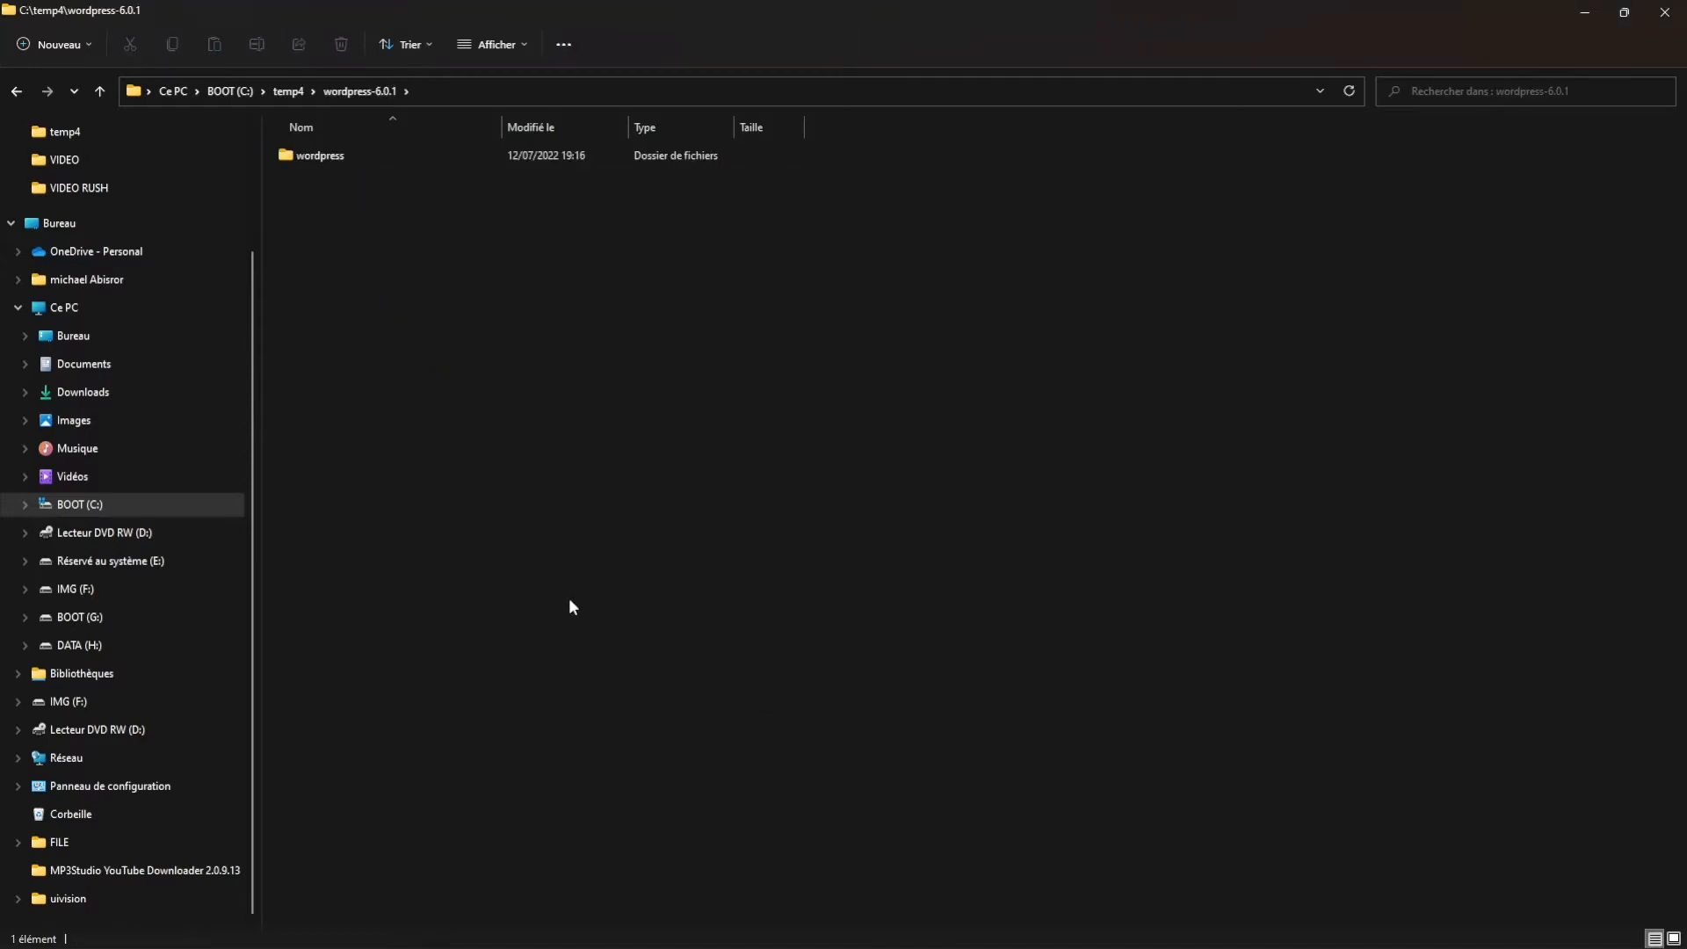
pyautogui.doubleClick(316, 154)
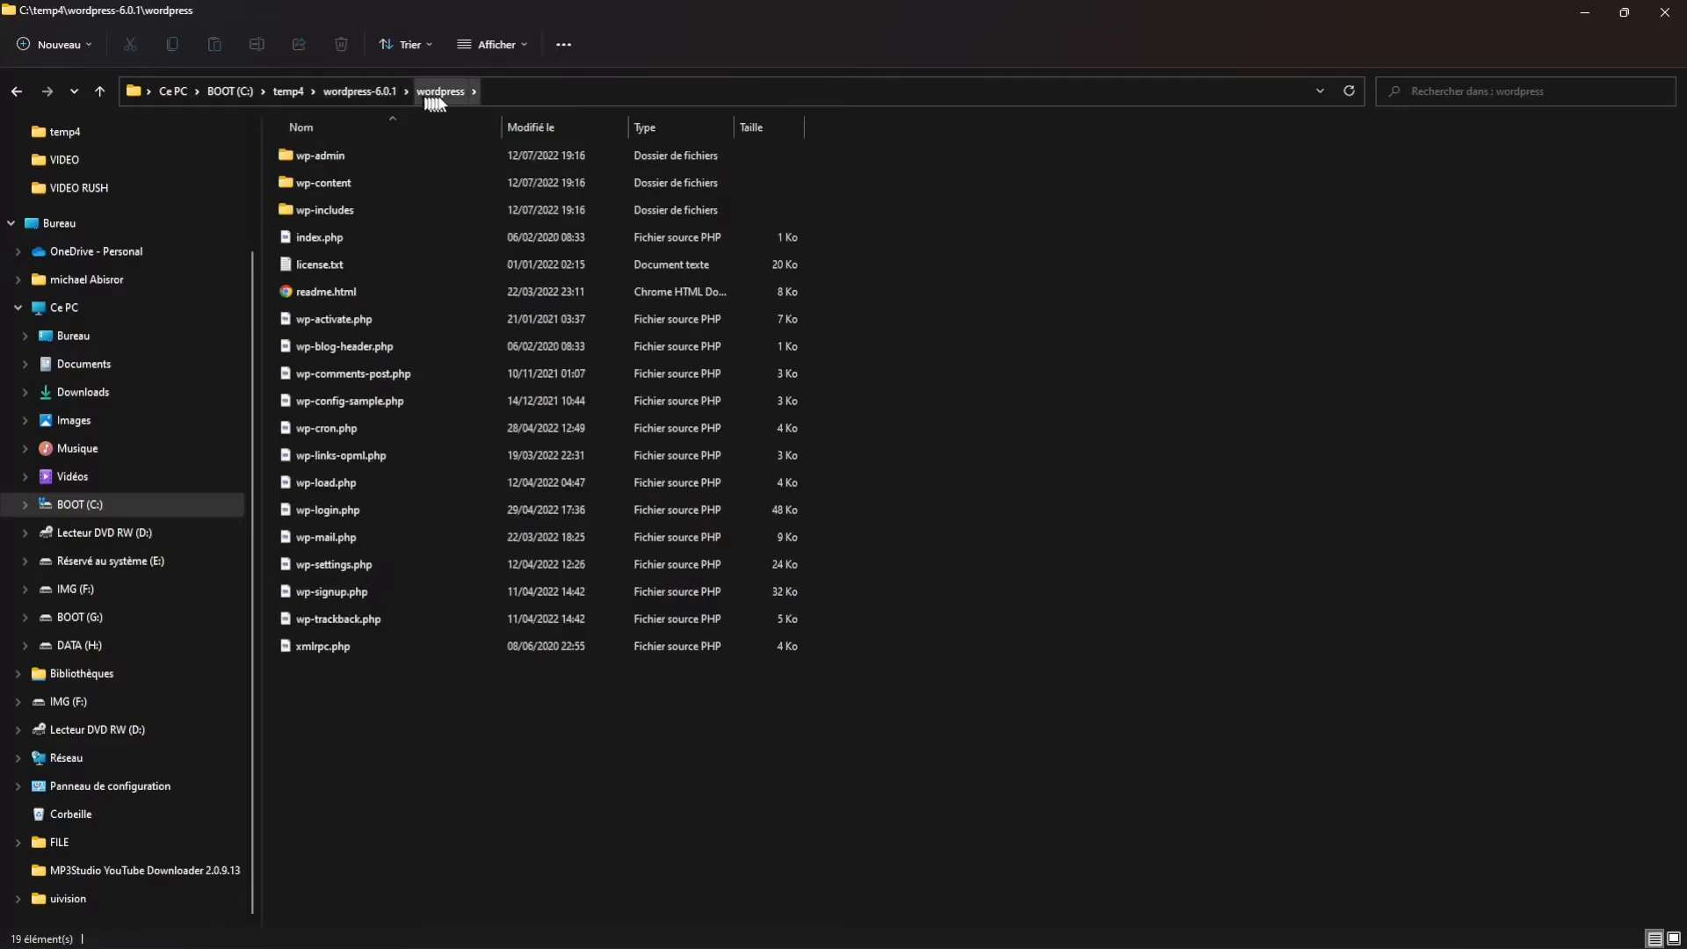
pyautogui.moveTo(572, 946)
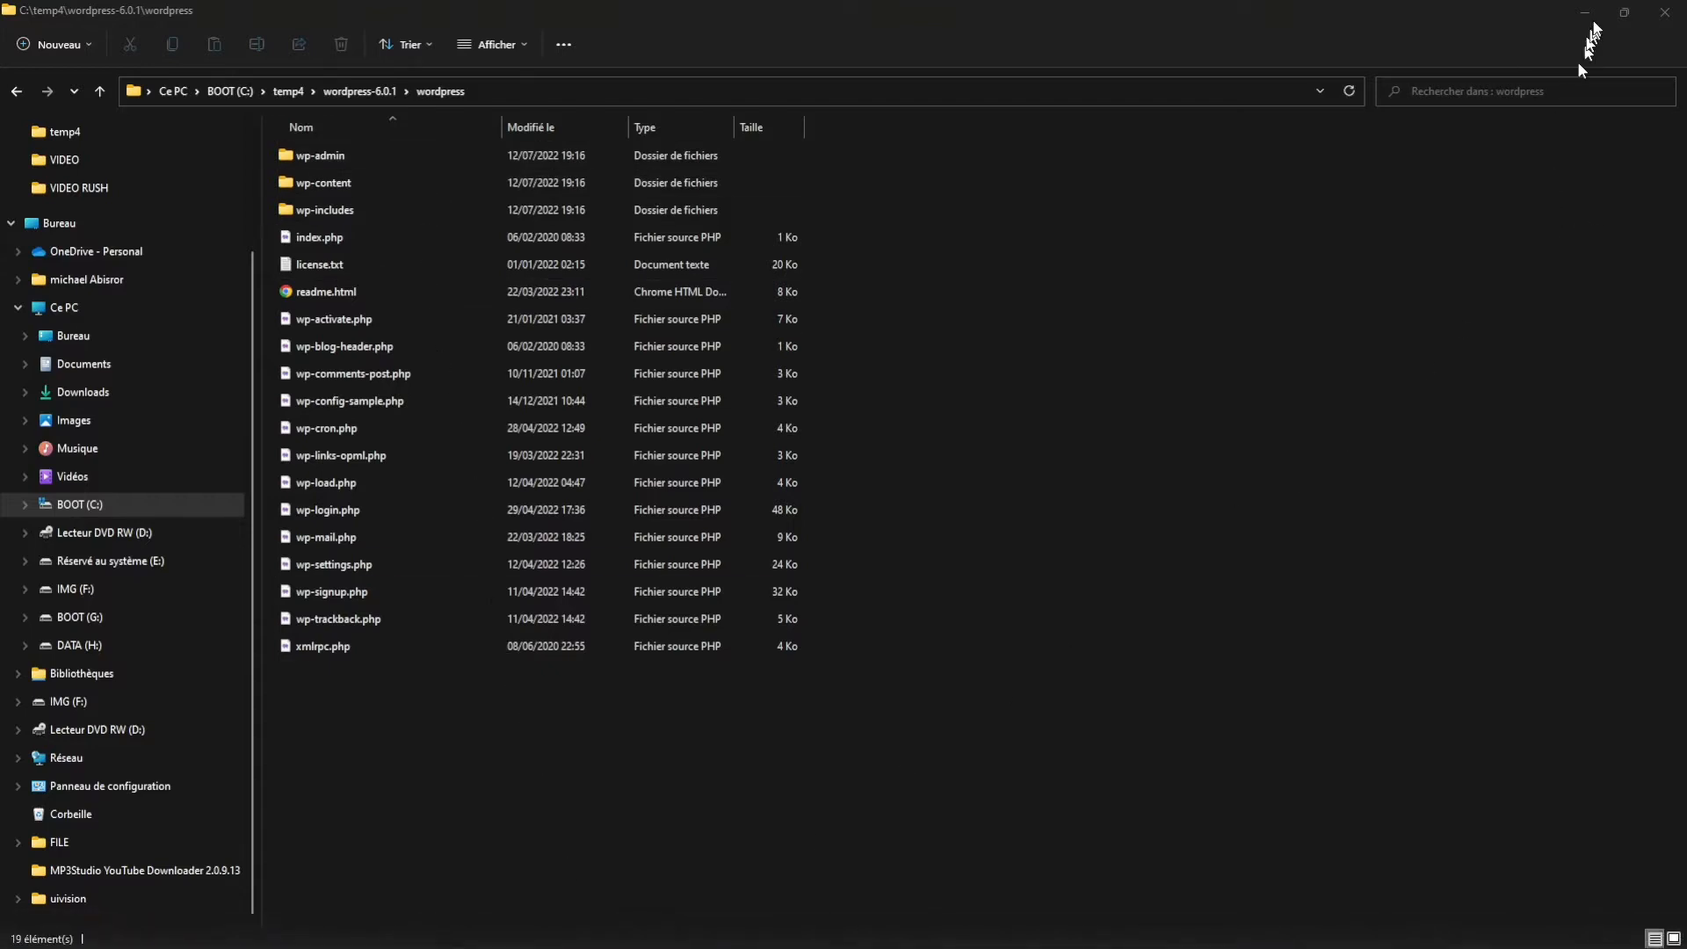
# Step: Switch to WinSCP and bring up its login dialog with the saved O2SWITCH site
pyautogui.click(1591, 14)
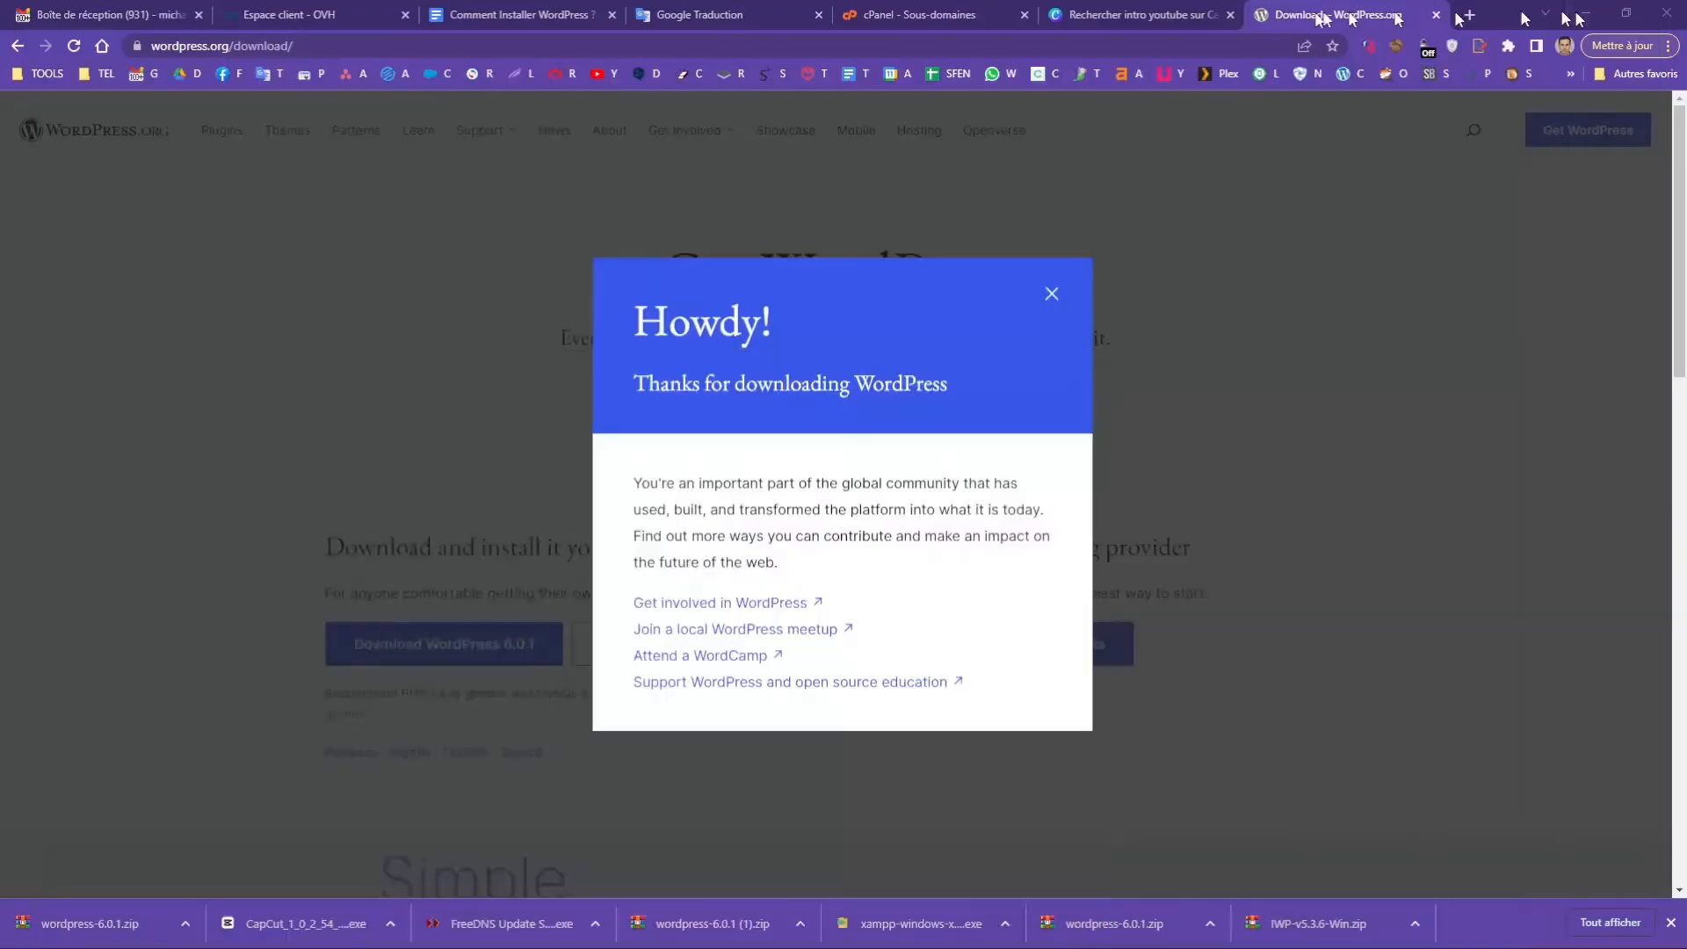
pyautogui.click(1469, 14)
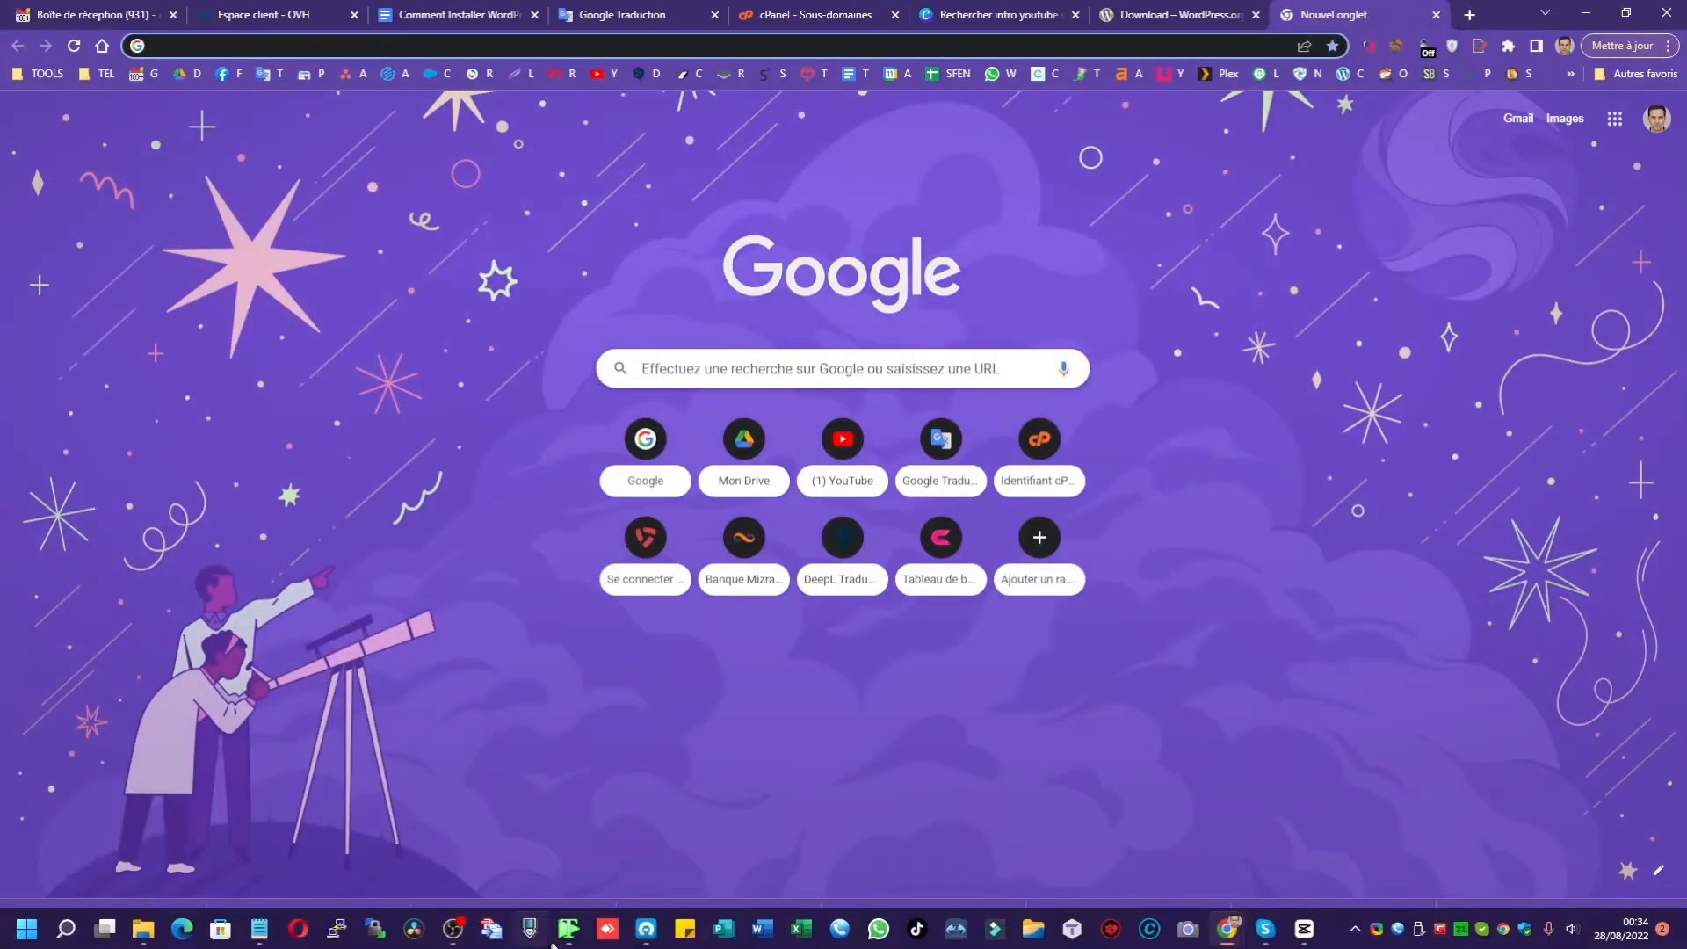
pyautogui.click(377, 936)
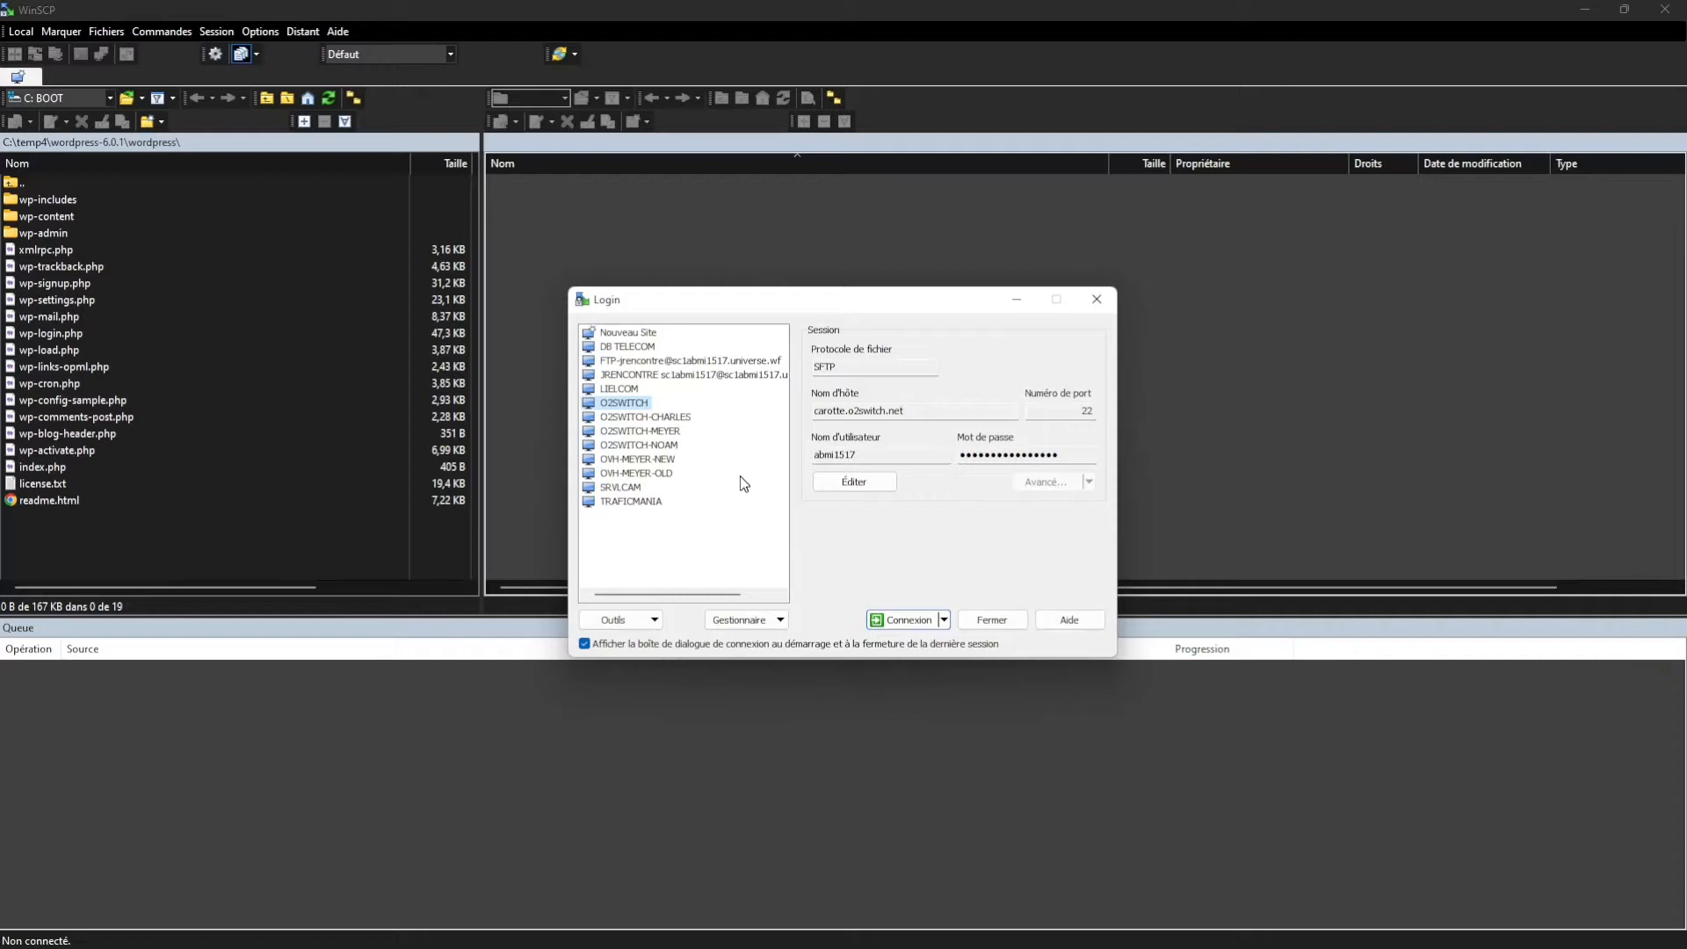
pyautogui.click(997, 619)
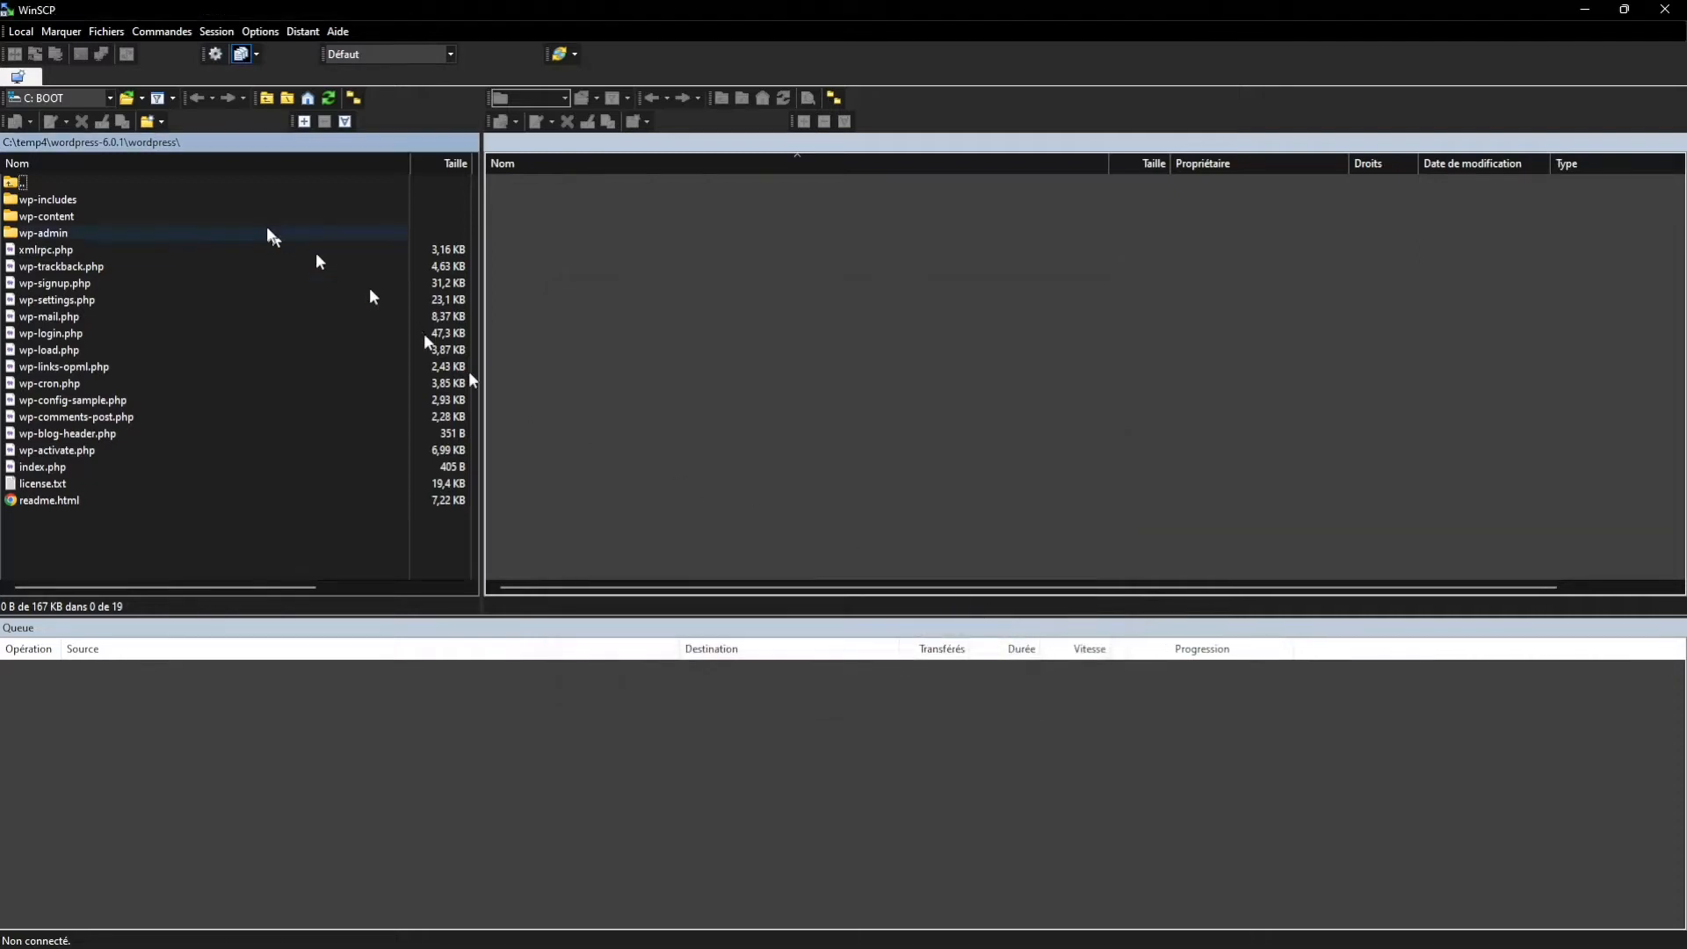
pyautogui.click(23, 79)
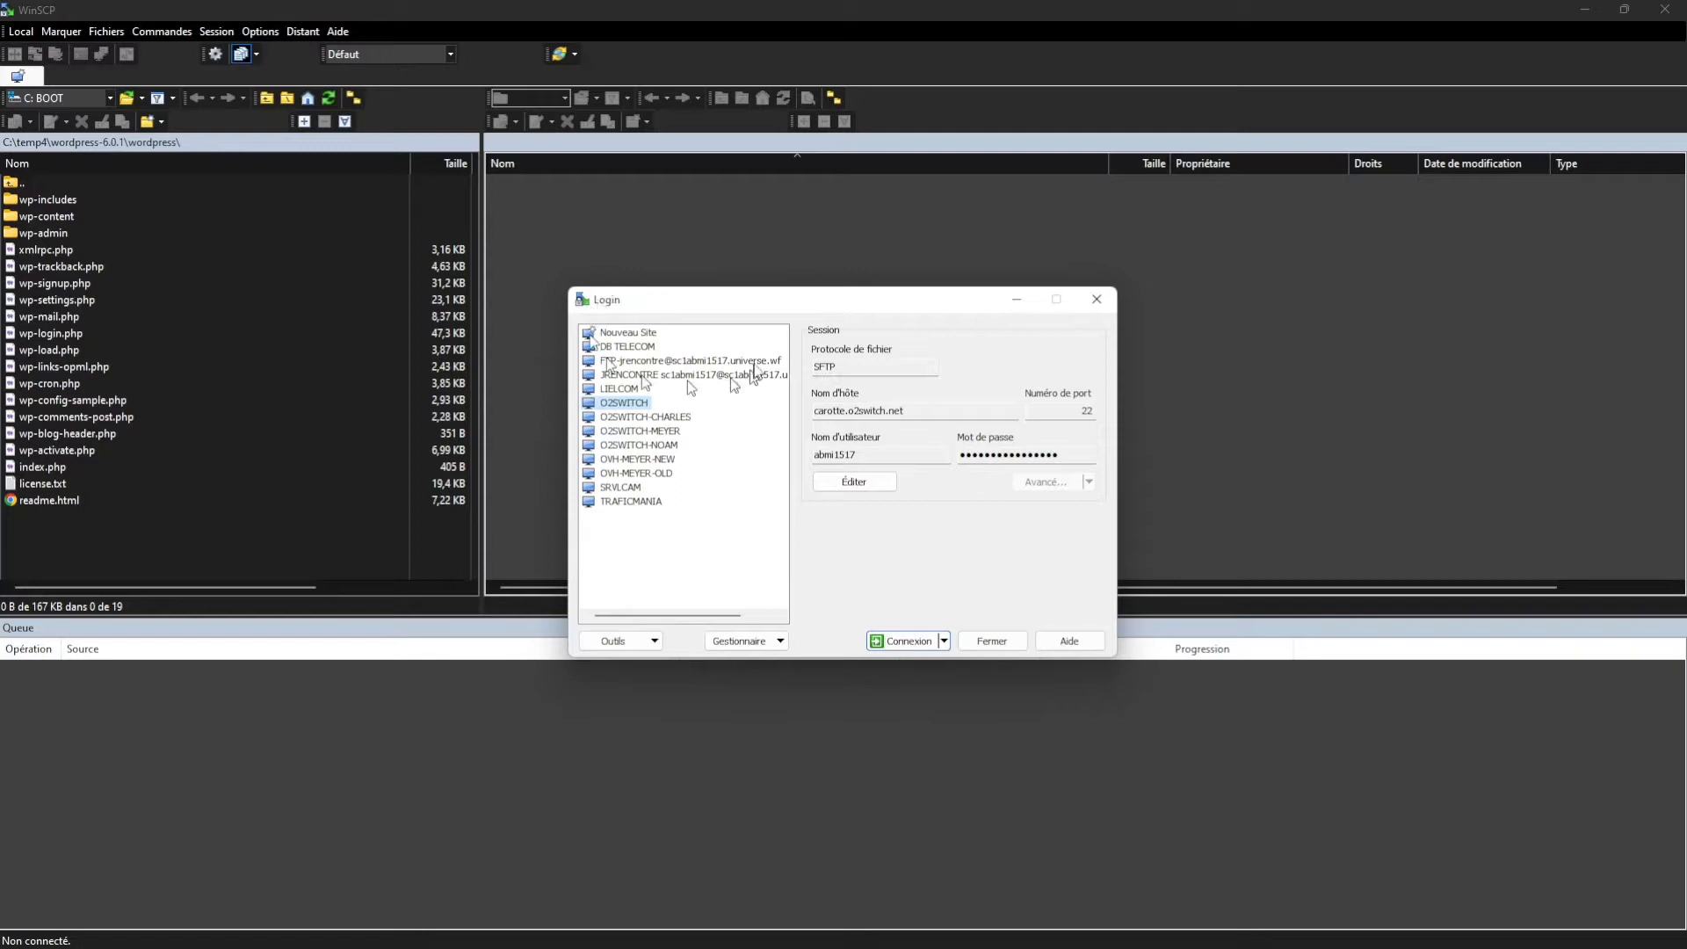
# Step: Review the O2SWITCH session's file protocol, host name, port number, user name and password fields
pyautogui.click(842, 368)
pyautogui.moveTo(842, 368); pyautogui.dragTo(806, 368)
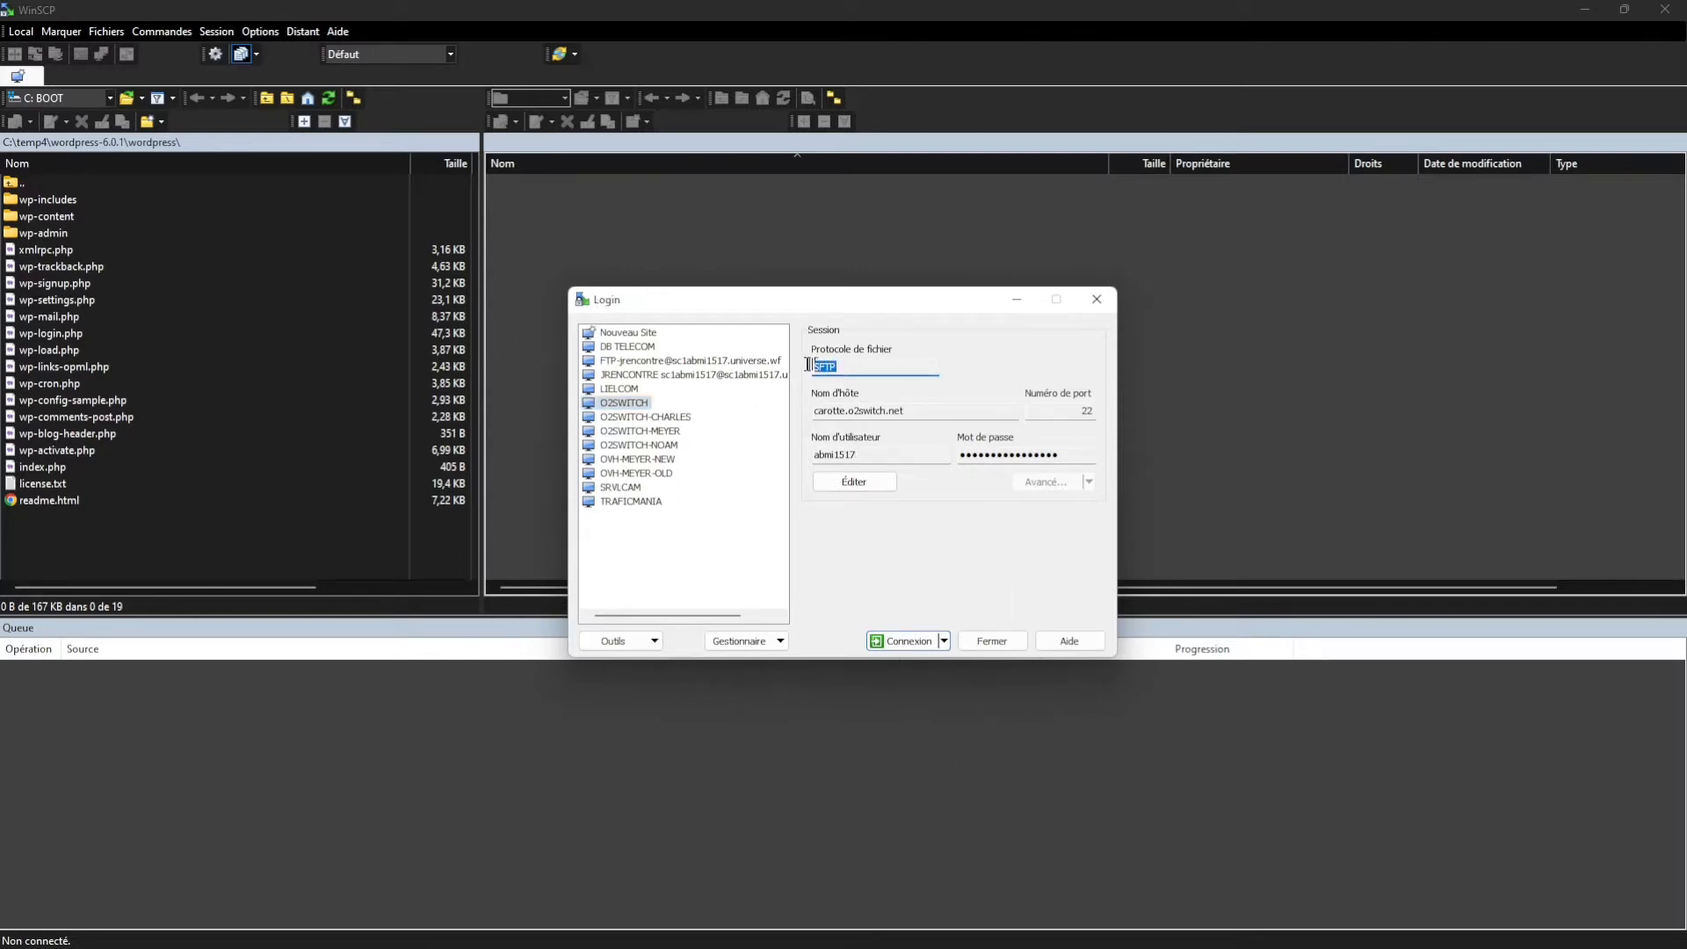
pyautogui.moveTo(909, 411); pyautogui.dragTo(812, 408)
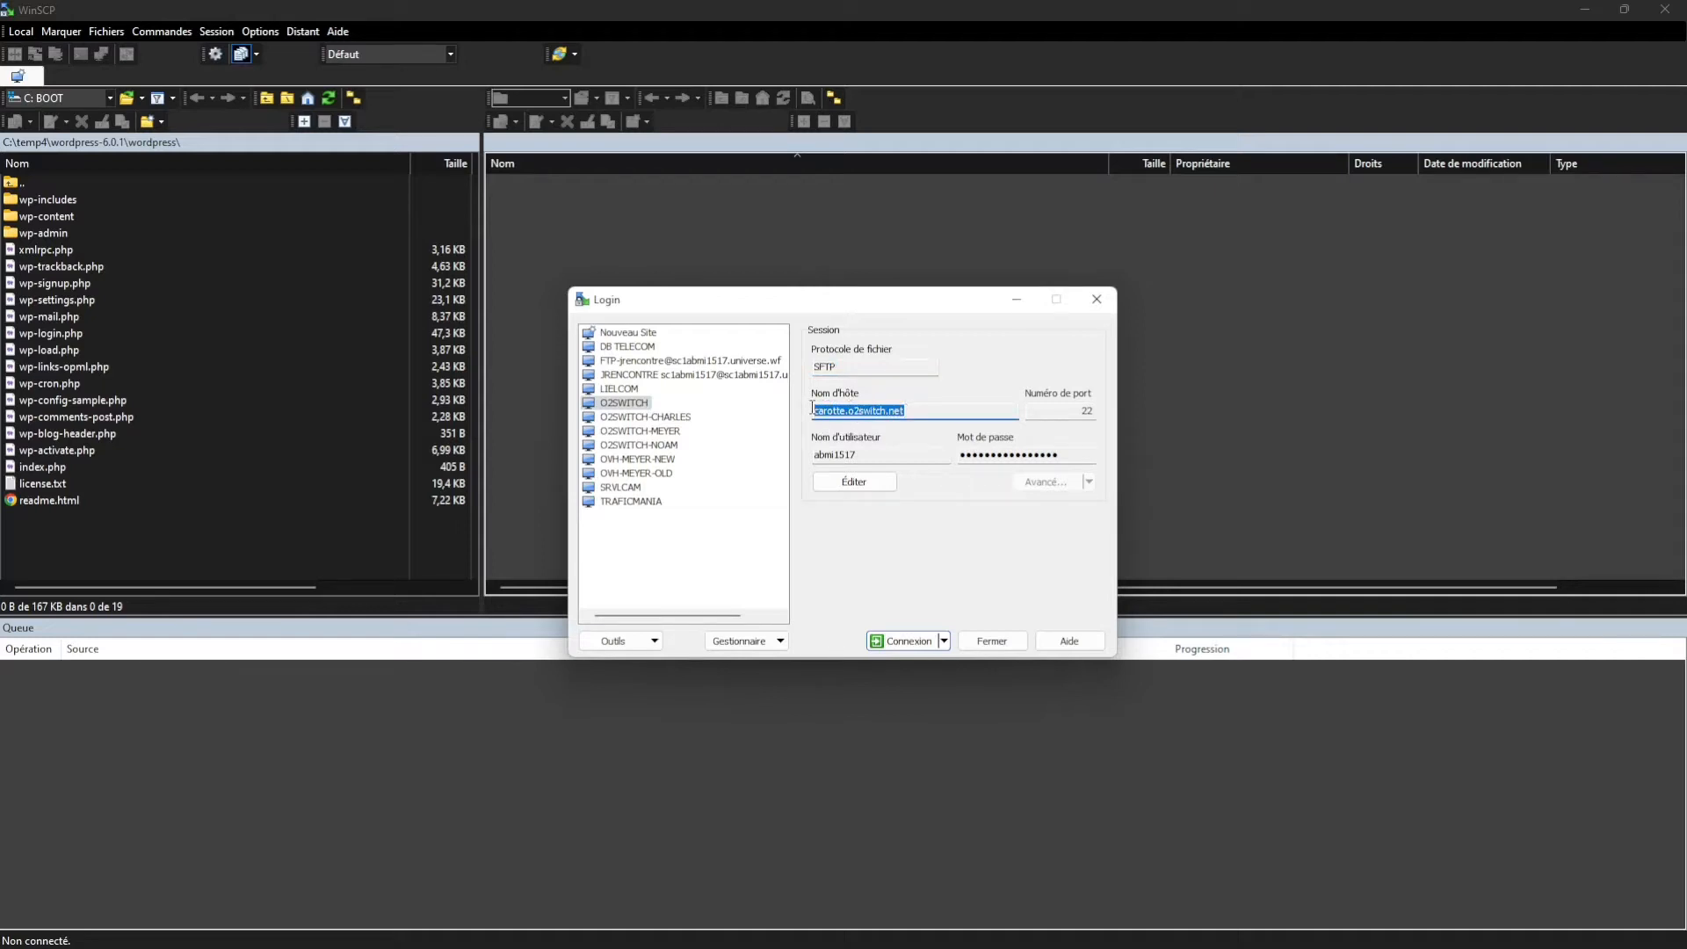
pyautogui.doubleClick(1094, 411)
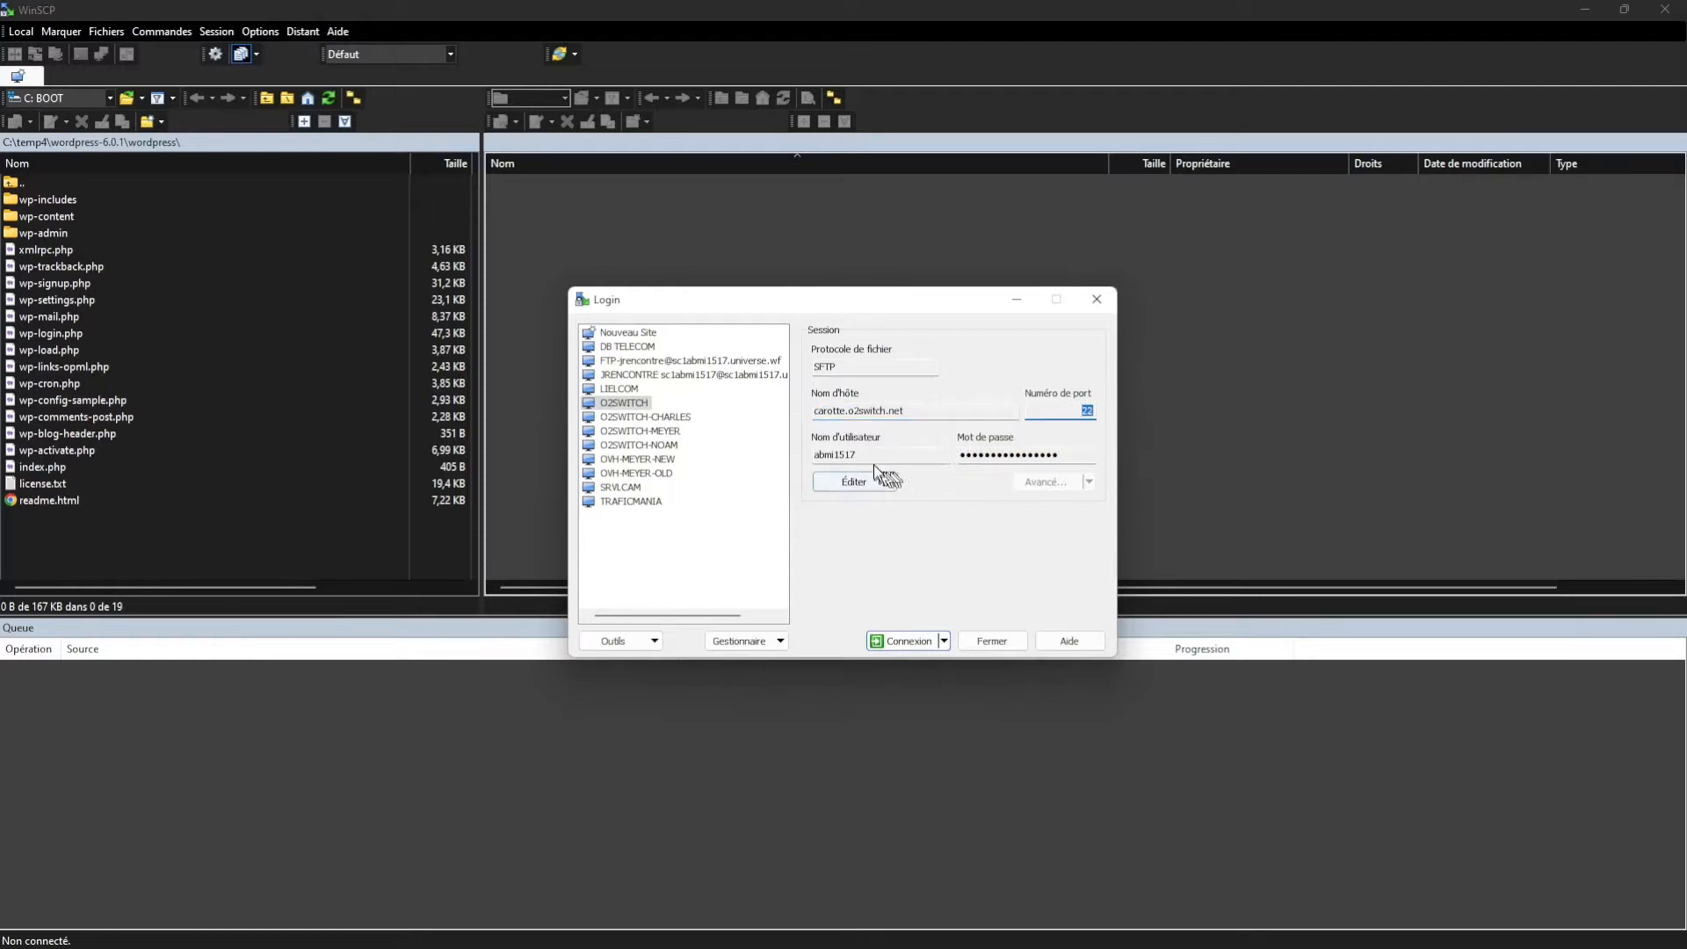
pyautogui.press('Tab')
pyautogui.click(1047, 454)
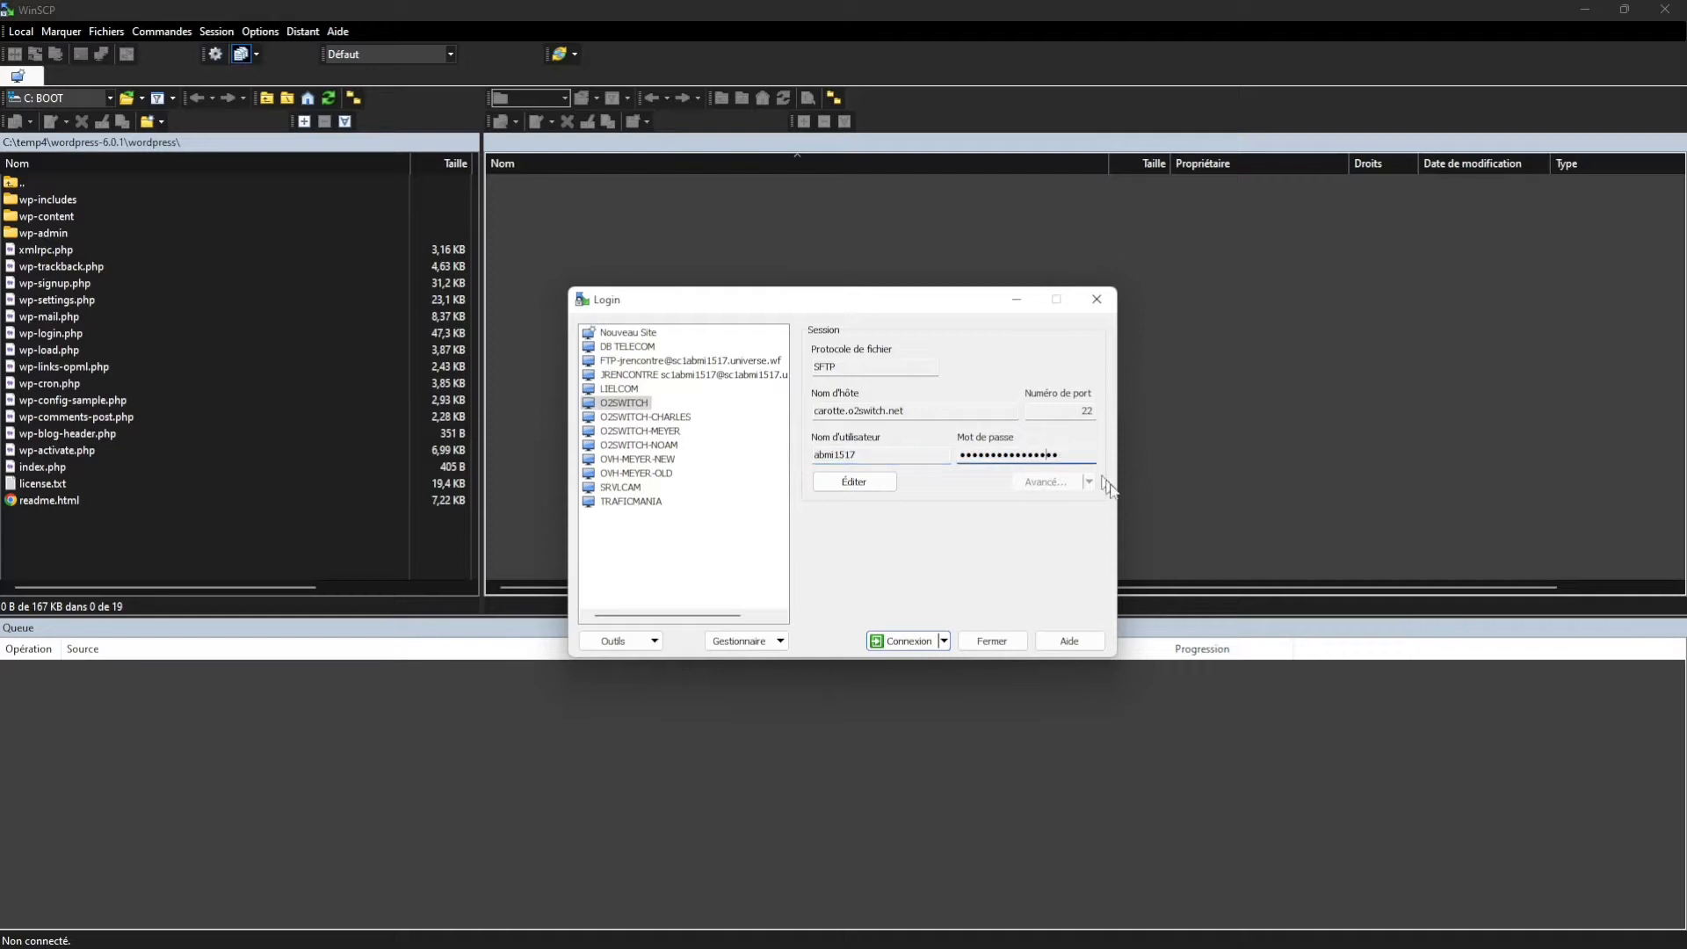
pyautogui.click(908, 641)
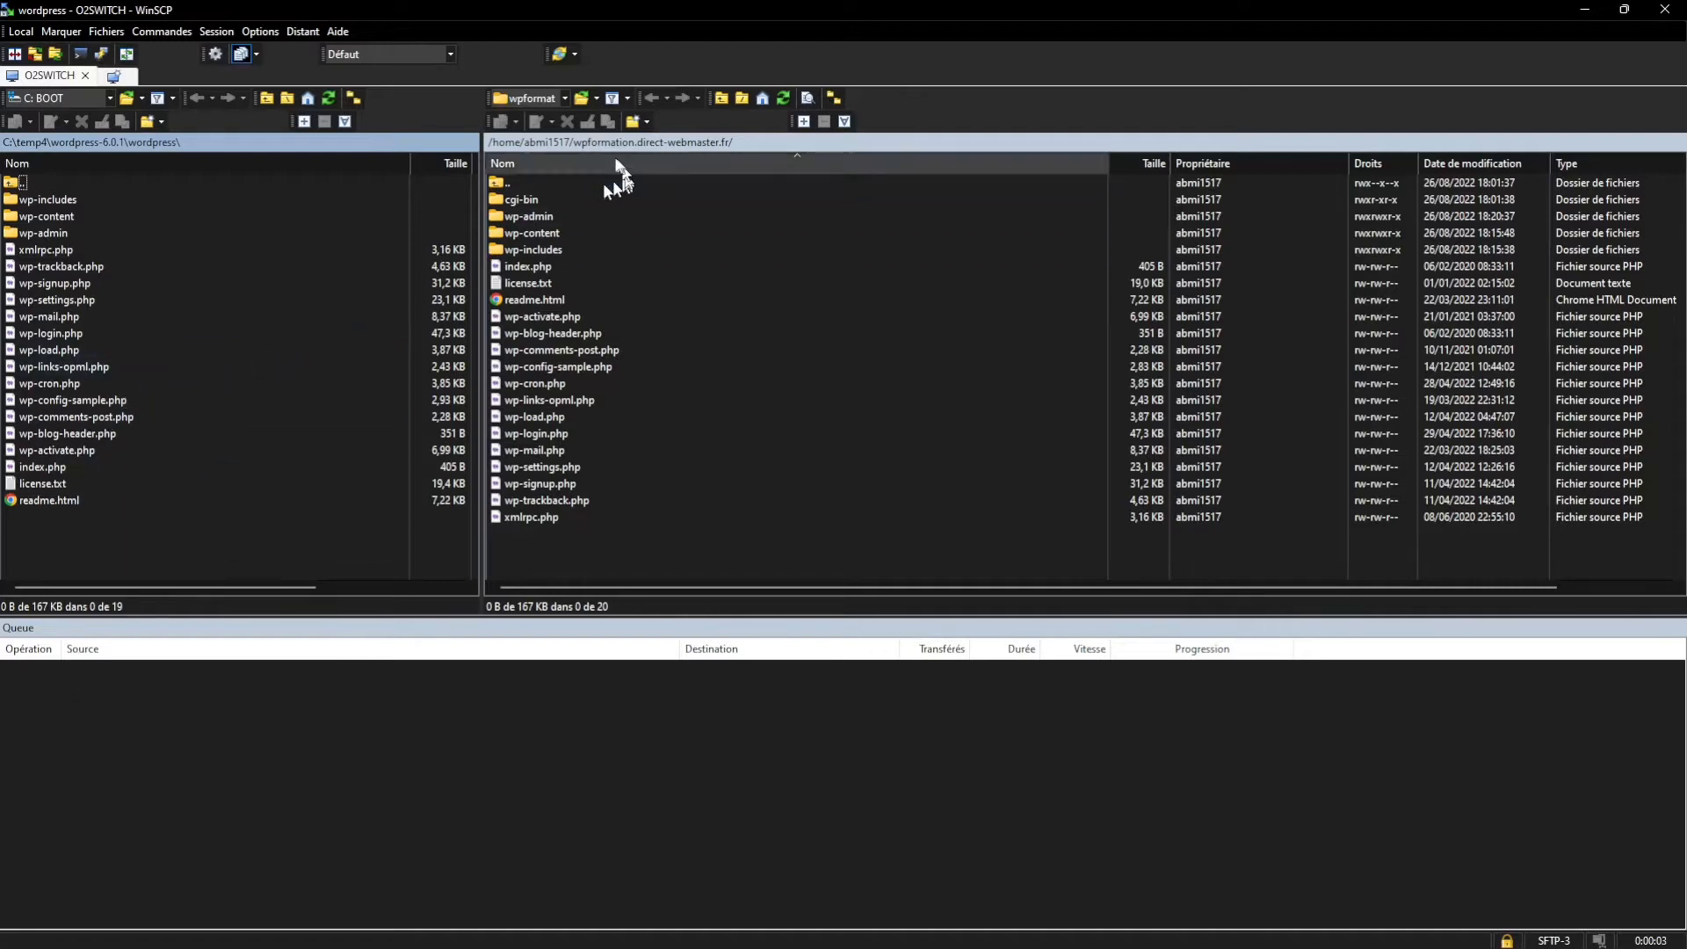
pyautogui.click(713, 99)
pyautogui.scroll(-5, 578, 377)
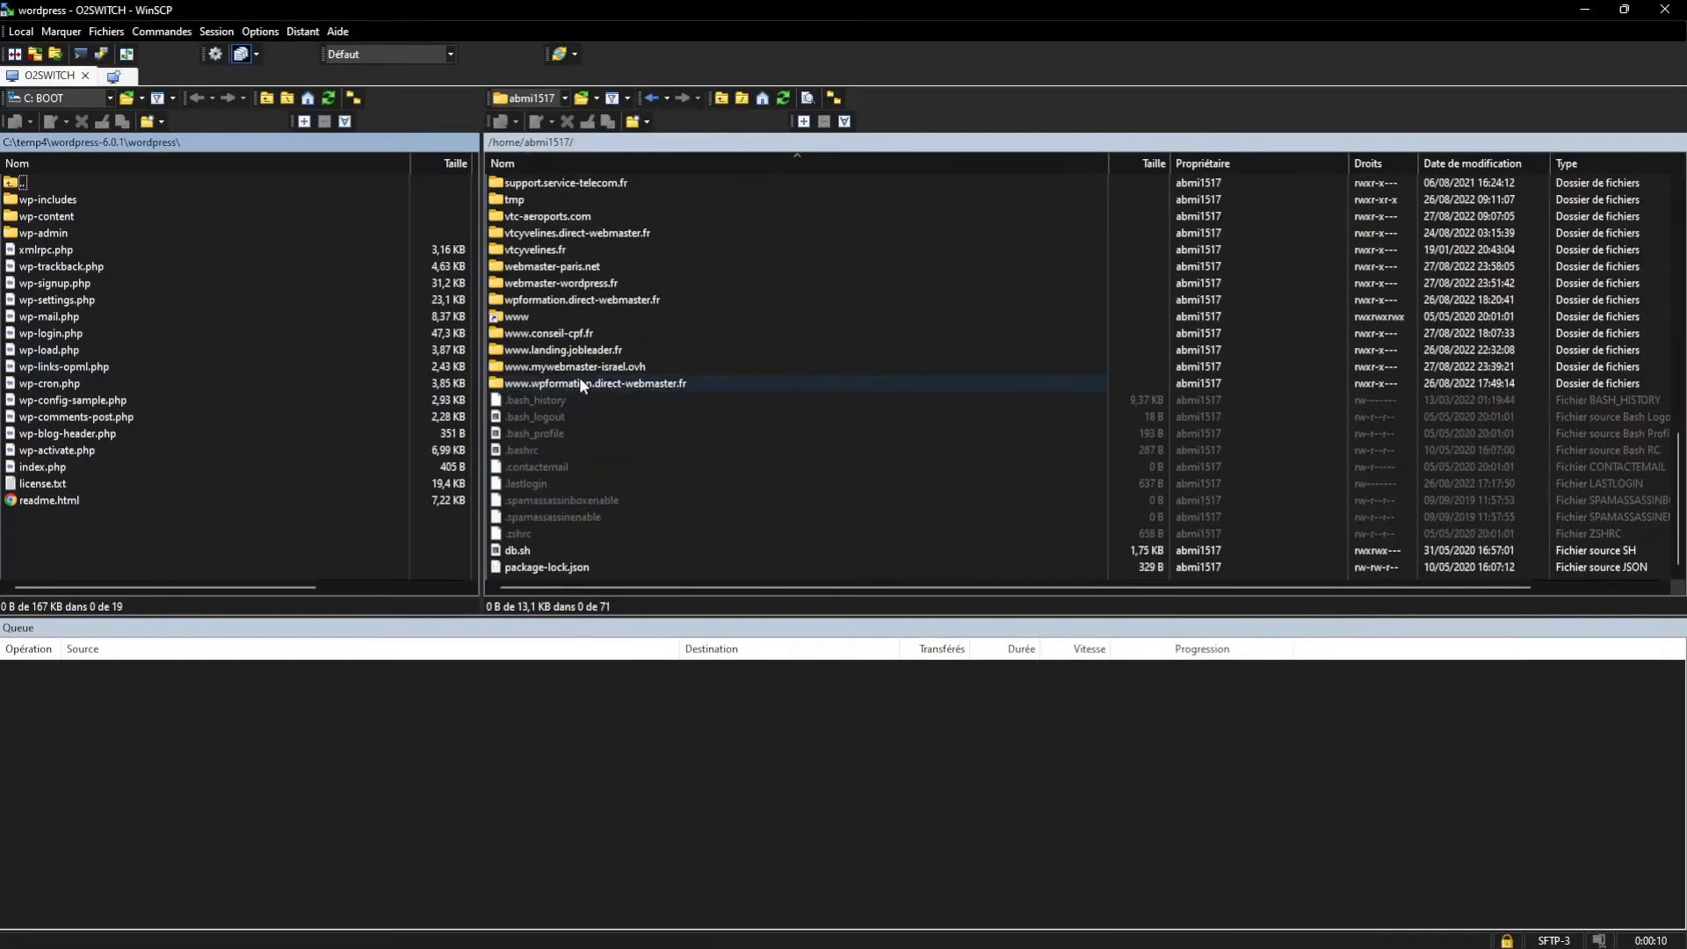
pyautogui.doubleClick(579, 377)
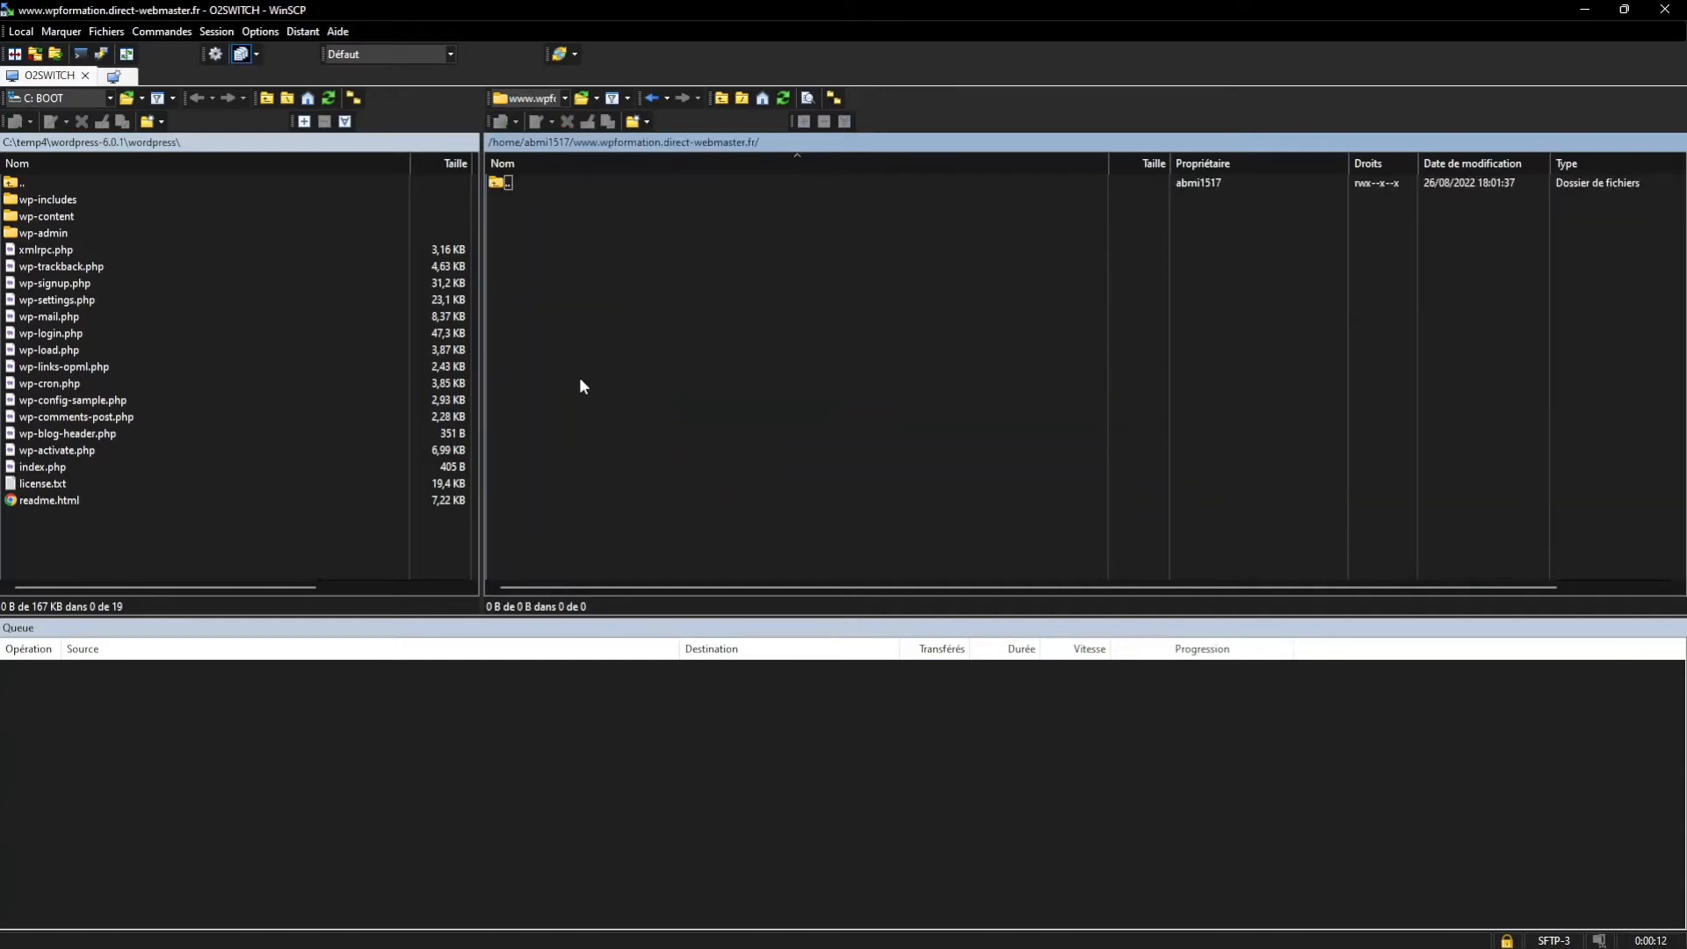
pyautogui.click(93, 202)
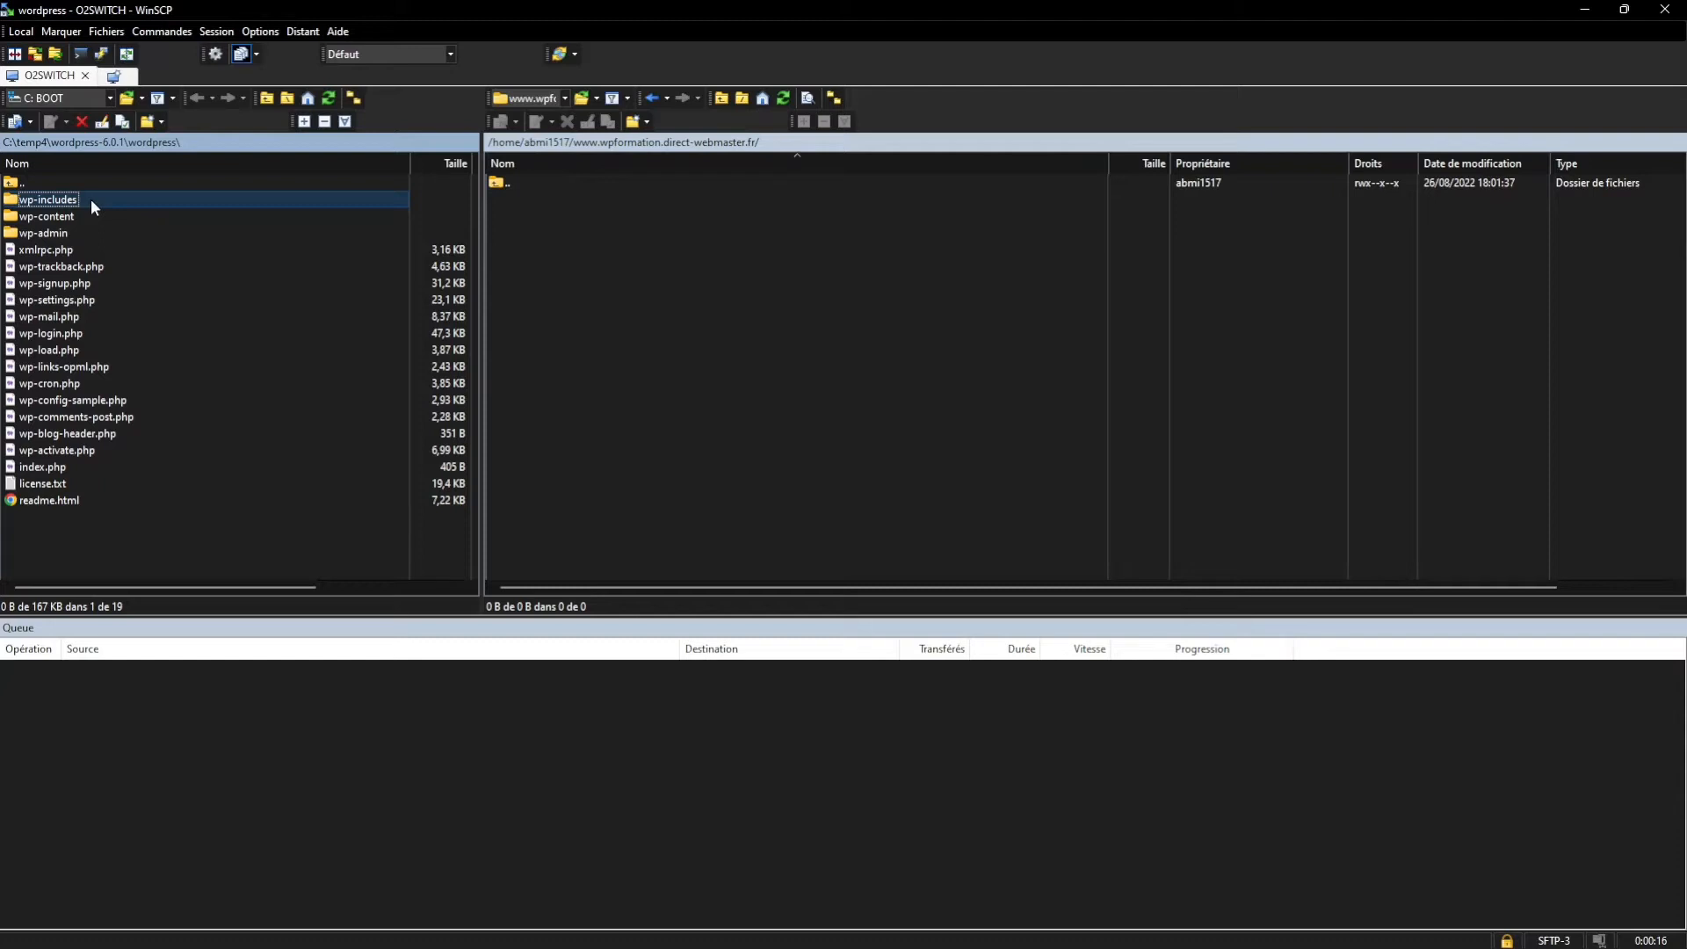
pyautogui.hotkey('ctrl', 'a')
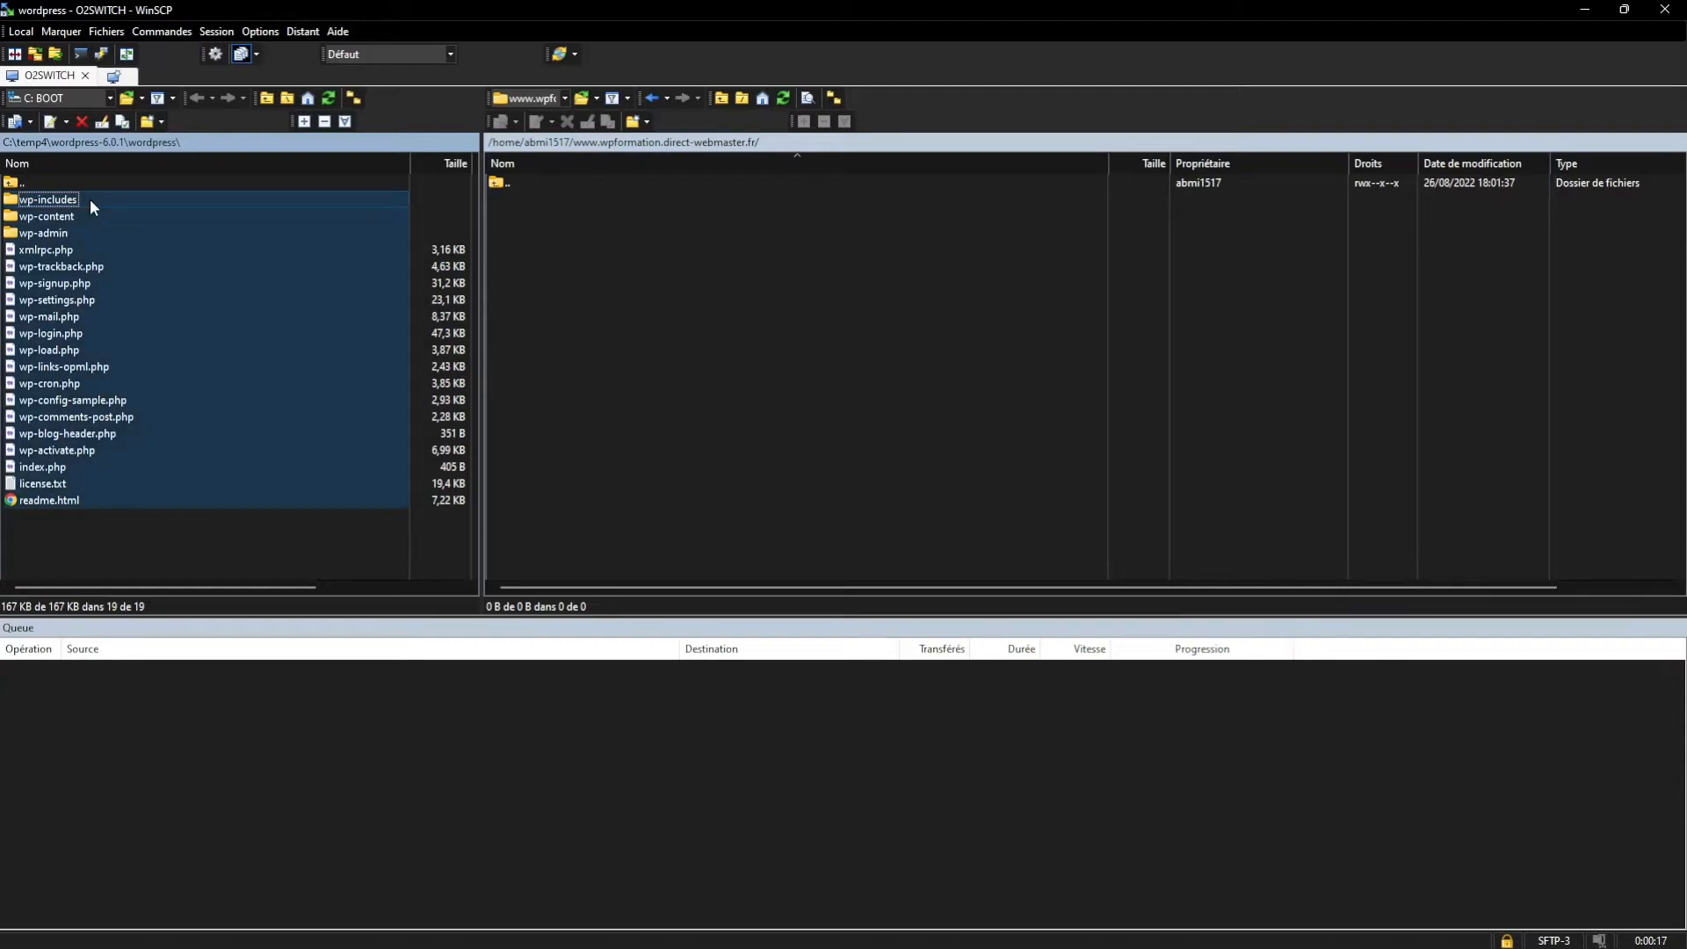
pyautogui.rightClick(204, 373)
pyautogui.moveTo(225, 424)
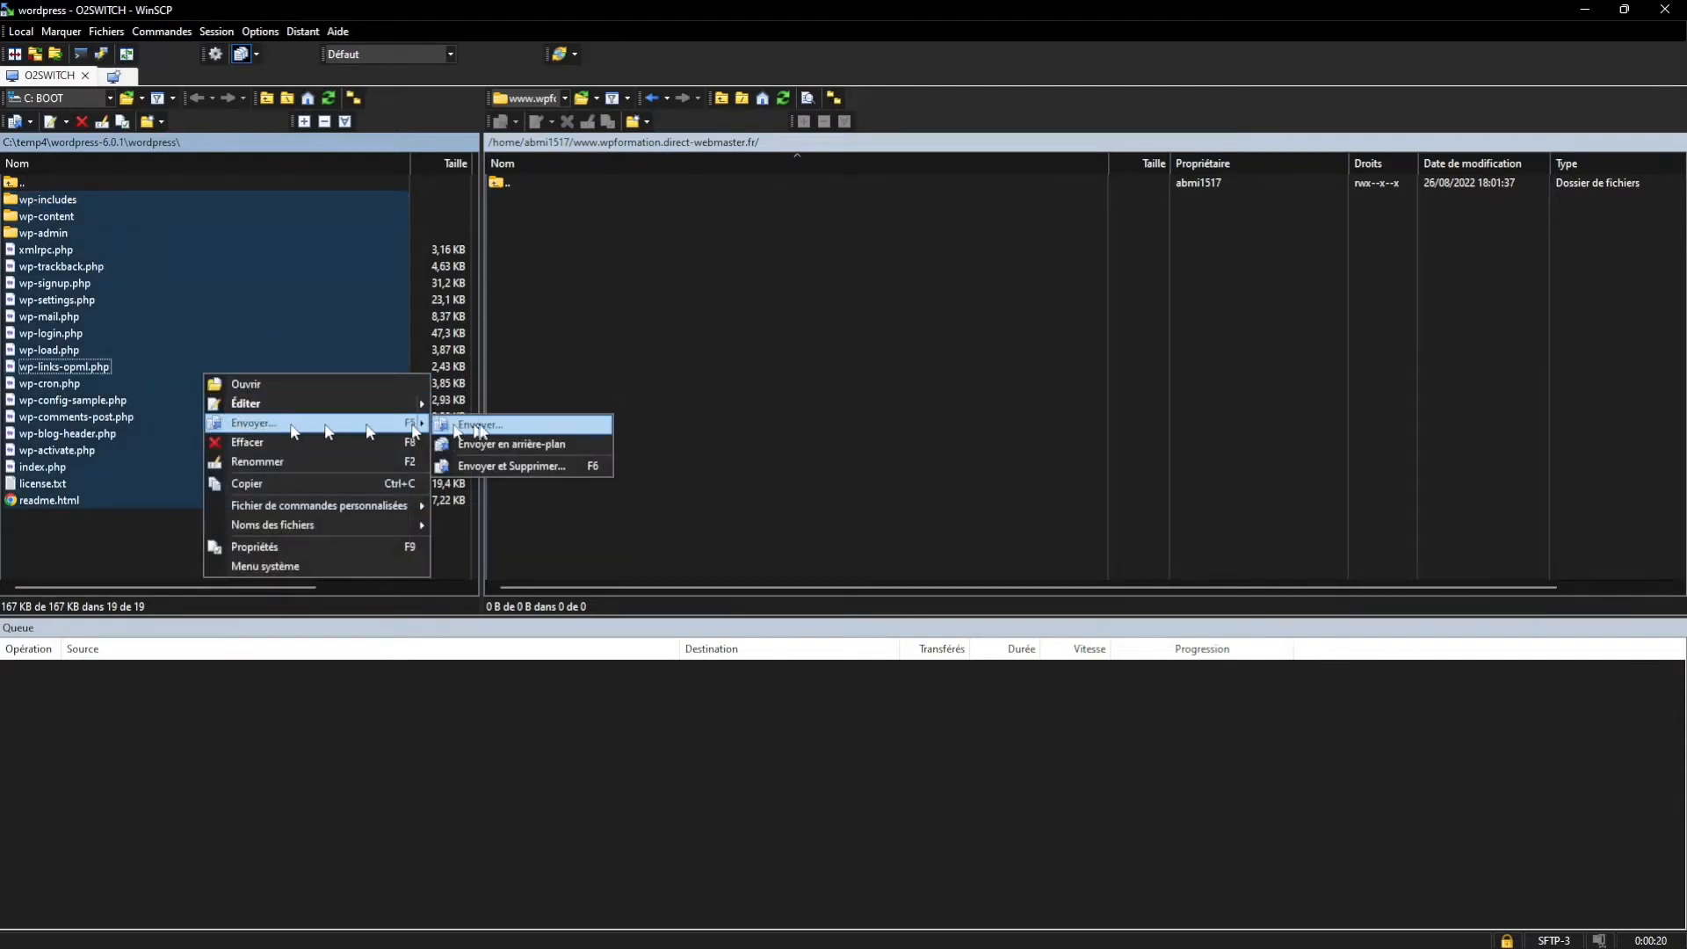
pyautogui.click(483, 427)
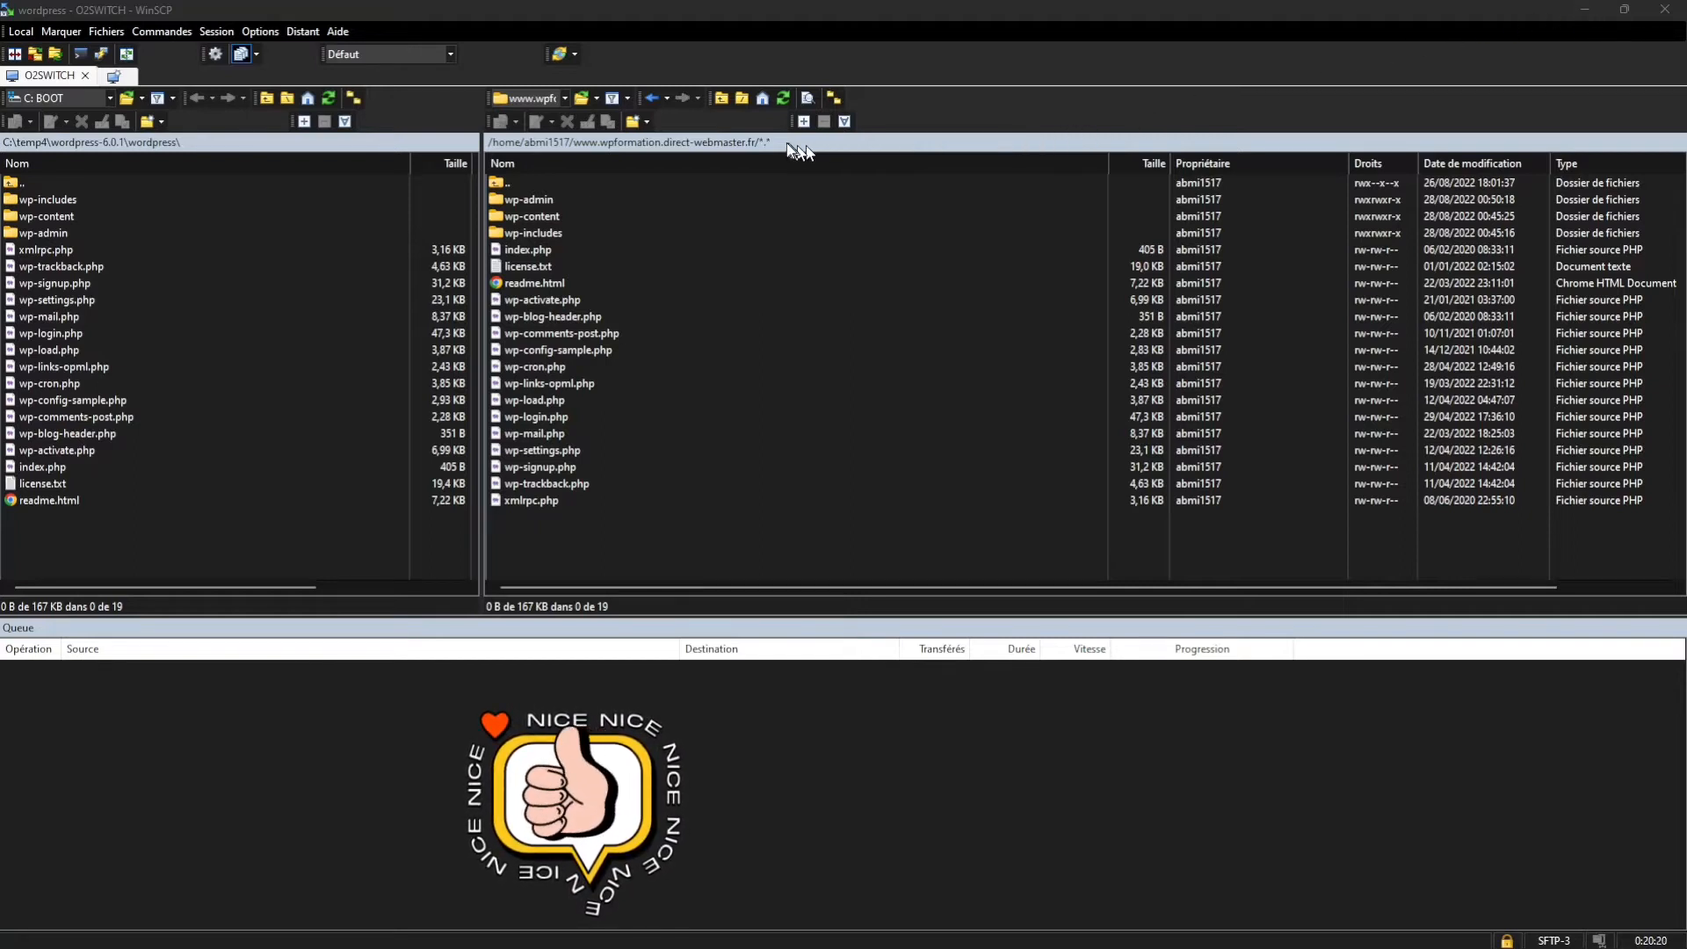
pyautogui.click(787, 142)
pyautogui.click(752, 367)
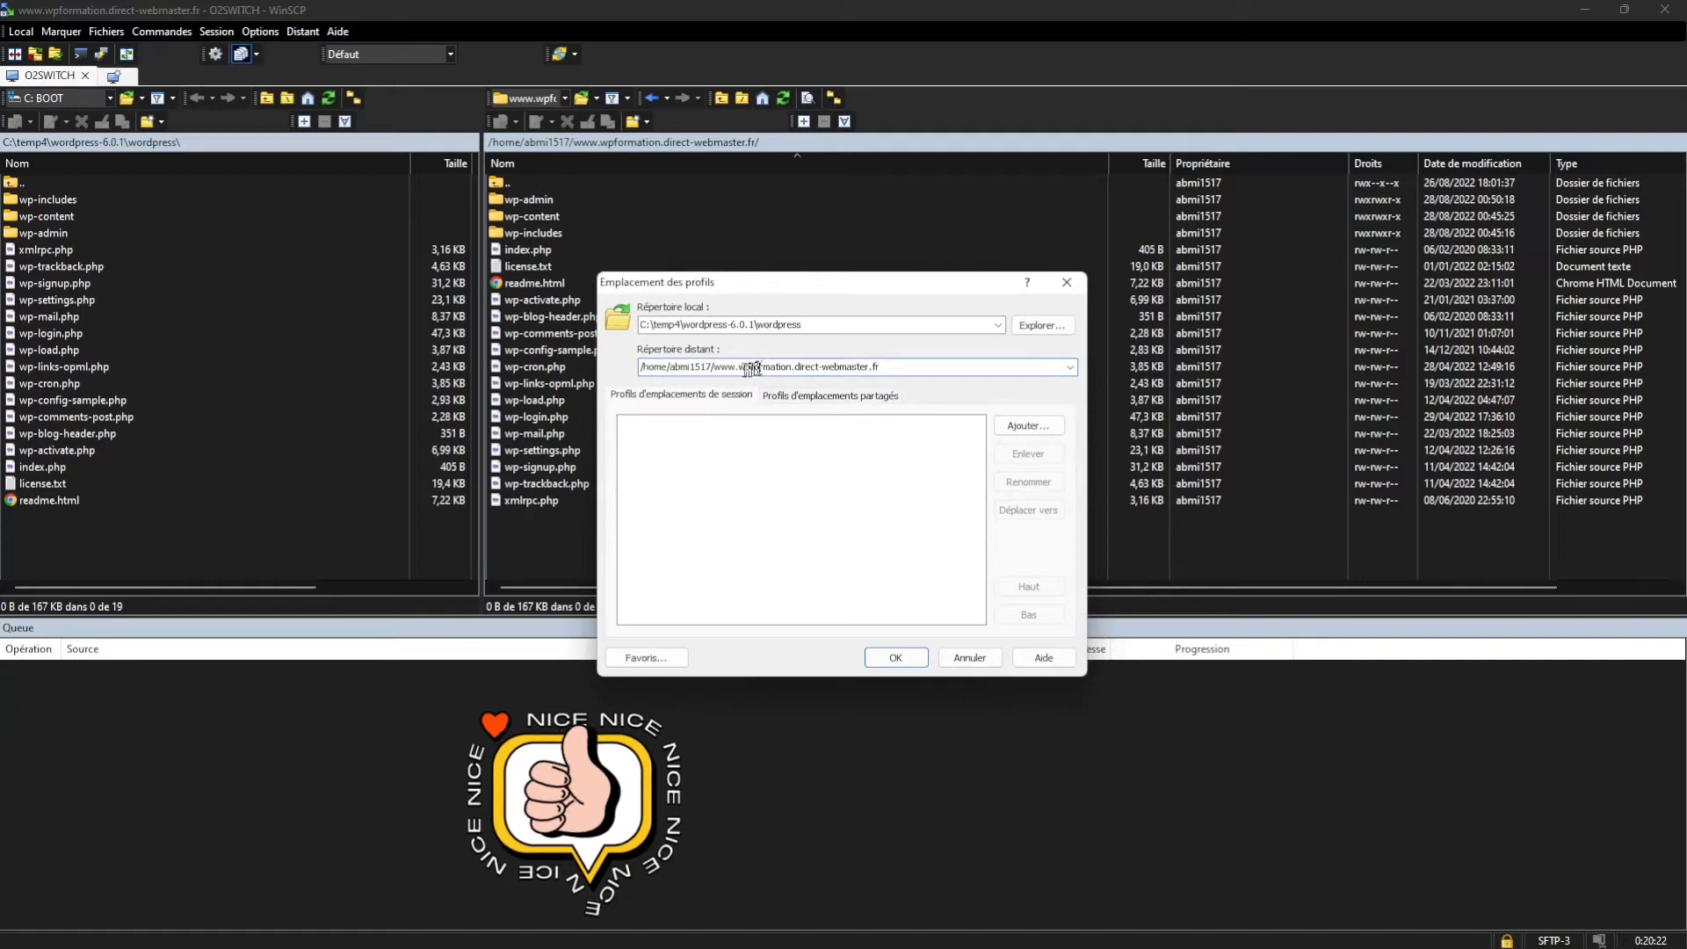
pyautogui.moveTo(726, 369); pyautogui.dragTo(872, 369)
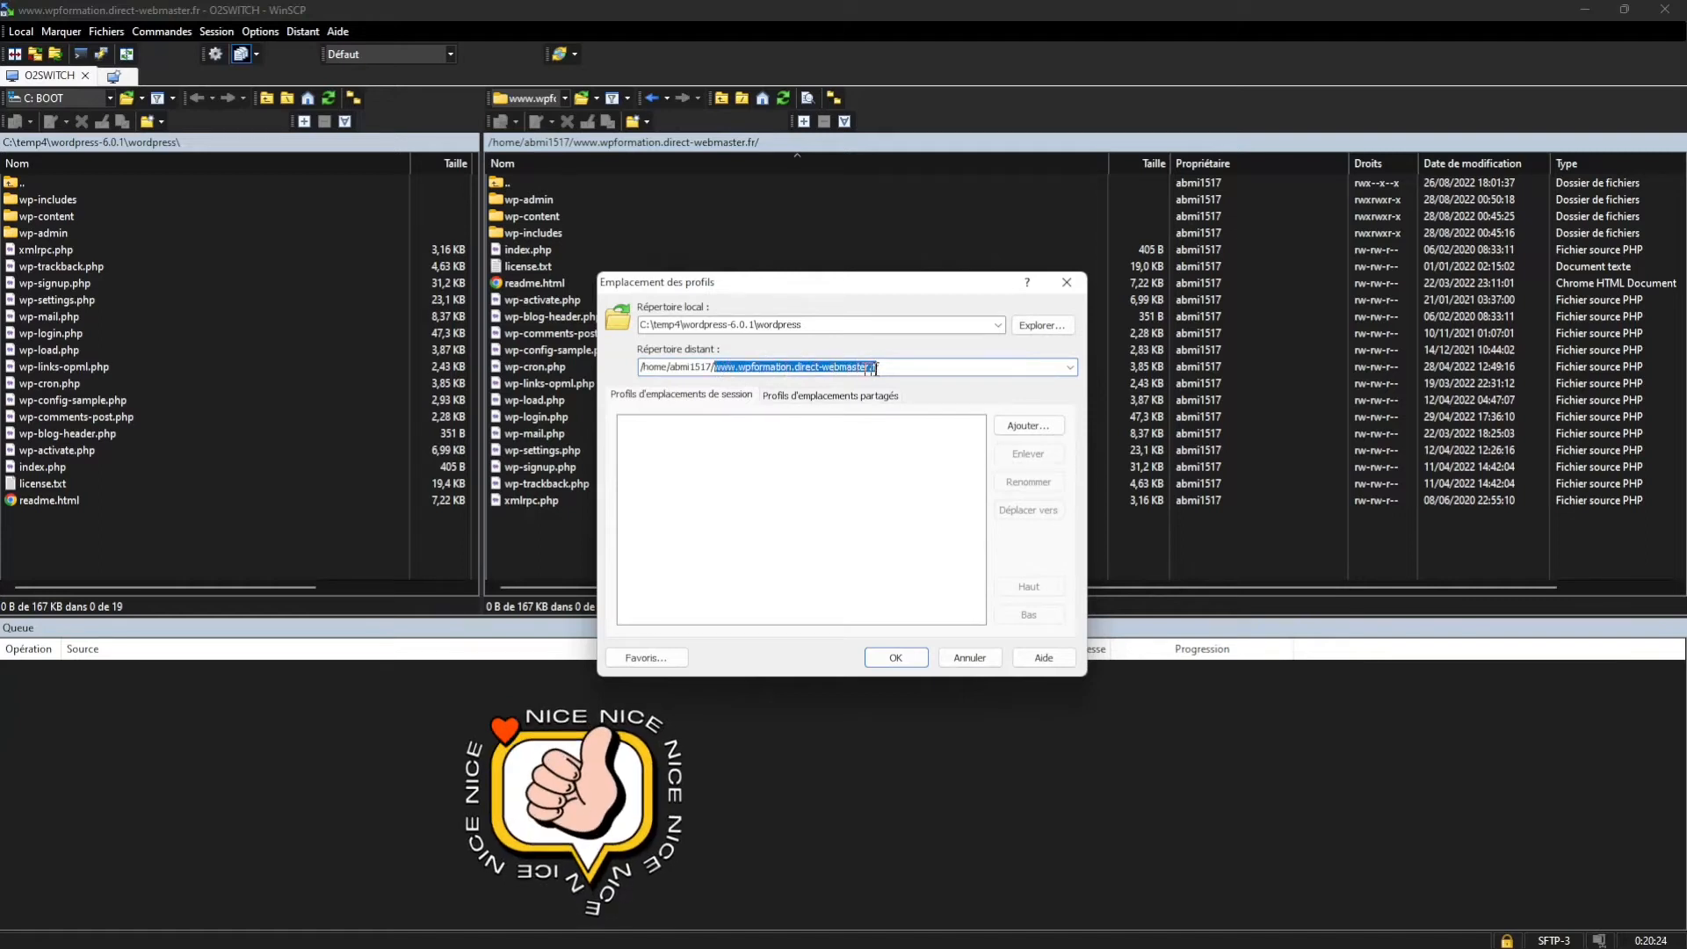
pyautogui.moveTo(668, 946)
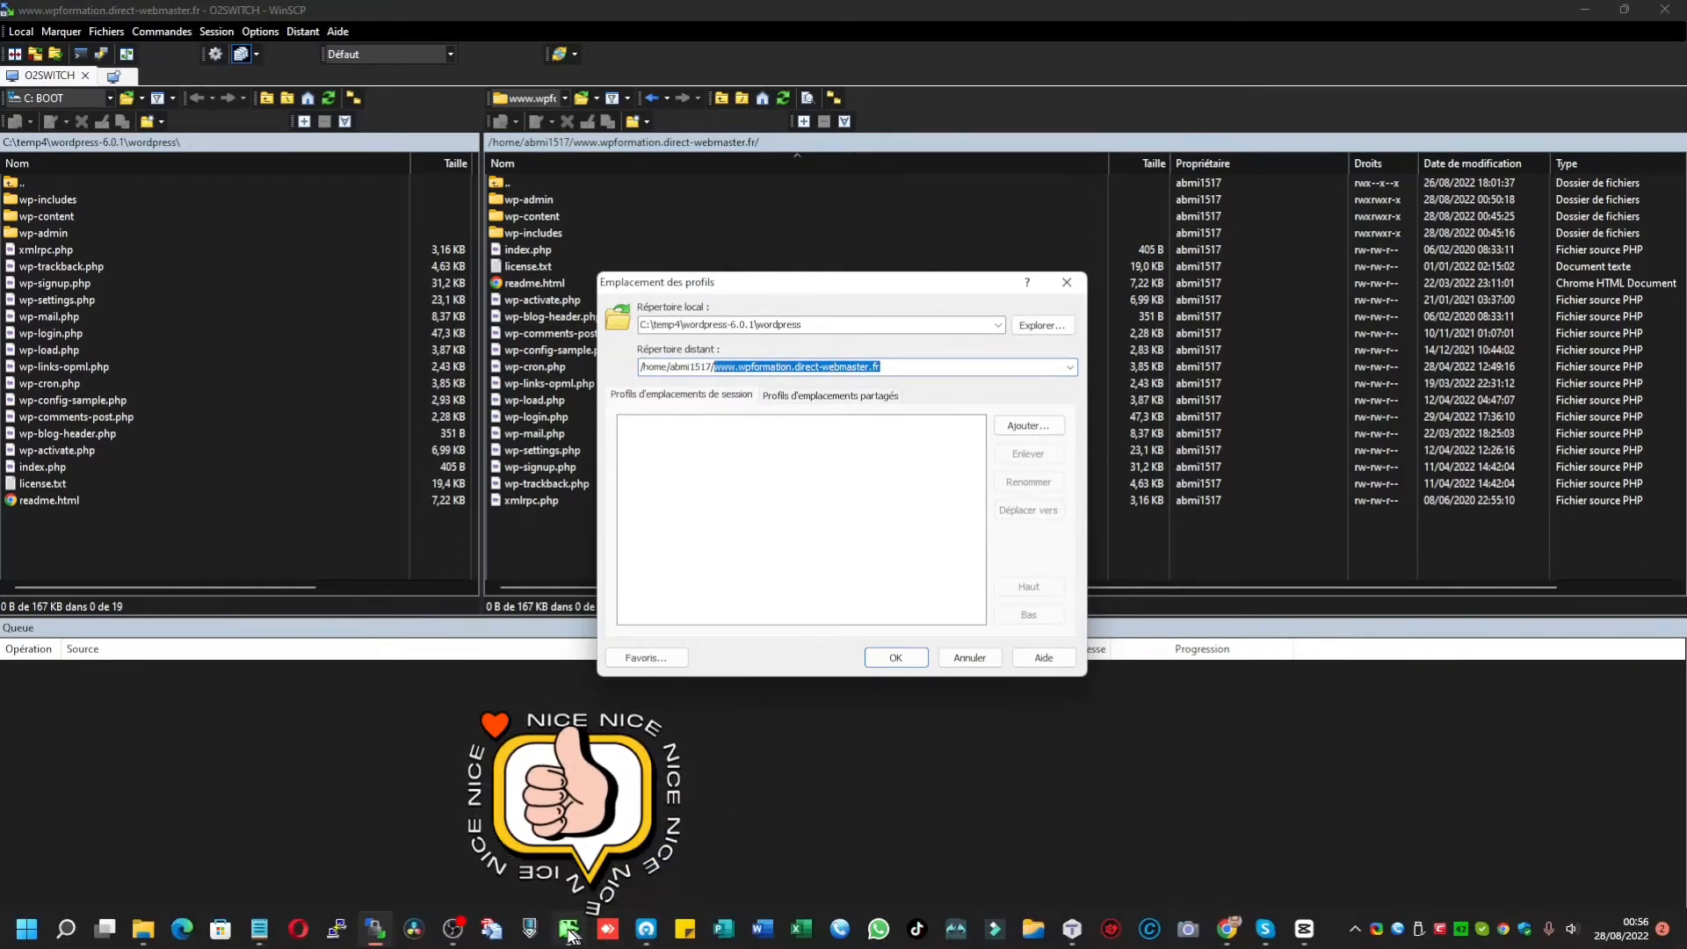
pyautogui.click(571, 931)
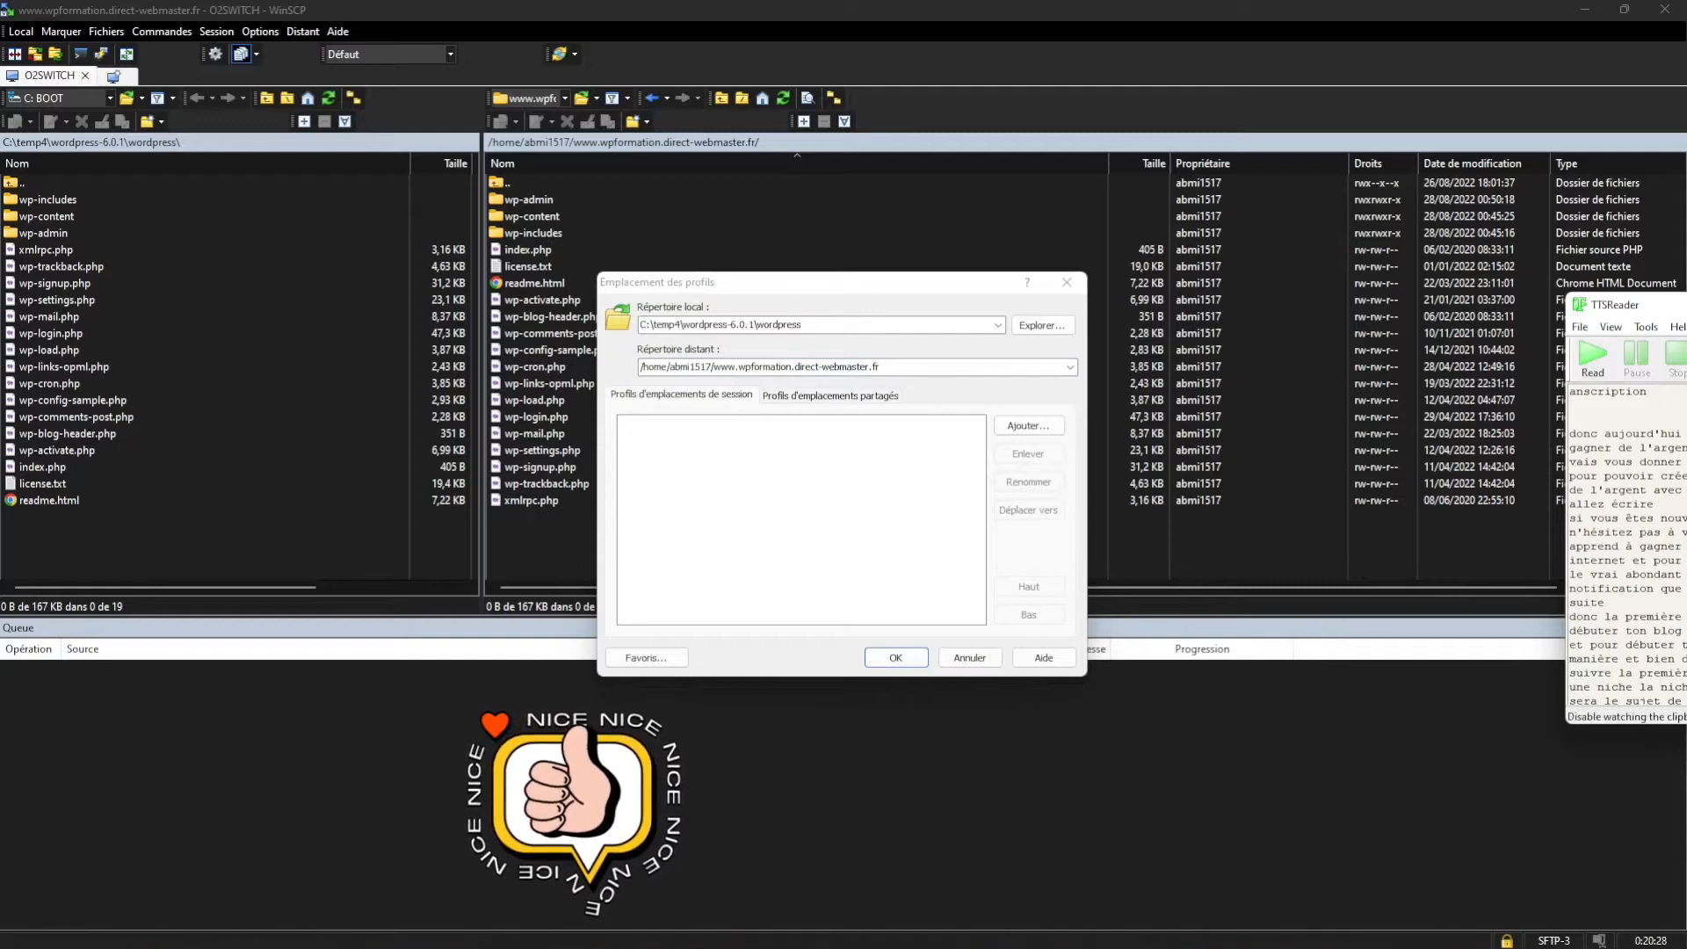
pyautogui.click(870, 420)
pyautogui.moveTo(881, 369); pyautogui.dragTo(723, 369)
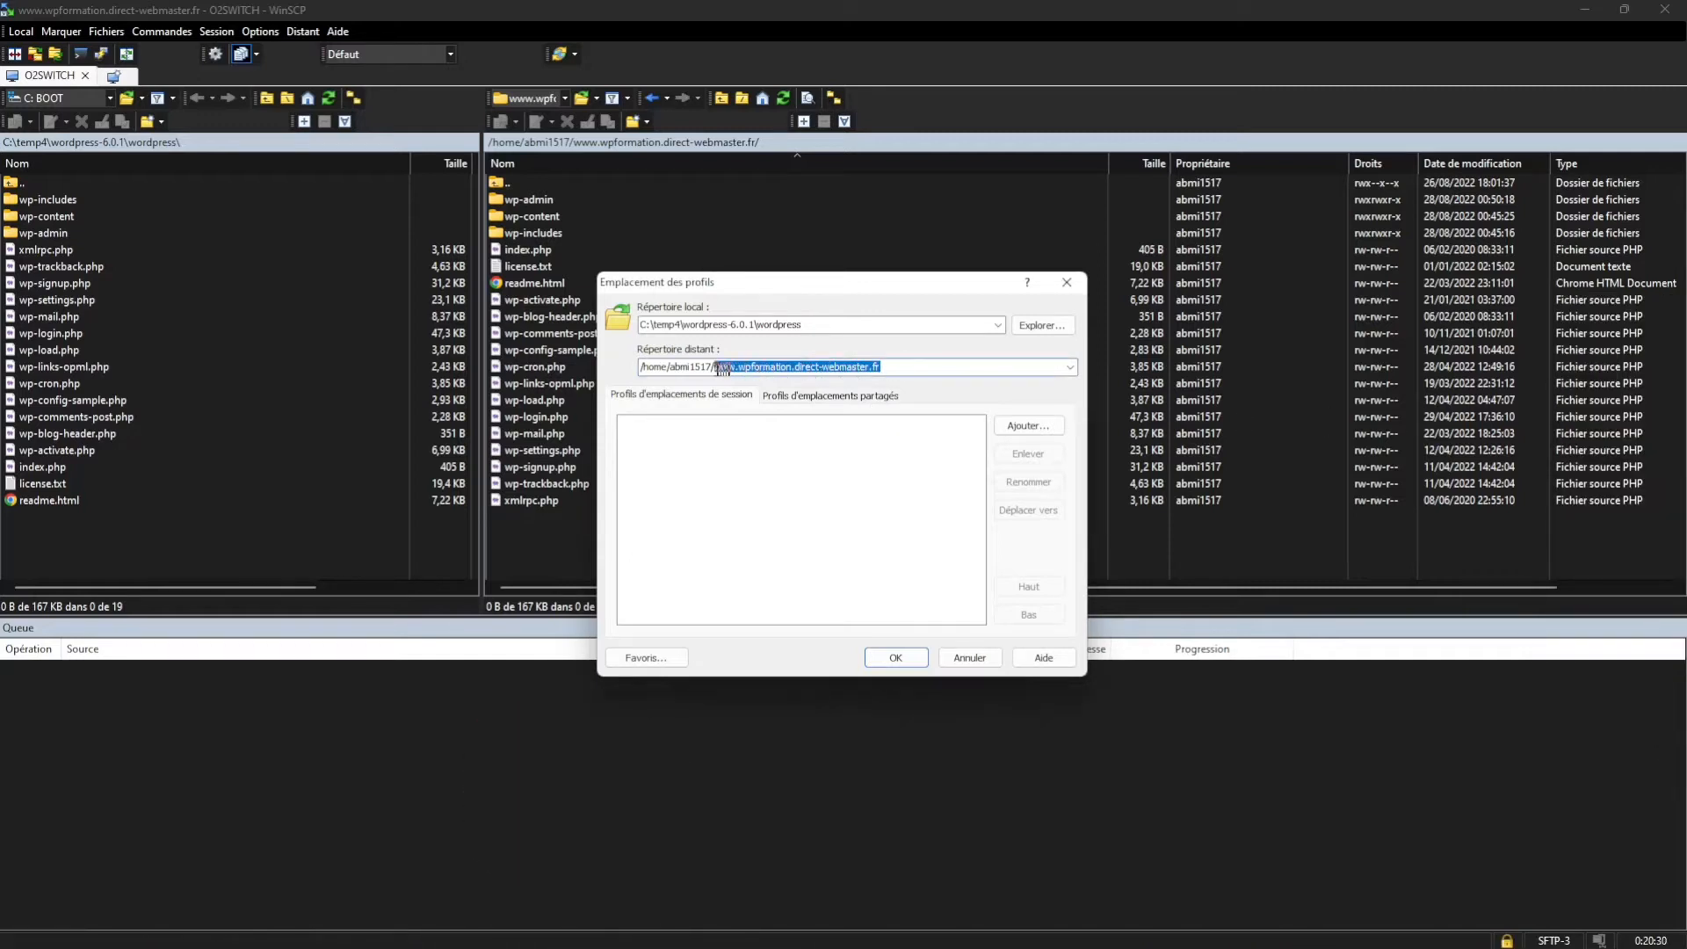
pyautogui.click(967, 658)
pyautogui.click(1583, 10)
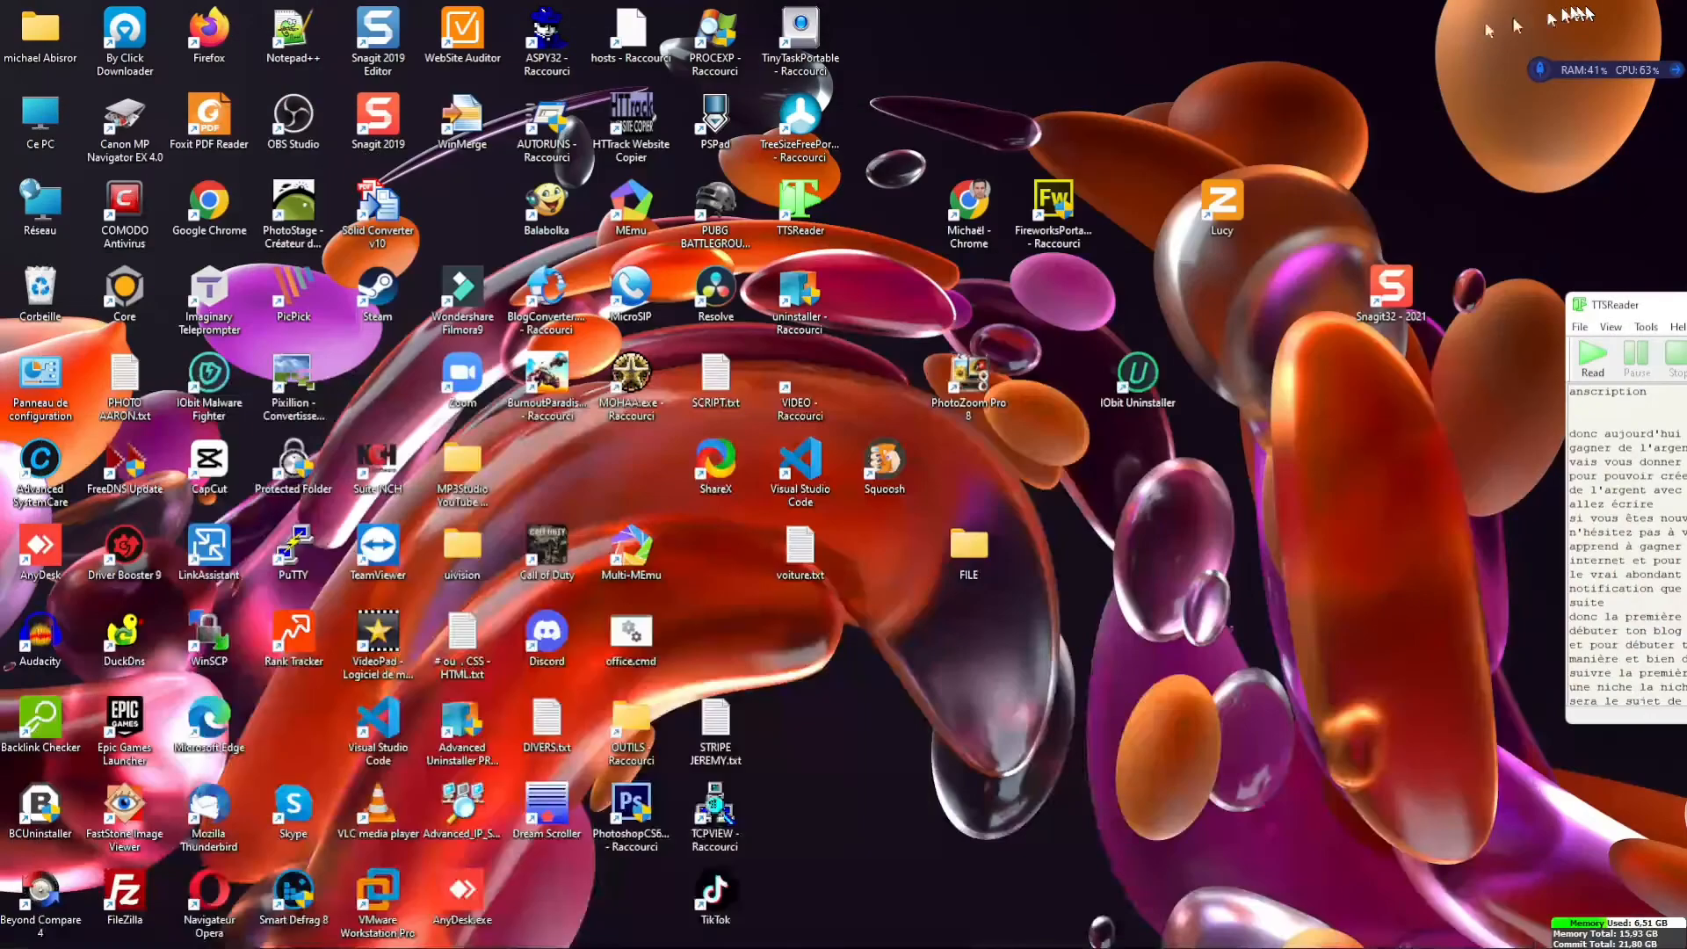
pyautogui.click(1469, 15)
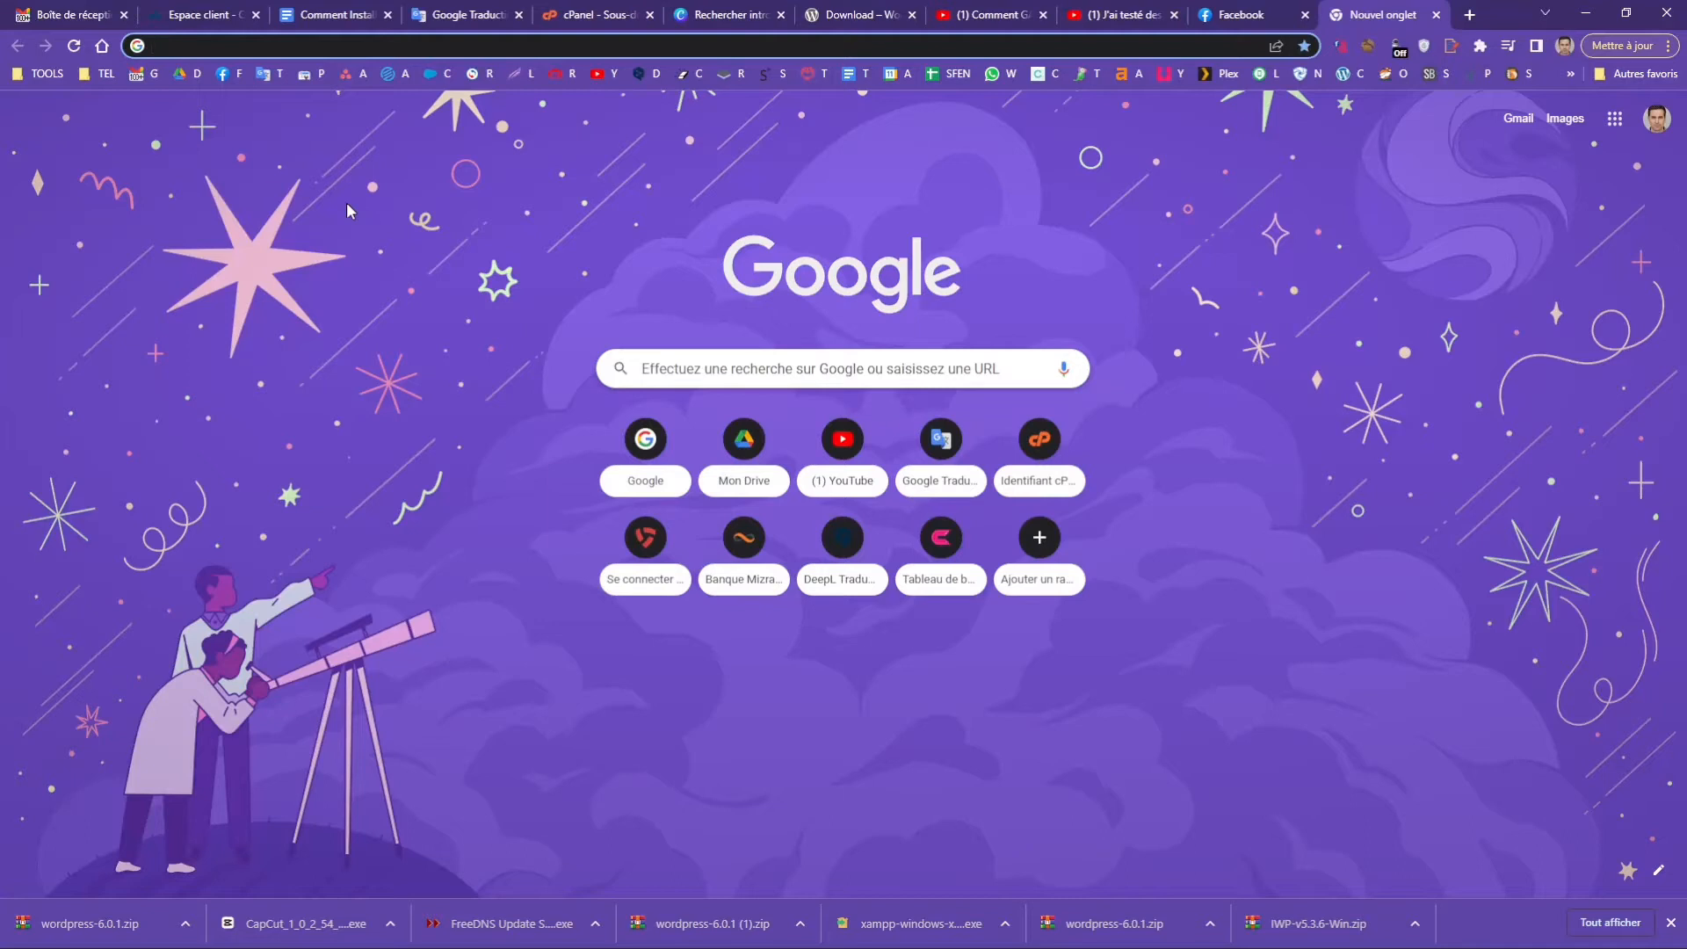
pyautogui.hotkey('ctrl', 'v')
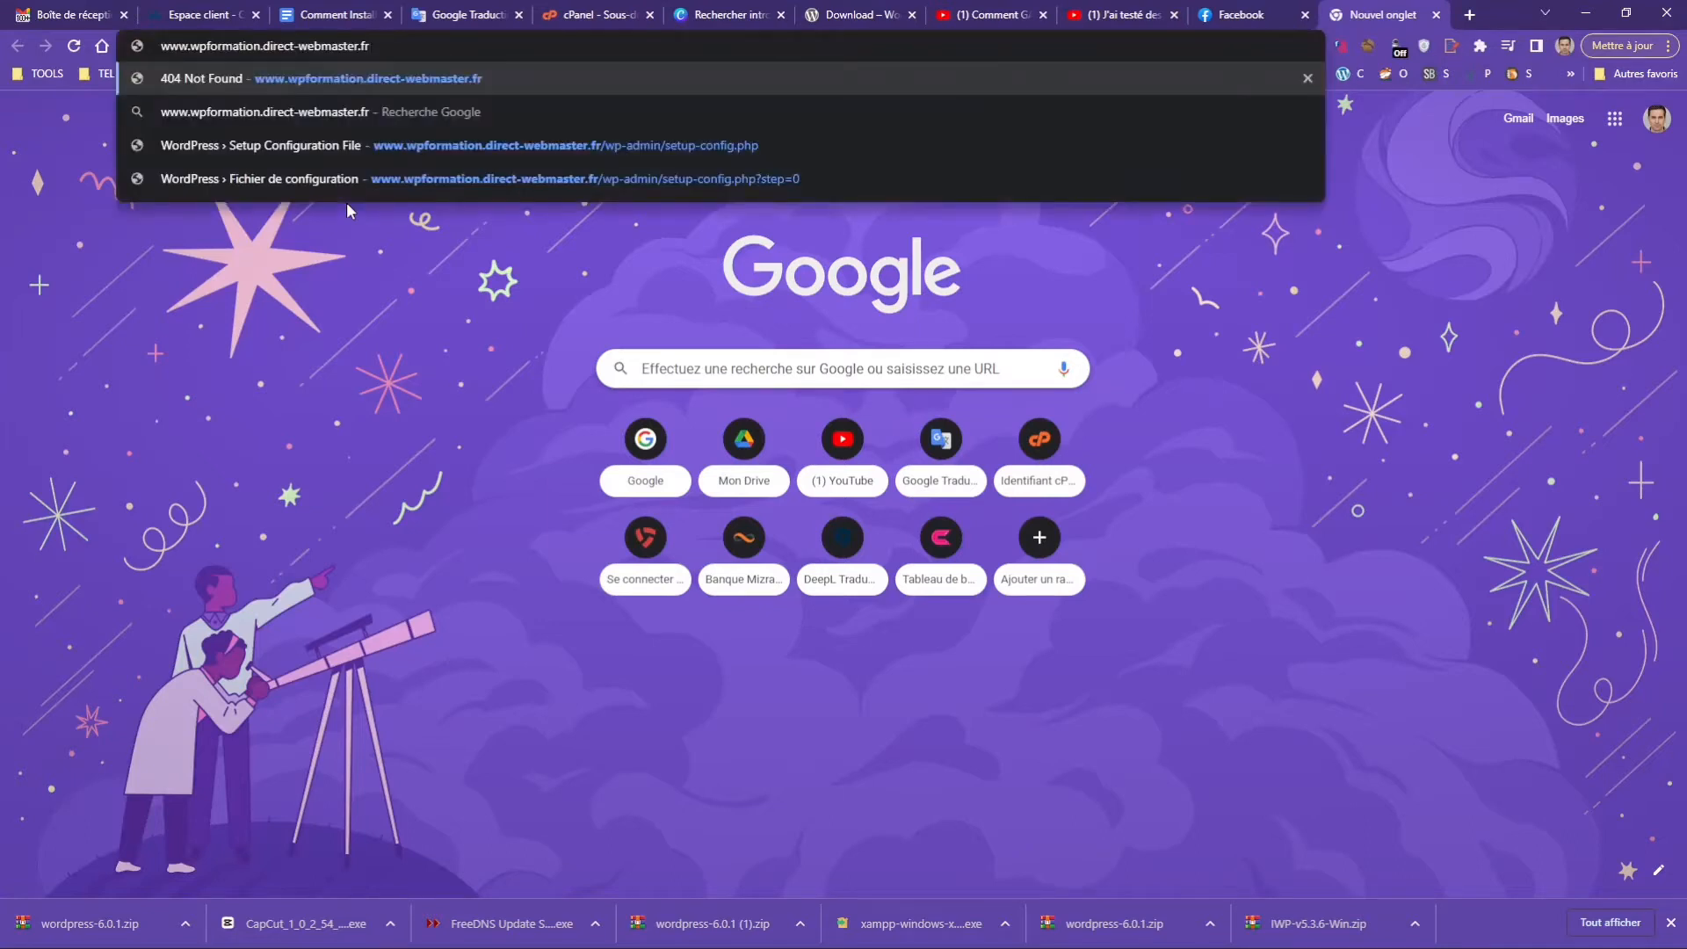
pyautogui.press('Return')
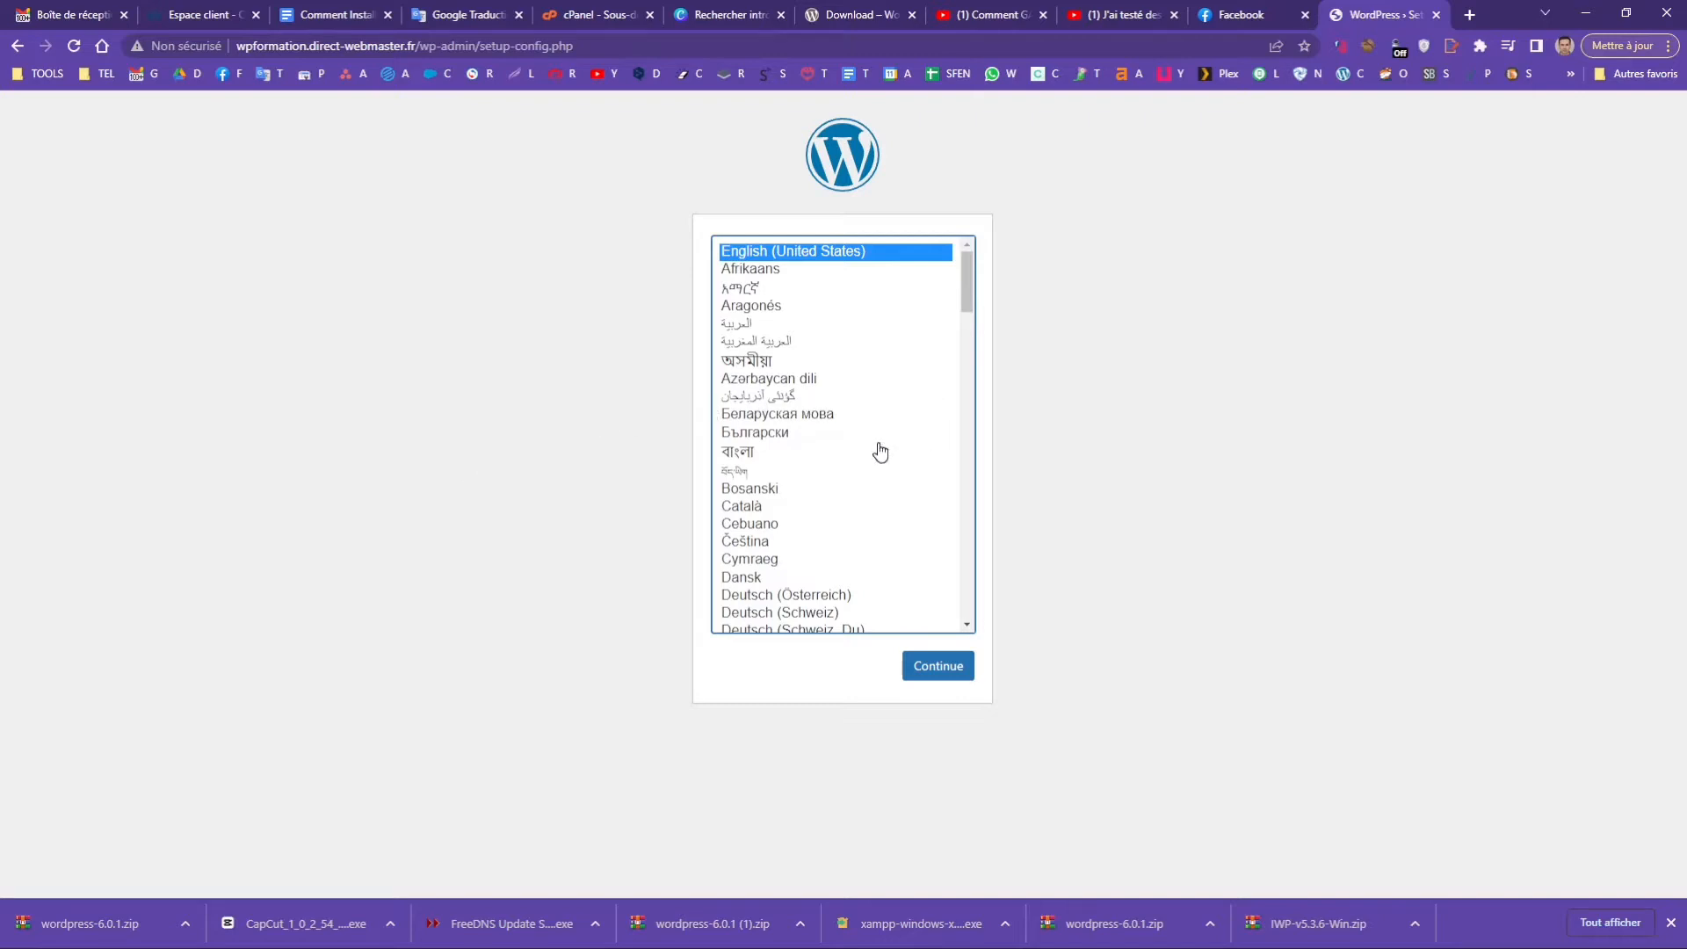
# Step: Choose Français as the WordPress installation language and continue
pyautogui.scroll(-2, 879, 452)
pyautogui.scroll(2, 879, 452)
pyautogui.scroll(-5, 880, 451)
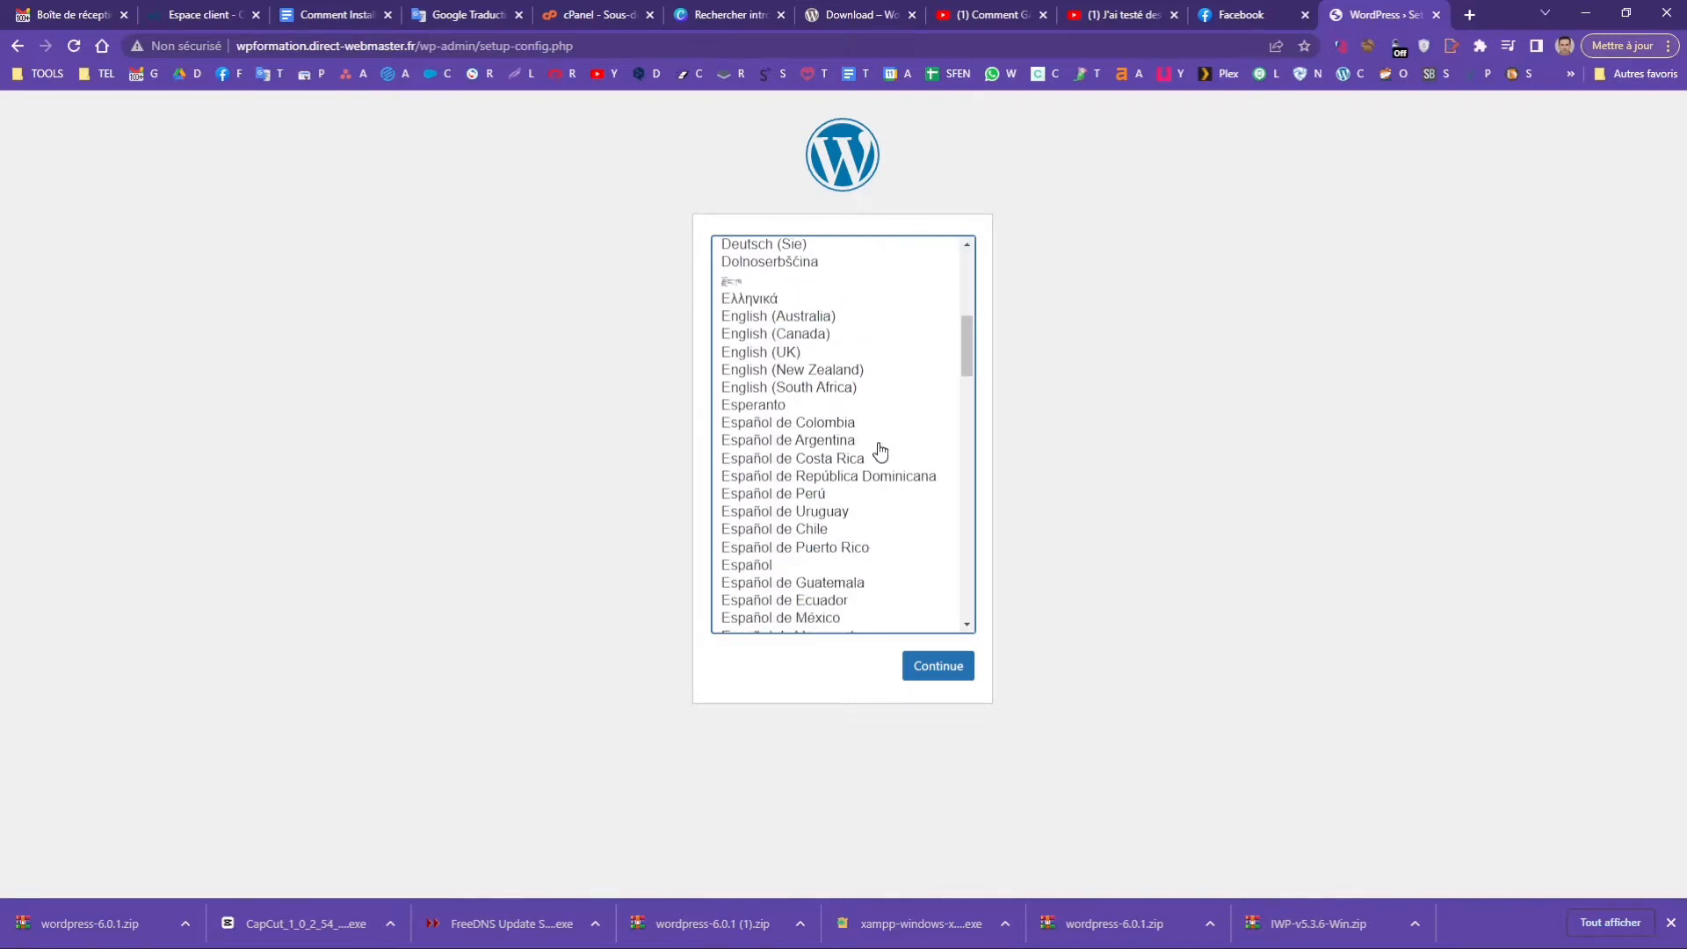
pyautogui.scroll(-3, 879, 452)
pyautogui.click(769, 450)
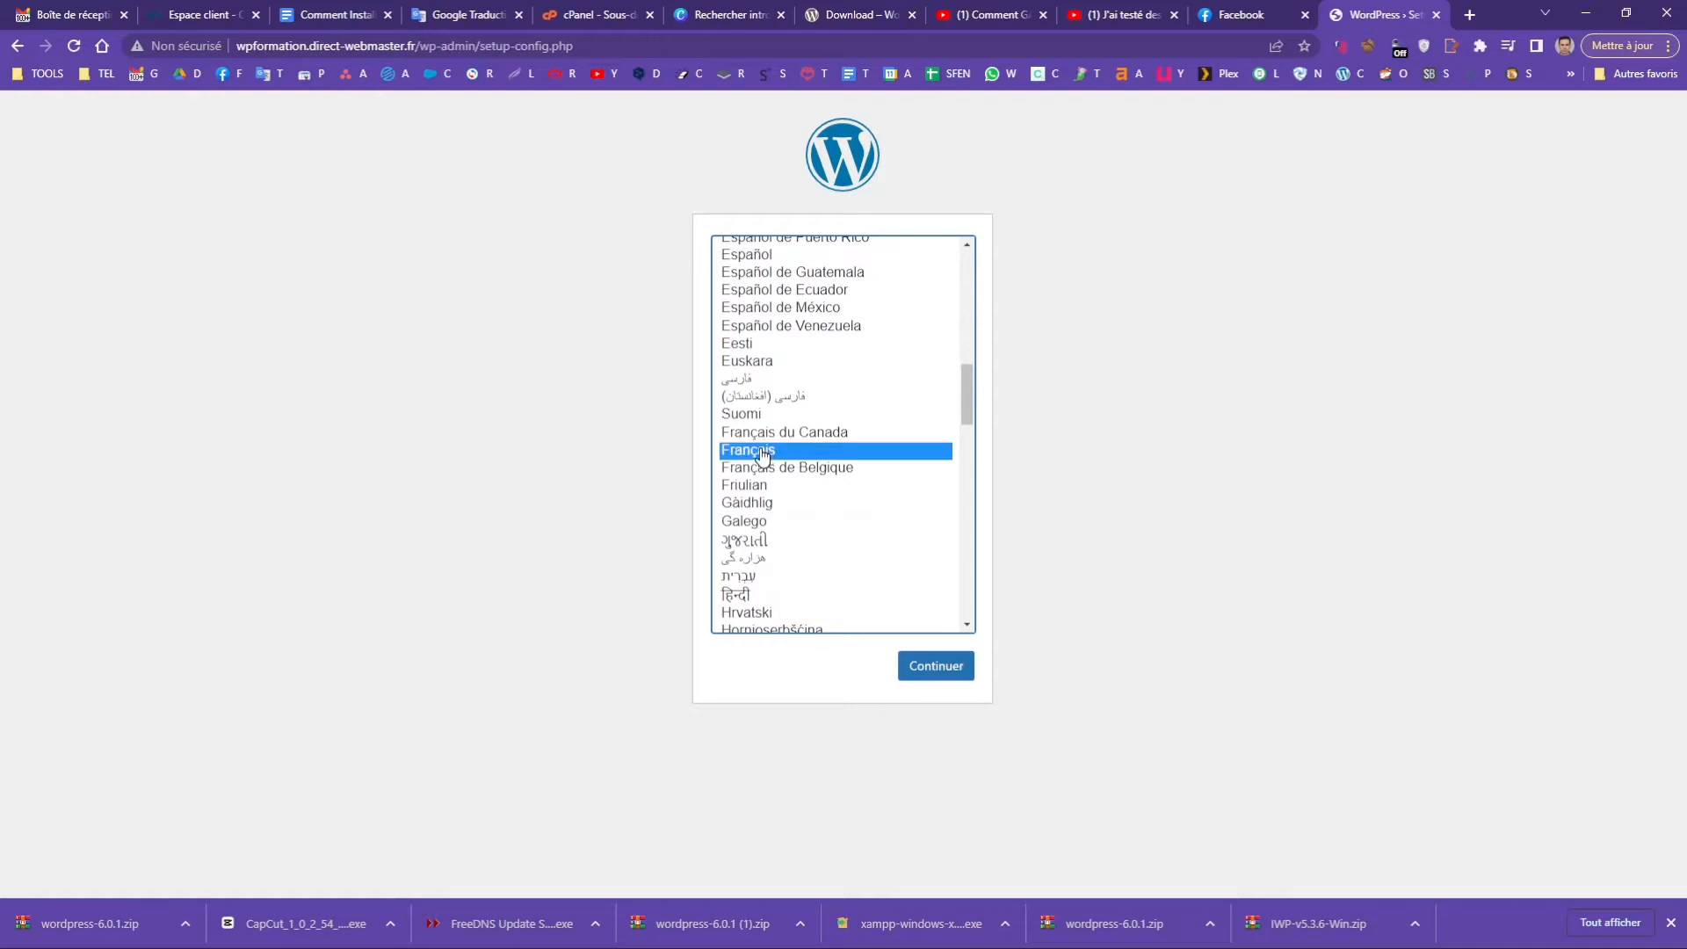
pyautogui.click(937, 669)
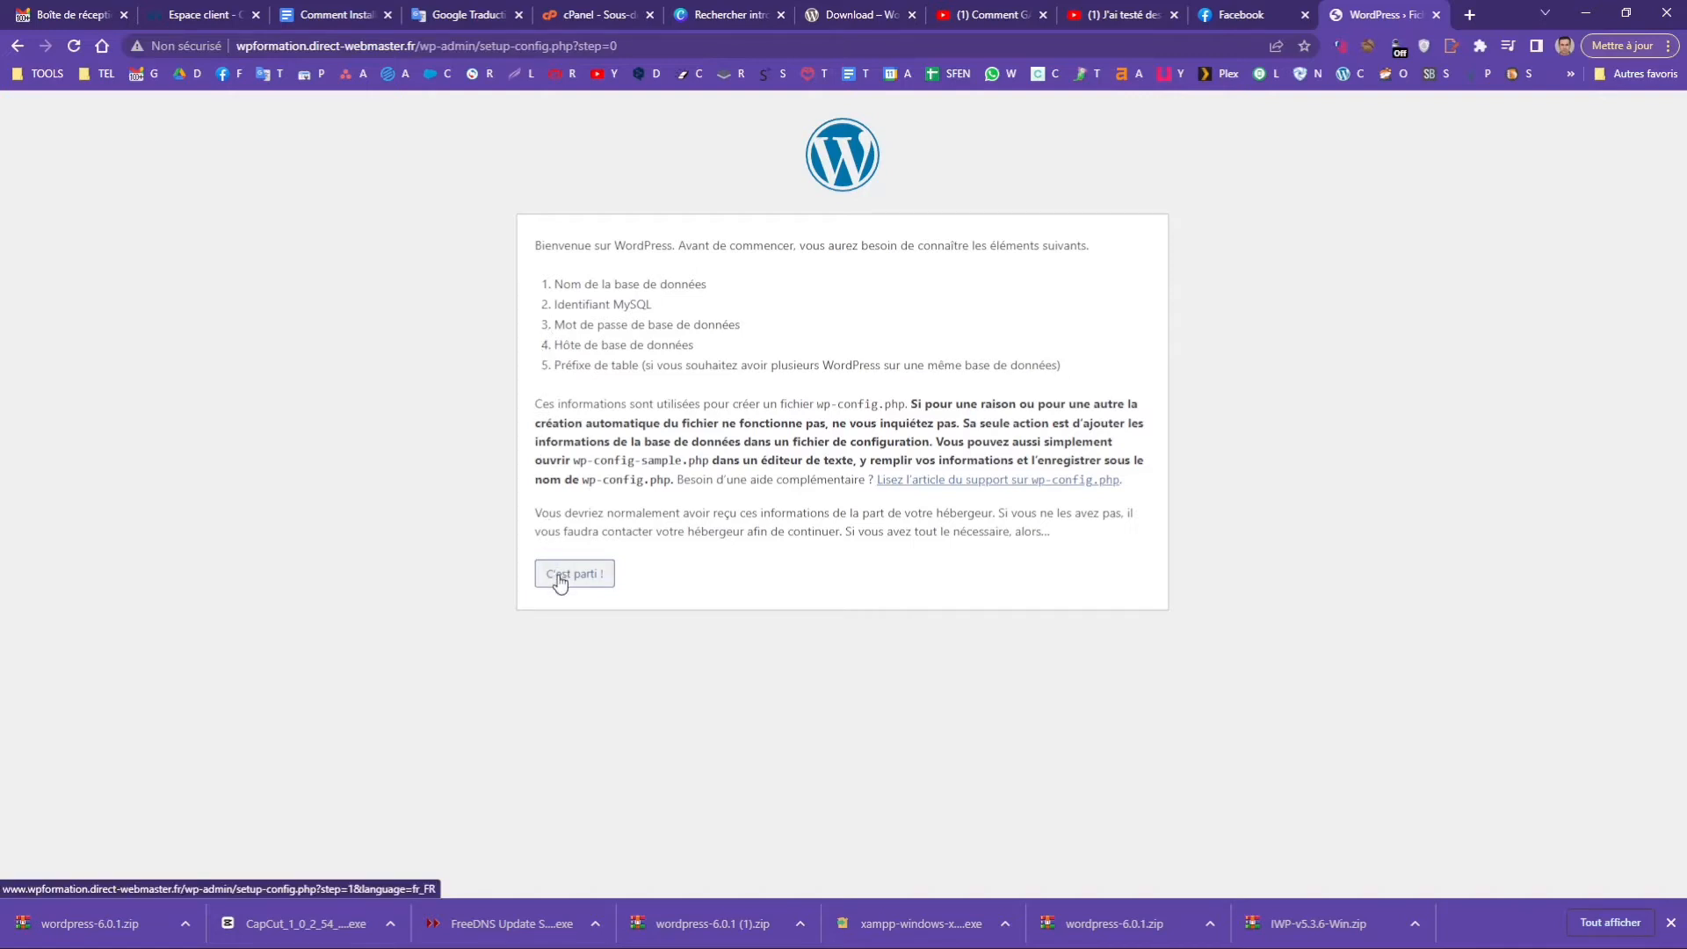
# Step: Review the five required database details, from database name to table prefix, and proceed to the database connection form
pyautogui.moveTo(570, 284); pyautogui.dragTo(726, 283)
pyautogui.moveTo(555, 304); pyautogui.dragTo(654, 308)
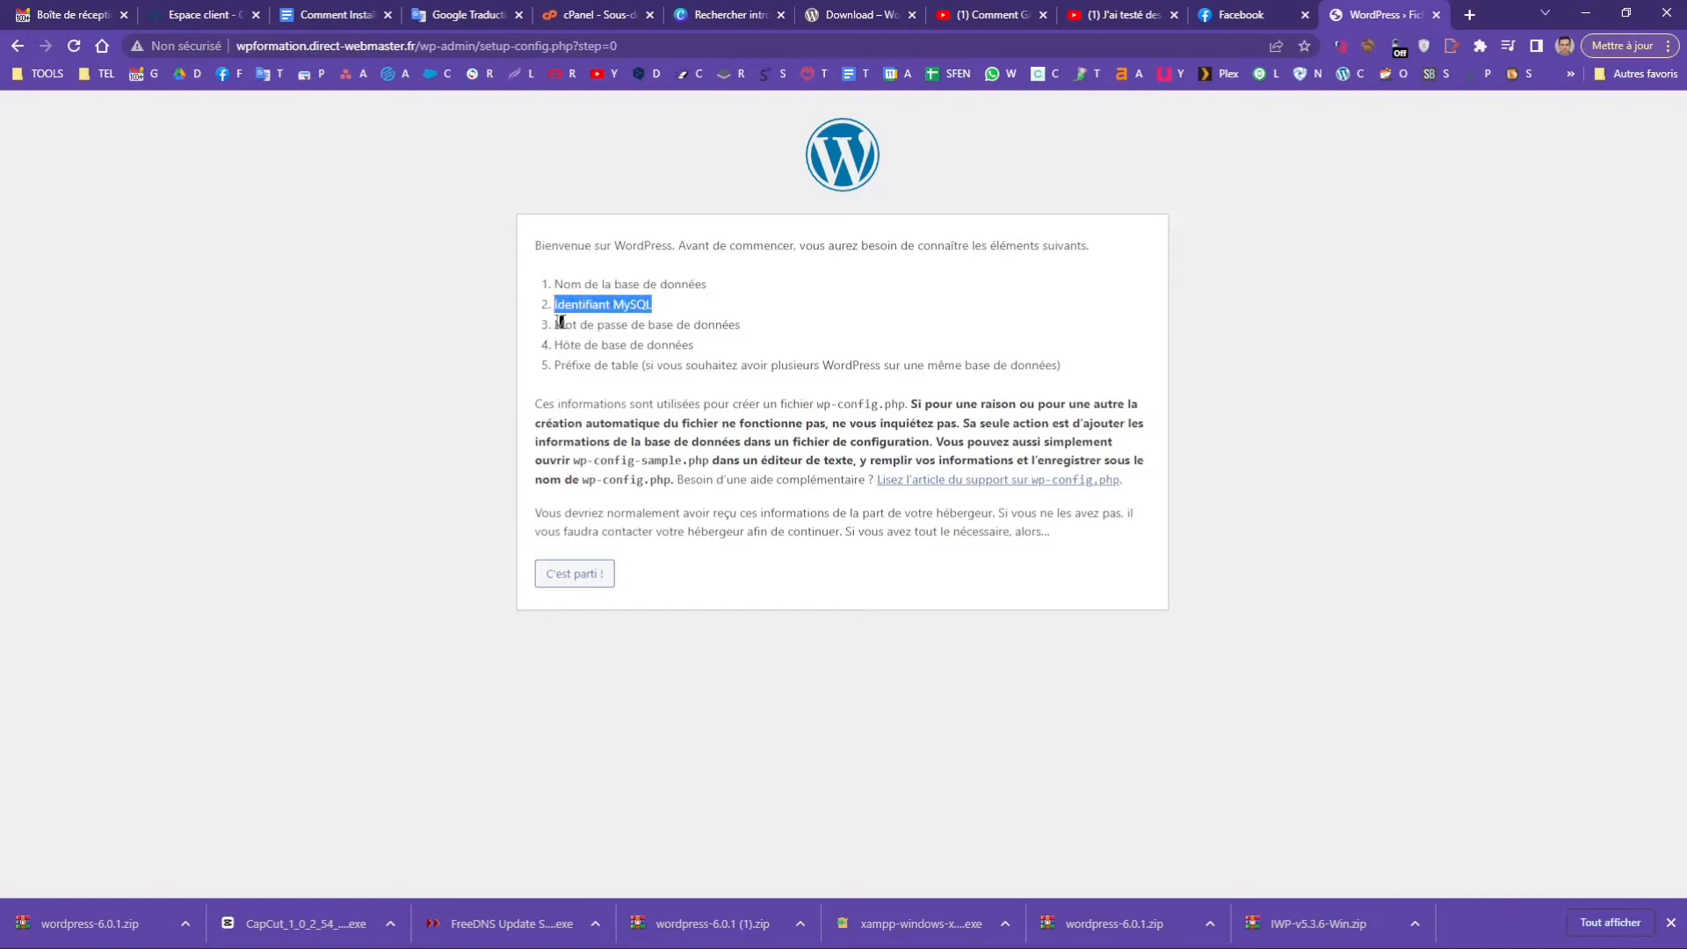
pyautogui.moveTo(557, 324); pyautogui.dragTo(750, 331)
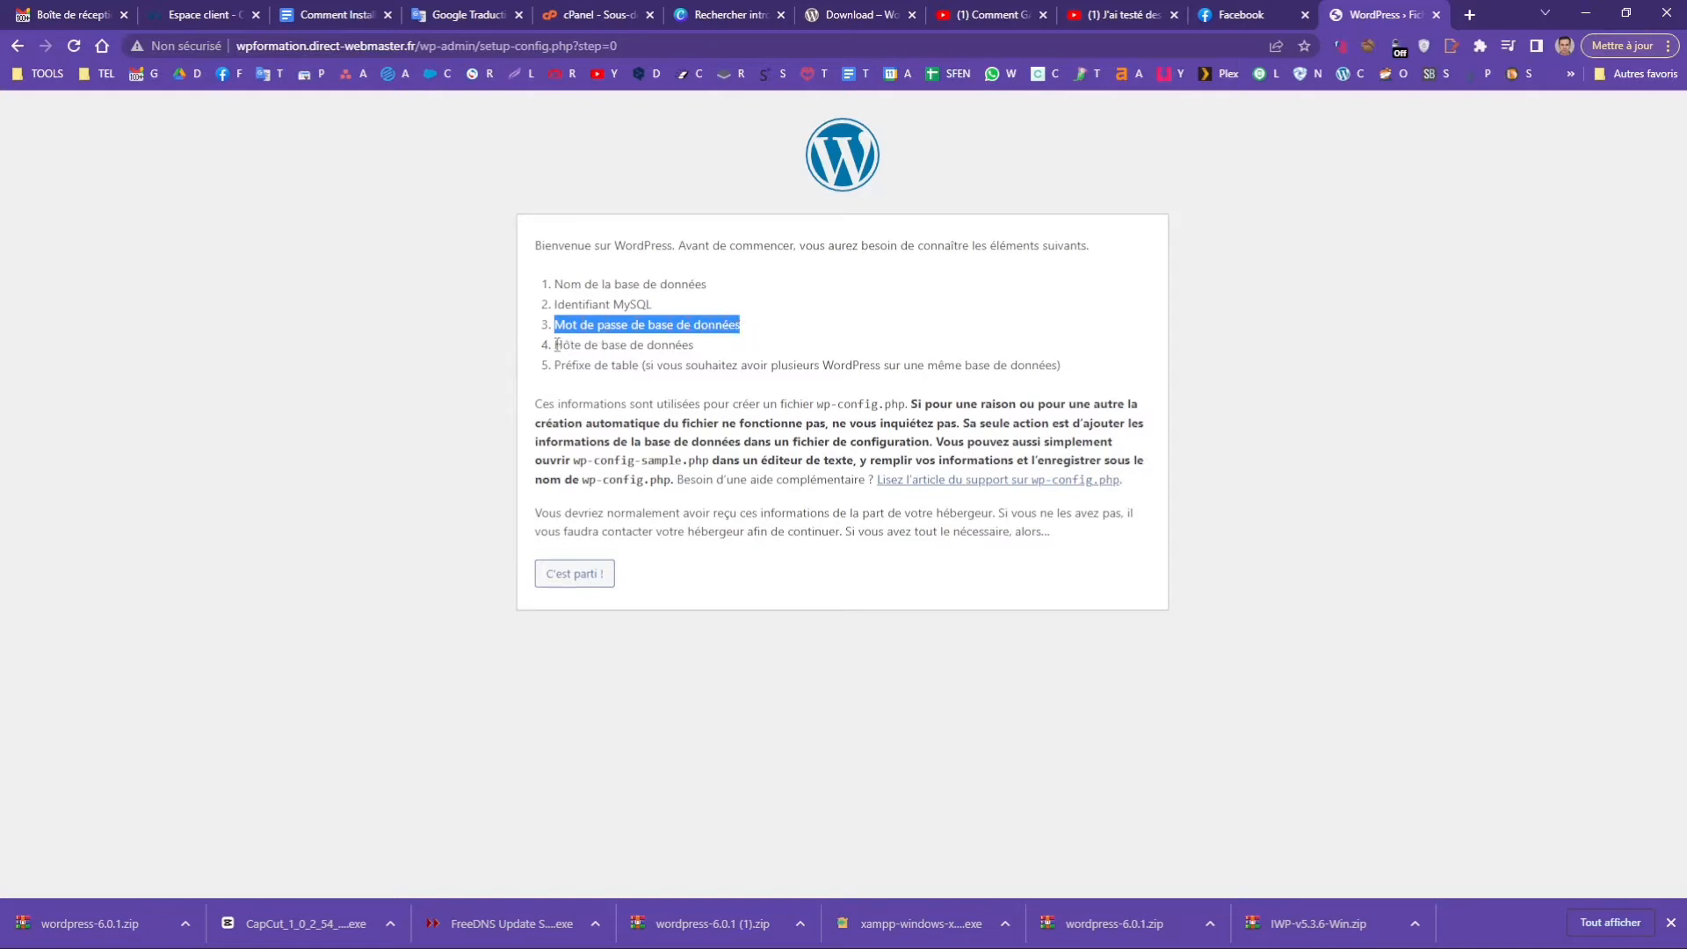
pyautogui.moveTo(557, 344); pyautogui.dragTo(692, 343)
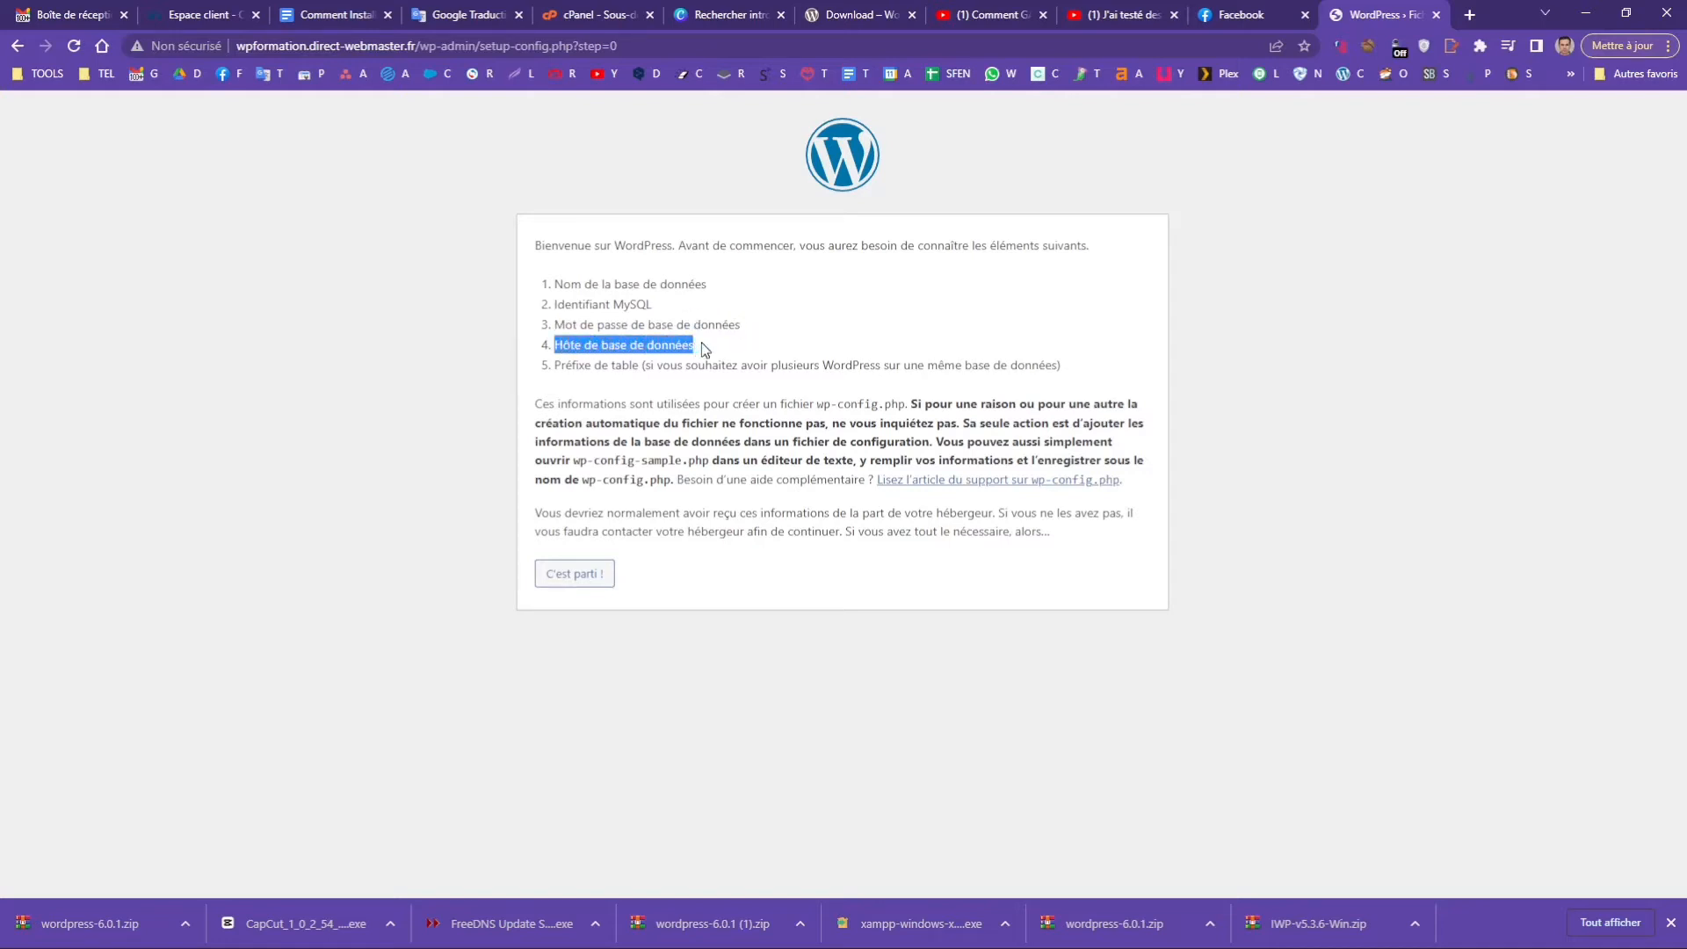
pyautogui.moveTo(557, 365); pyautogui.dragTo(619, 362)
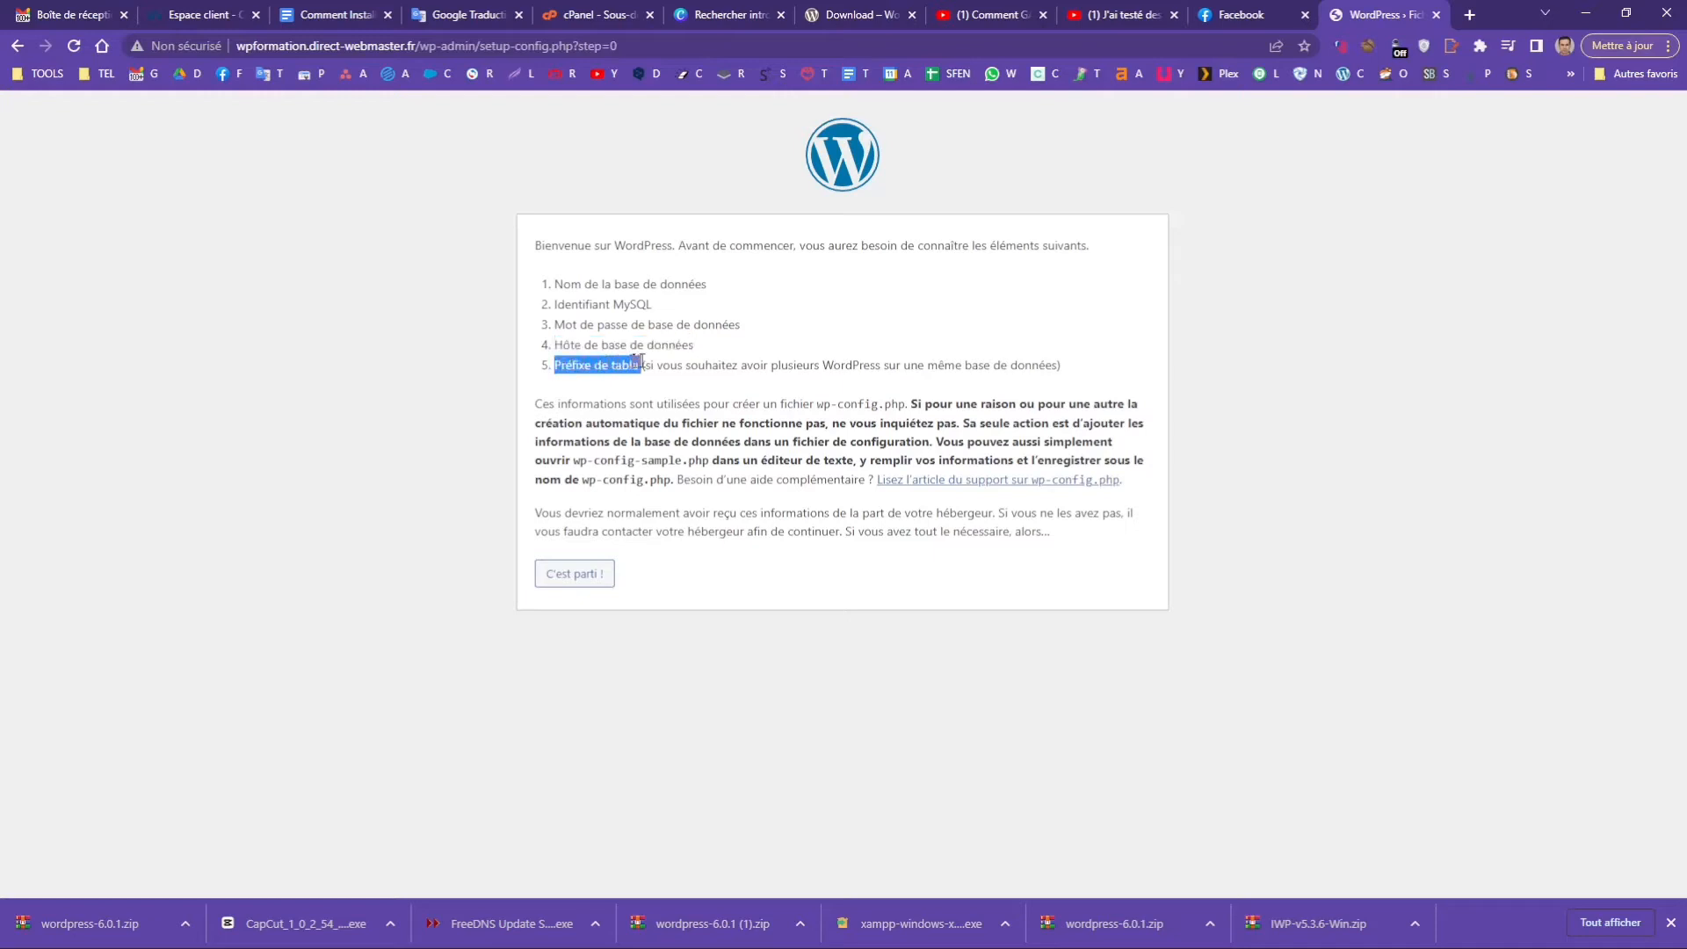
pyautogui.click(590, 582)
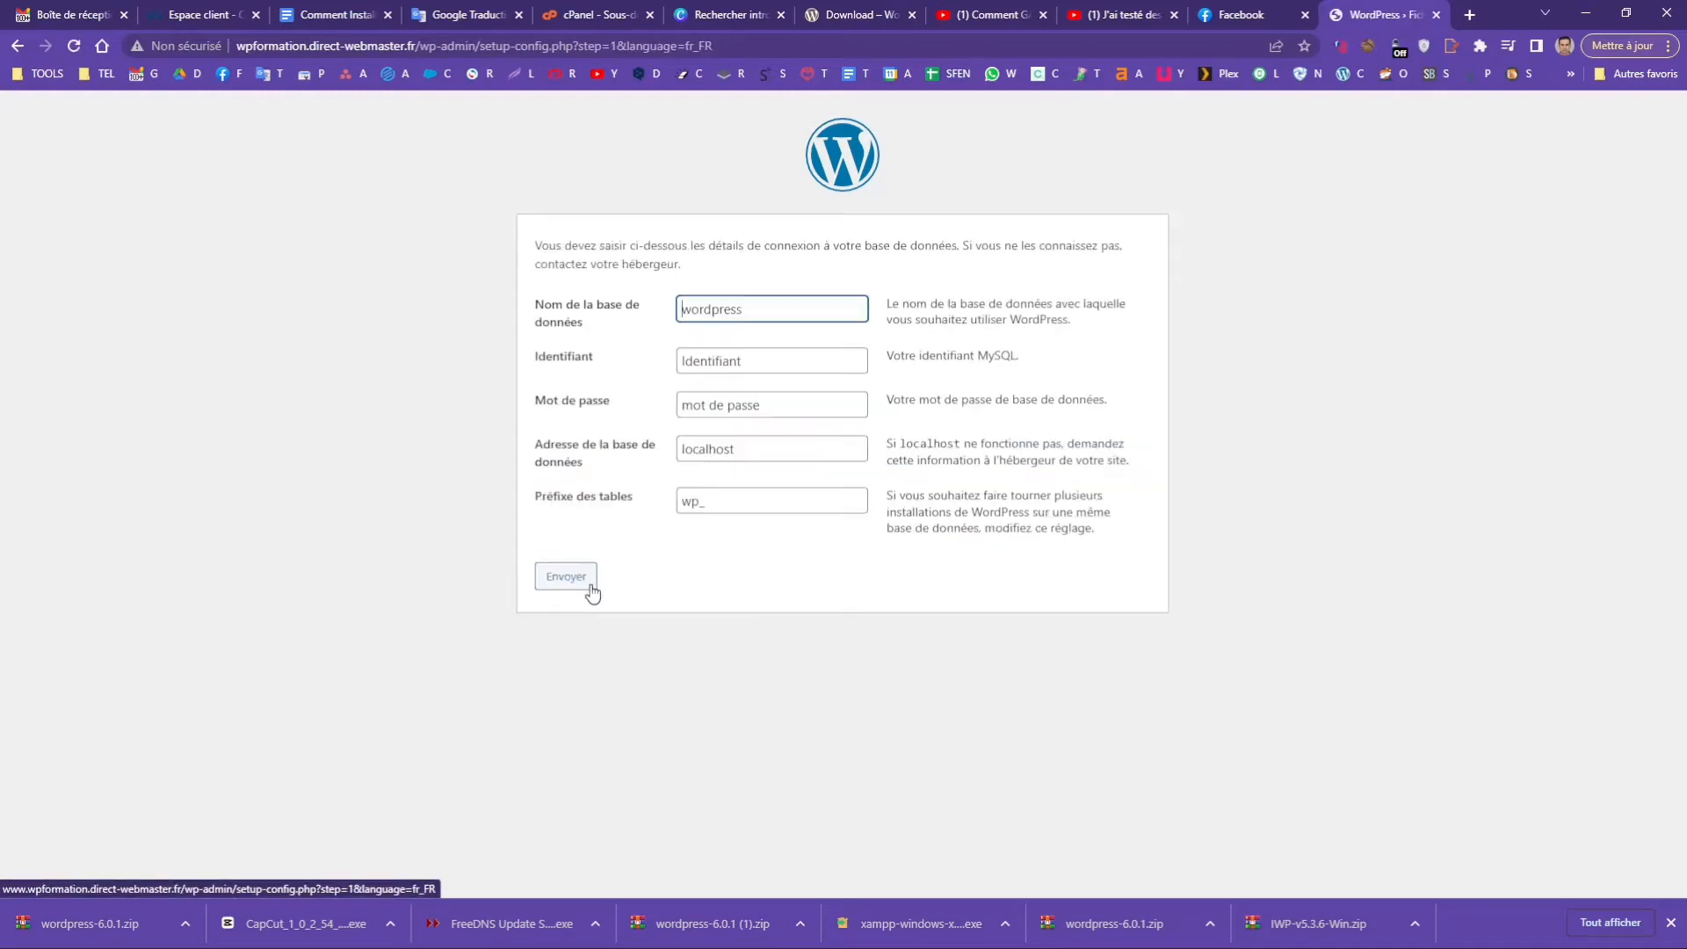
# Step: Log in to the o2switch cPanel in a new tab with the saved credentials and open the MySQL databases page
pyautogui.moveTo(648, 945)
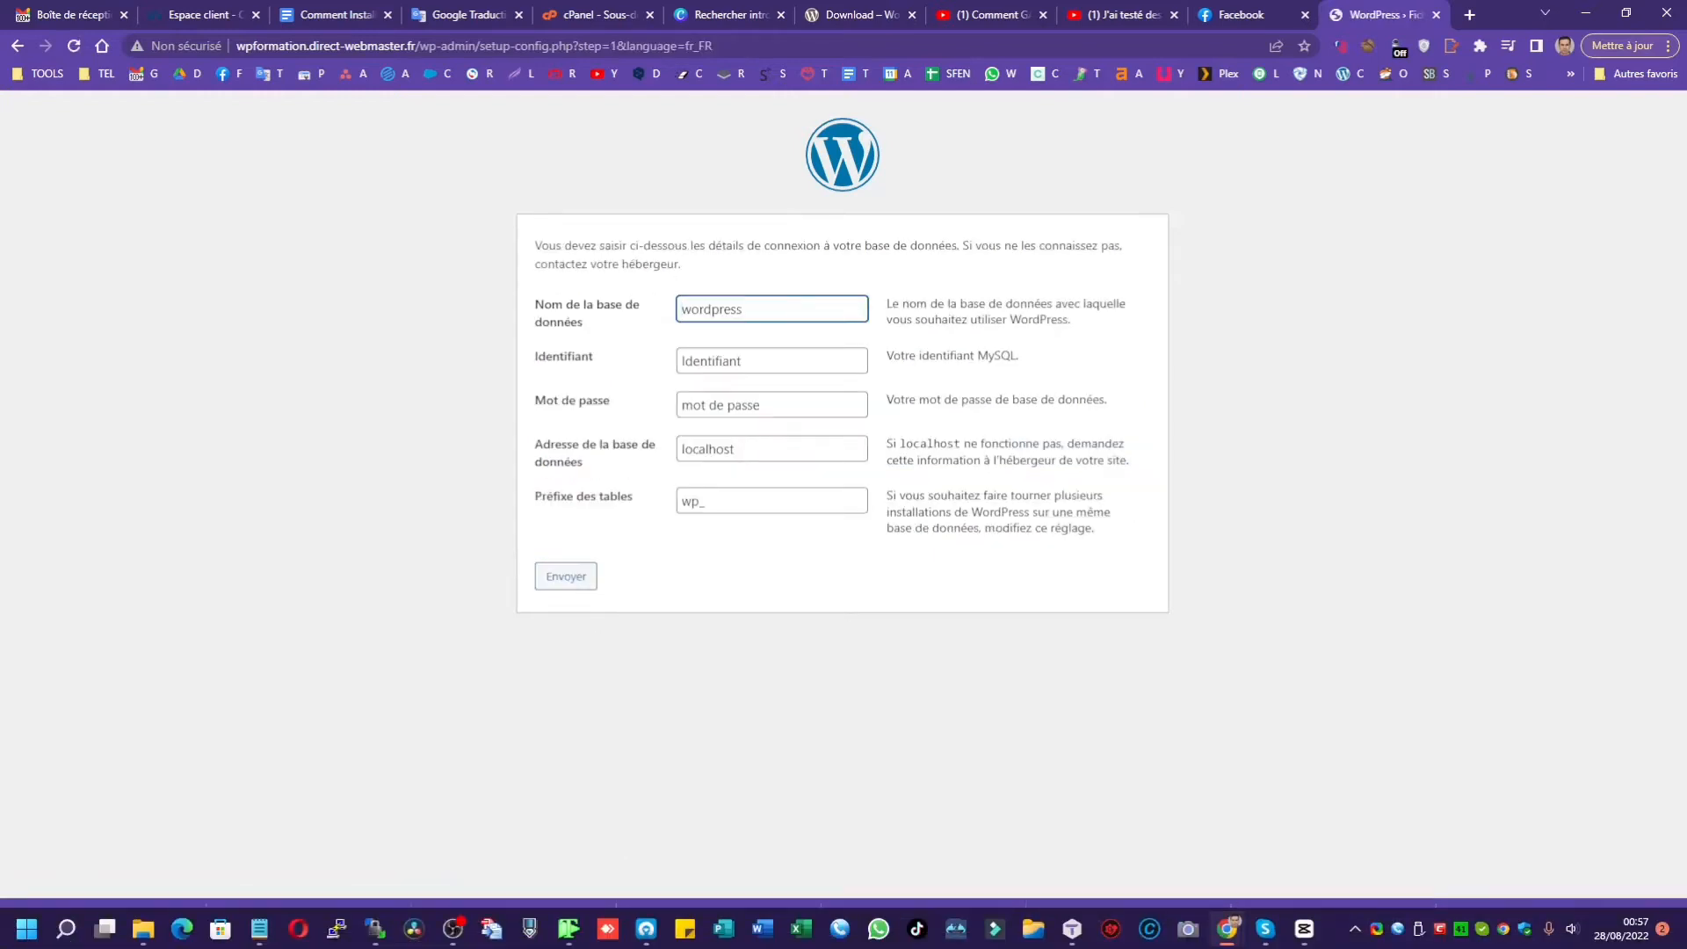
pyautogui.click(1469, 15)
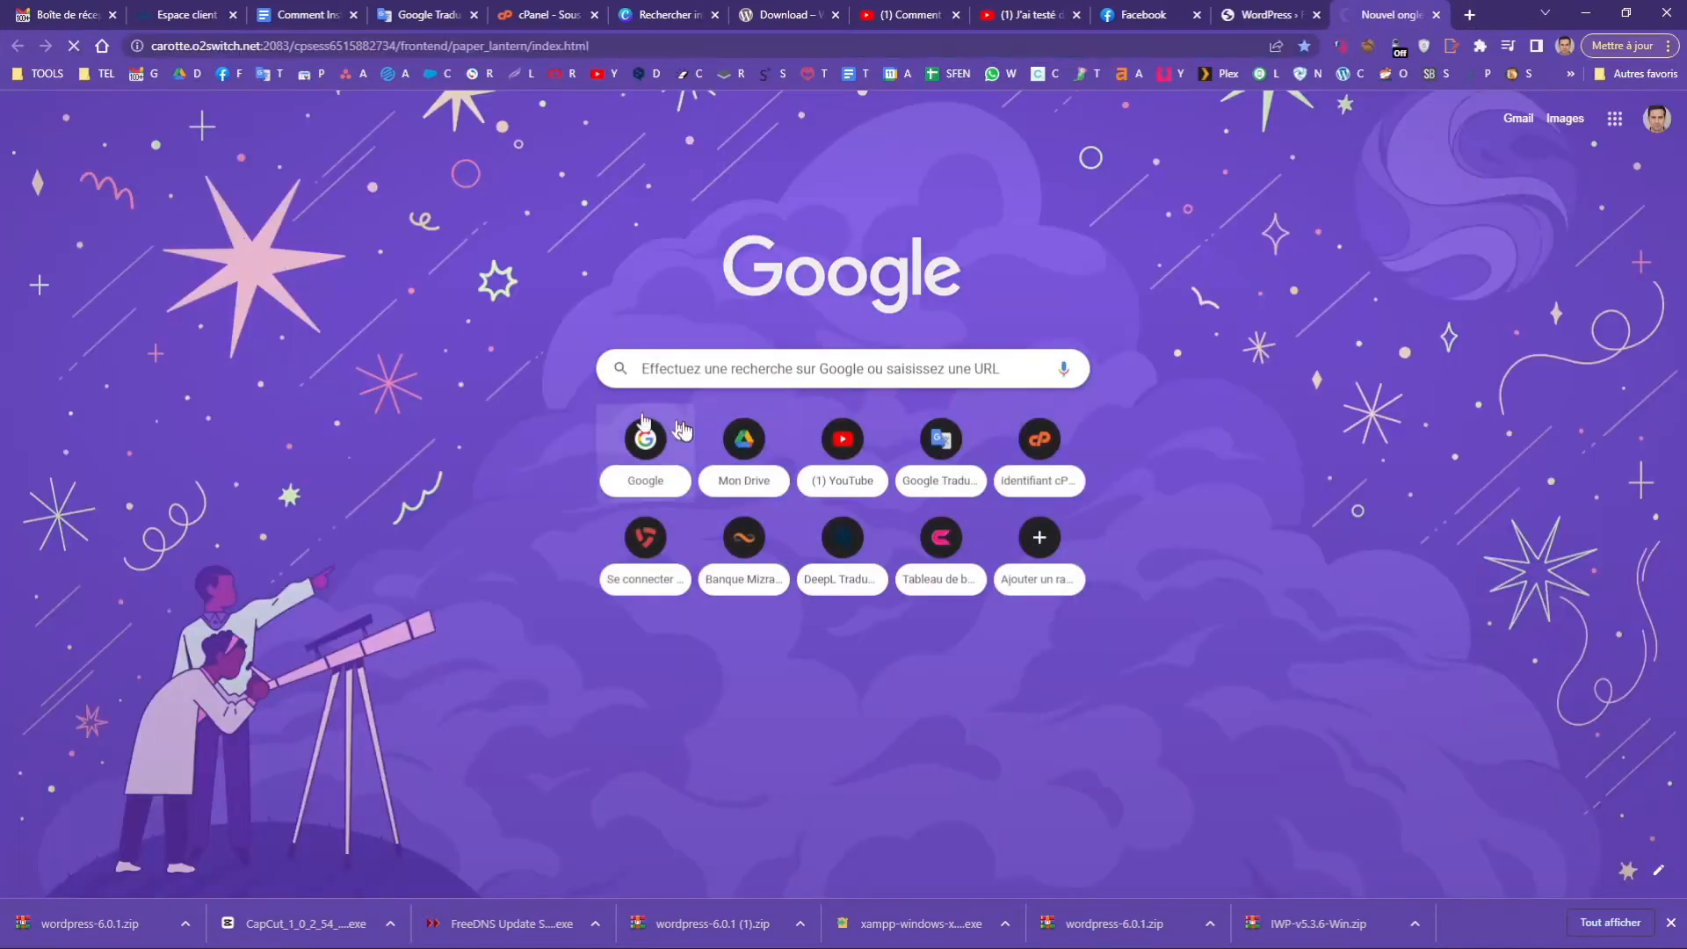
pyautogui.click(1040, 444)
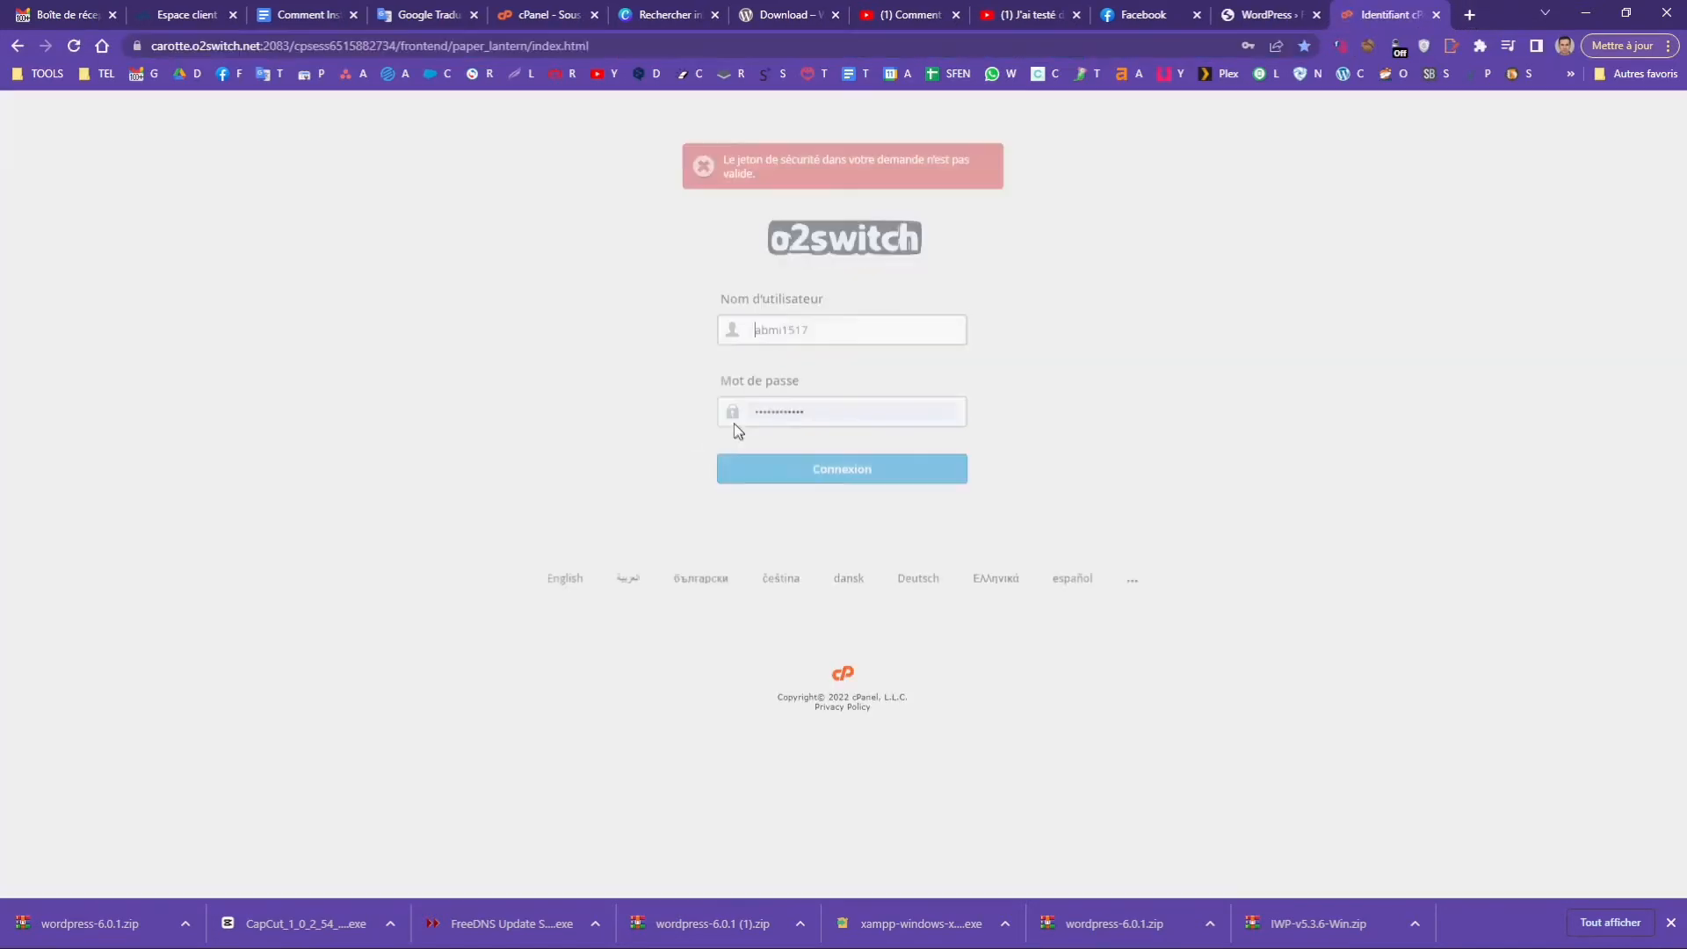
pyautogui.click(841, 474)
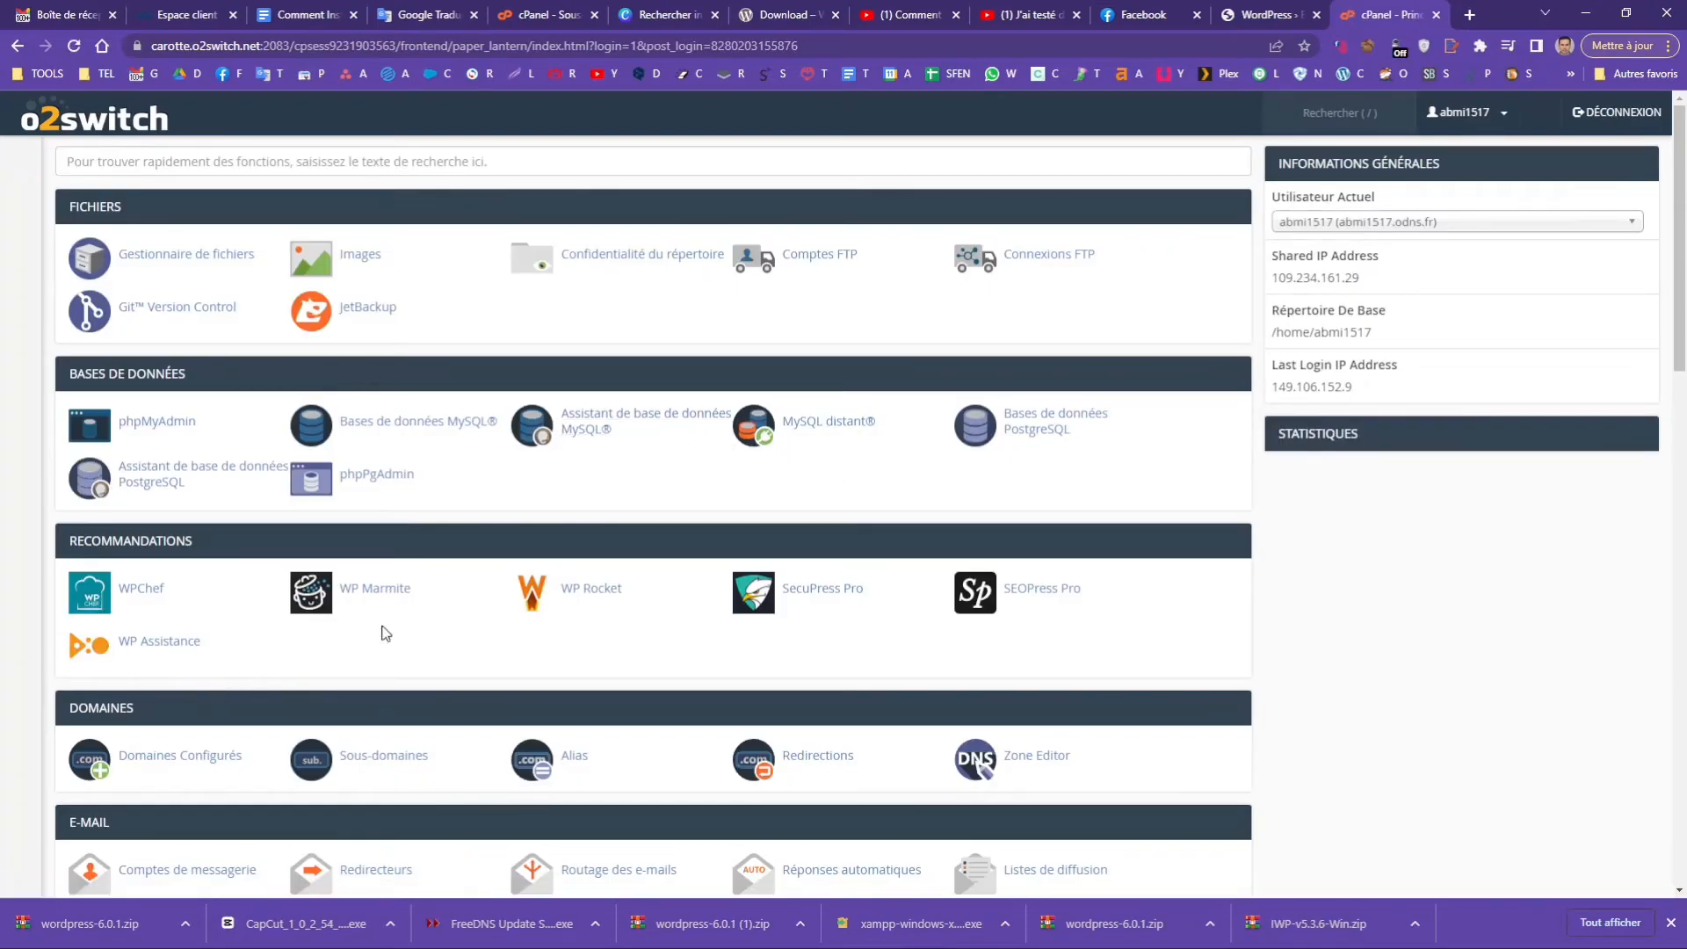
pyautogui.scroll(-8, 381, 632)
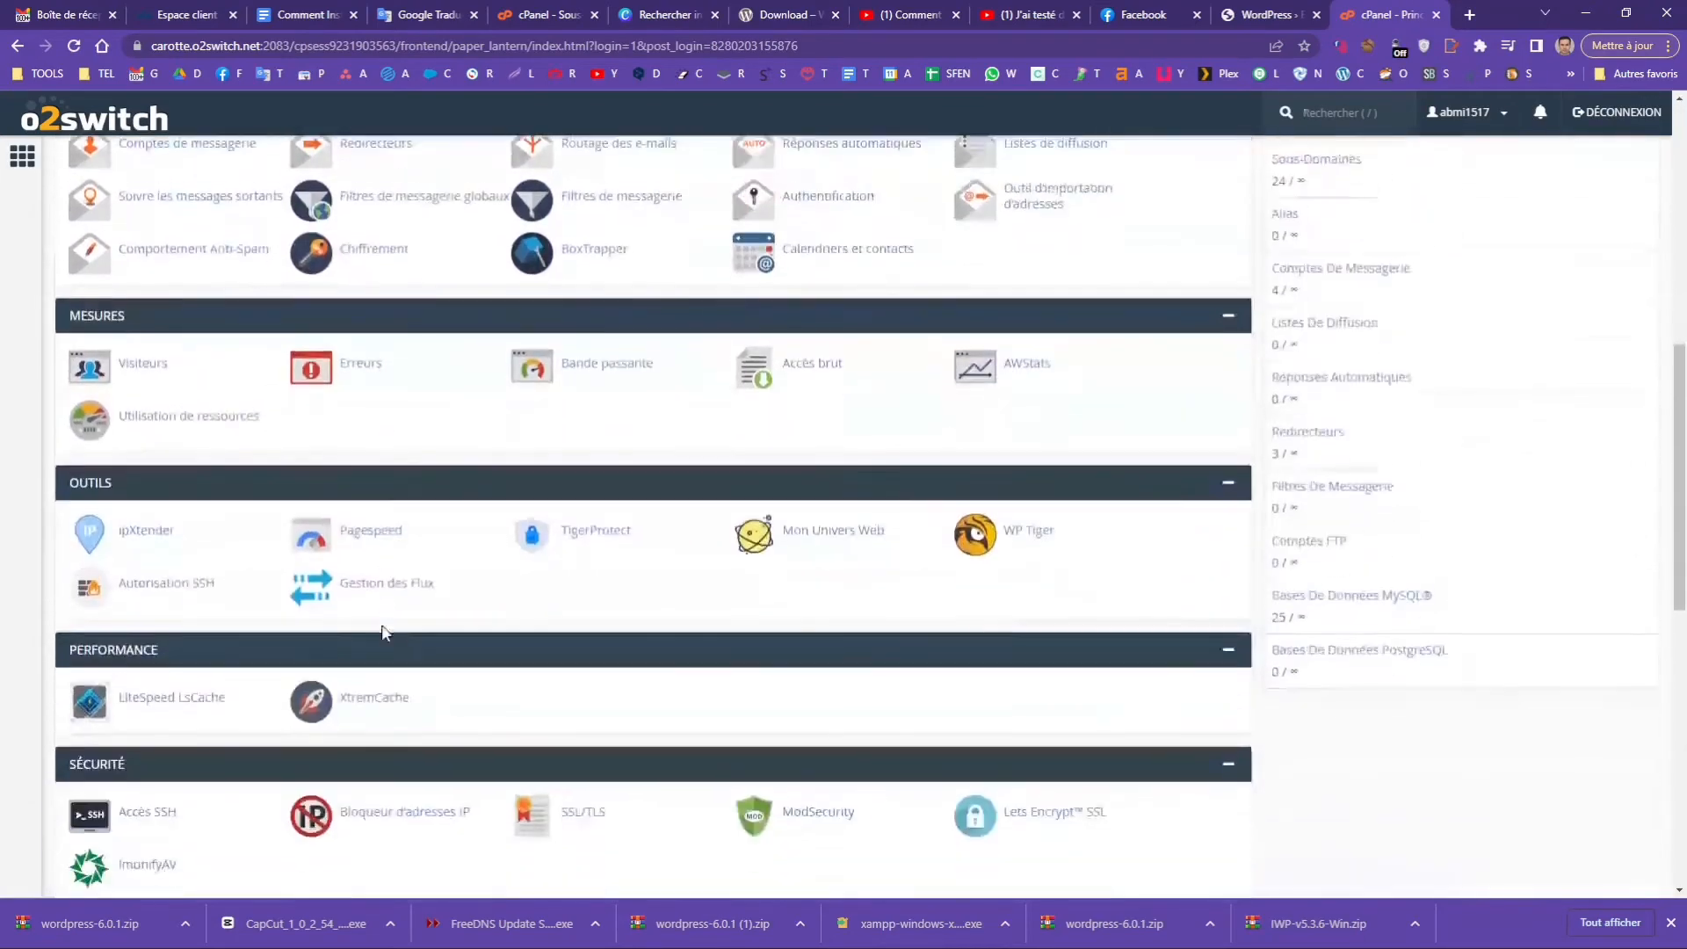
pyautogui.scroll(8, 382, 626)
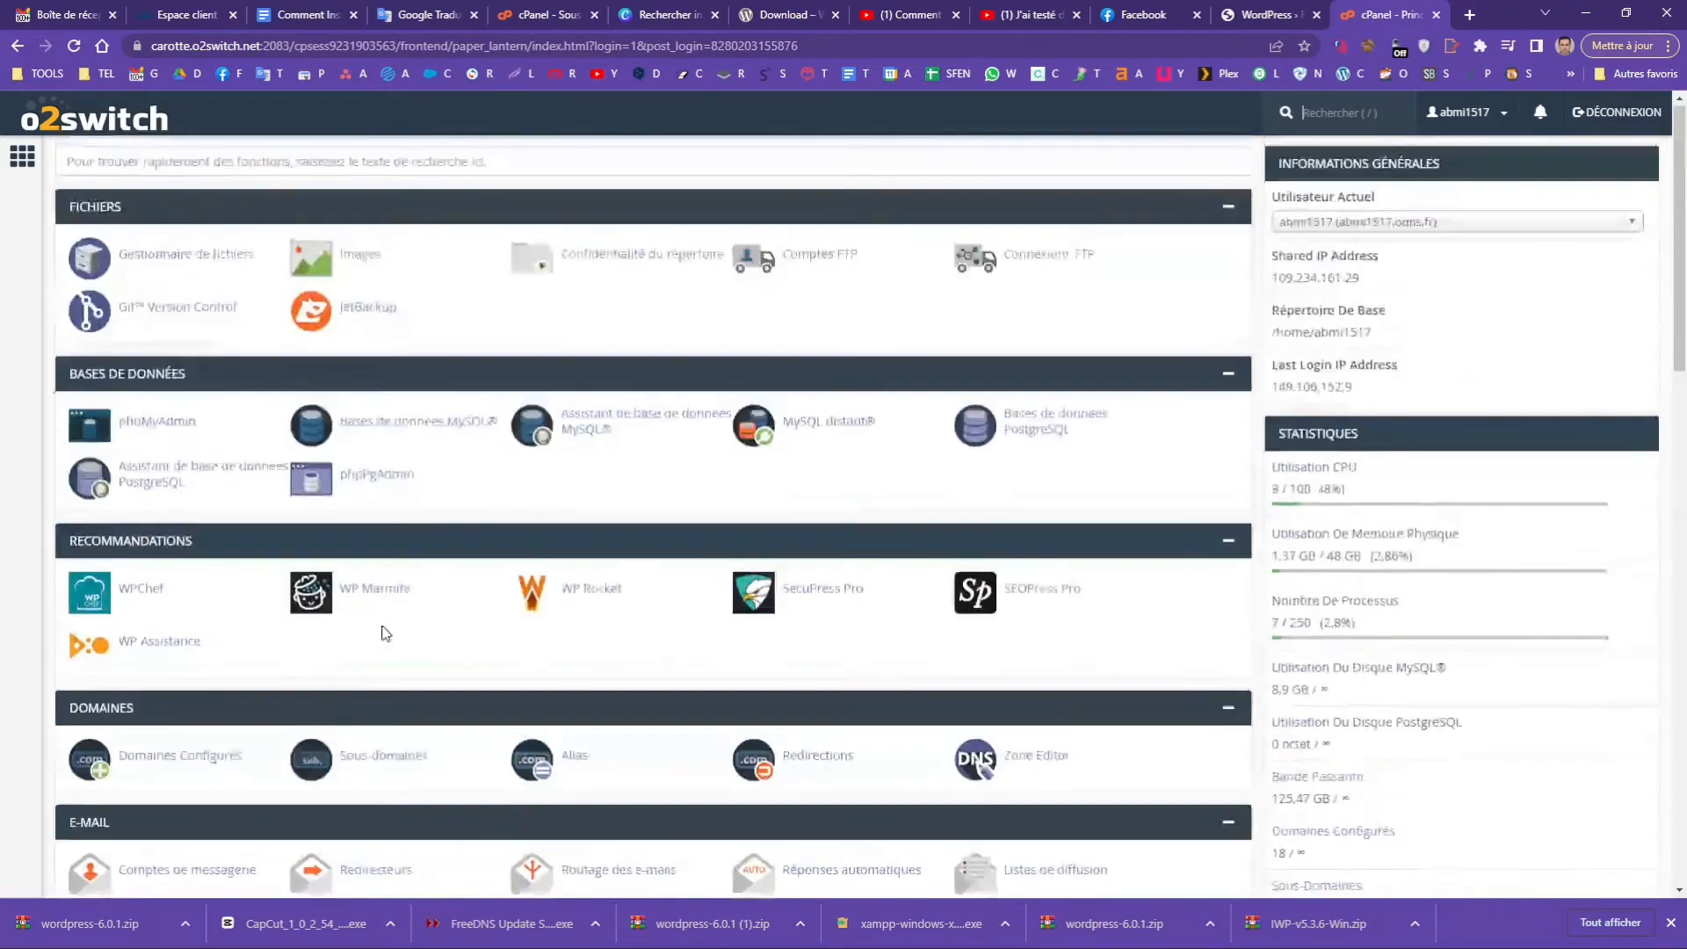
pyautogui.click(427, 429)
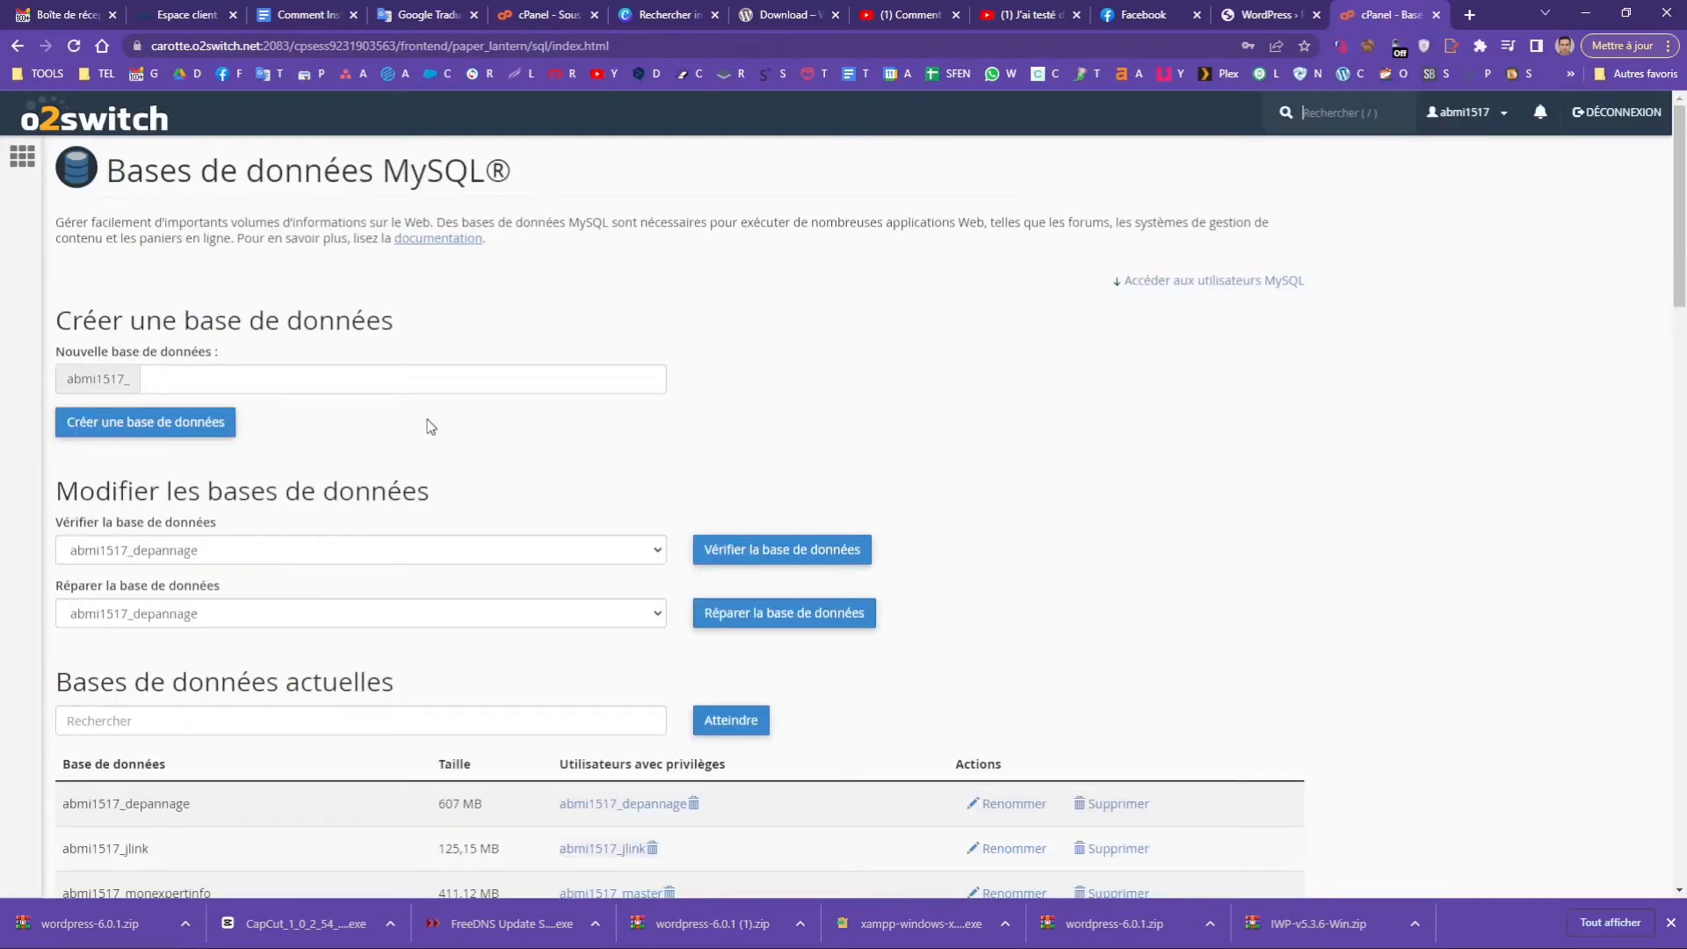
# Step: Set the database list's page size to 1000 and locate the existing wpformation database
pyautogui.scroll(-10, 509, 473)
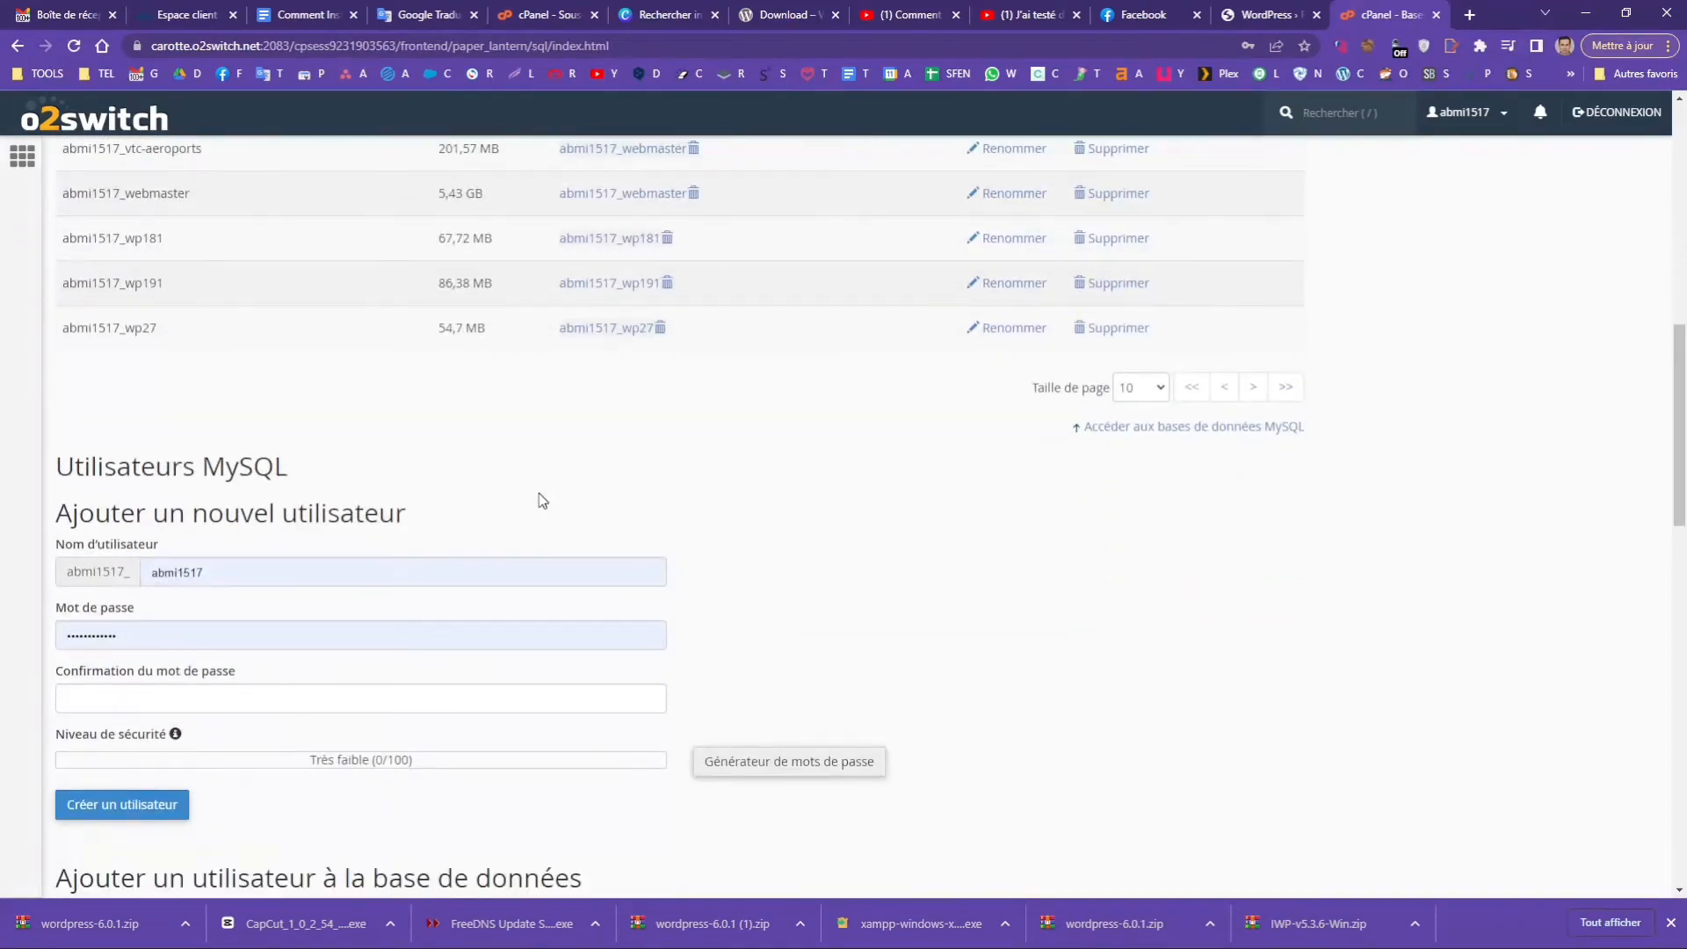
pyautogui.scroll(3, 539, 493)
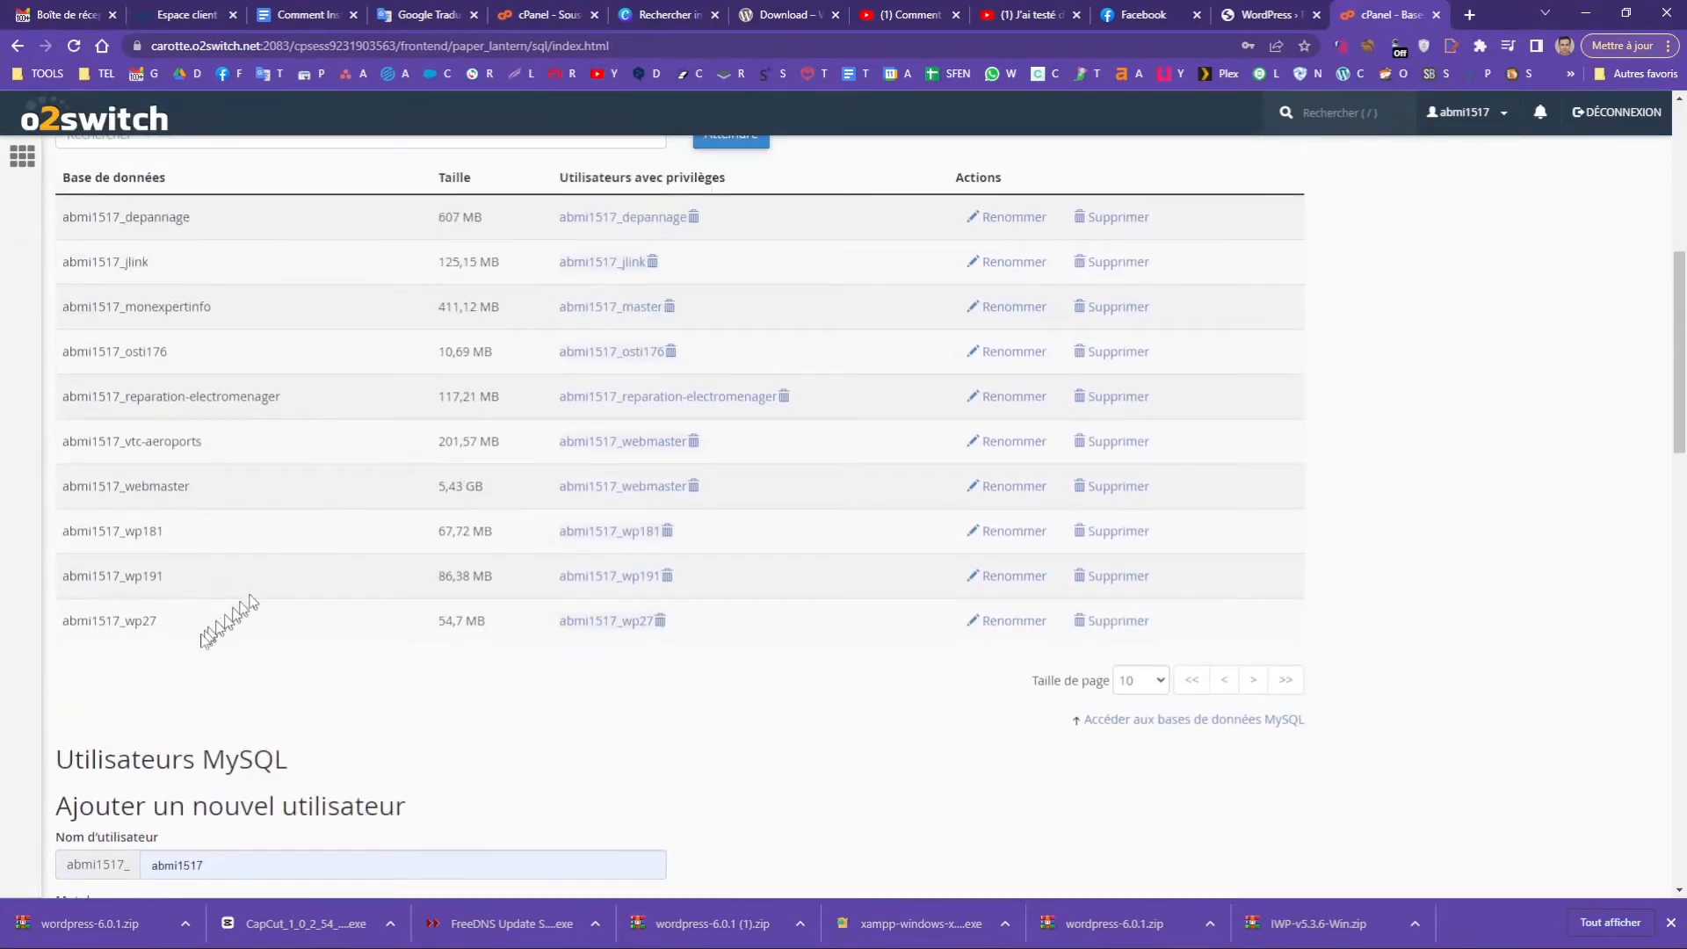
pyautogui.click(1158, 683)
pyautogui.click(1151, 793)
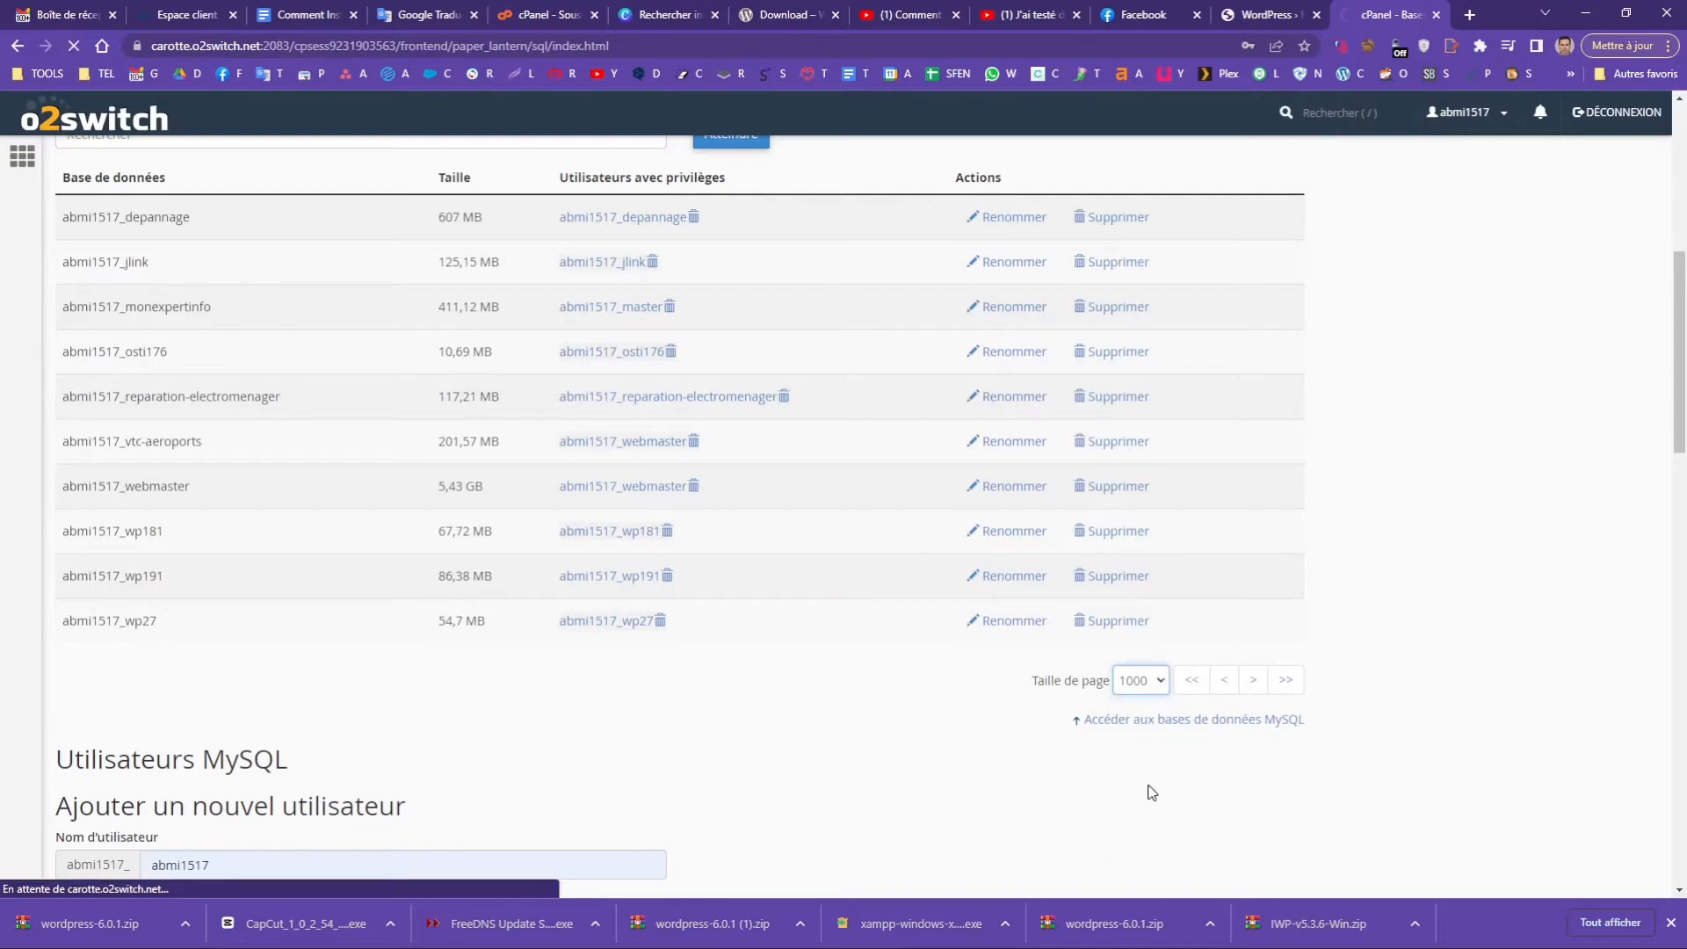
pyautogui.scroll(-15, 621, 682)
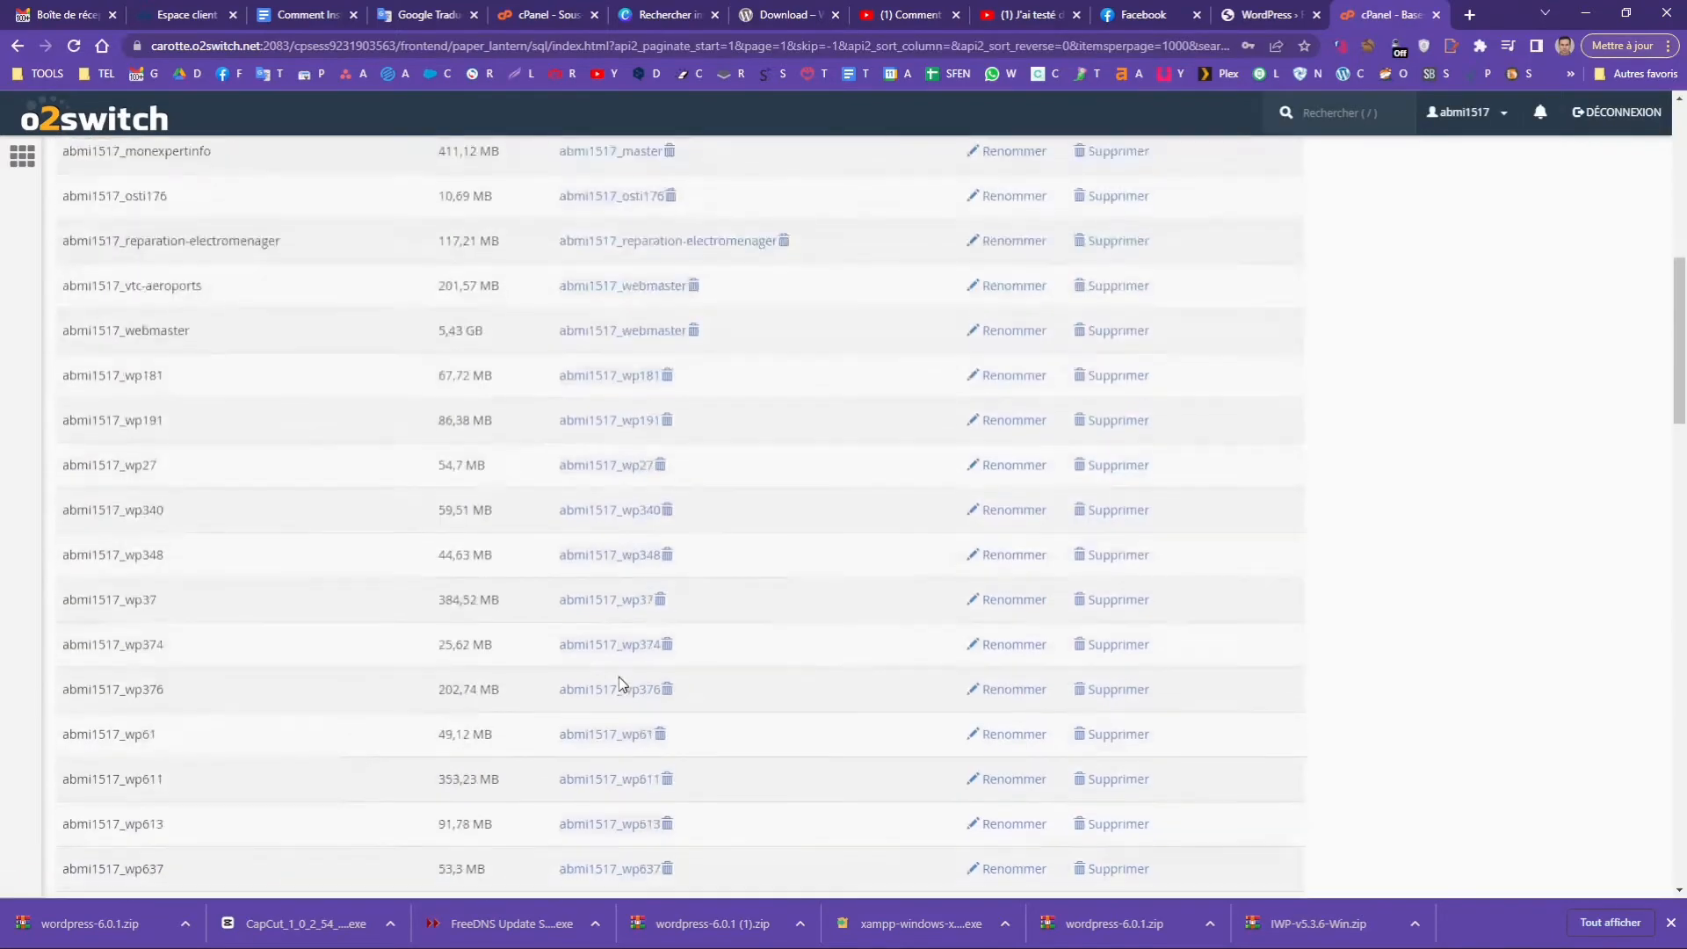
pyautogui.scroll(-3, 622, 684)
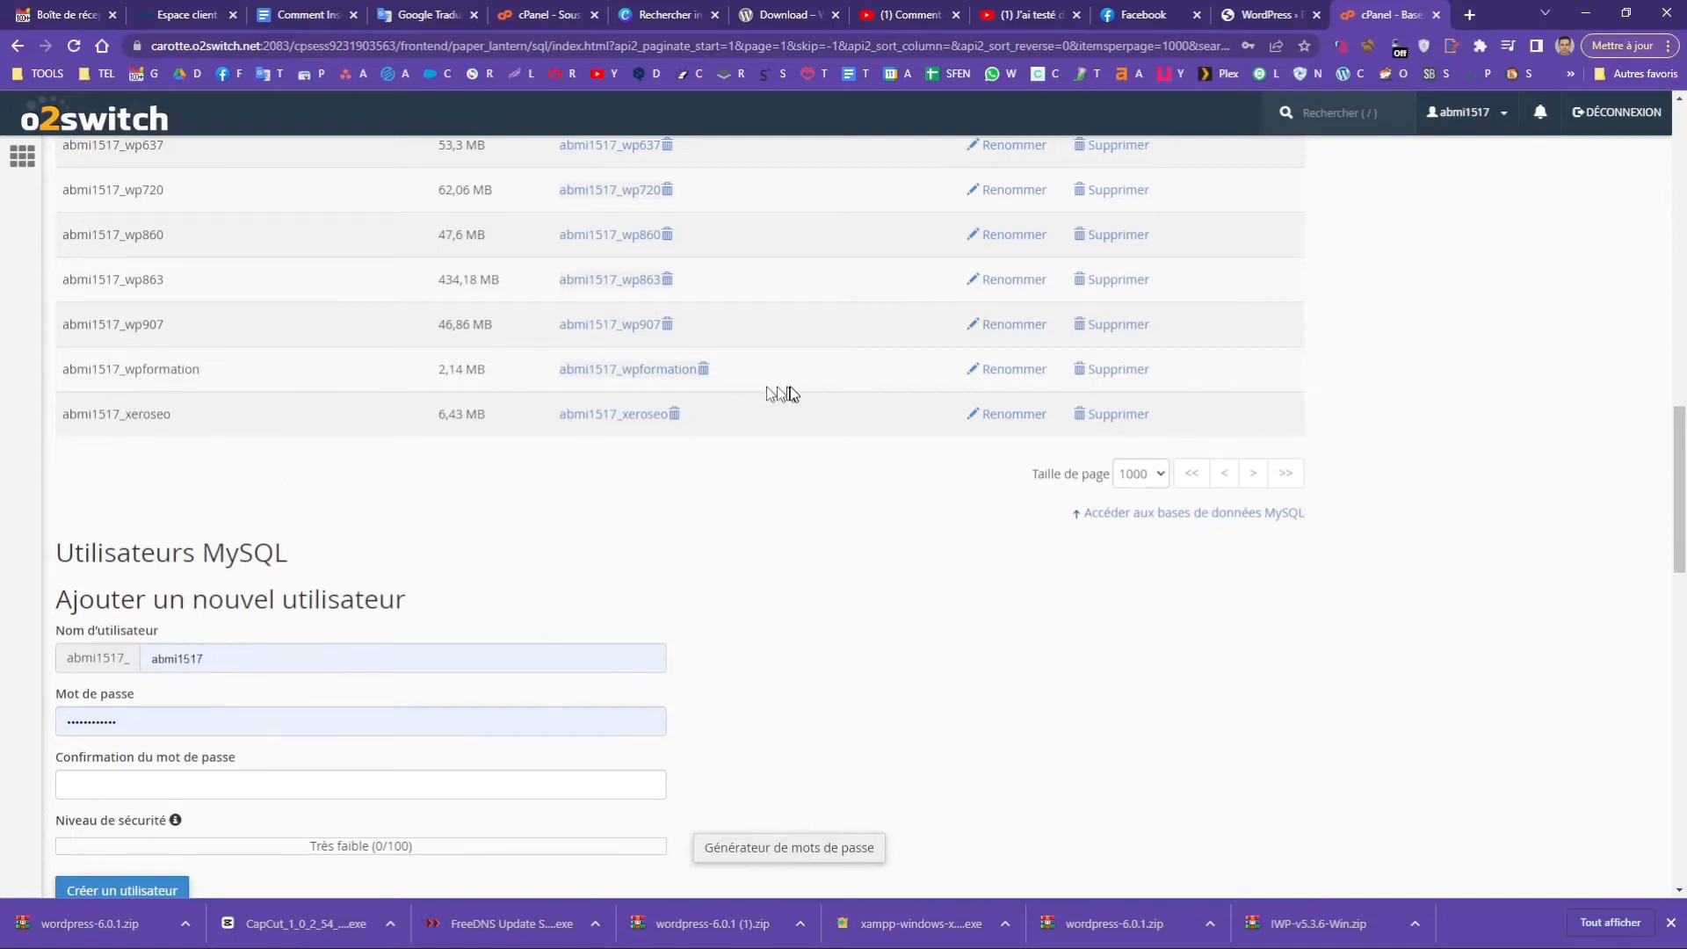
# Step: Check the wpformation database name against the database details recorded in the Notepad file
pyautogui.moveTo(282, 373); pyautogui.dragTo(61, 369)
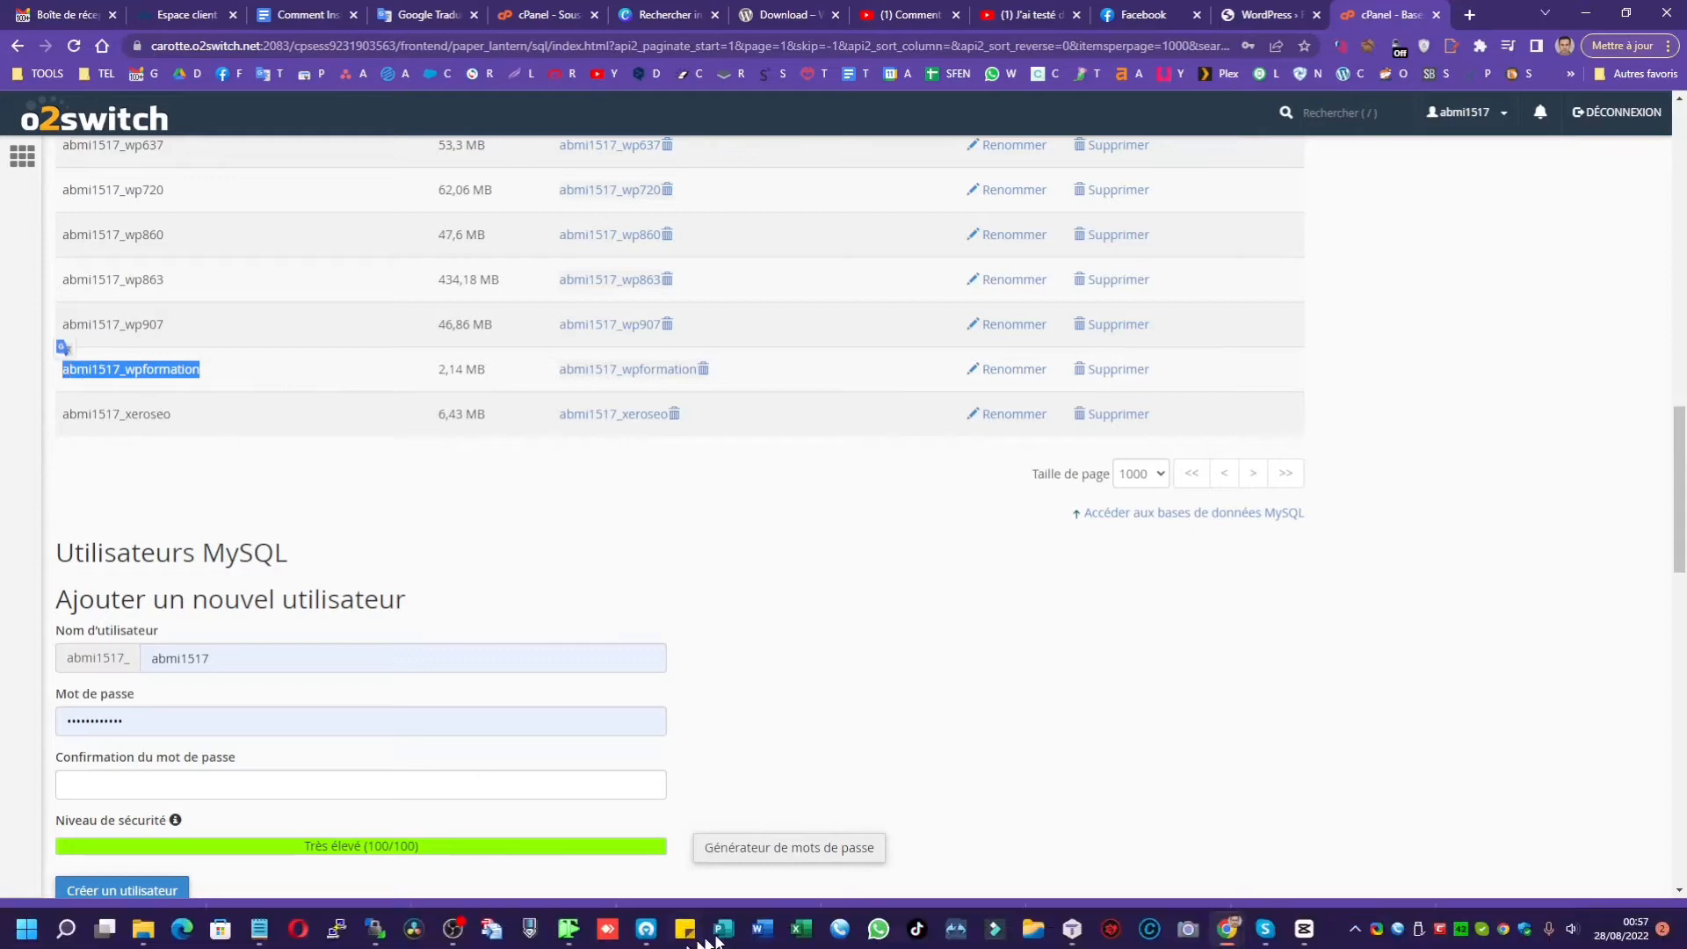
pyautogui.click(259, 929)
pyautogui.click(195, 846)
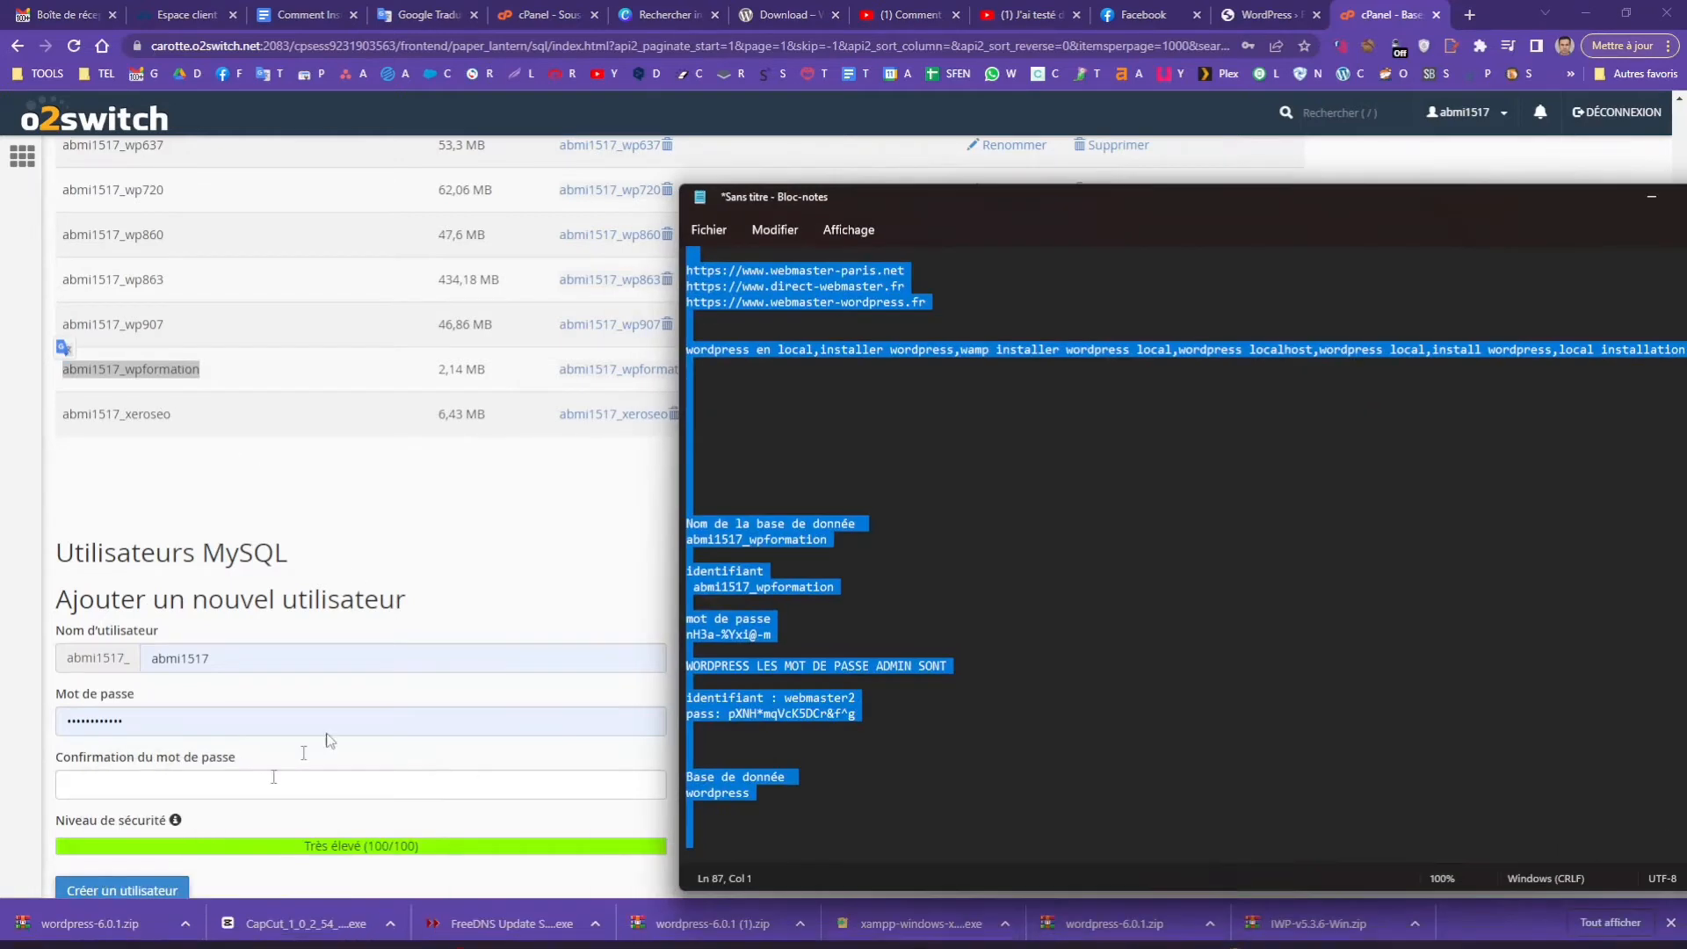
pyautogui.scroll(-1, 980, 440)
pyautogui.click(979, 454)
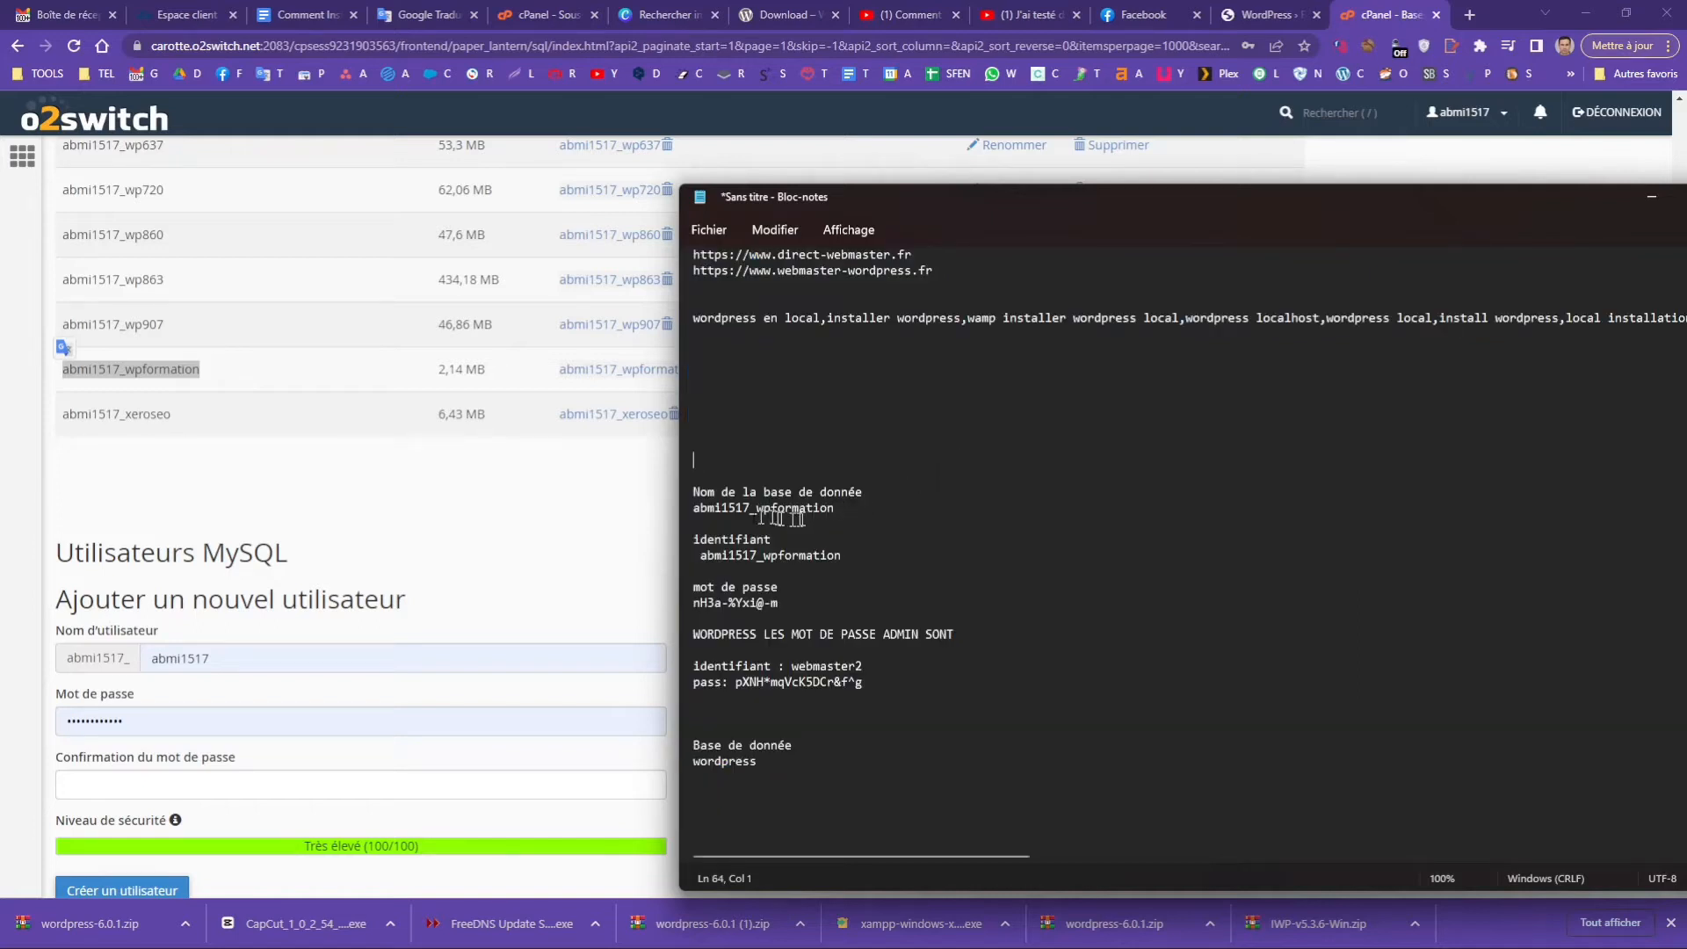
# Step: Delete the existing wpformation database in cPanel and return to the MySQL databases page
pyautogui.click(352, 497)
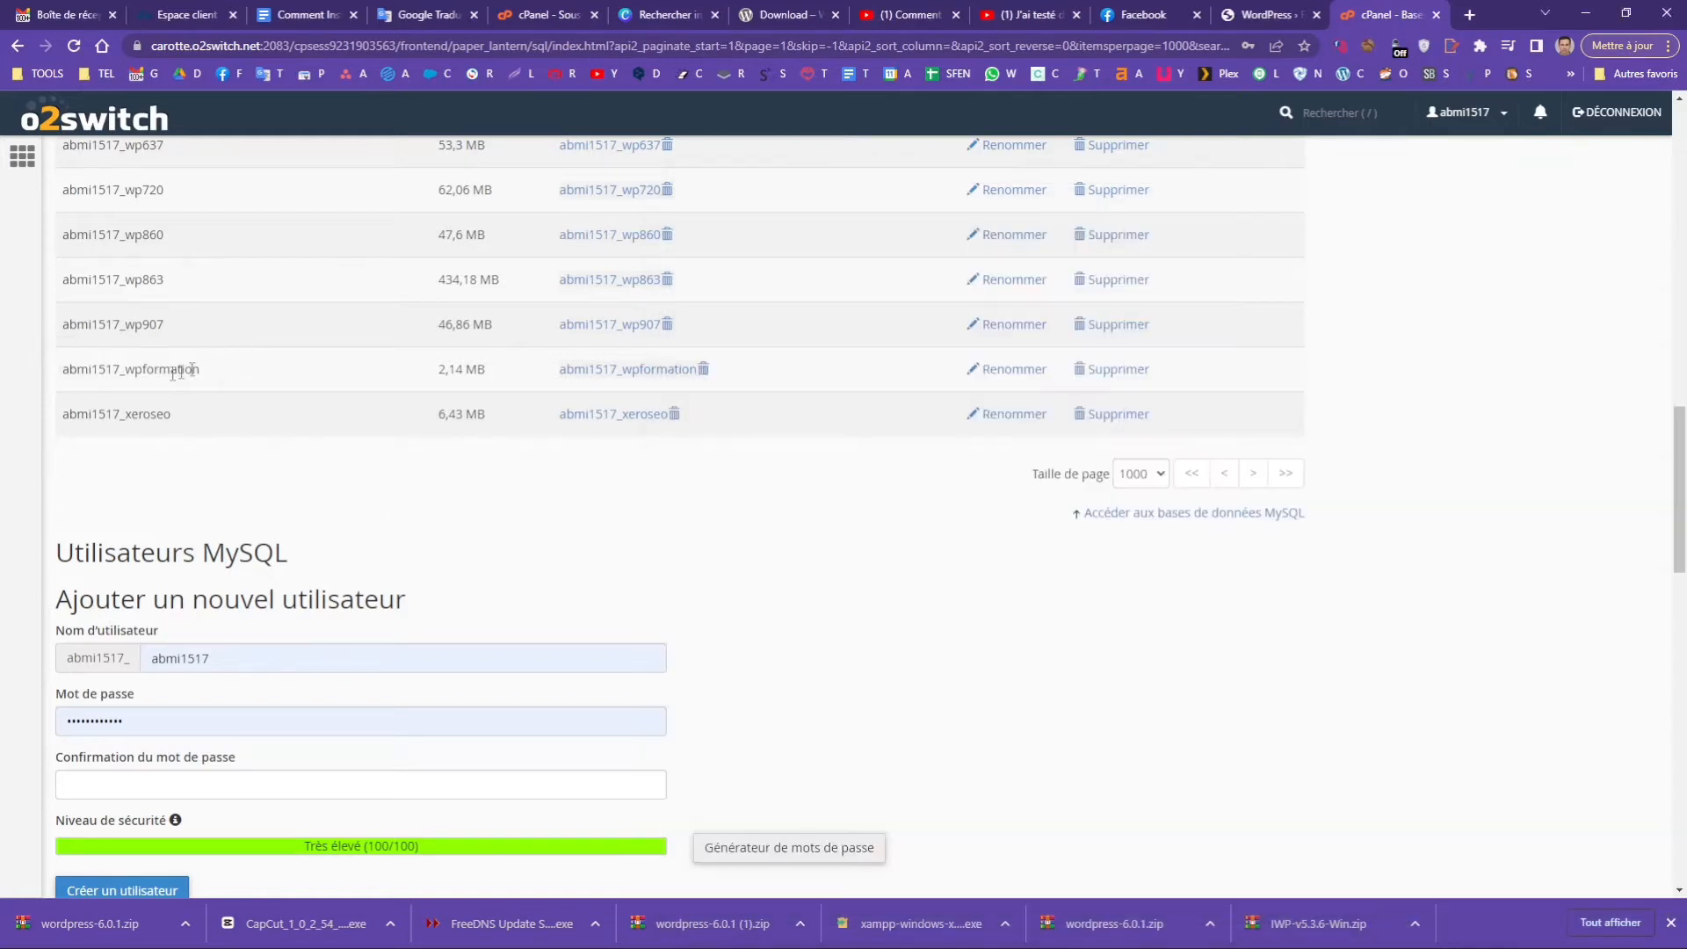
pyautogui.click(1089, 370)
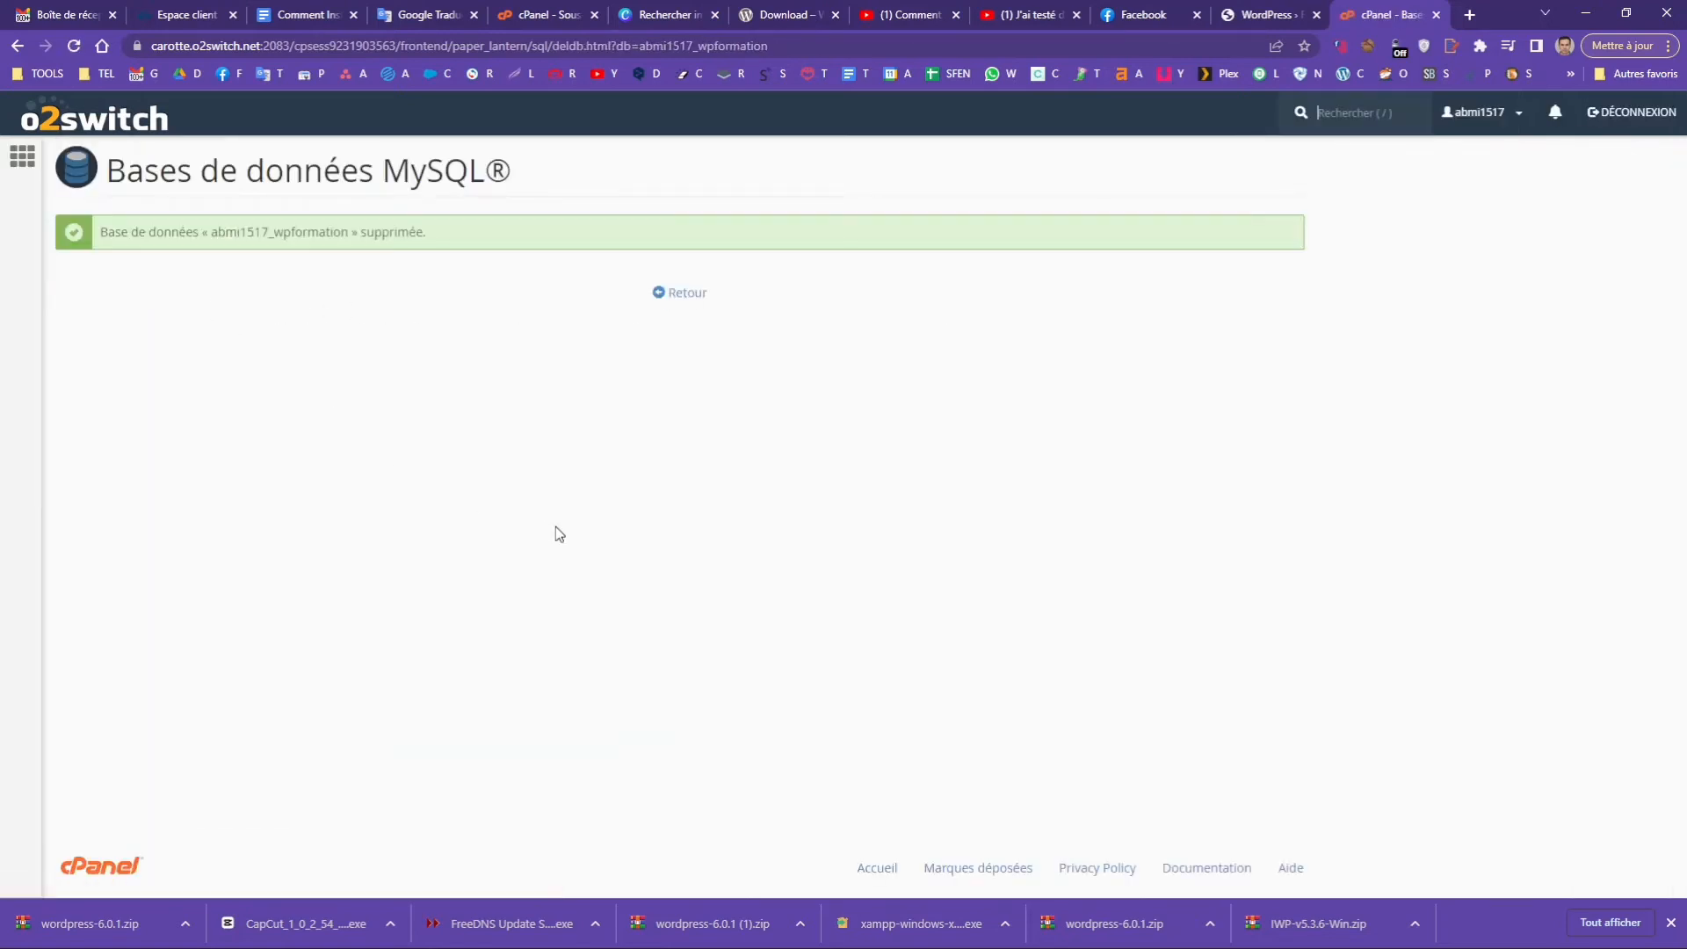
pyautogui.click(686, 295)
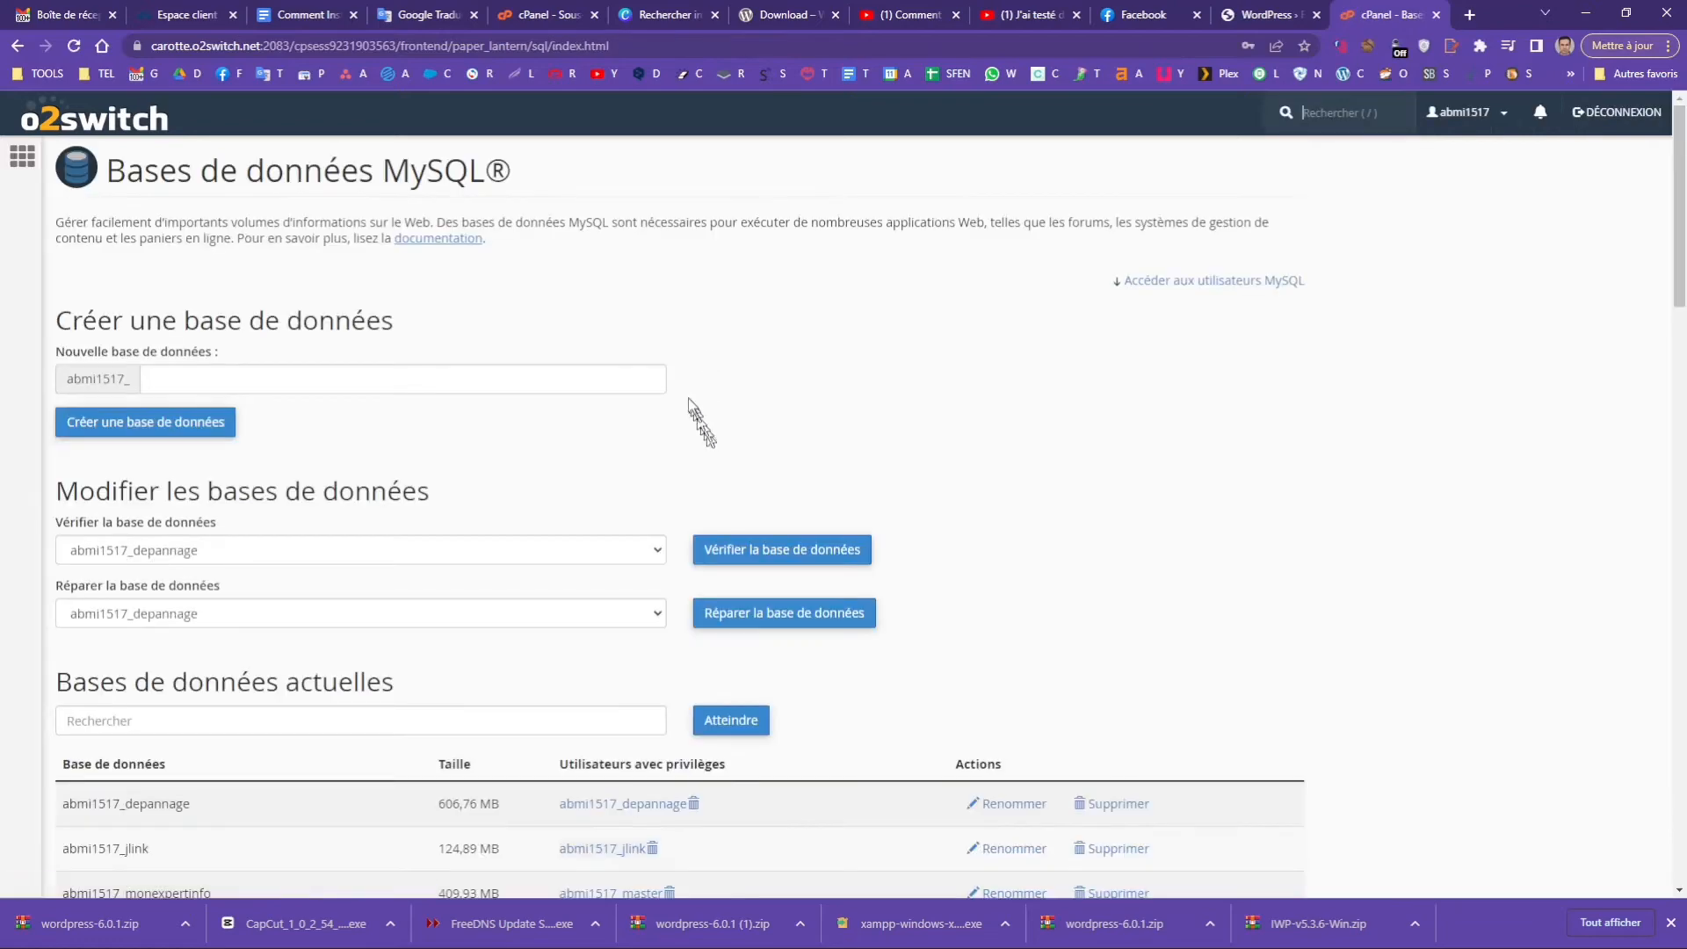
# Step: Delete the existing wpformation MySQL user and return to the MySQL databases page
pyautogui.scroll(-15, 717, 427)
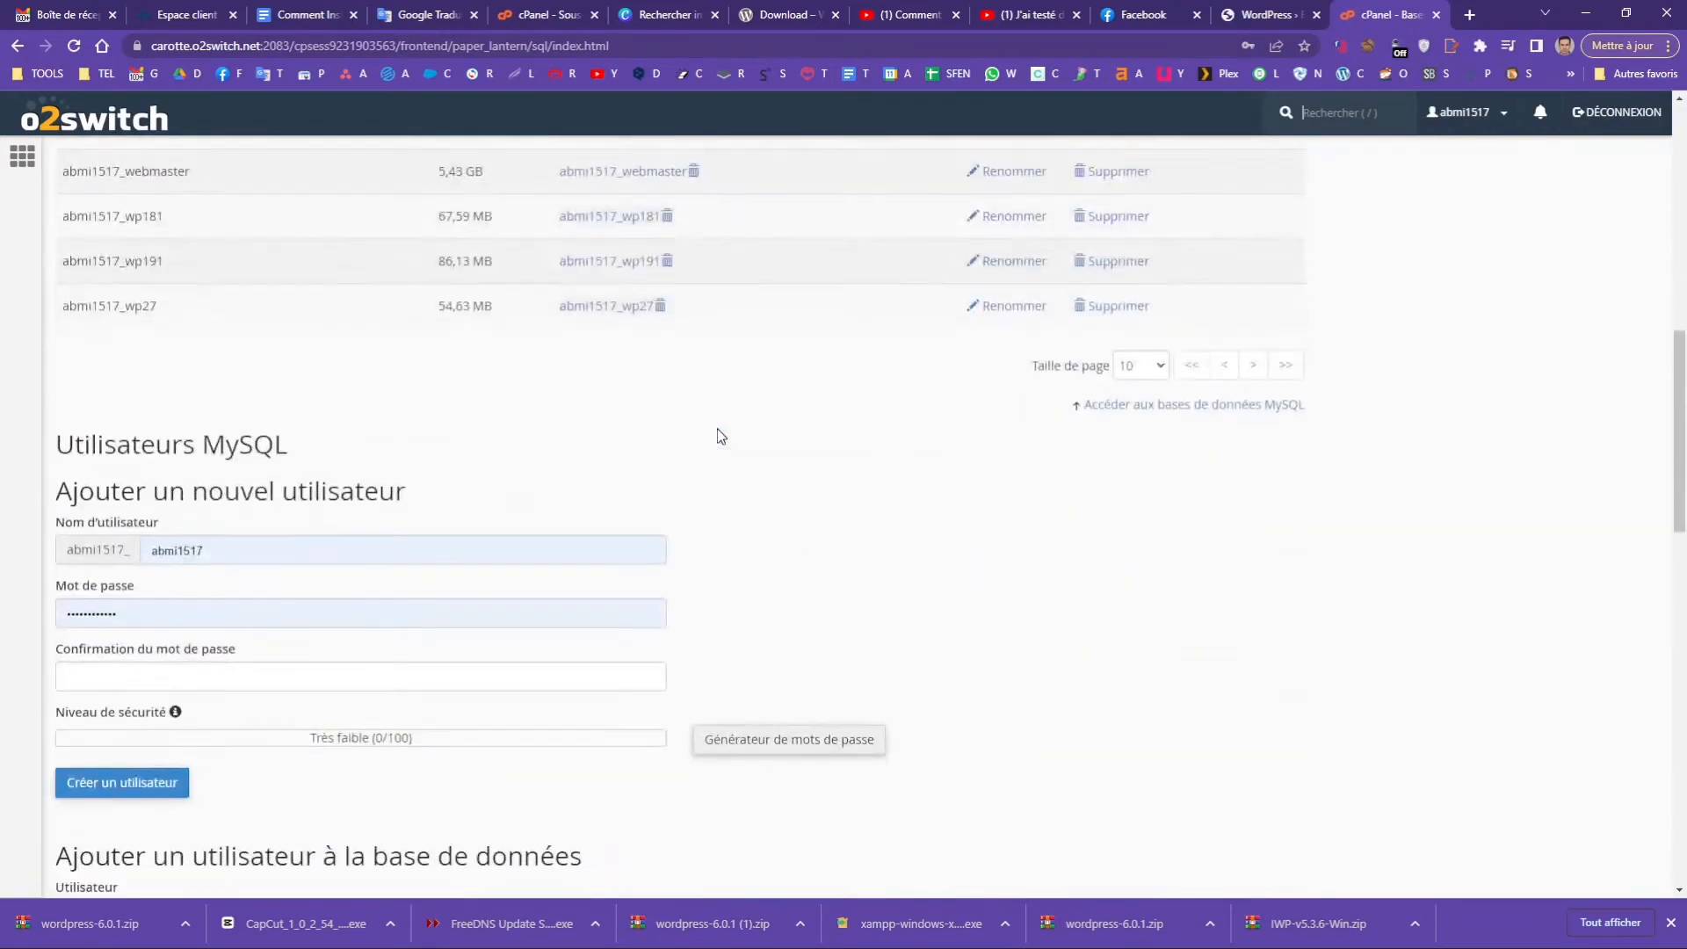
pyautogui.scroll(-7, 721, 437)
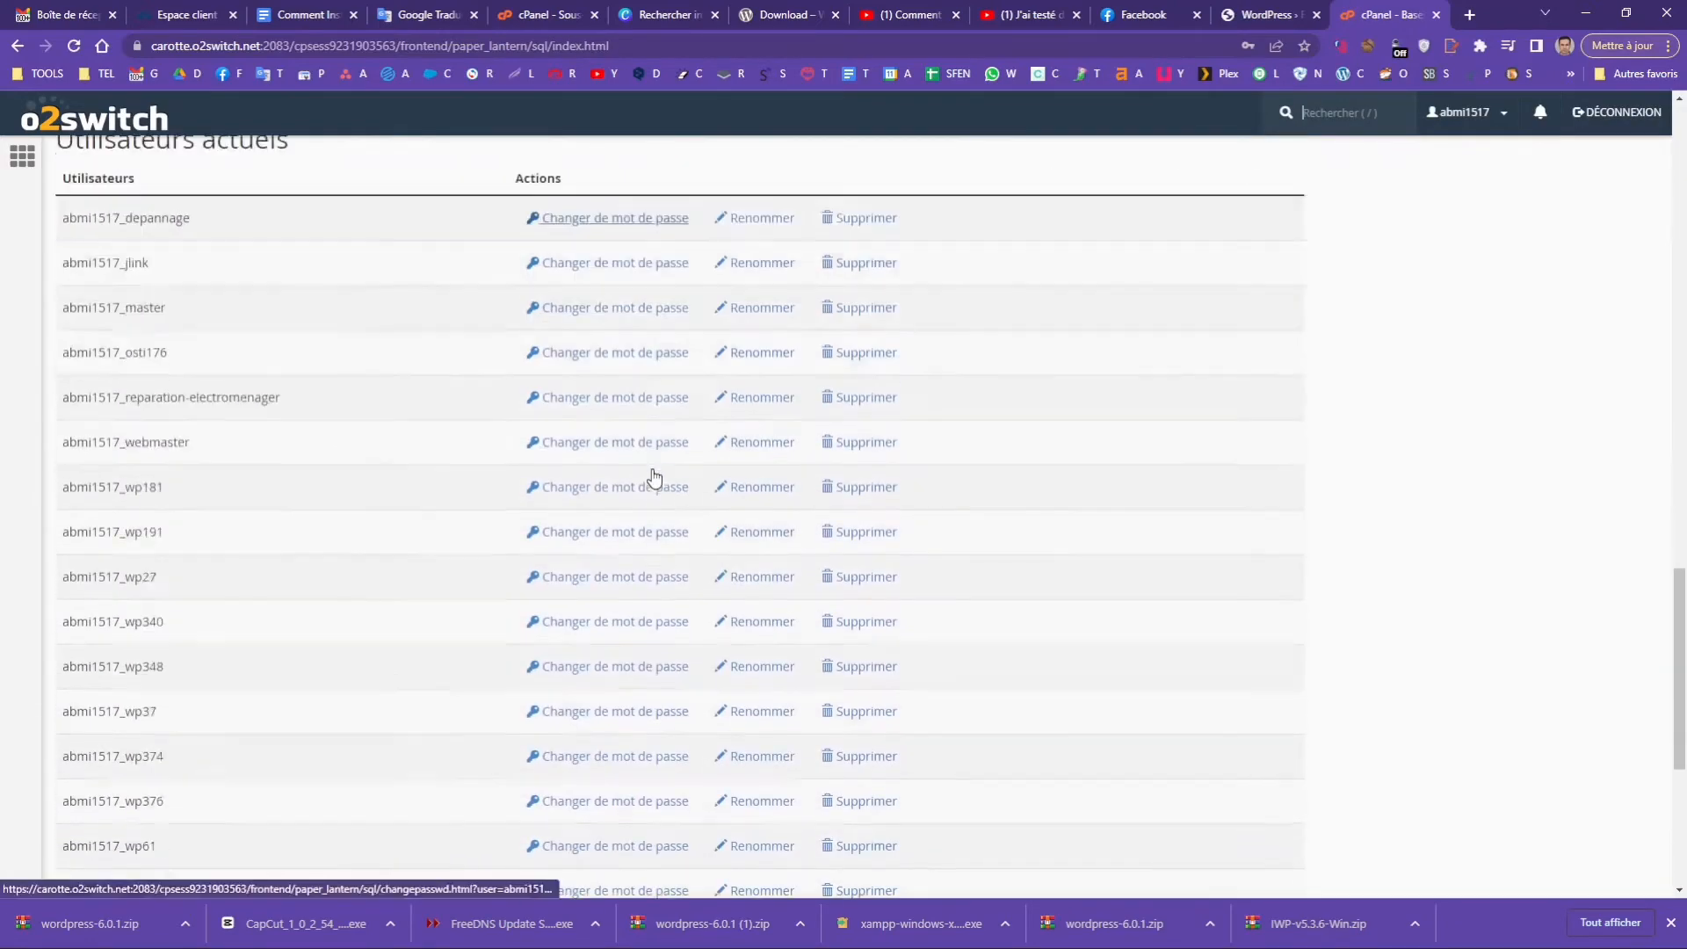
pyautogui.scroll(-3, 654, 477)
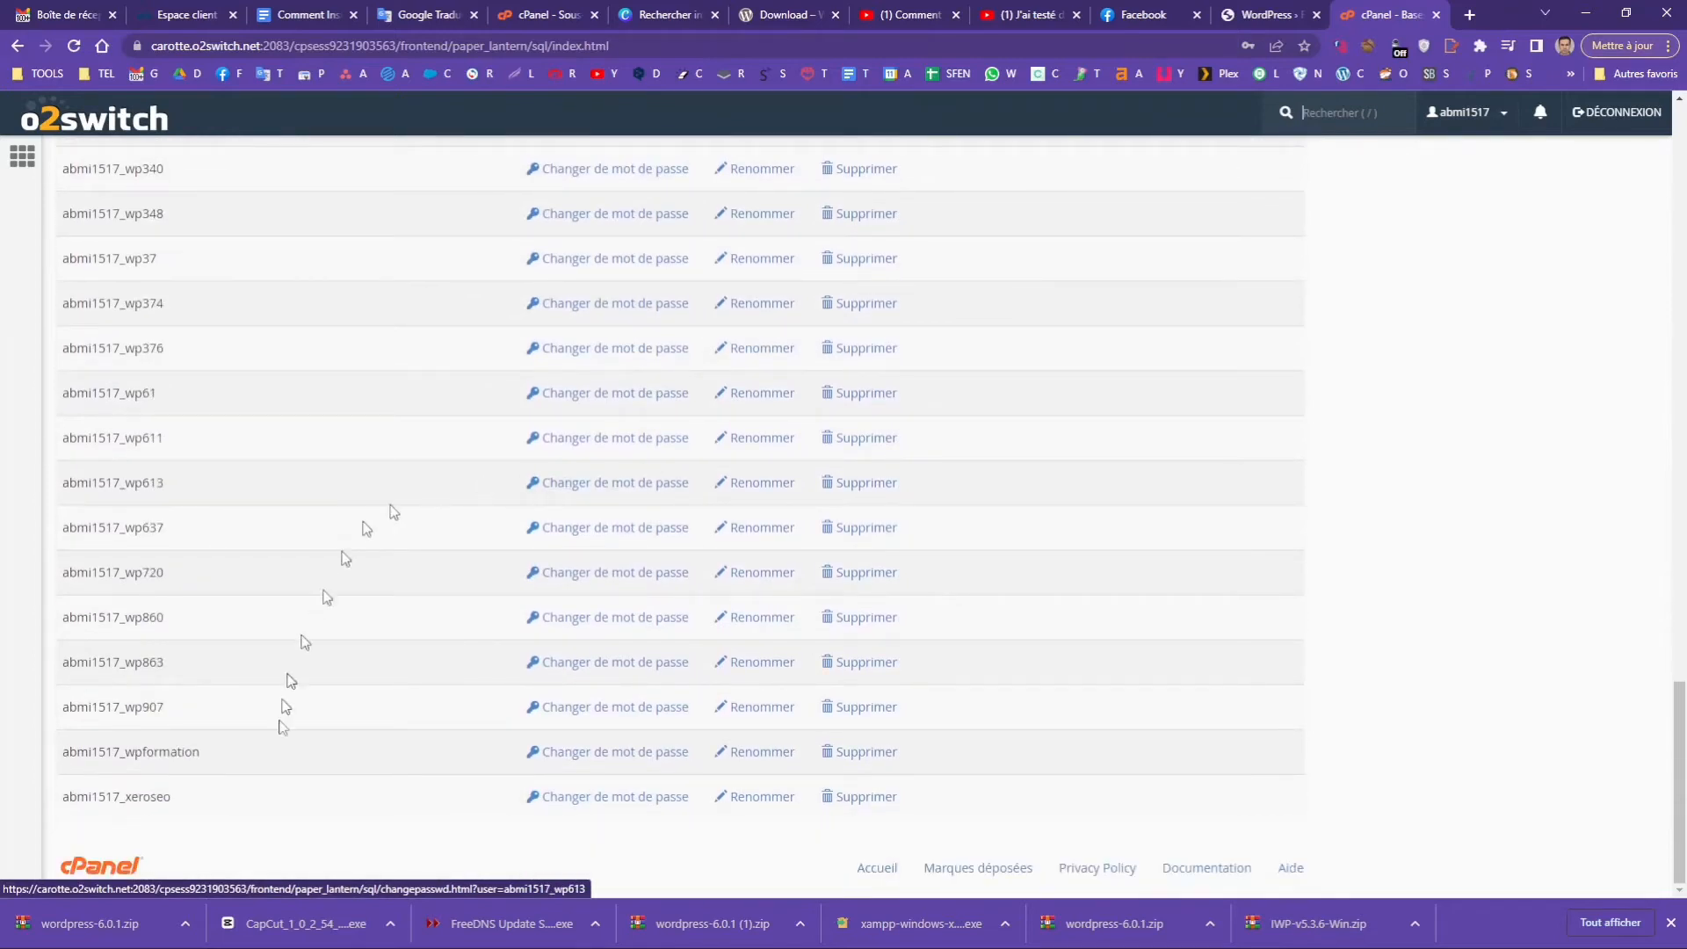
pyautogui.click(861, 752)
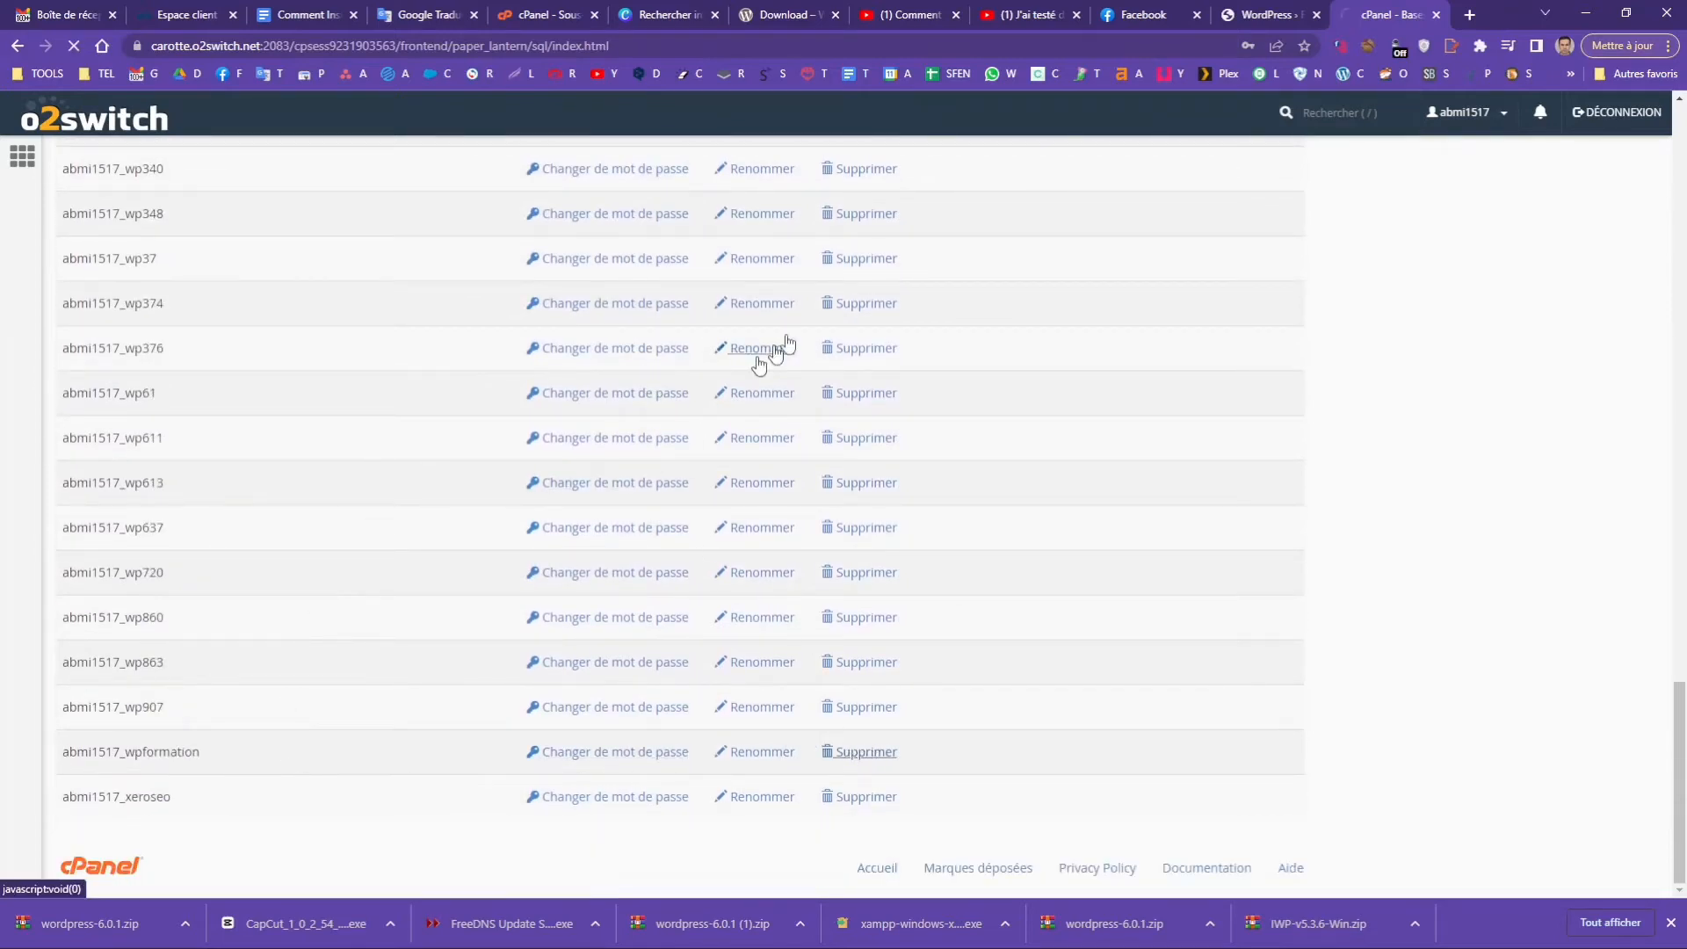
pyautogui.click(180, 302)
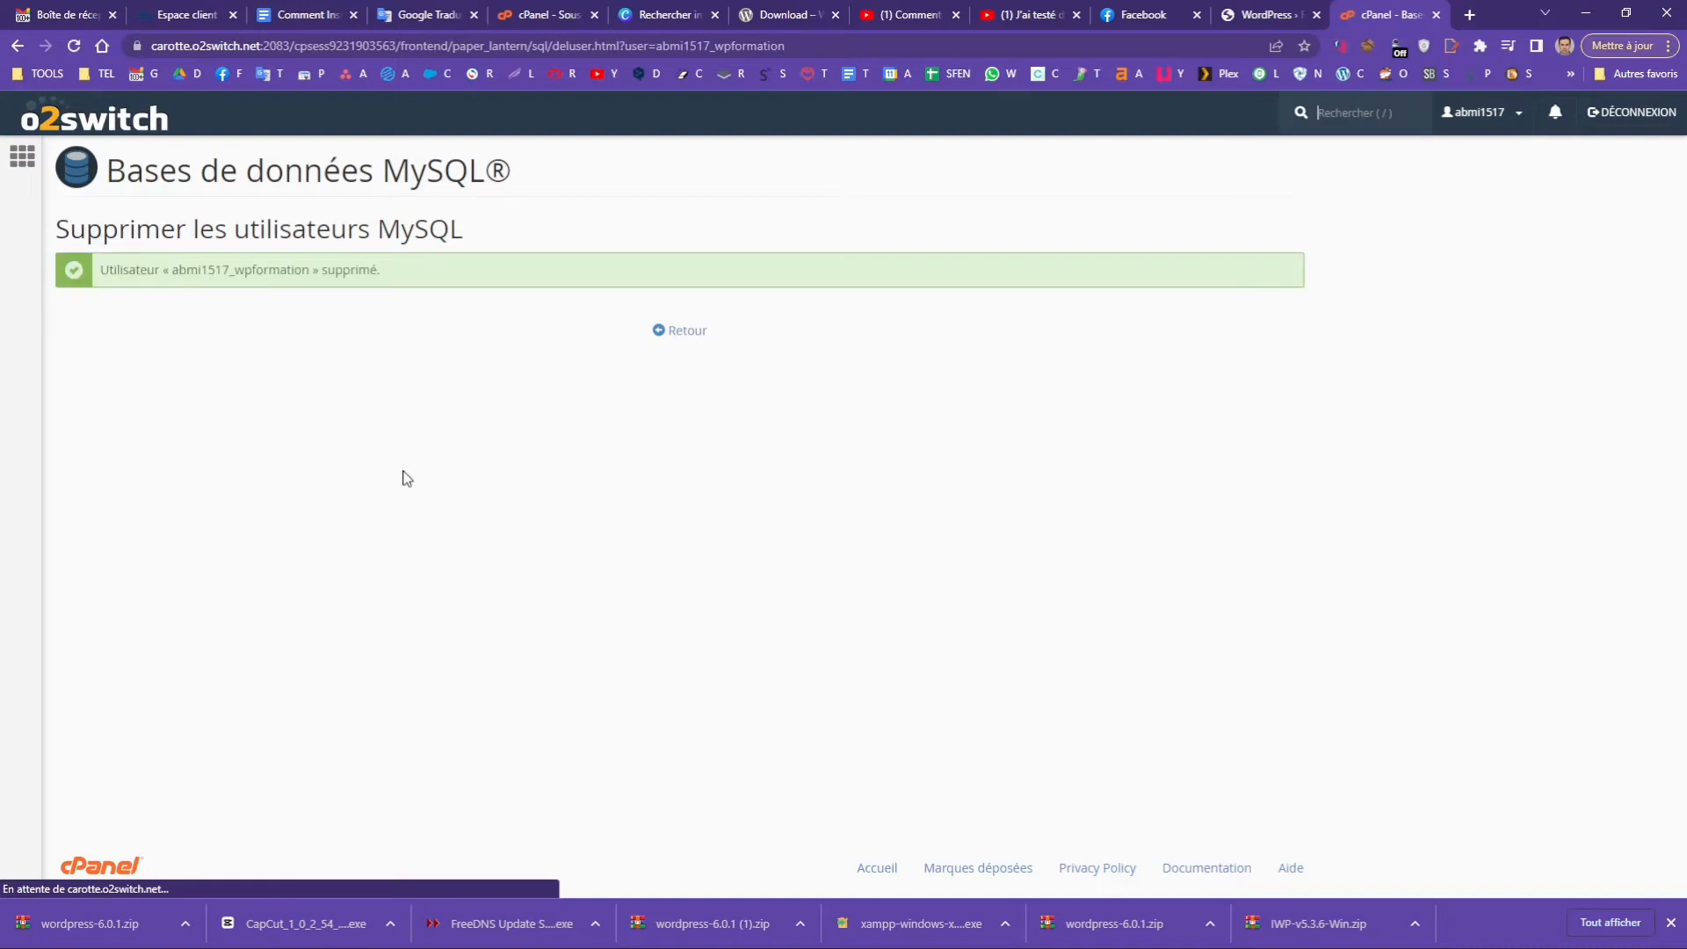
pyautogui.click(682, 331)
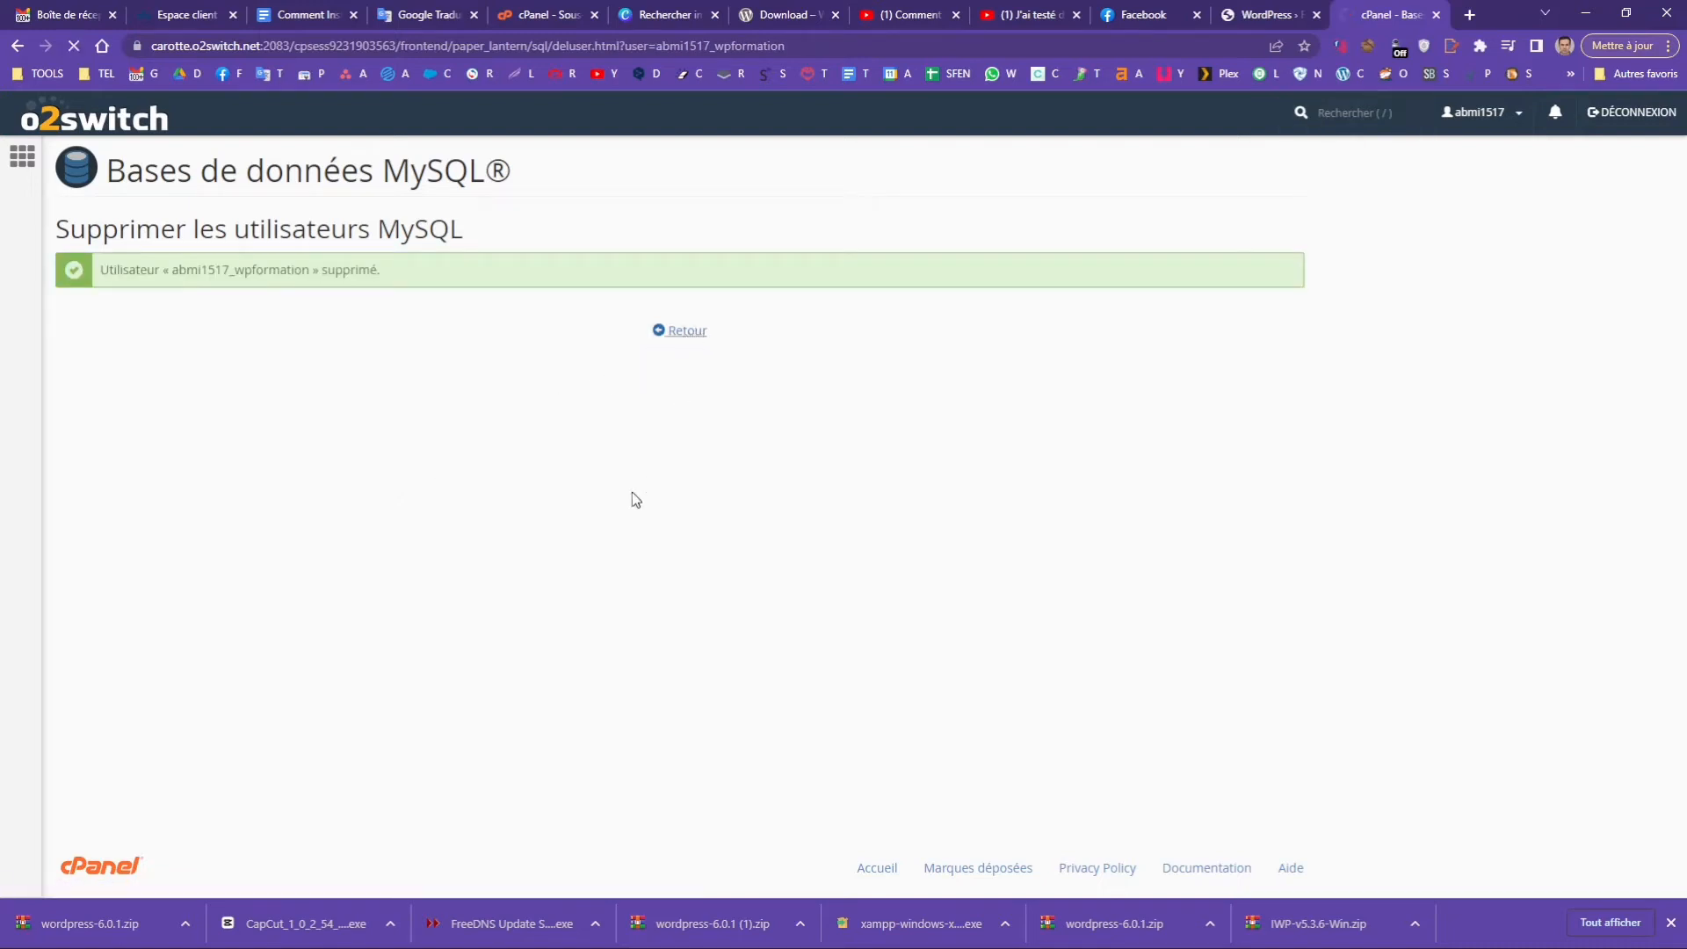
# Step: Create a new MySQL database named wpformation, taking the name from the Notepad file, and return to the databases page
pyautogui.moveTo(957, 946)
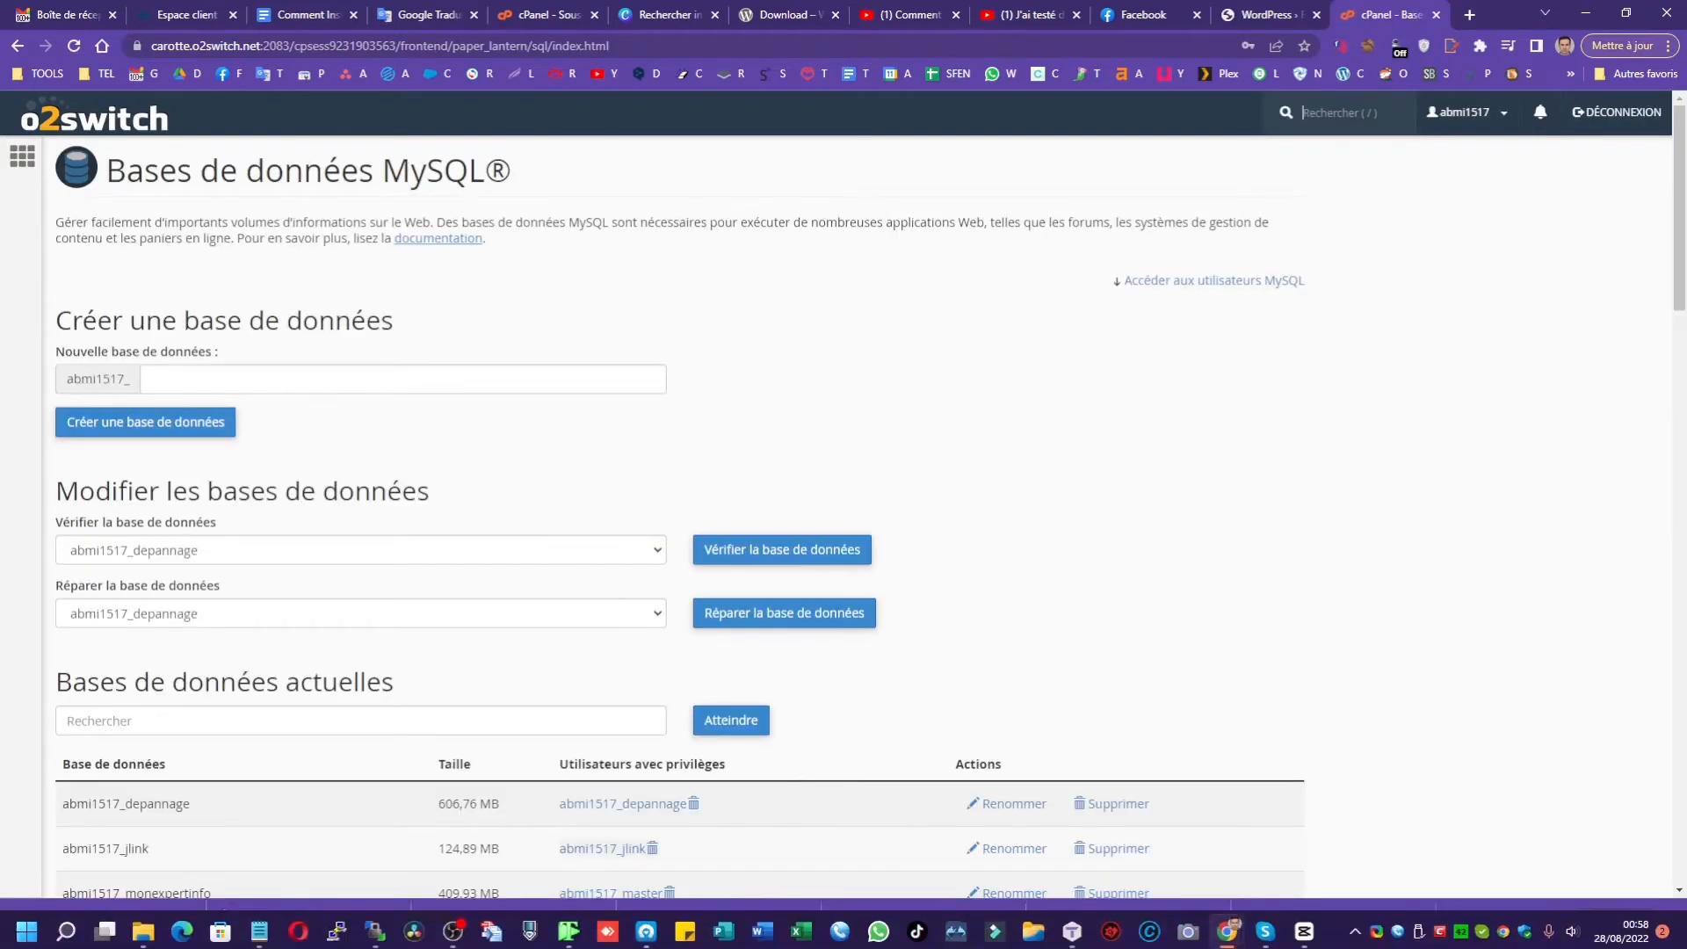
pyautogui.moveTo(263, 932)
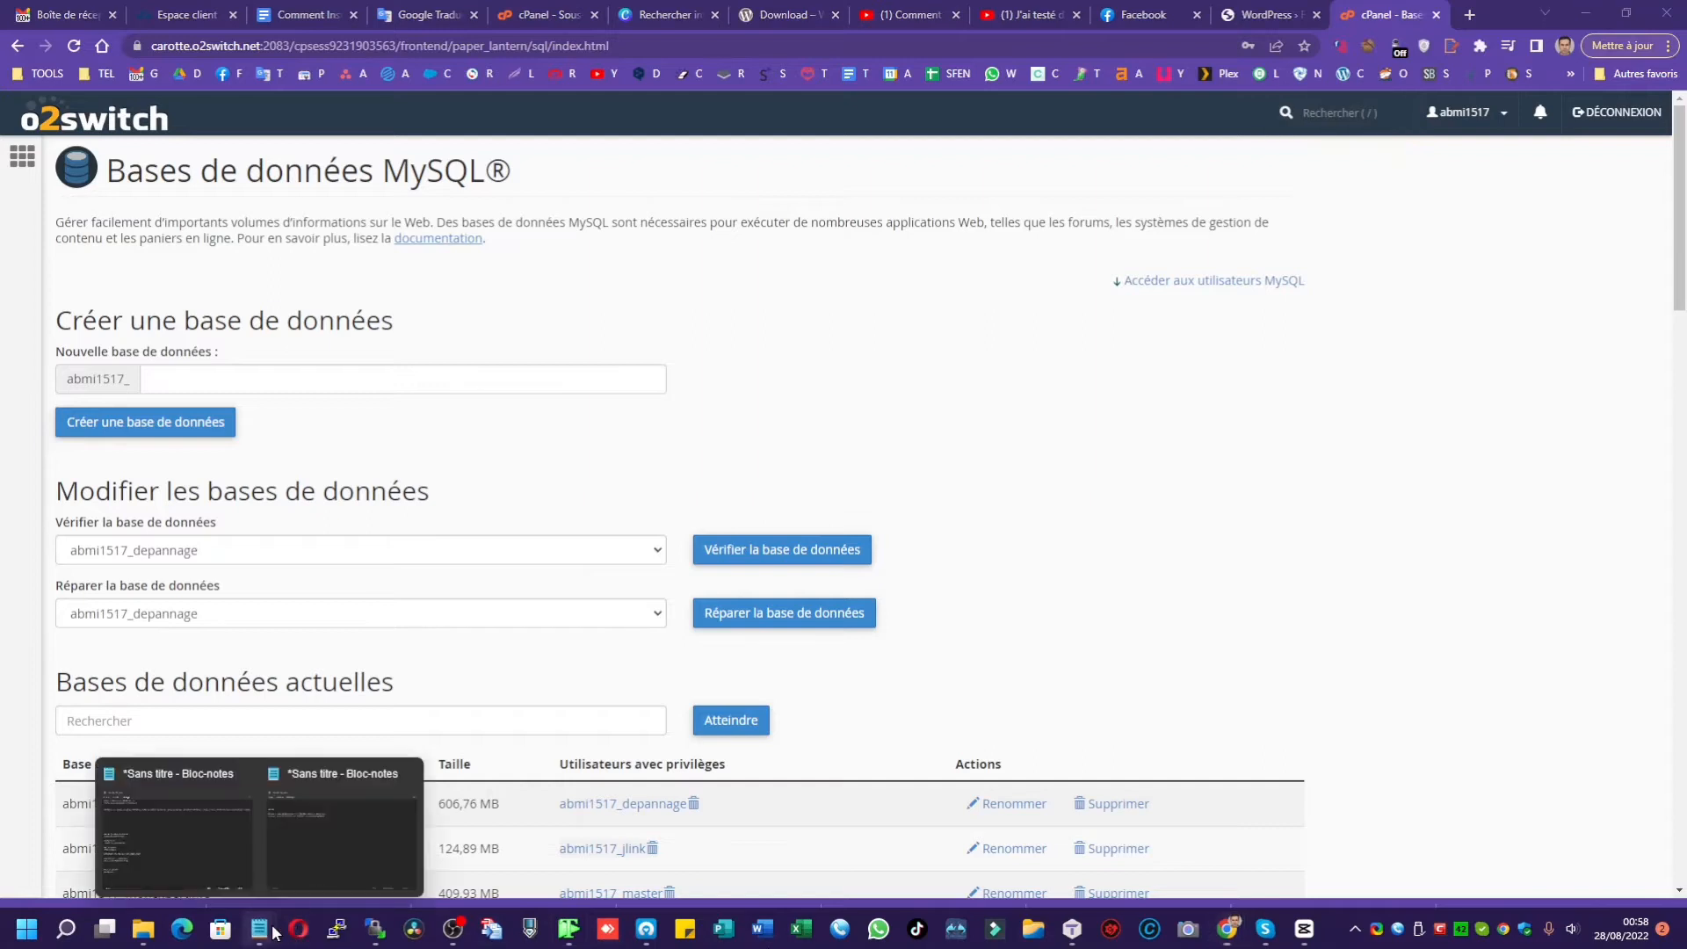
pyautogui.click(189, 892)
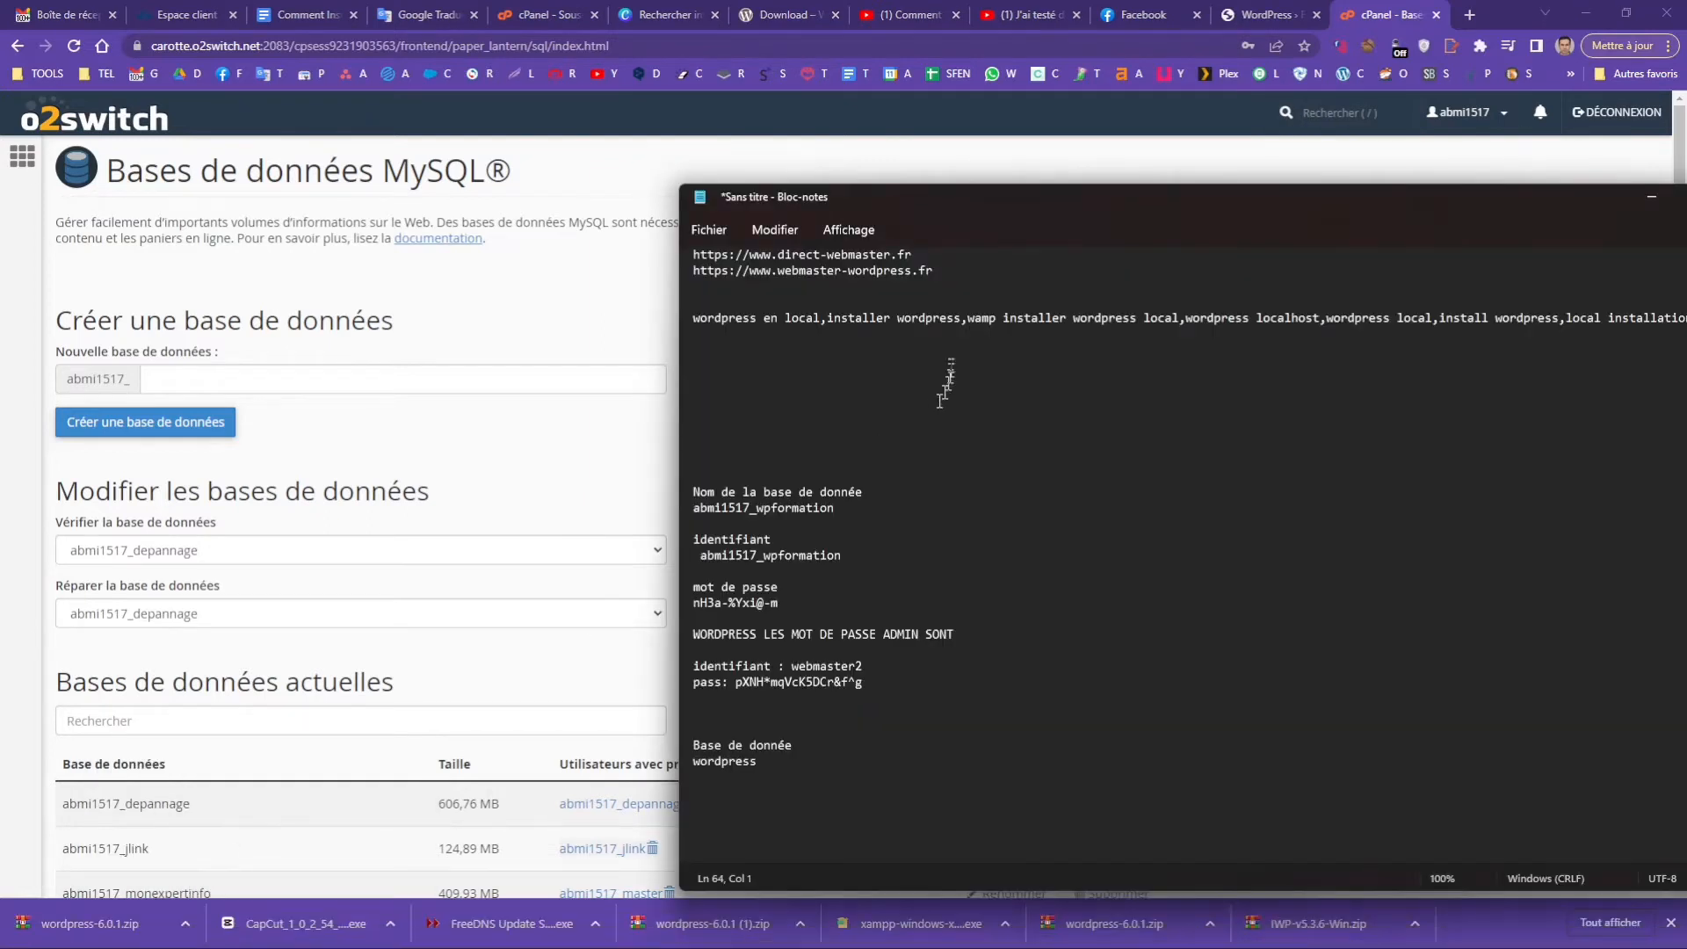
pyautogui.moveTo(840, 518); pyautogui.dragTo(769, 513)
pyautogui.click(180, 387)
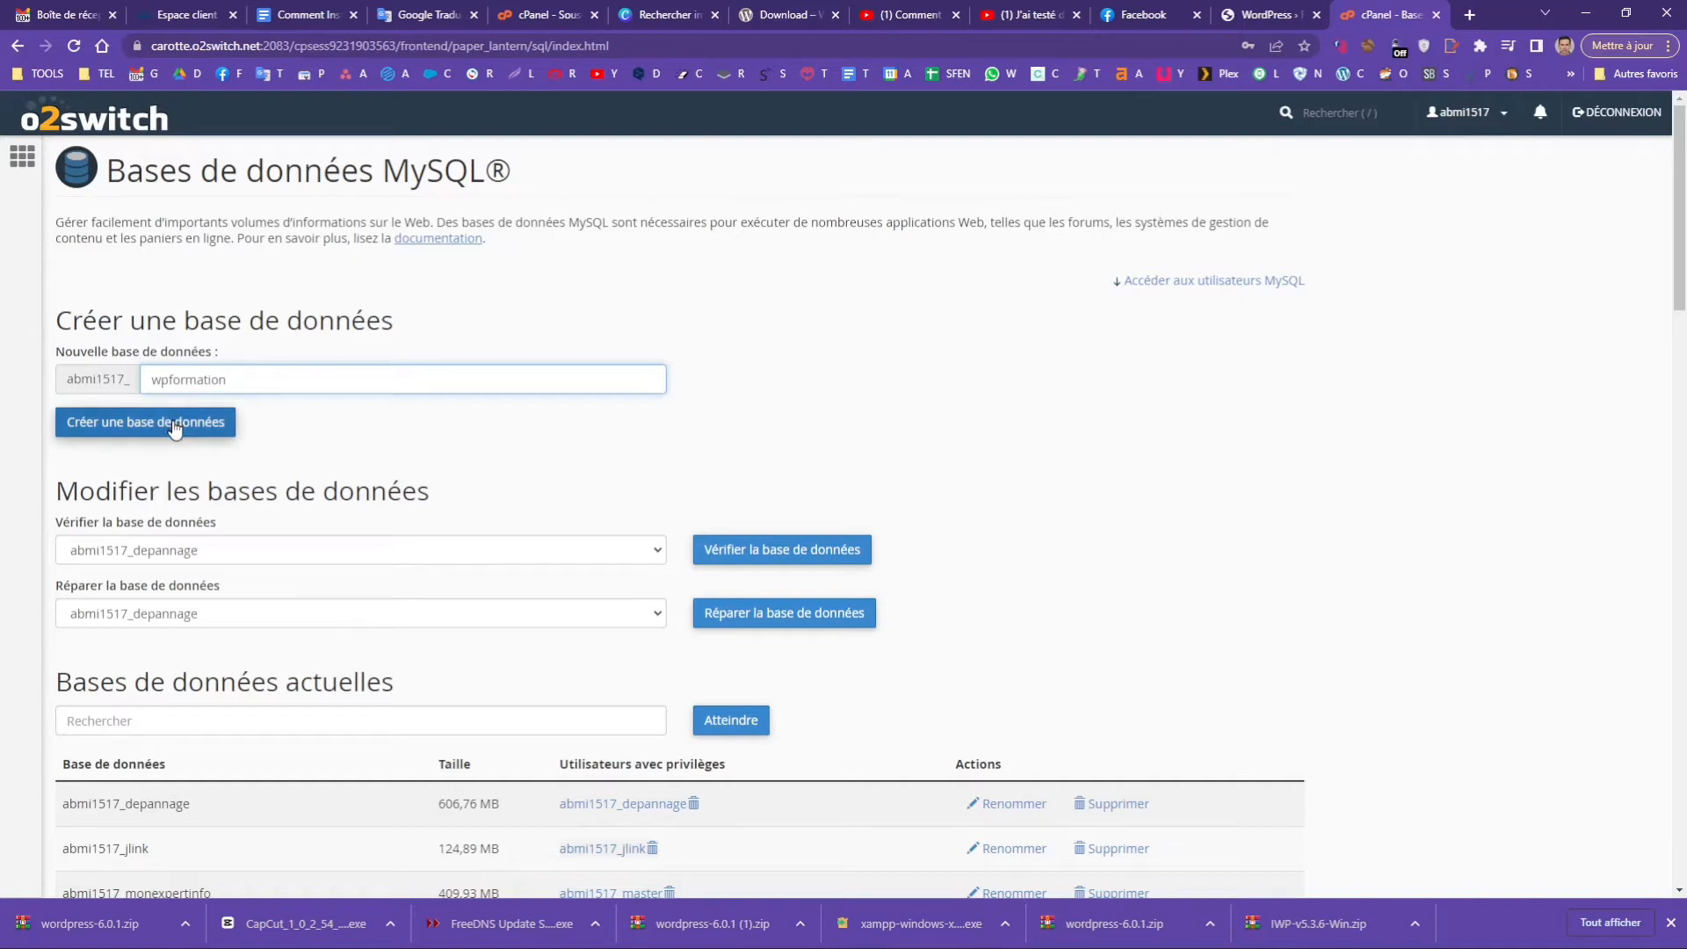
pyautogui.click(172, 420)
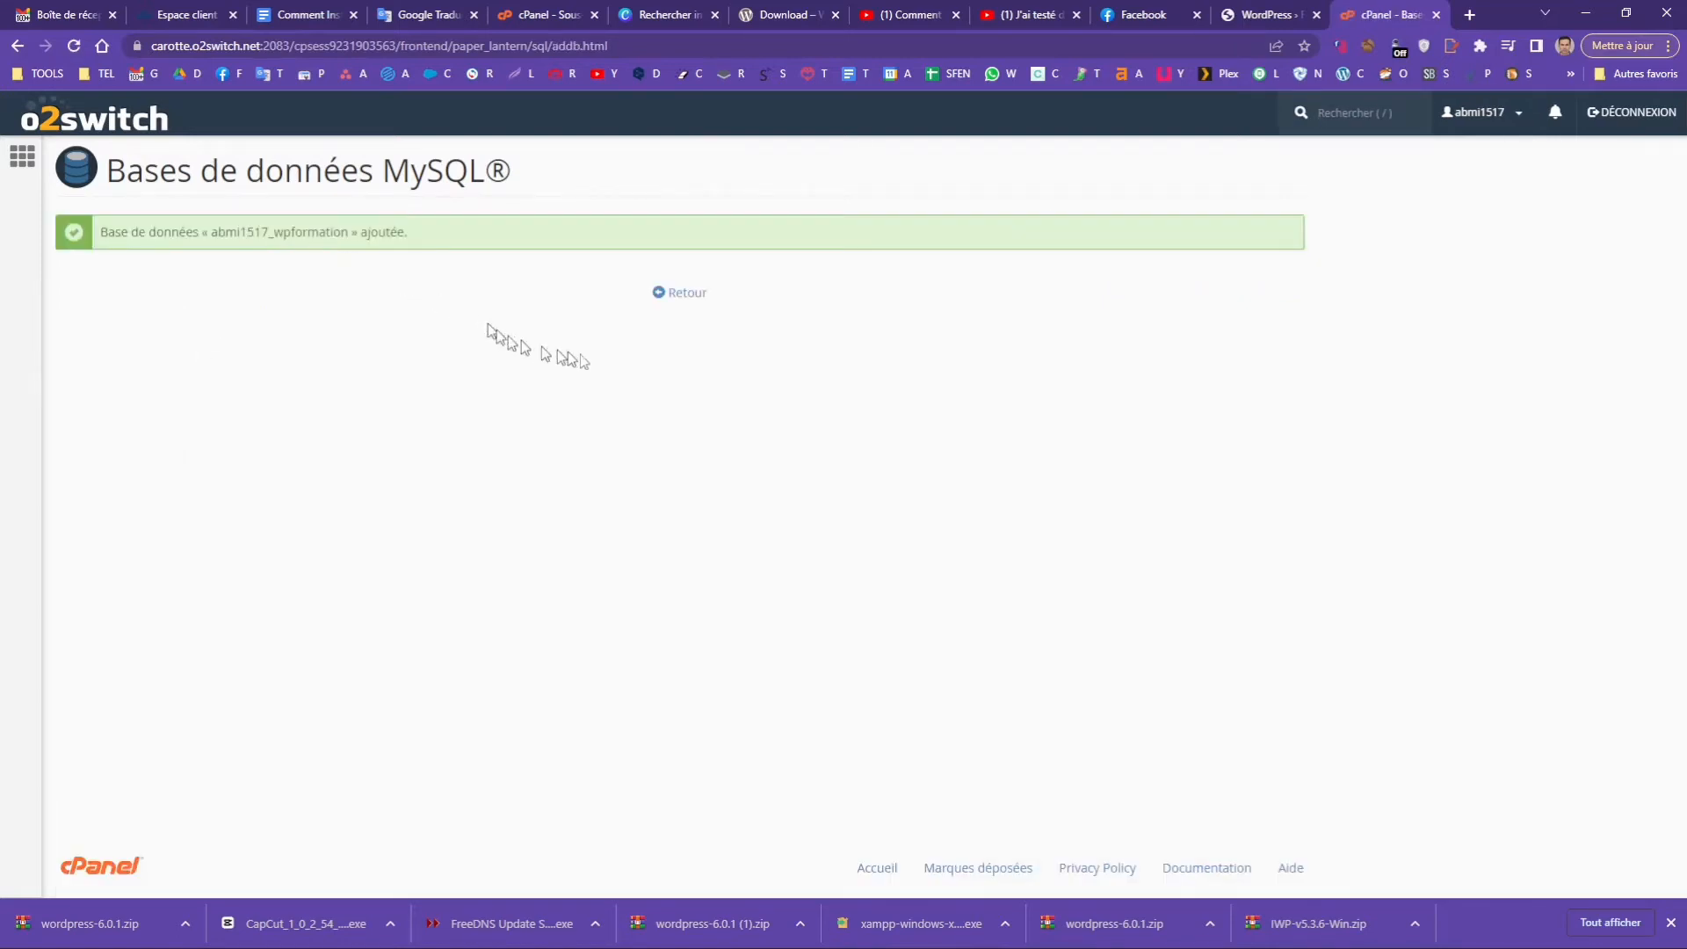
pyautogui.click(684, 302)
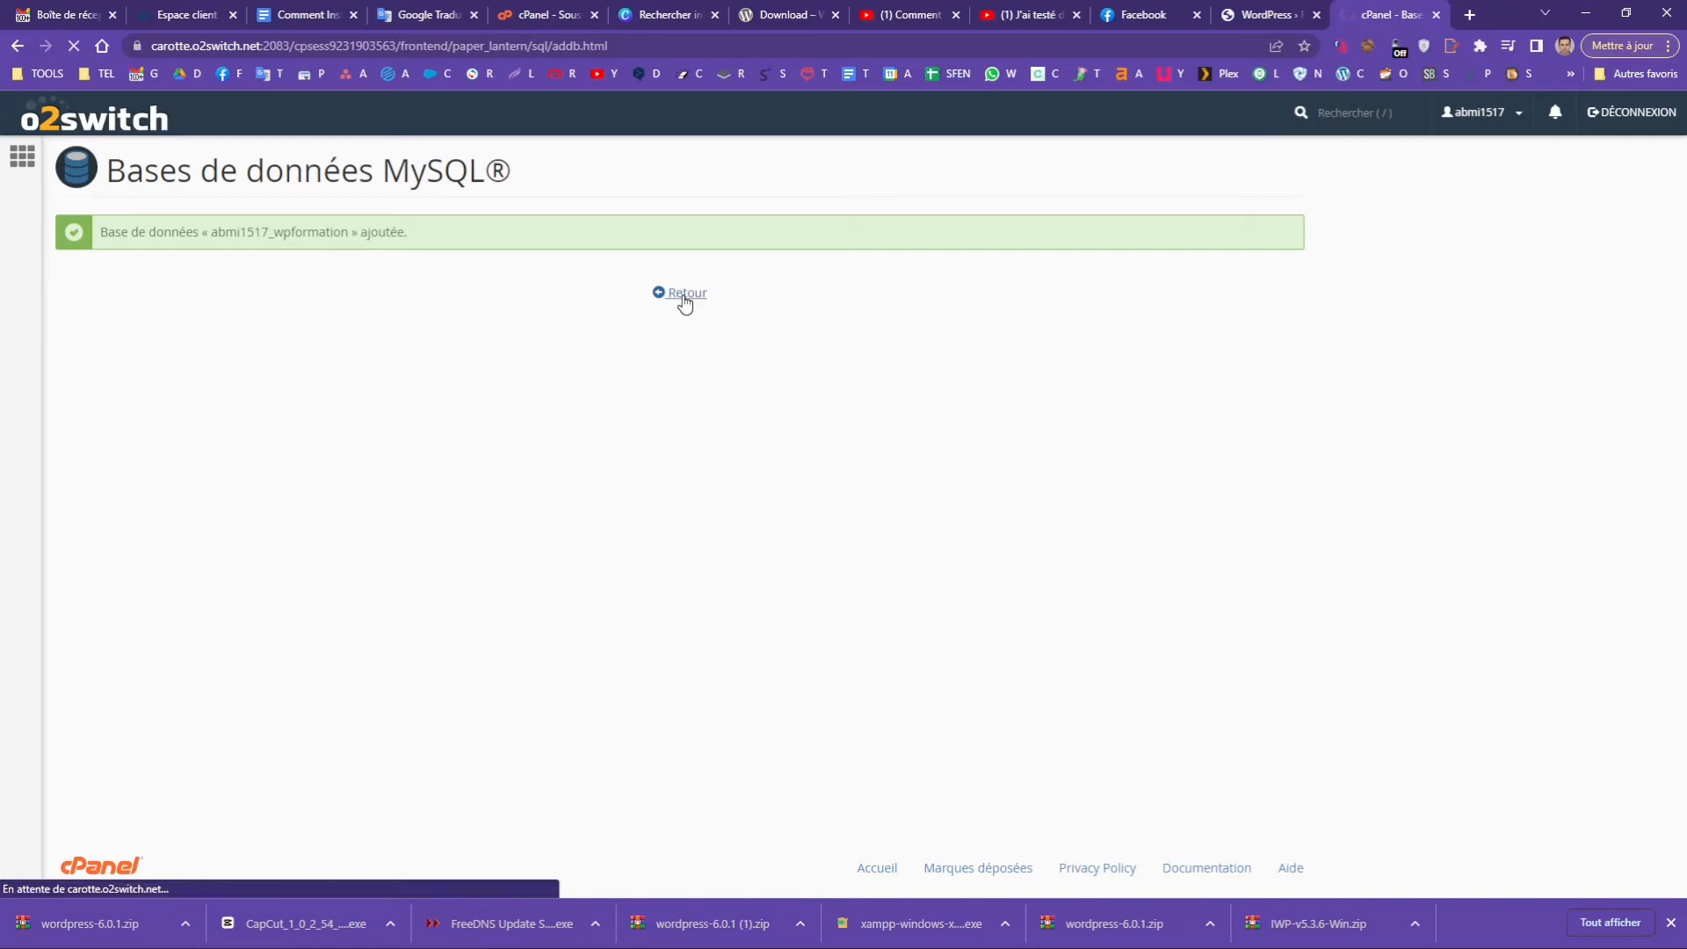
# Step: Enter wpformation as the username of the new MySQL user
pyautogui.scroll(-5, 557, 411)
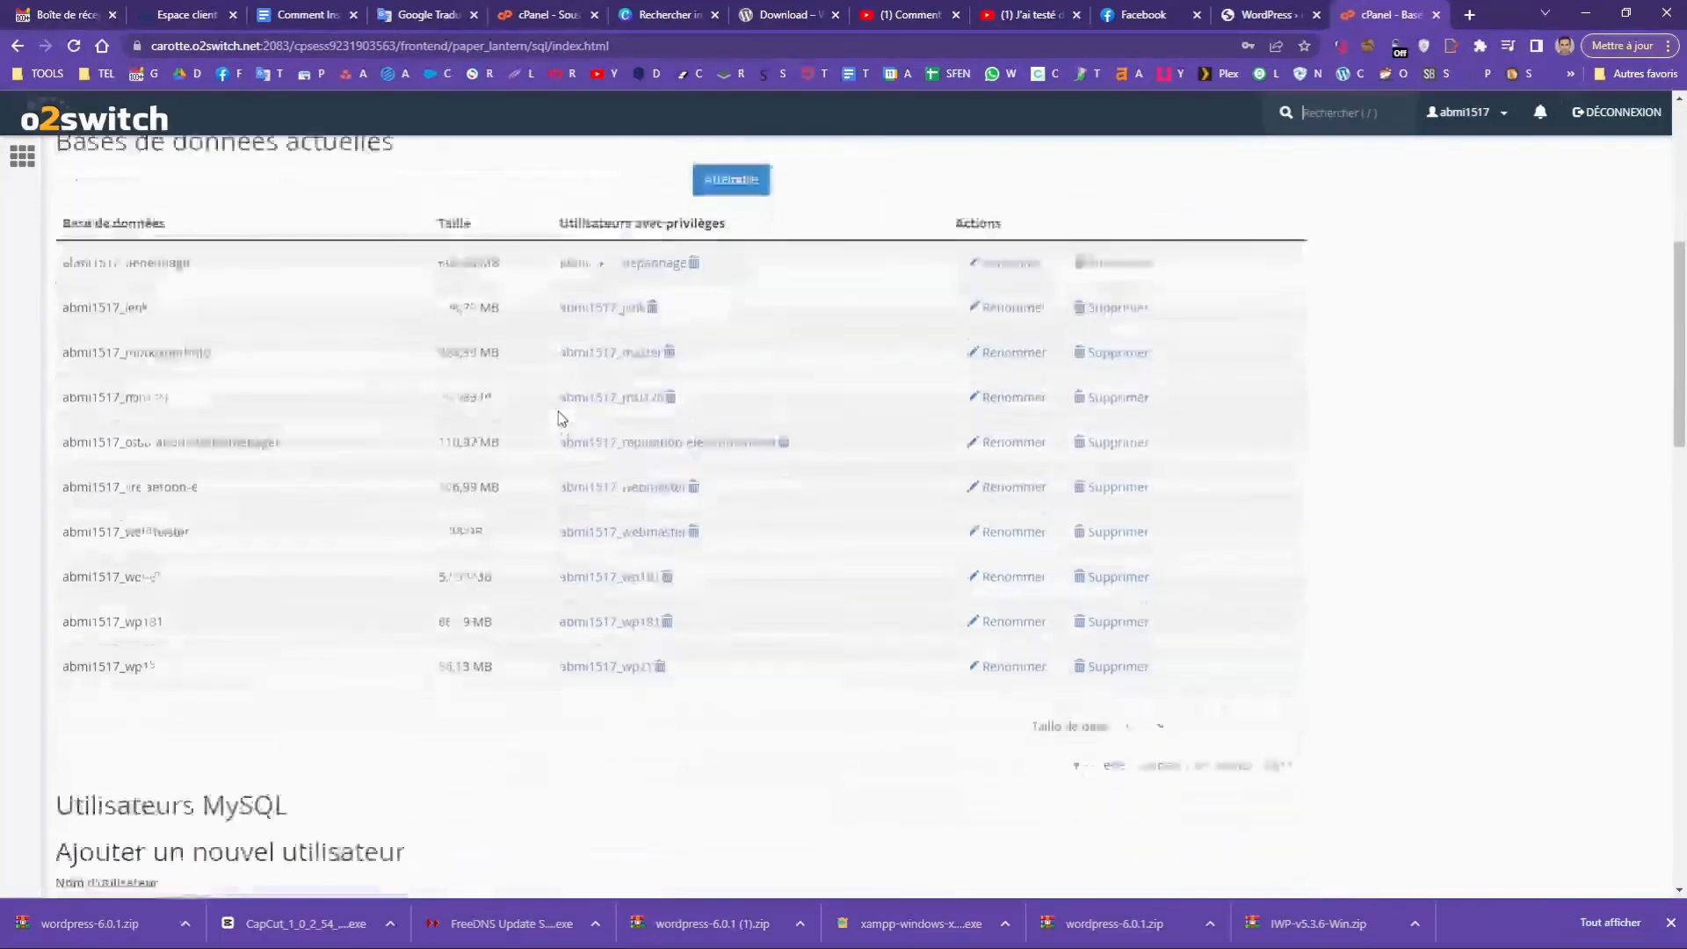
pyautogui.scroll(-5, 558, 411)
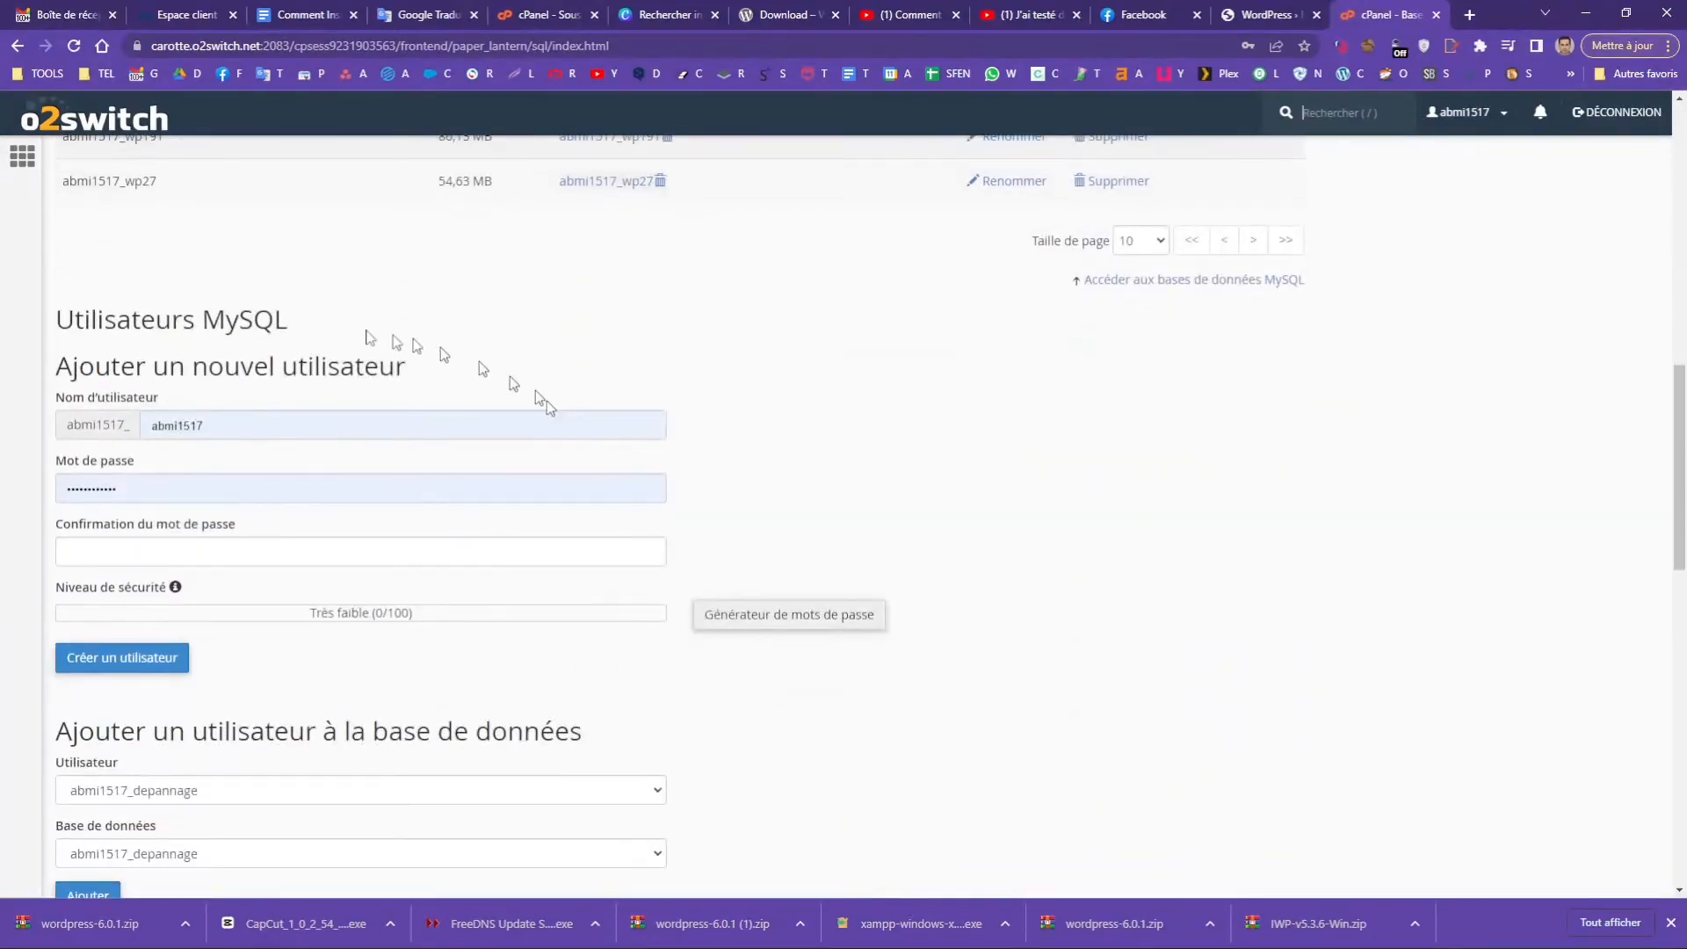
pyautogui.click(236, 430)
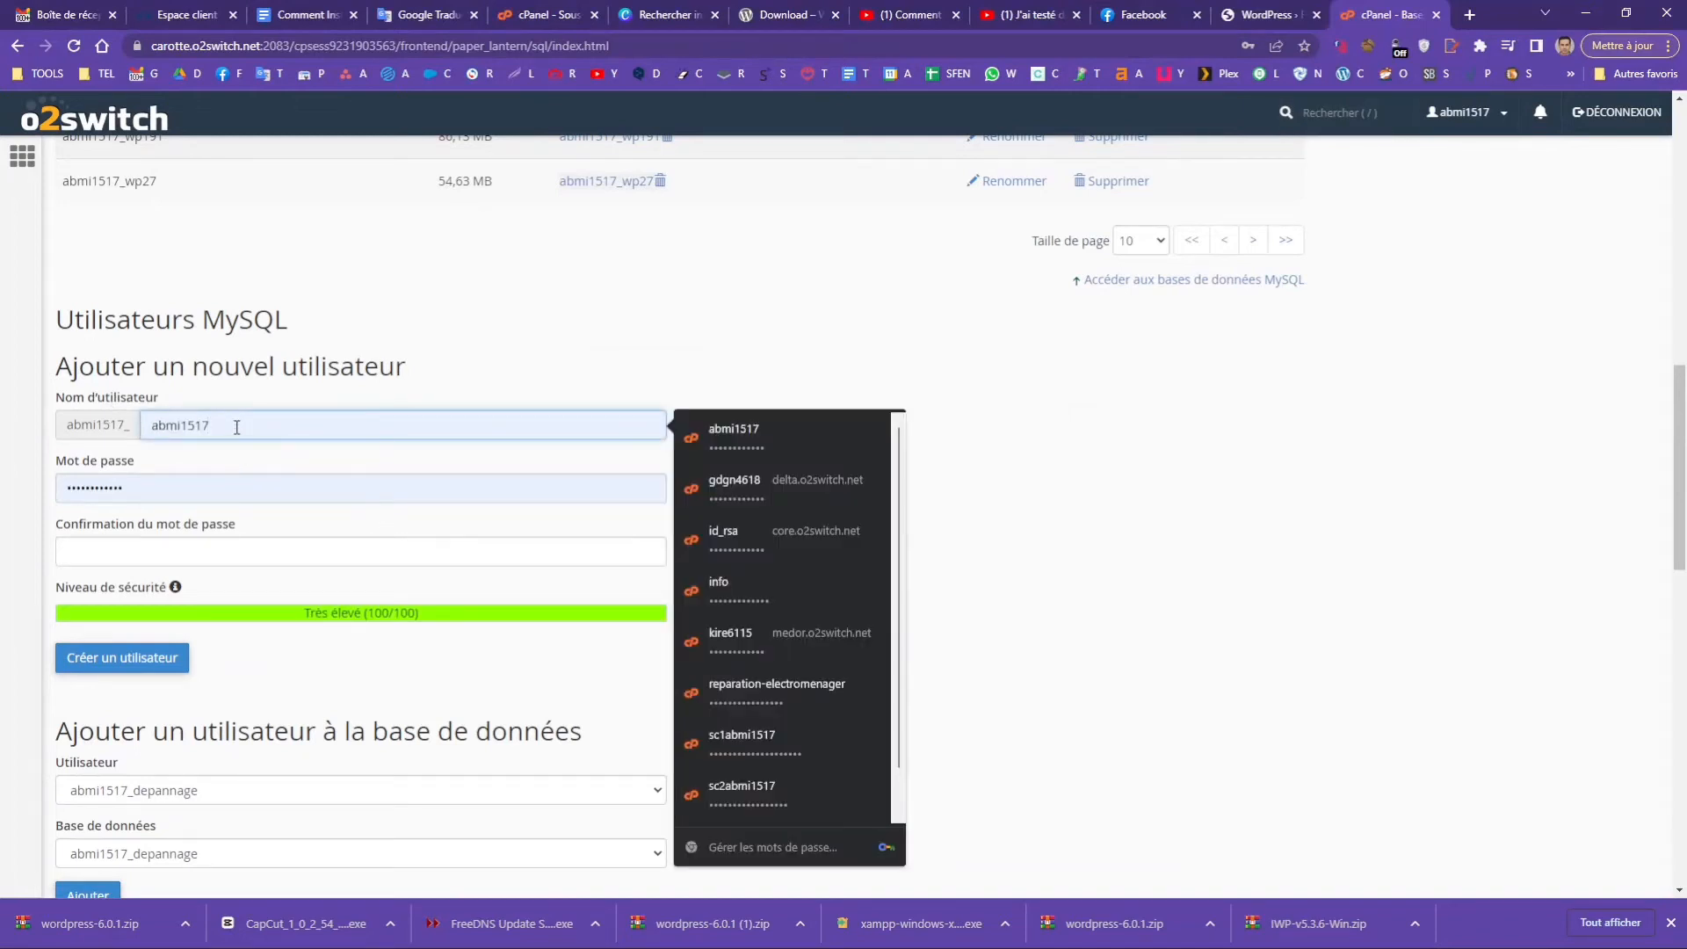
pyautogui.moveTo(210, 428); pyautogui.dragTo(104, 425)
pyautogui.write('wpformation')
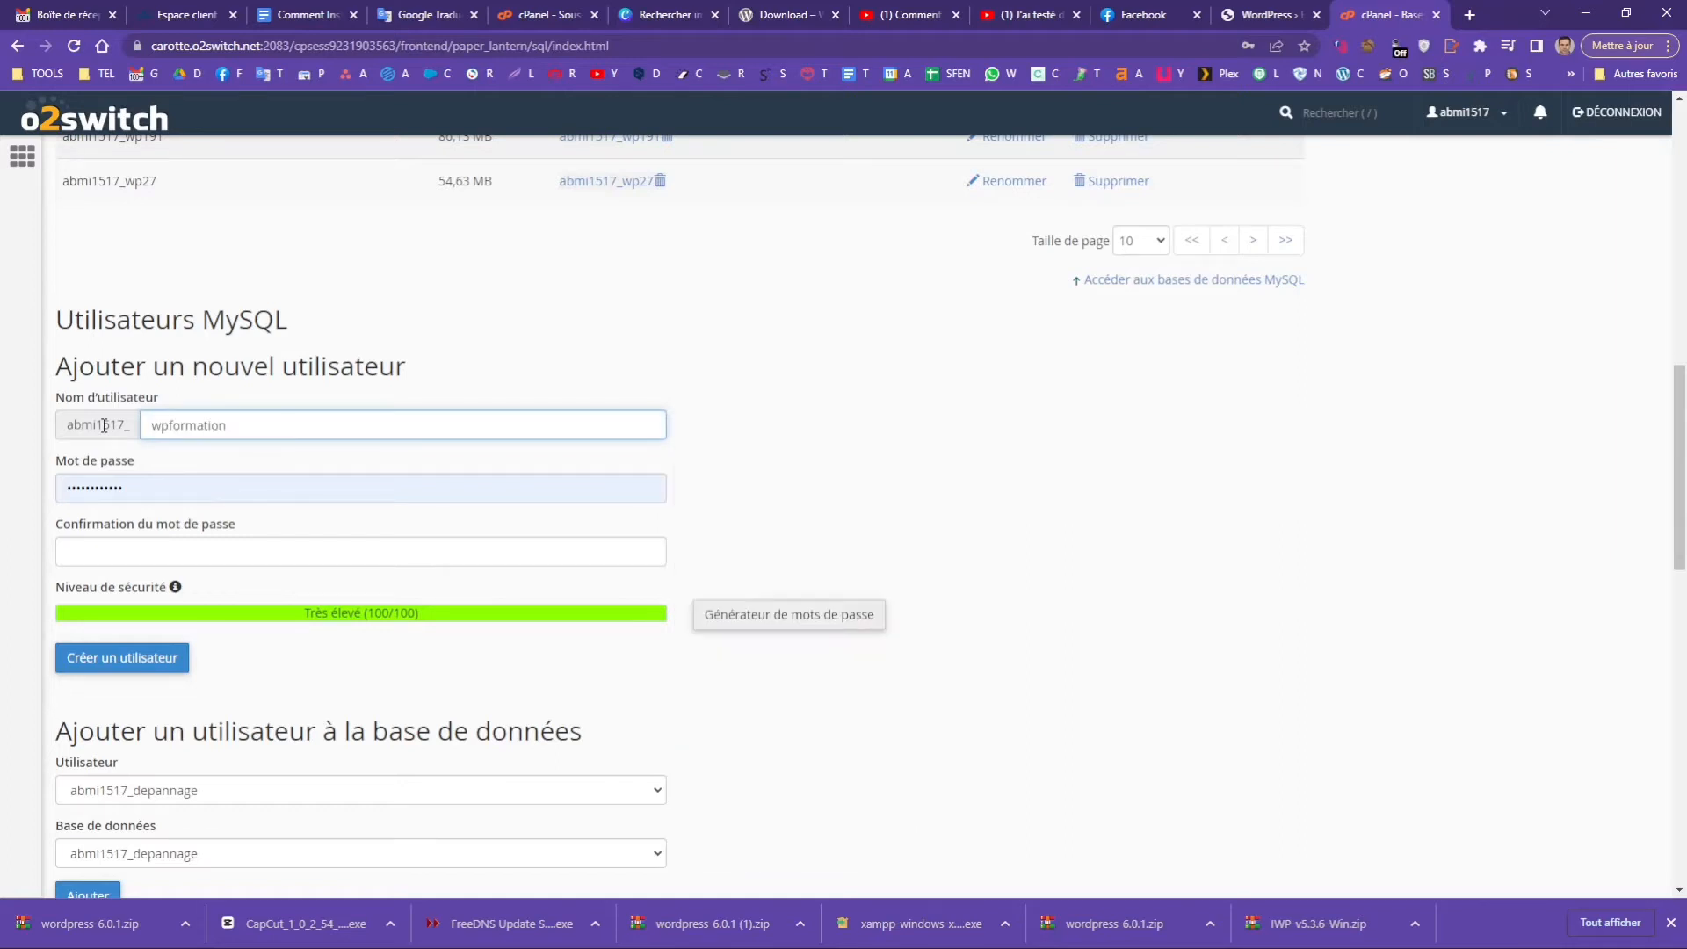
# Step: Set the password generator's length to 16 and apply the displayed password to the new MySQL user
pyautogui.click(778, 617)
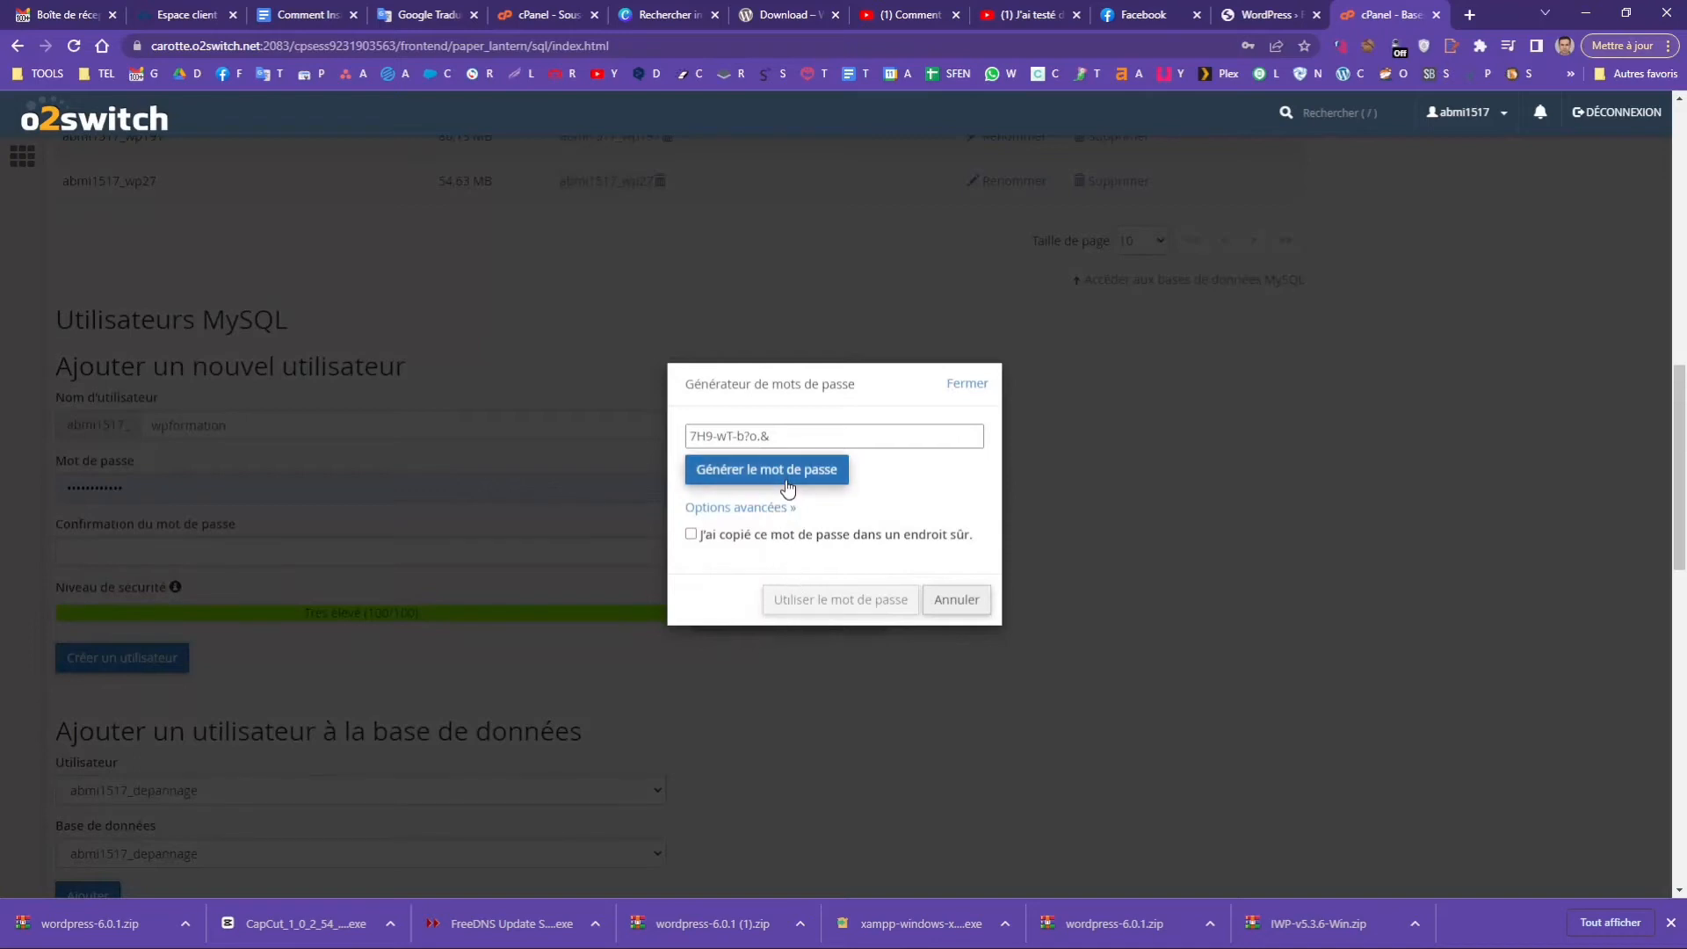
pyautogui.click(763, 507)
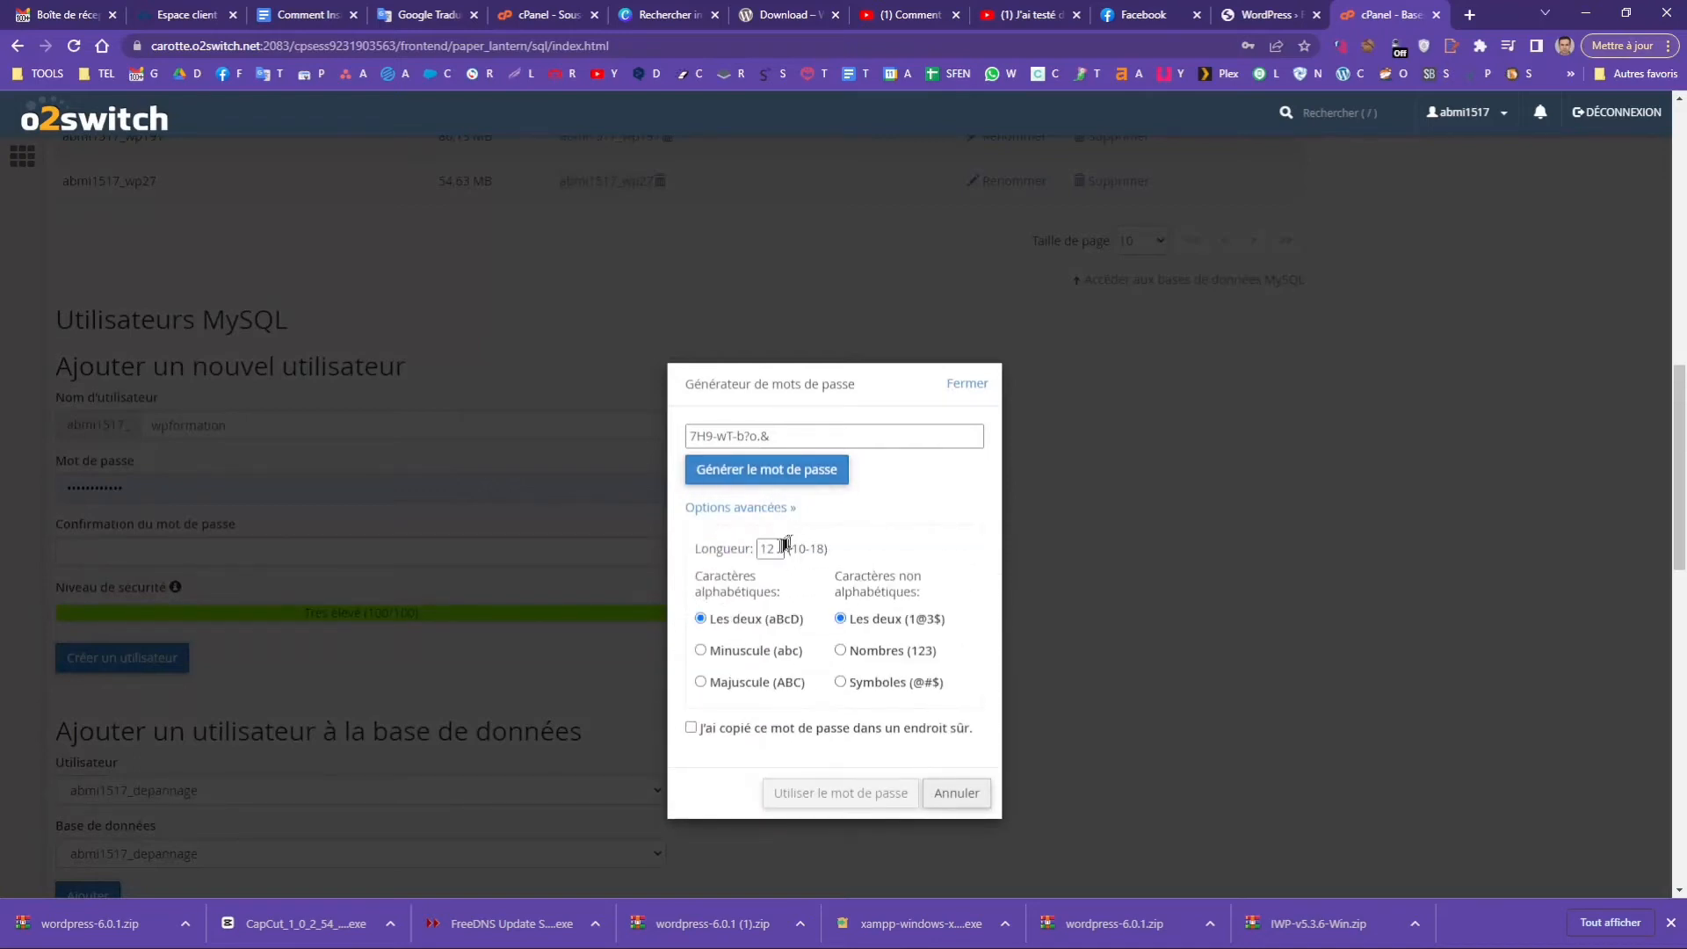
pyautogui.moveTo(787, 545); pyautogui.dragTo(749, 551)
pyautogui.write('16')
pyautogui.click(753, 733)
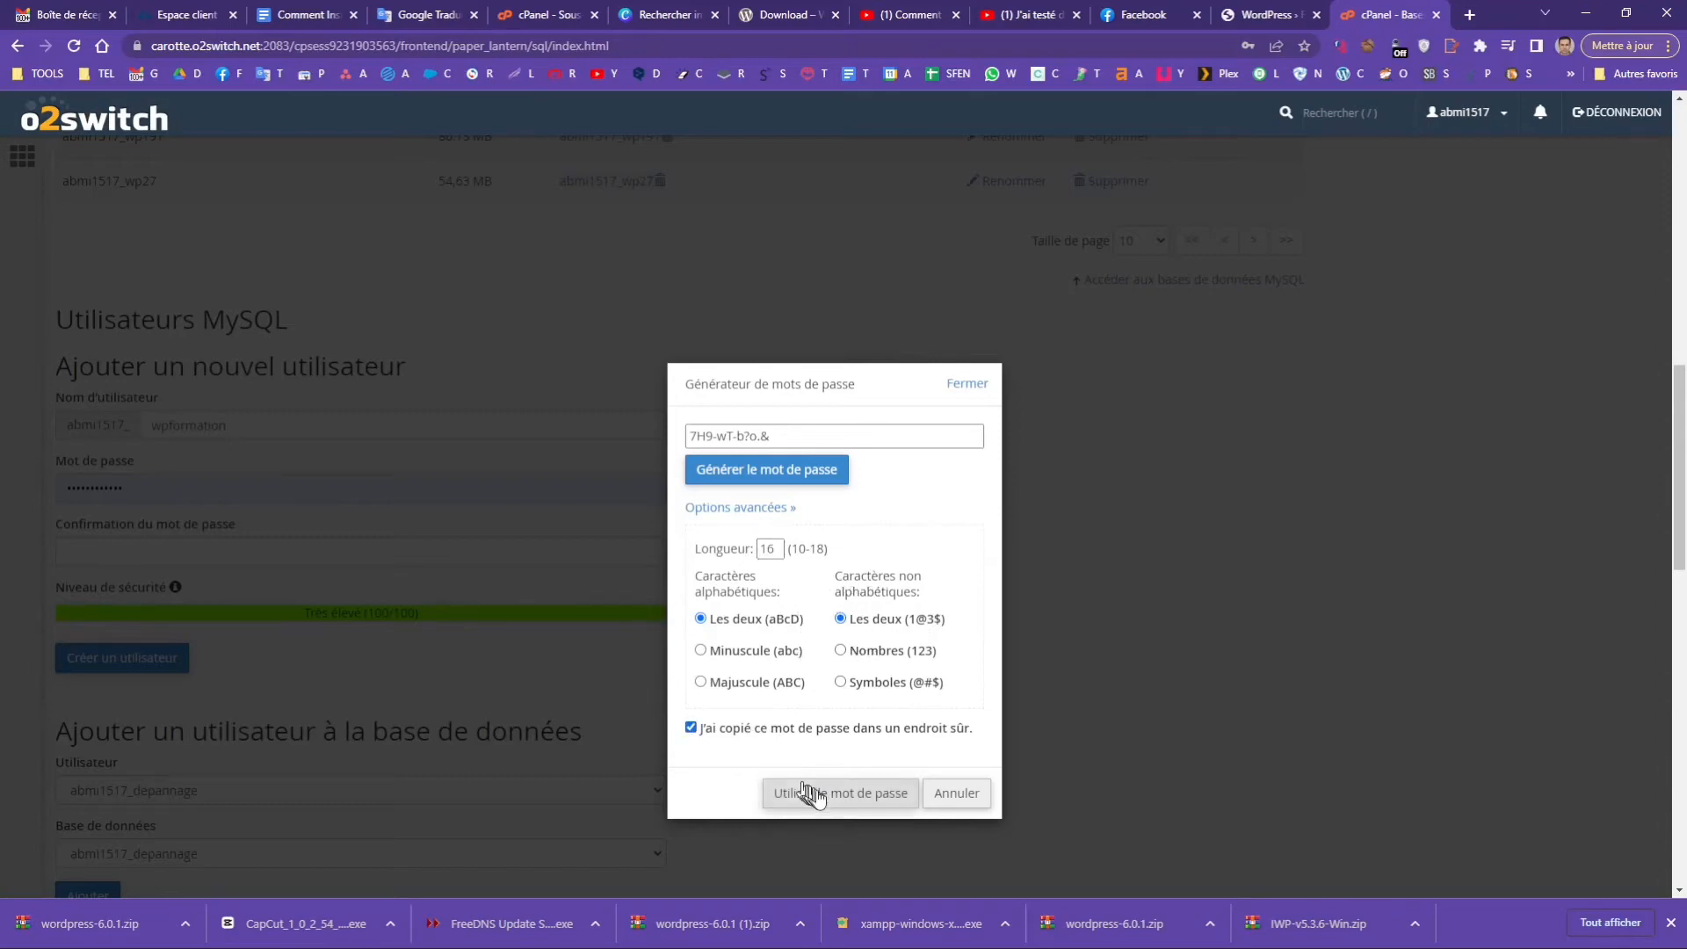
pyautogui.click(812, 795)
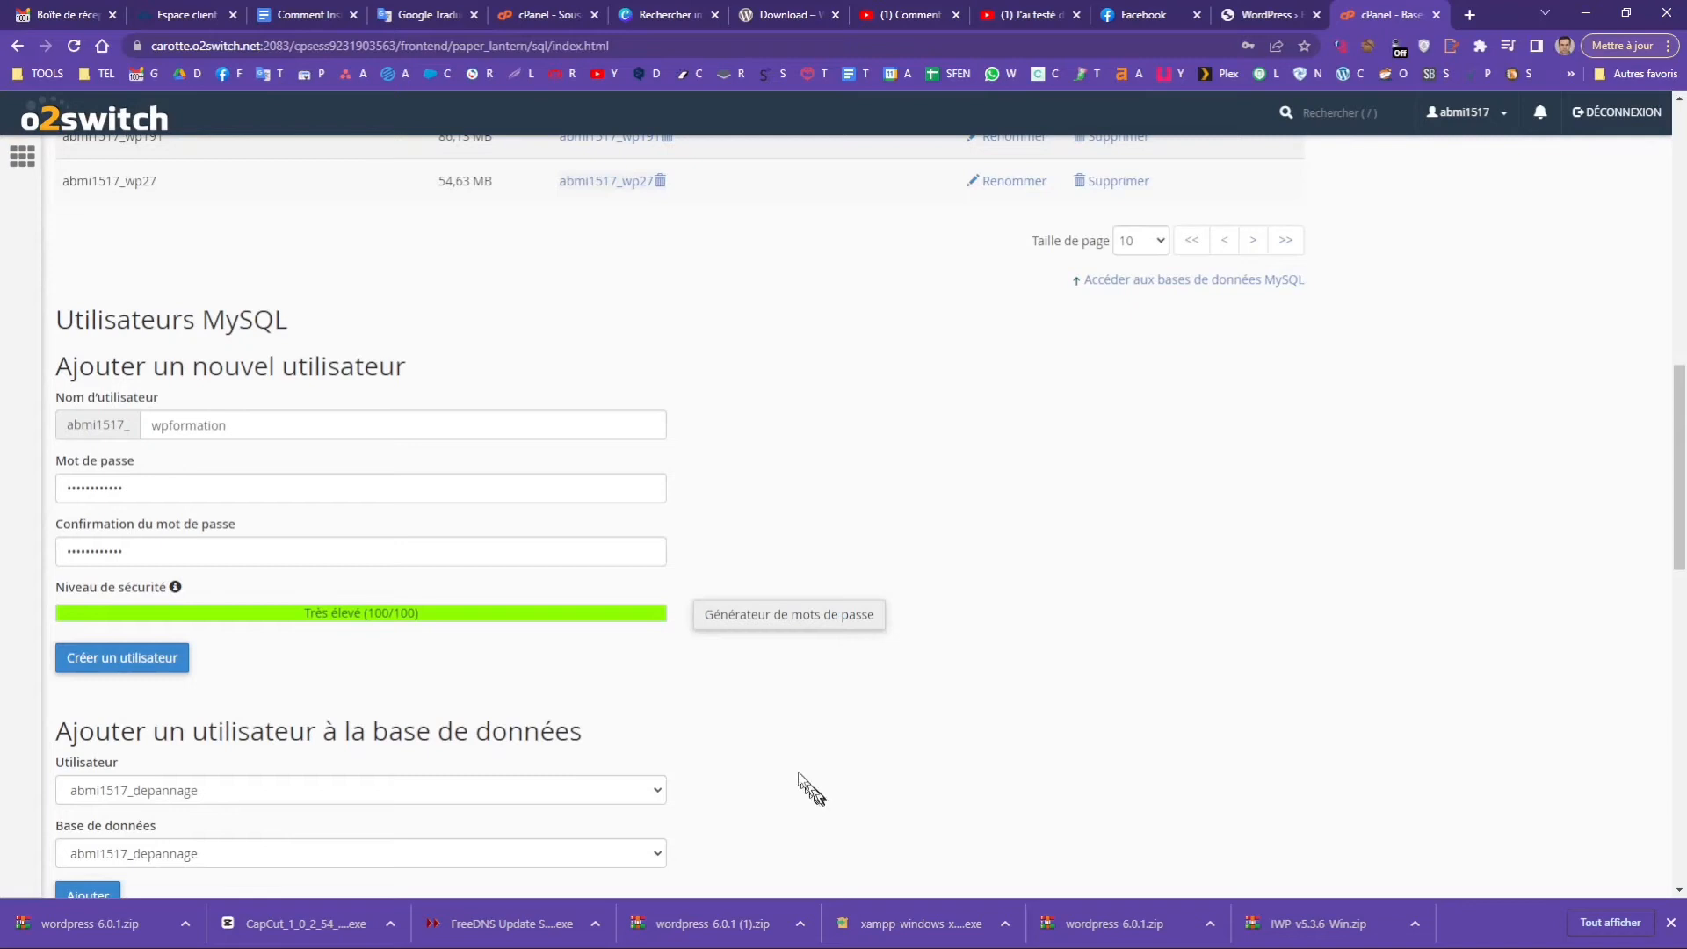
# Step: Generate another password for the MySQL user, copy it, mark it as saved and apply it to the password fields
pyautogui.click(747, 620)
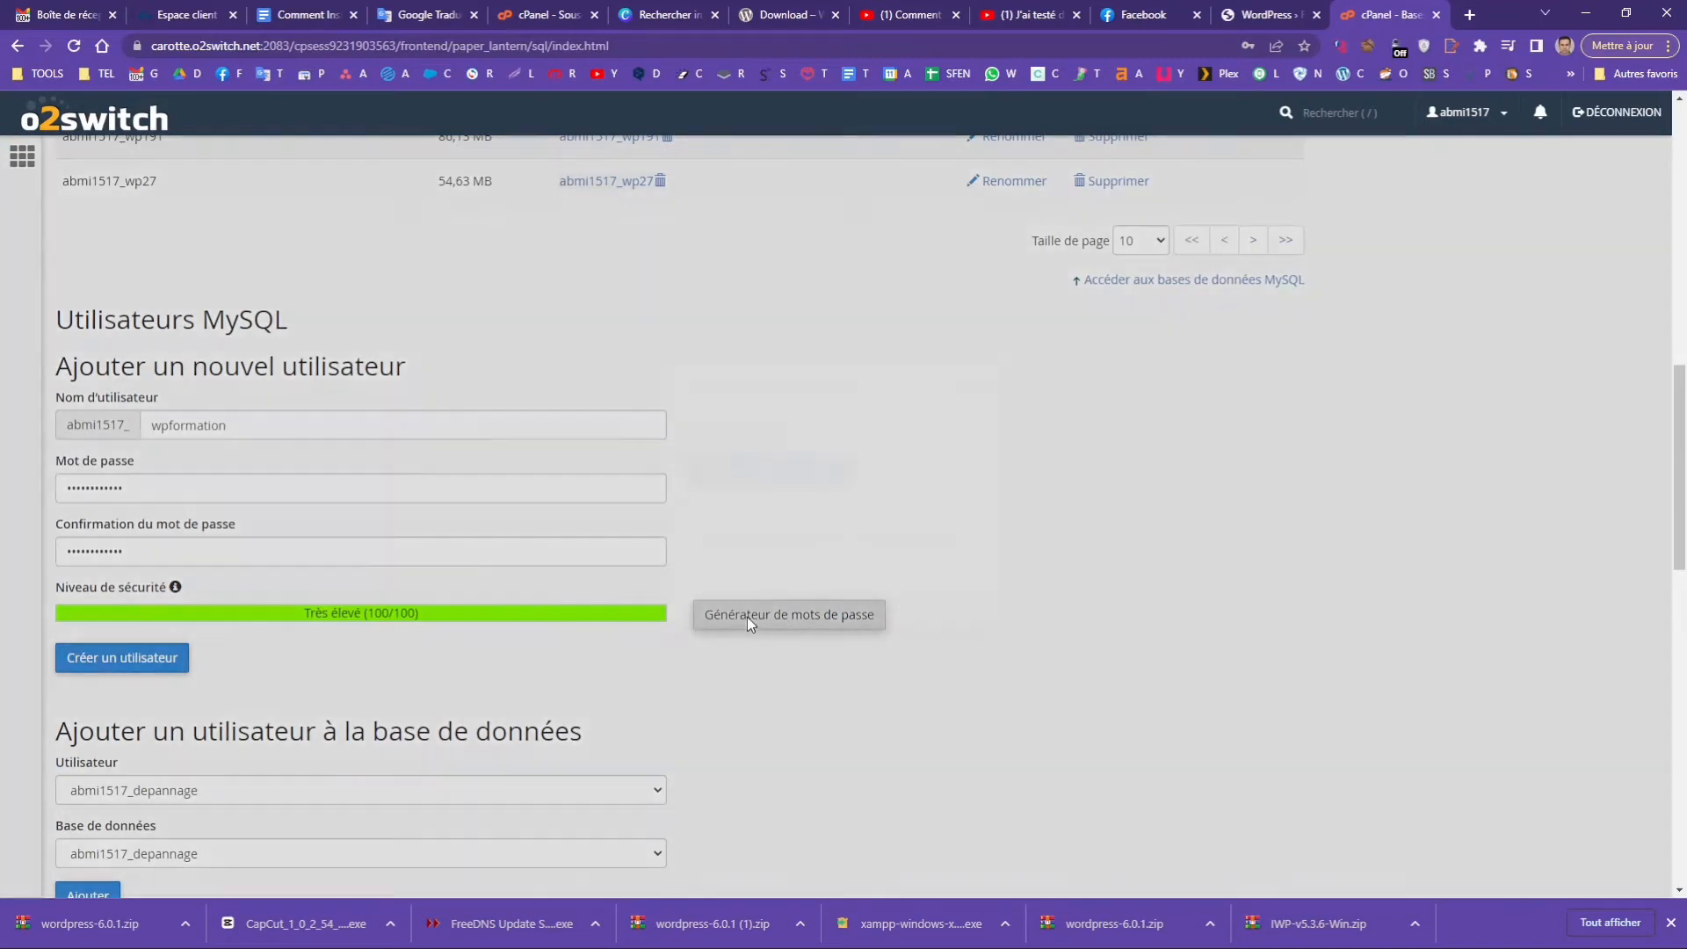
pyautogui.tripleClick(792, 434)
pyautogui.hotkey('ctrl', 'c')
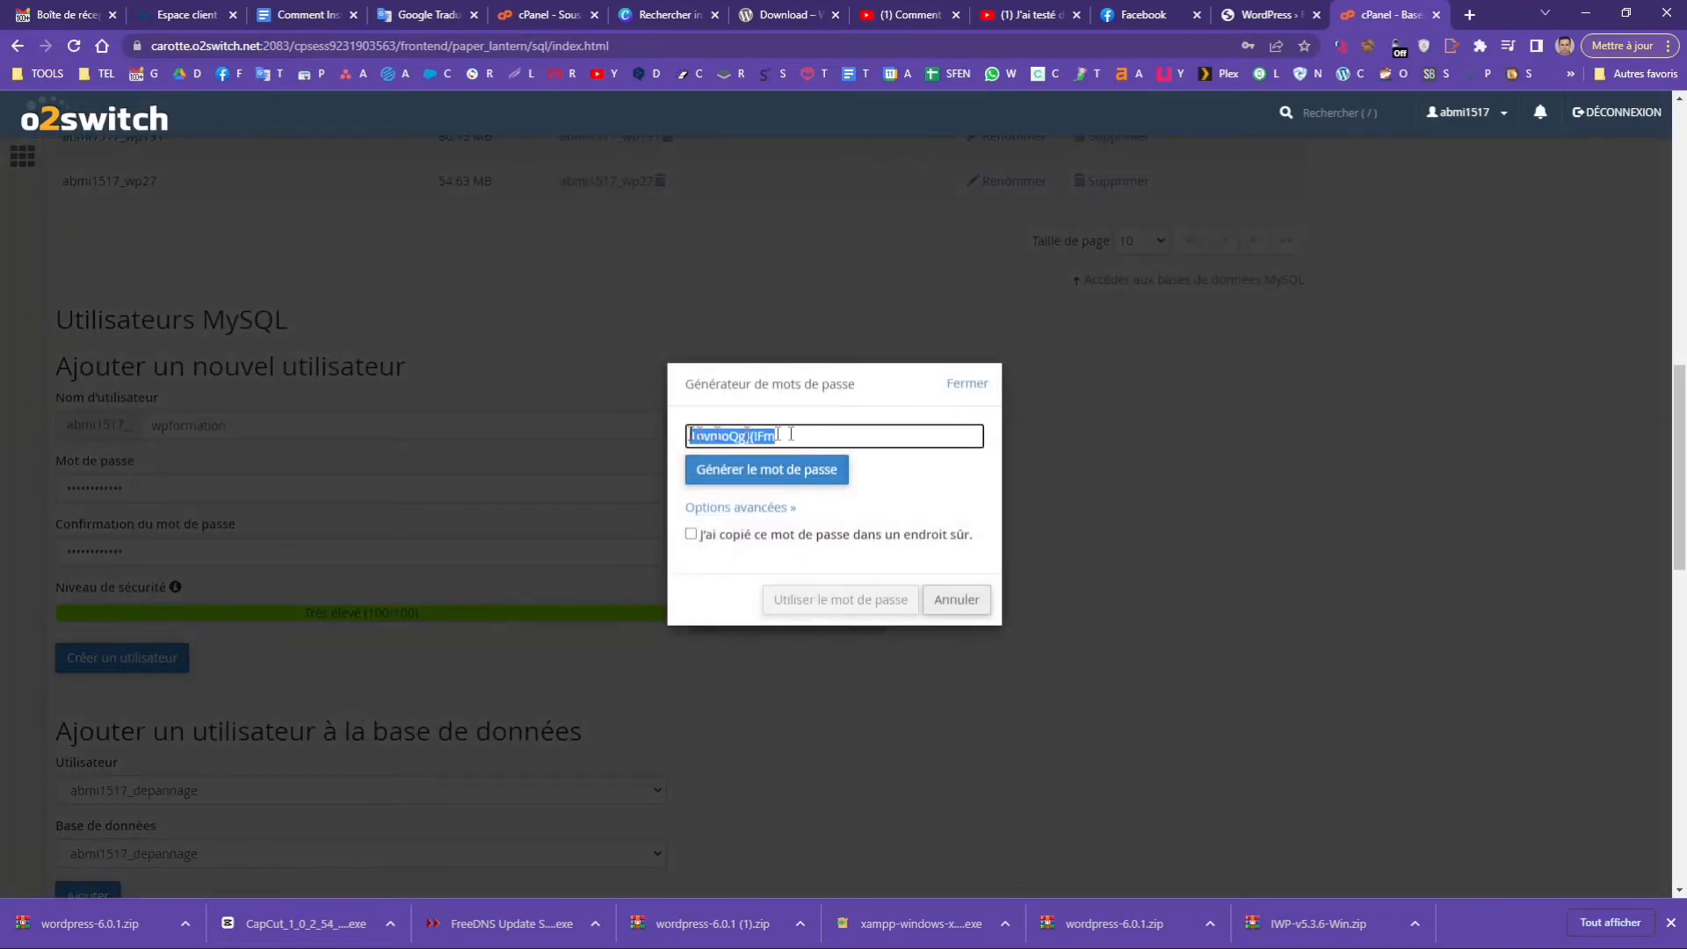
pyautogui.click(692, 534)
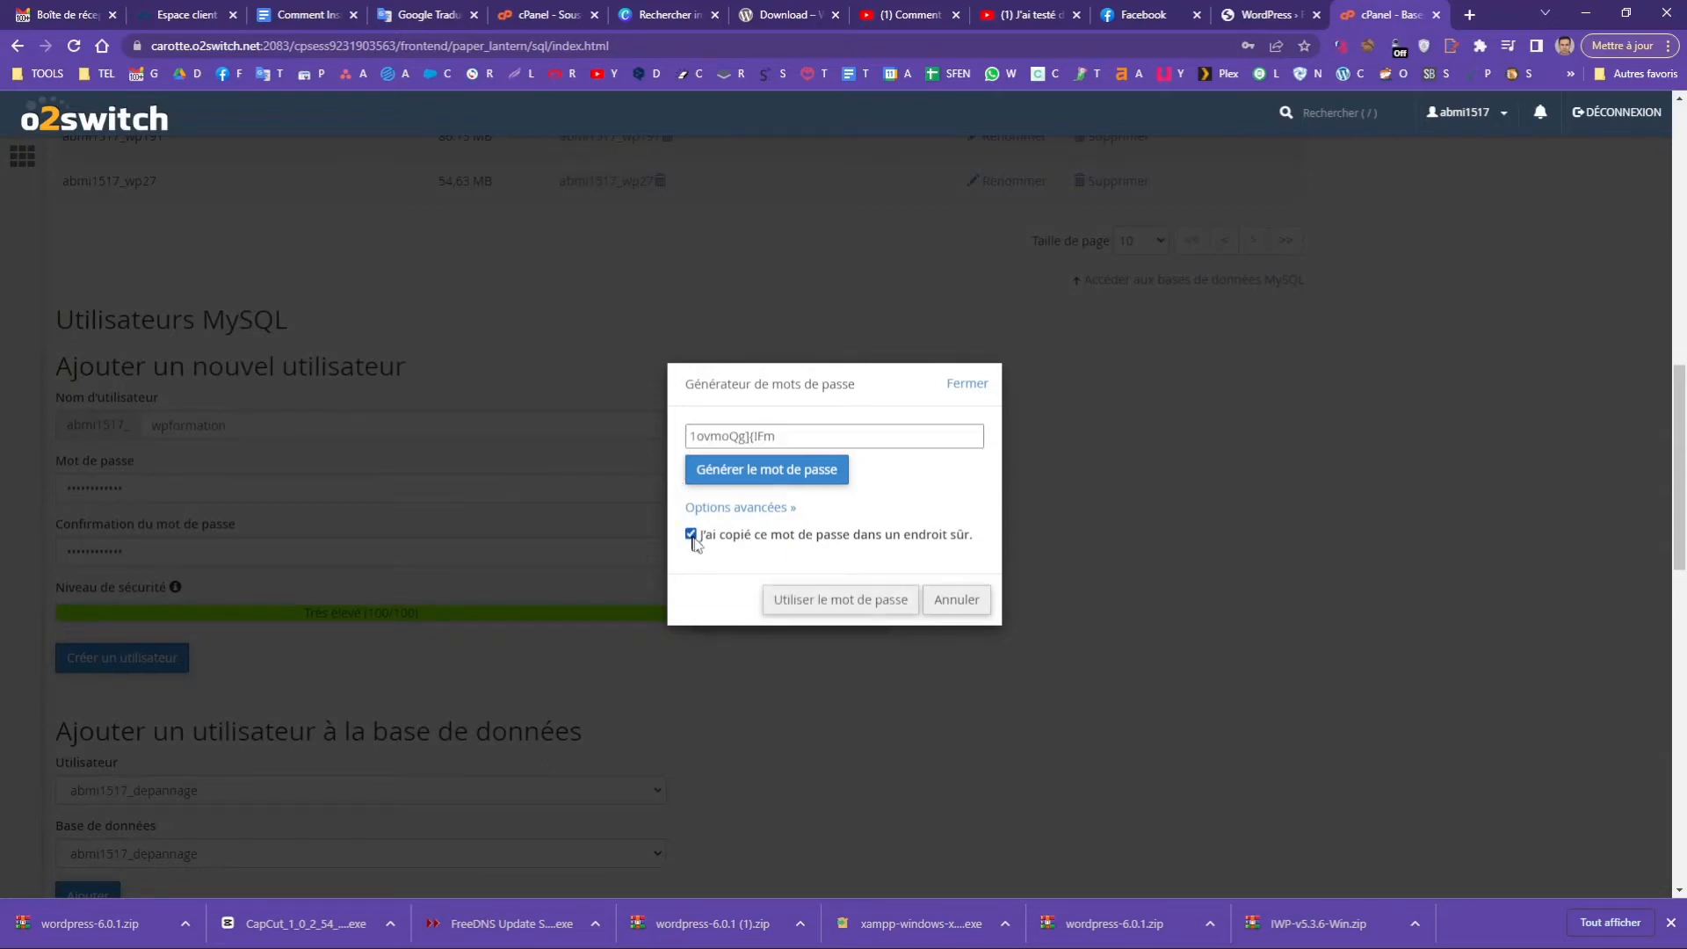
pyautogui.click(787, 601)
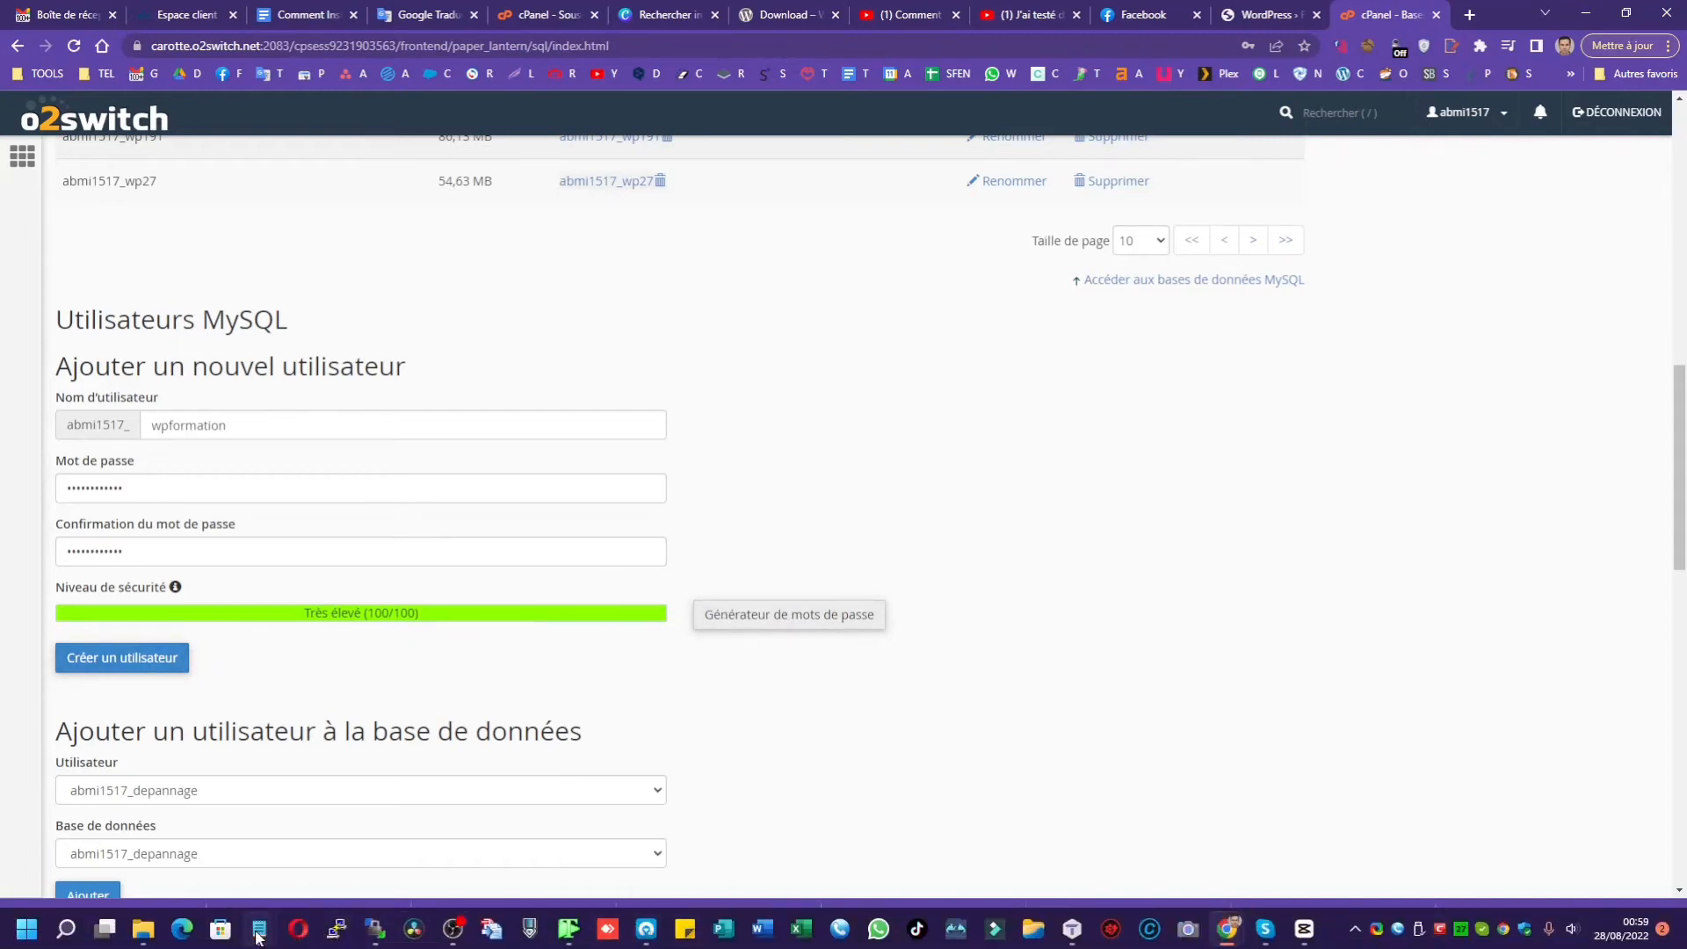
# Step: Replace the database password recorded in Notepad with the copied one, and create the wpformation MySQL user in cPanel
pyautogui.moveTo(258, 936)
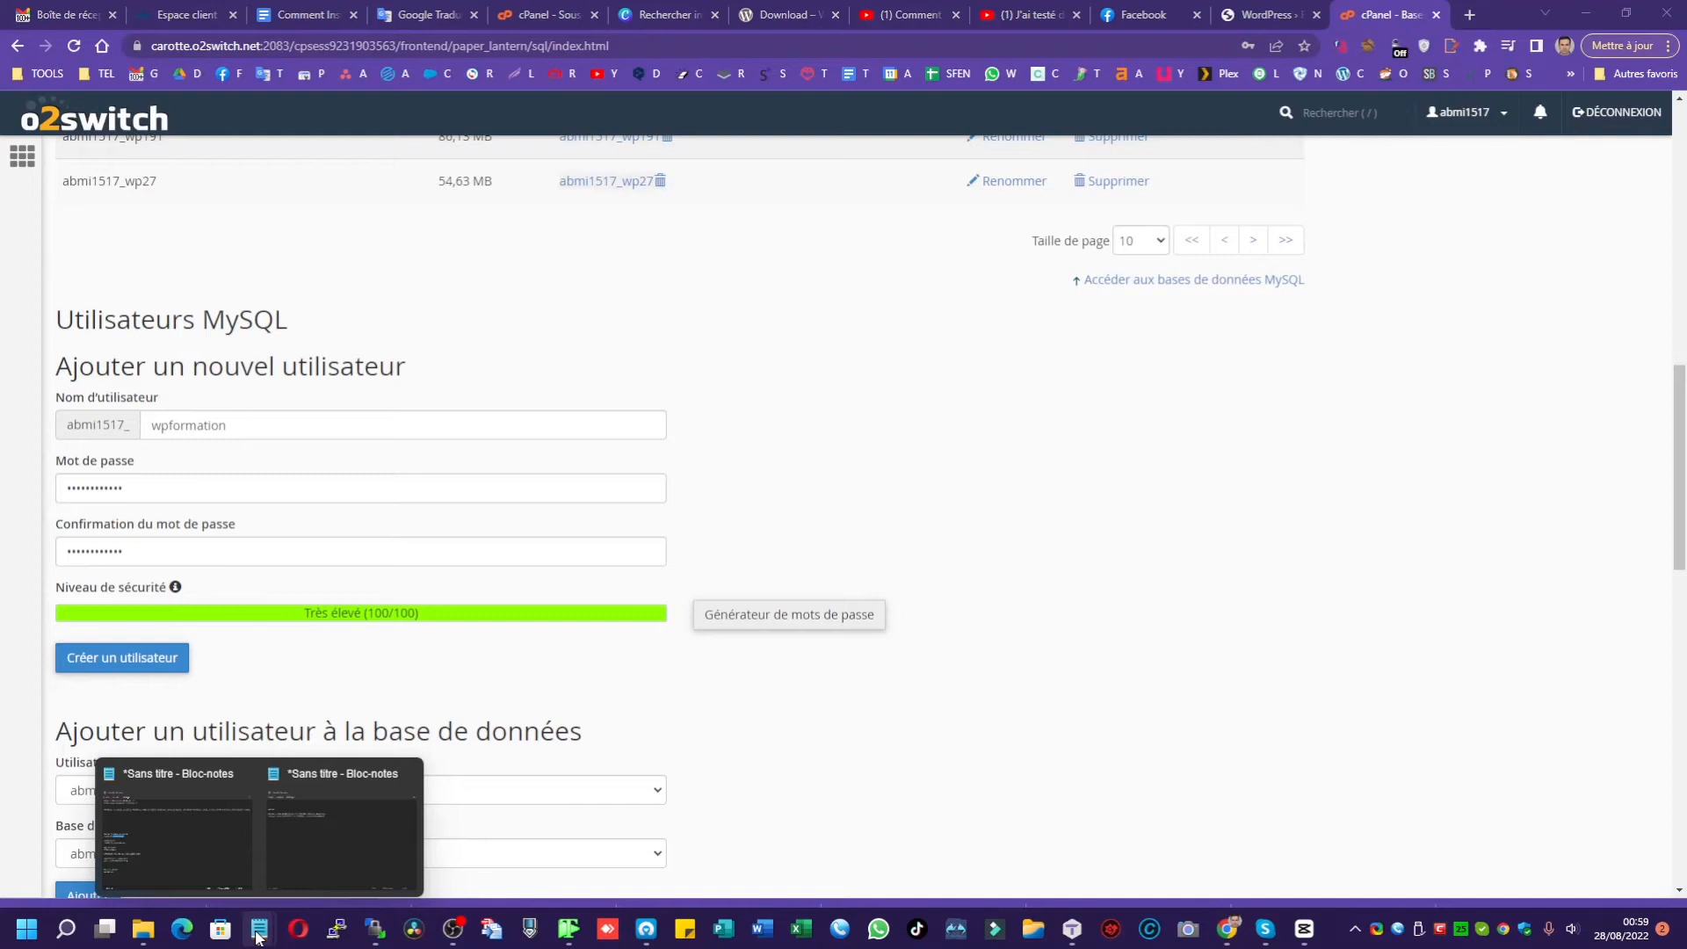
pyautogui.click(175, 834)
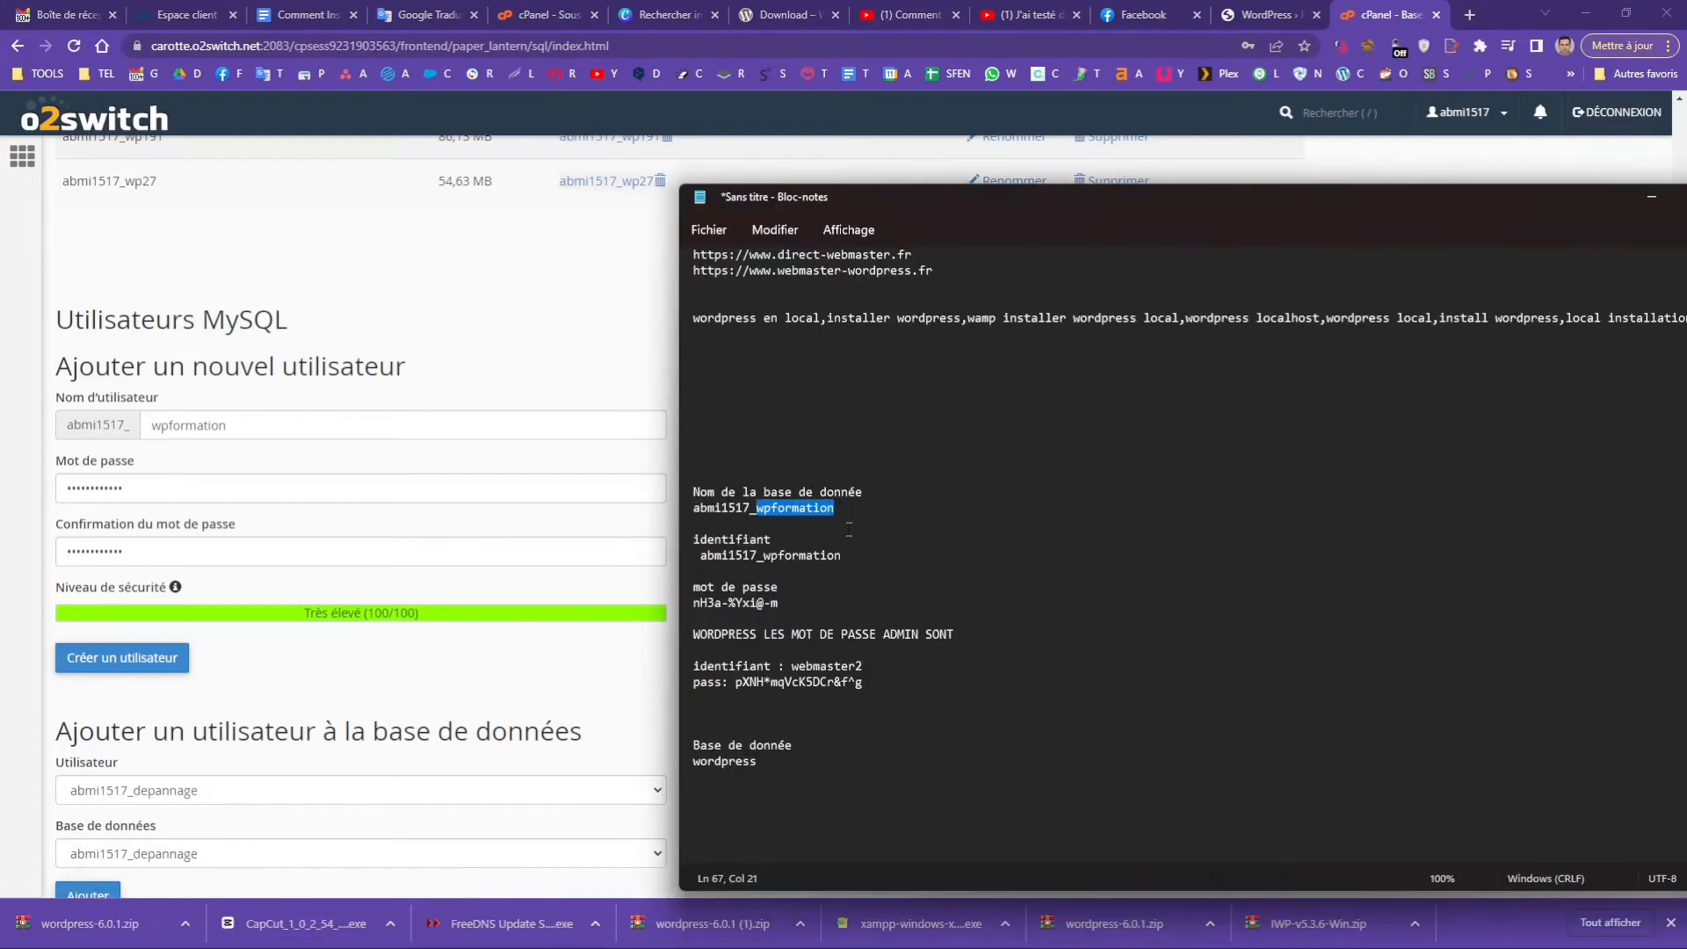
pyautogui.moveTo(836, 508); pyautogui.dragTo(694, 507)
pyautogui.moveTo(840, 556); pyautogui.dragTo(700, 557)
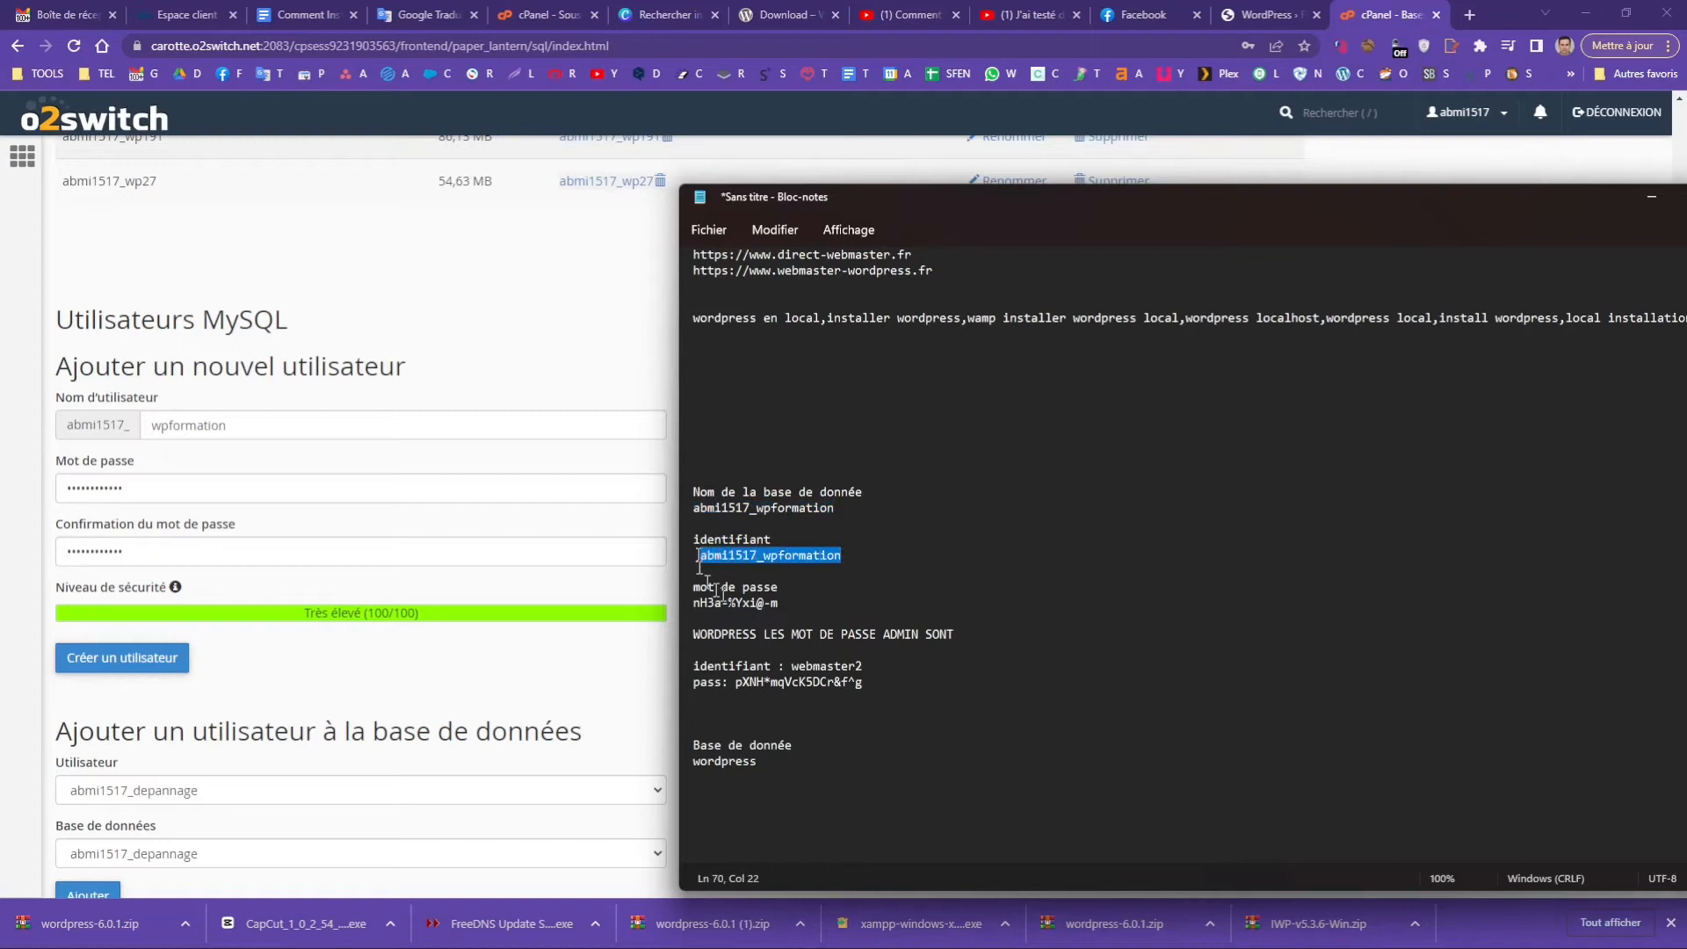
pyautogui.moveTo(778, 603); pyautogui.dragTo(709, 605)
pyautogui.hotkey('ctrl', 'v')
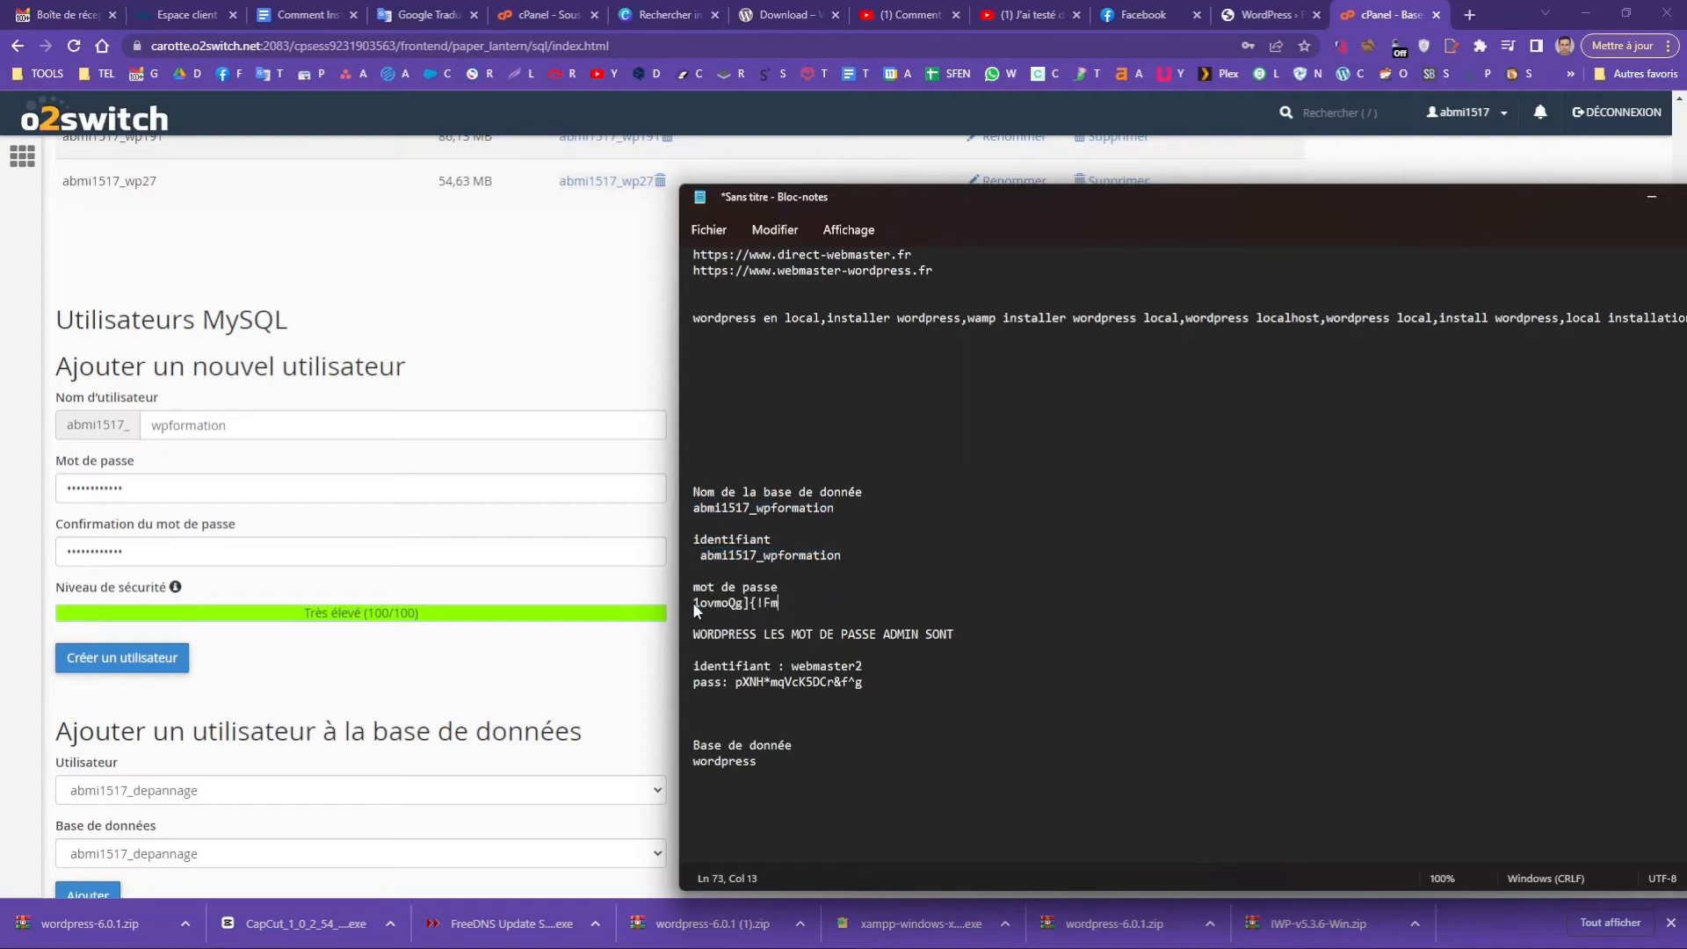
pyautogui.click(128, 663)
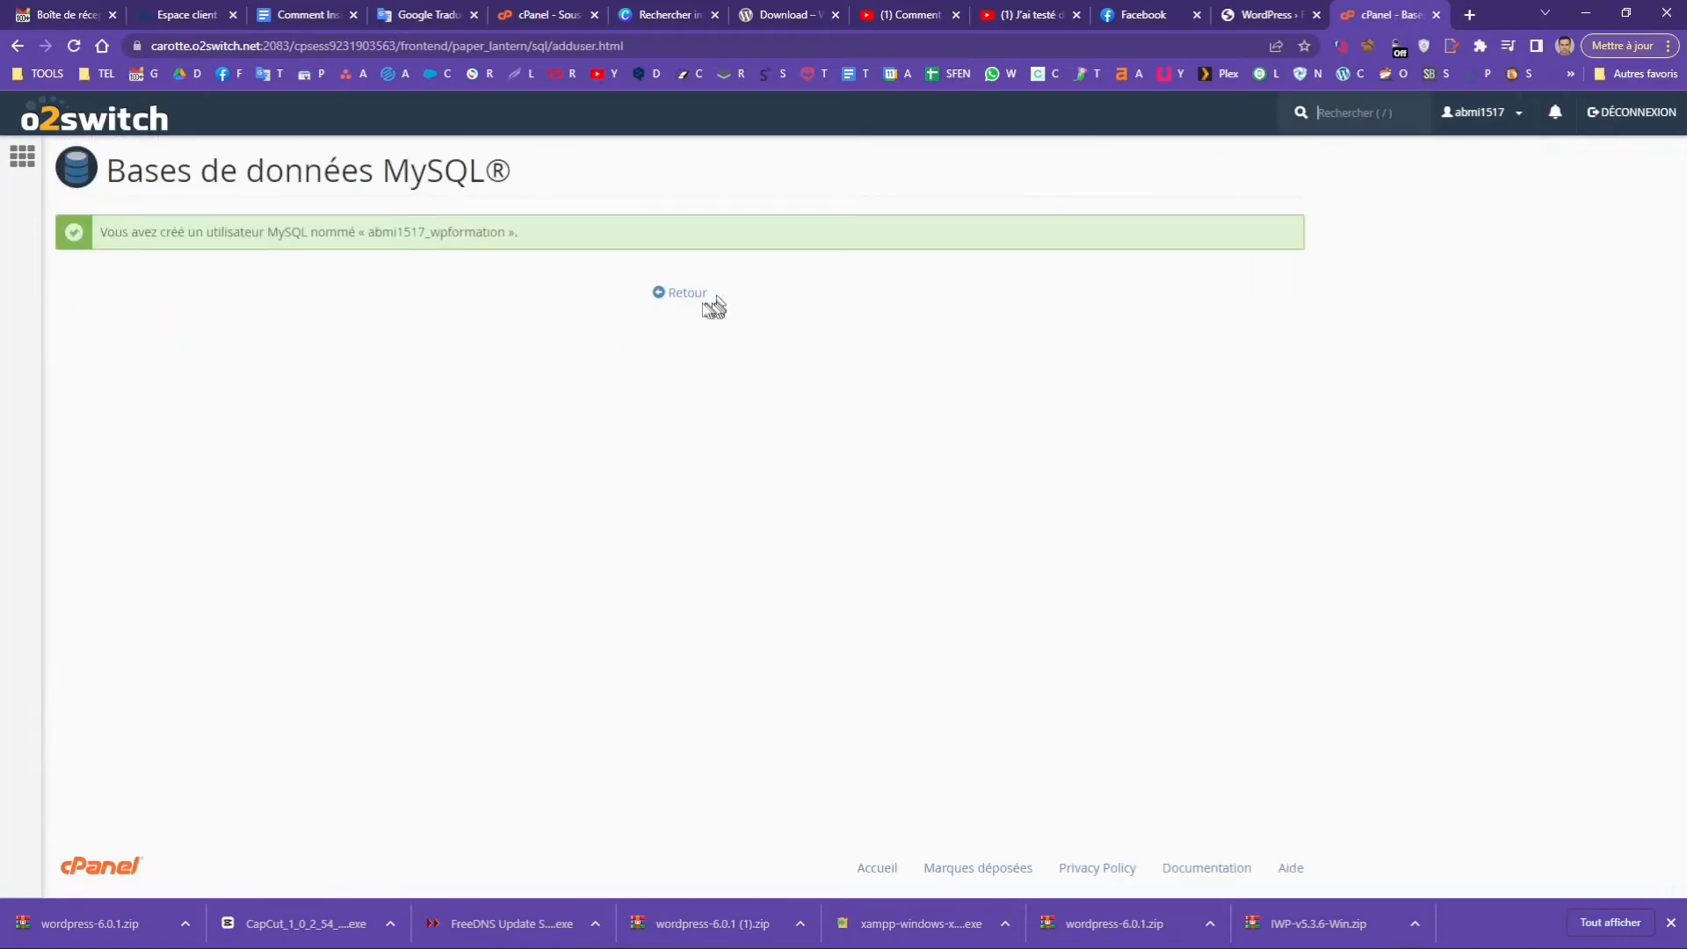
pyautogui.click(690, 296)
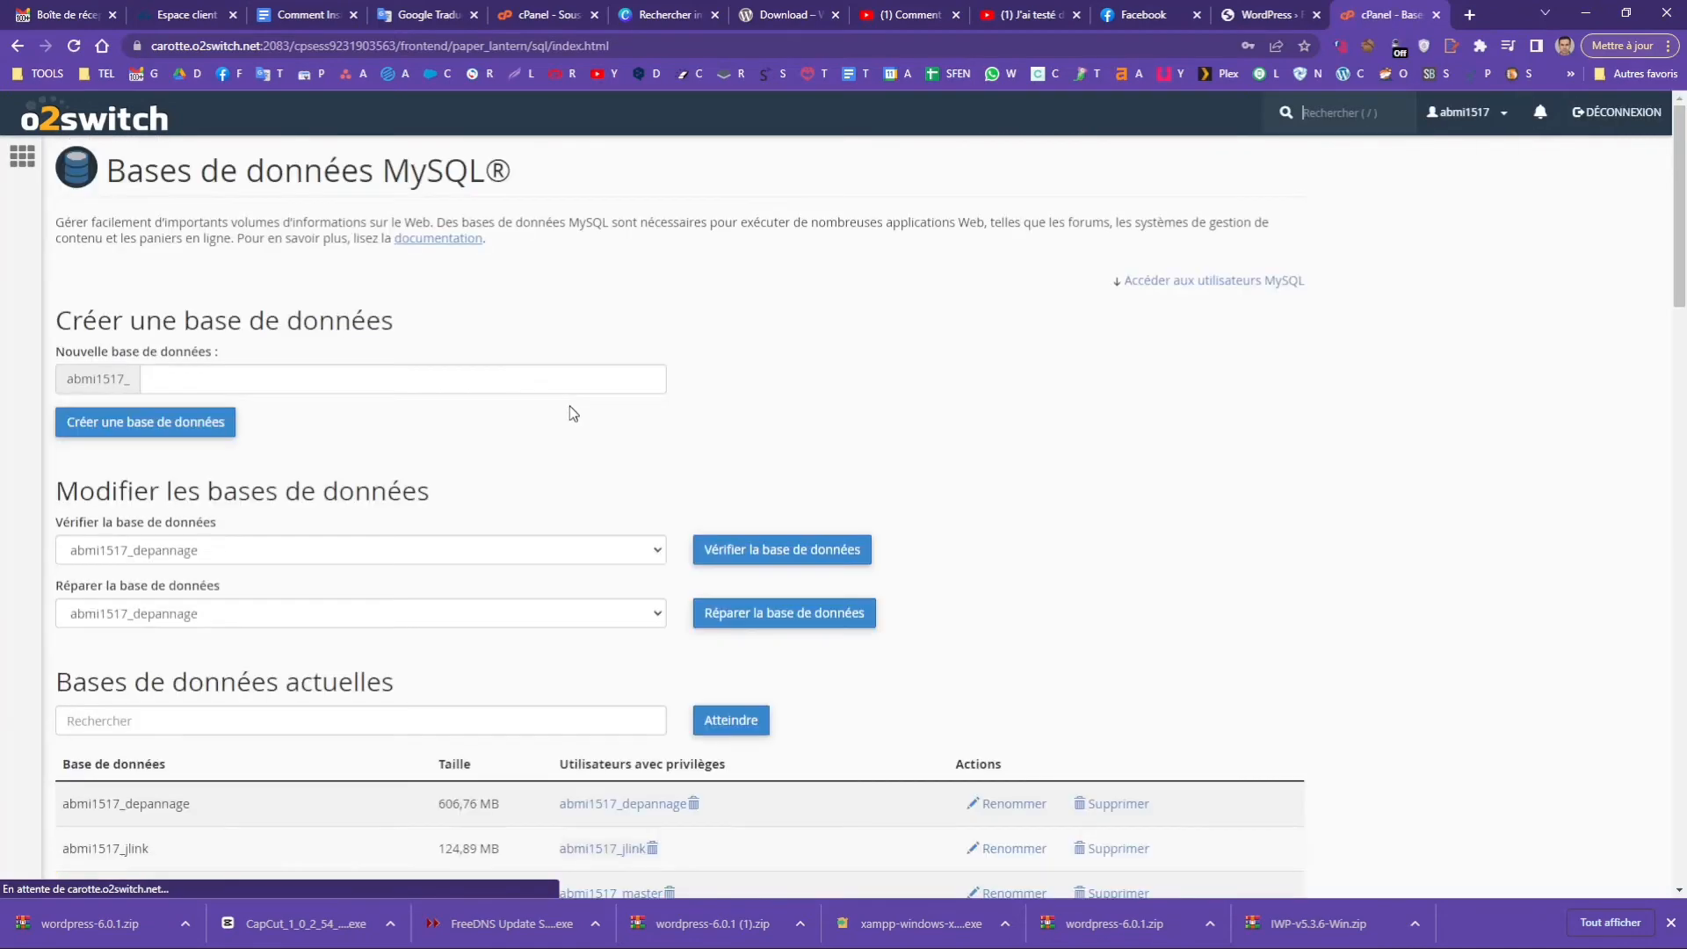
# Step: Add the wpformation MySQL user to the wpformation database in cPanel
pyautogui.scroll(-7, 571, 411)
pyautogui.scroll(-10, 572, 411)
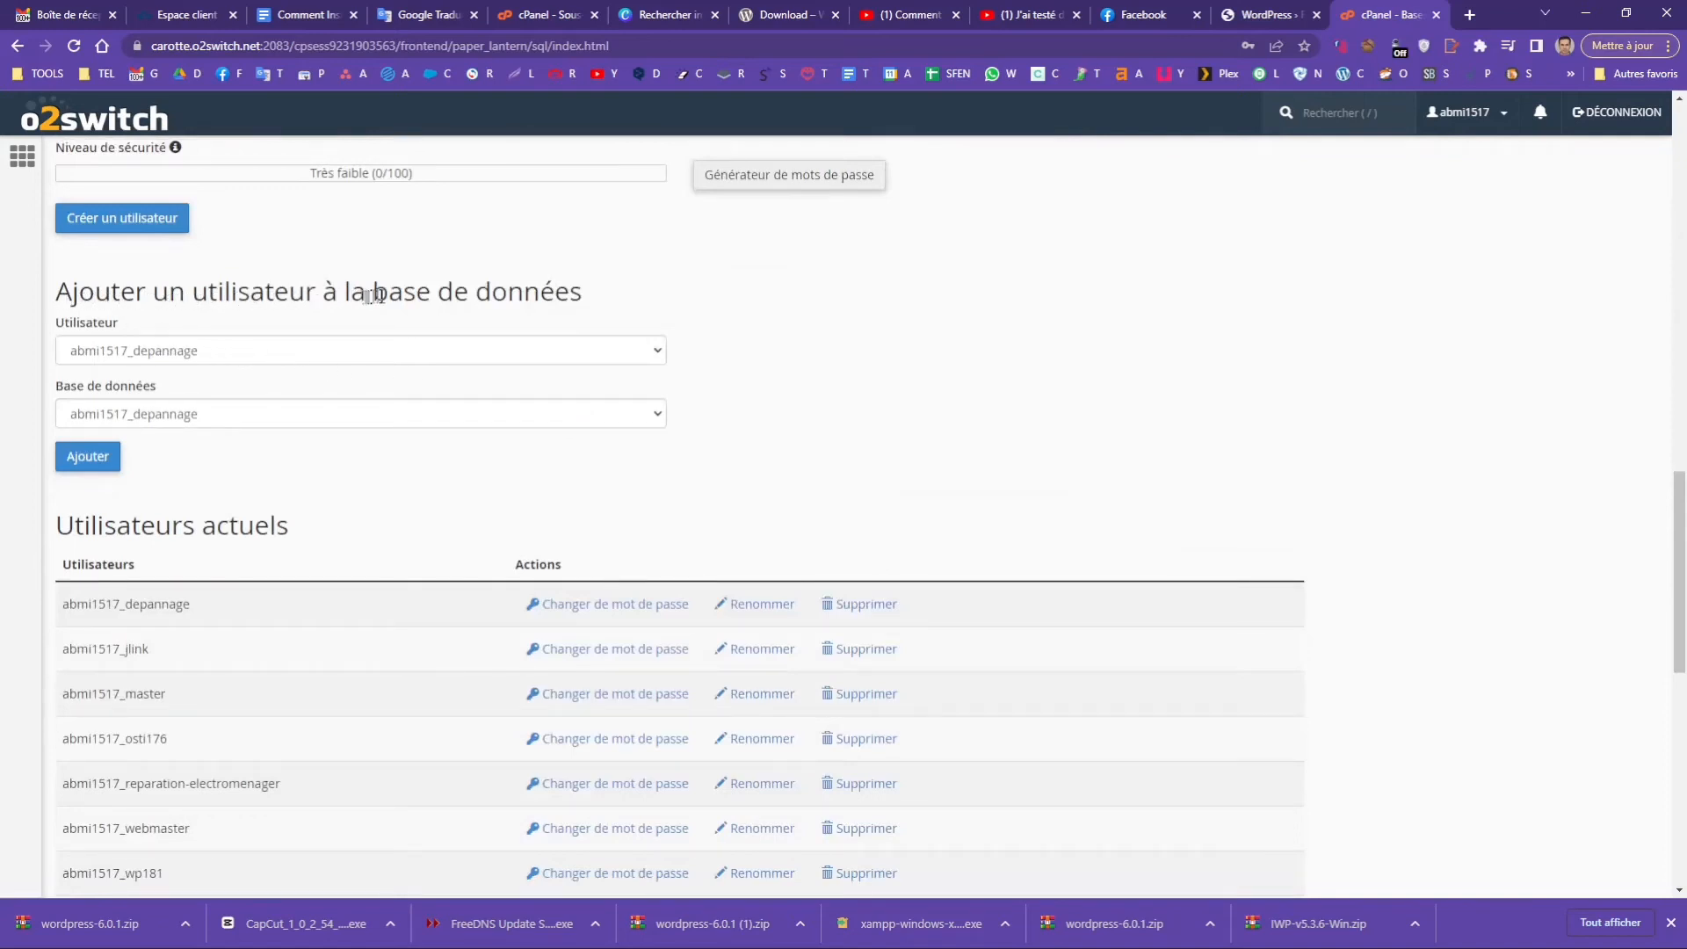
pyautogui.click(243, 356)
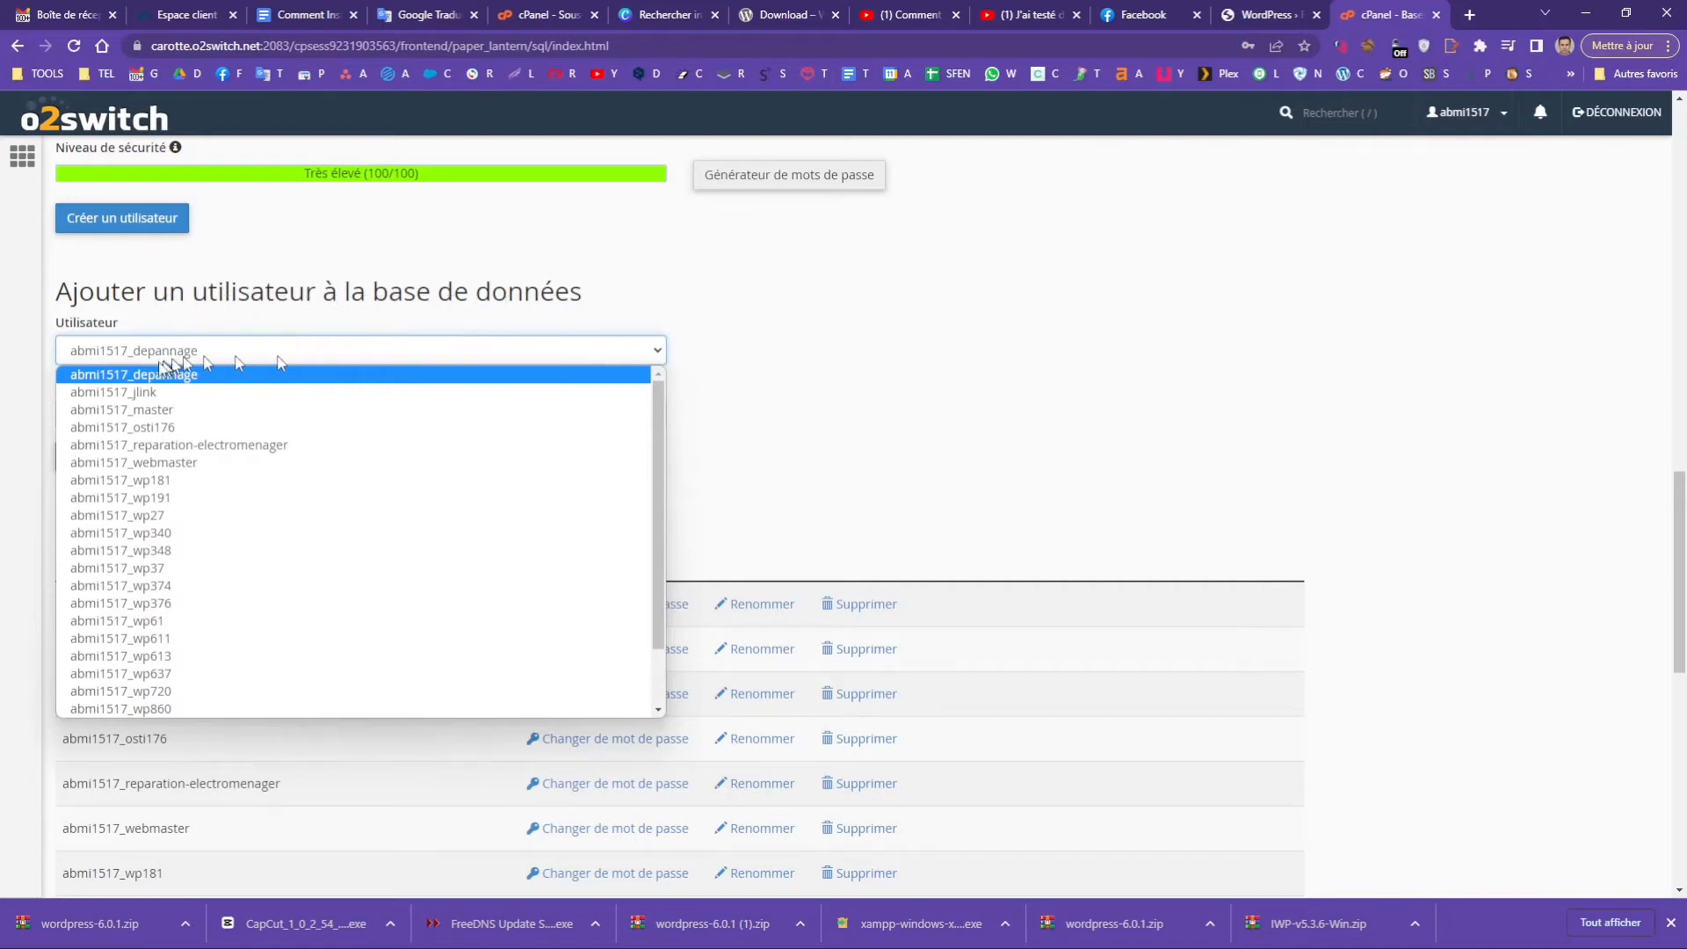
pyautogui.scroll(-1, 239, 475)
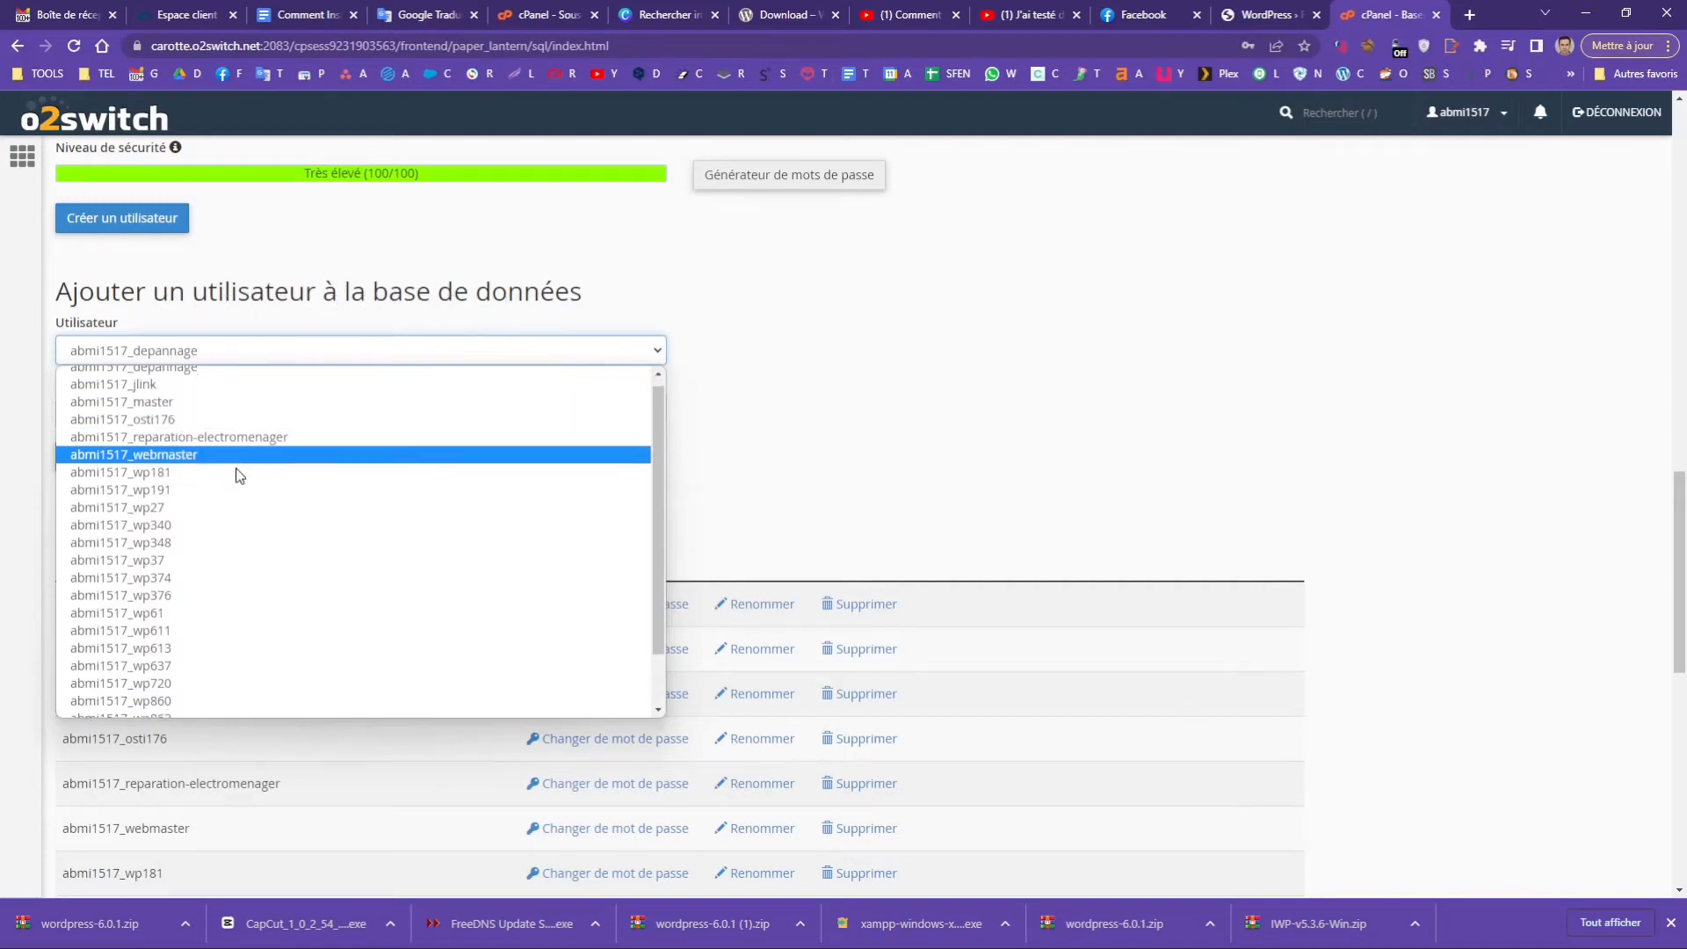
pyautogui.scroll(-2, 237, 474)
pyautogui.click(195, 688)
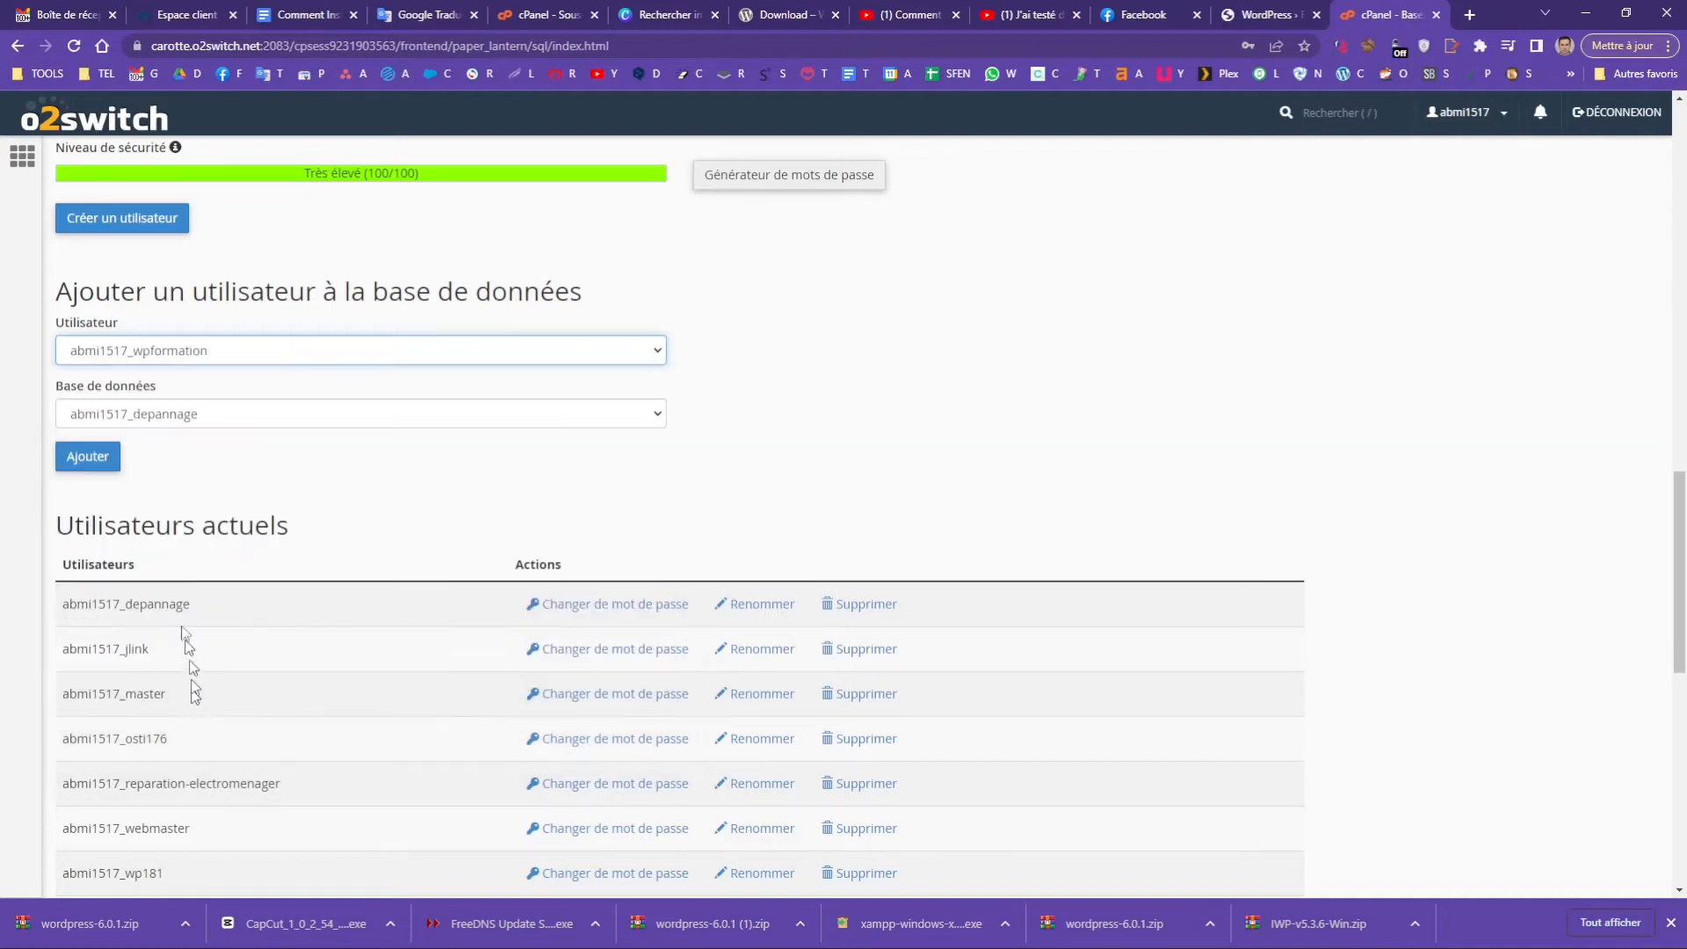
pyautogui.click(217, 420)
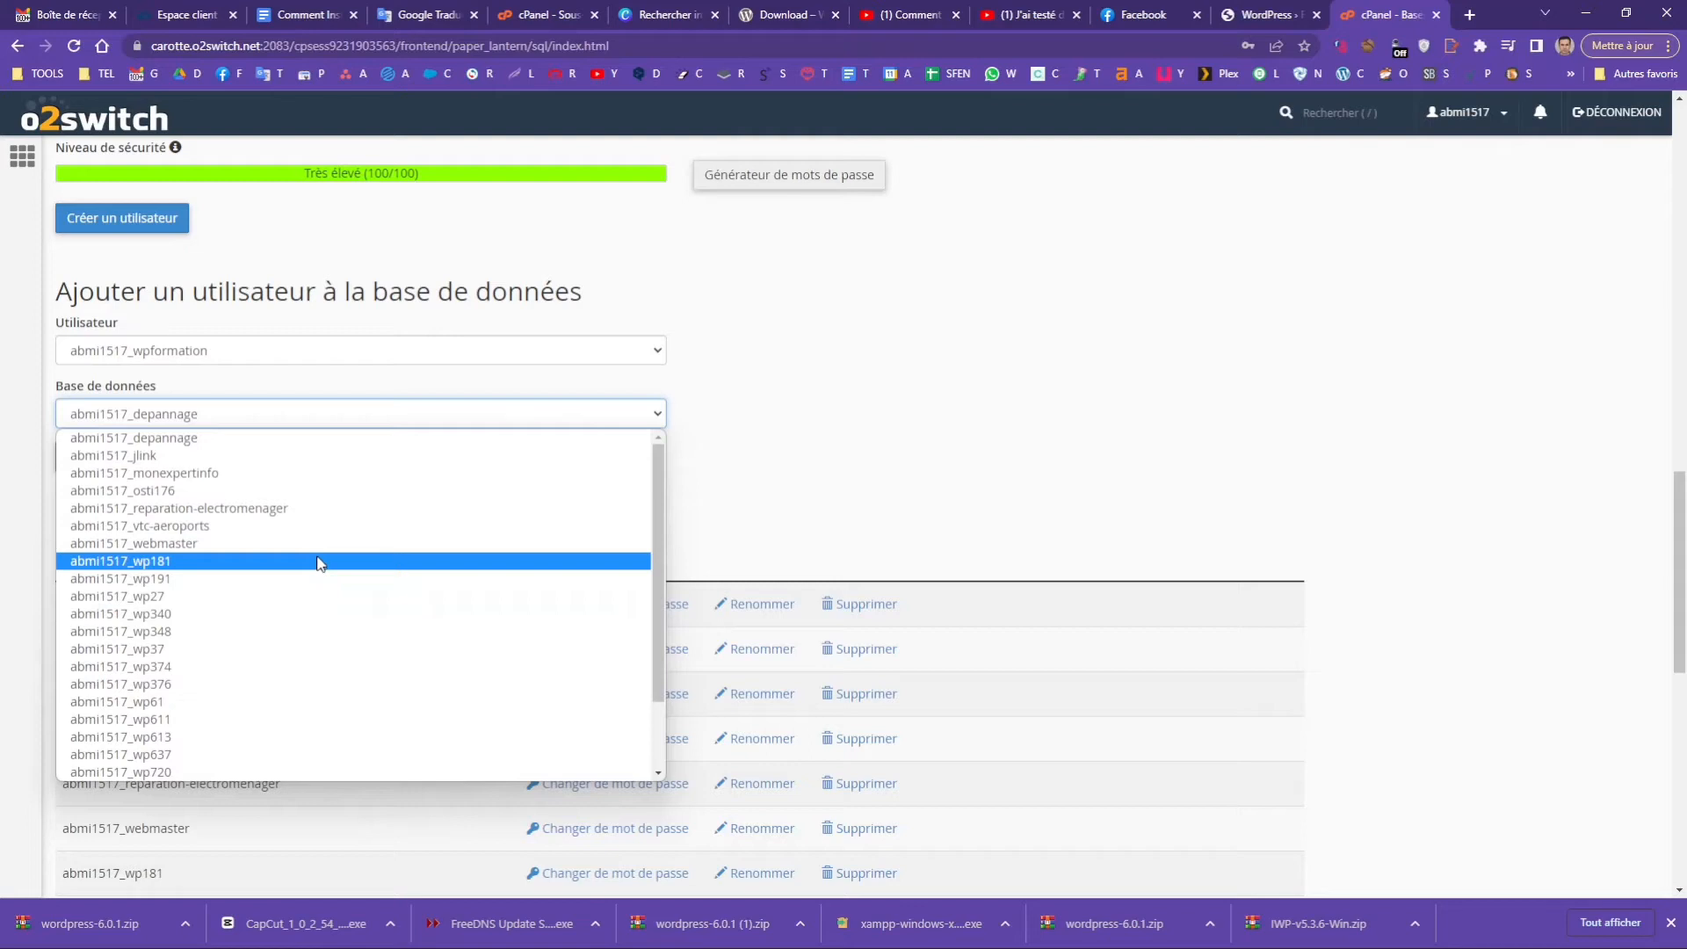
pyautogui.scroll(-2, 318, 562)
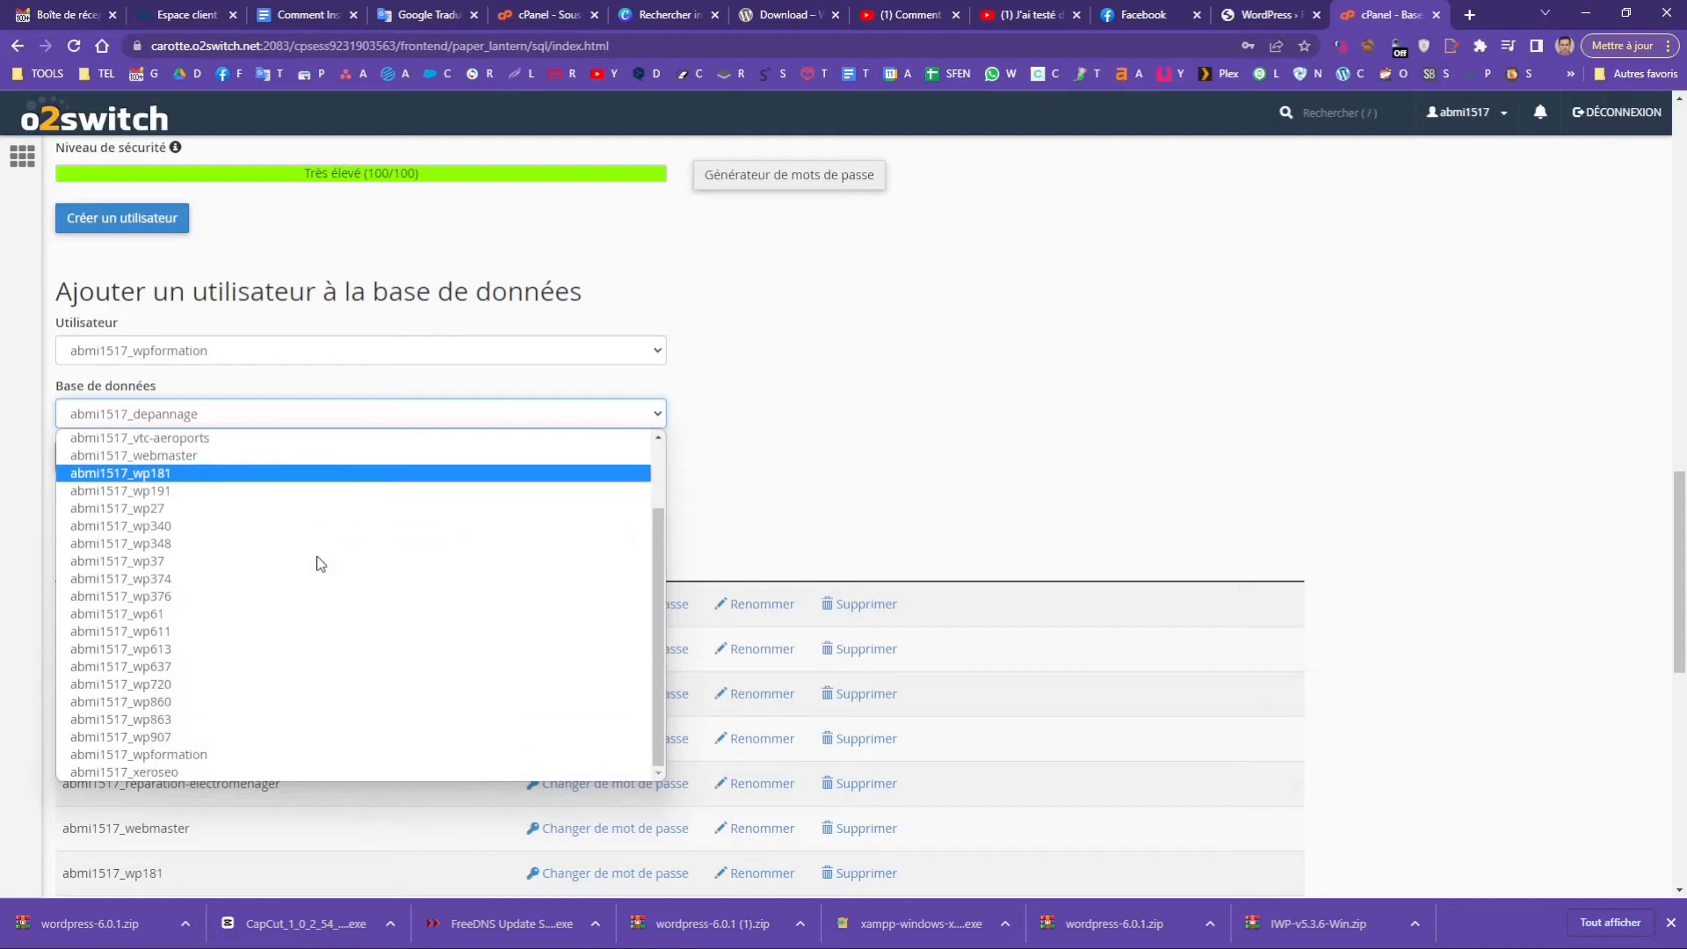
pyautogui.click(226, 754)
pyautogui.click(95, 468)
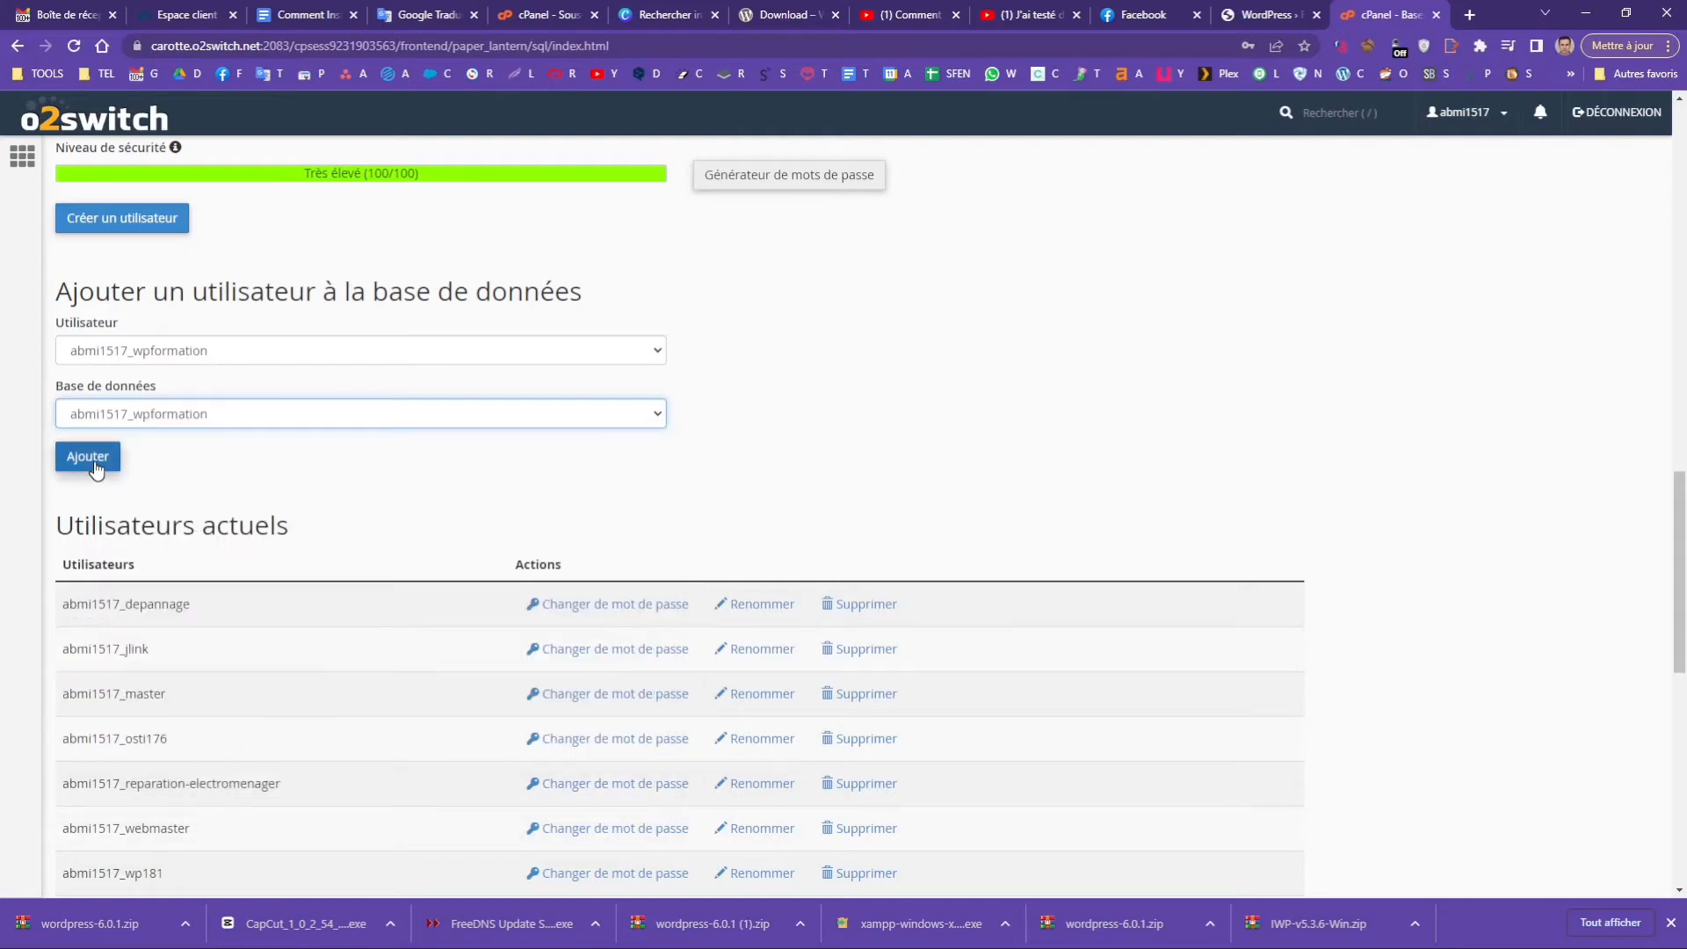
pyautogui.click(95, 468)
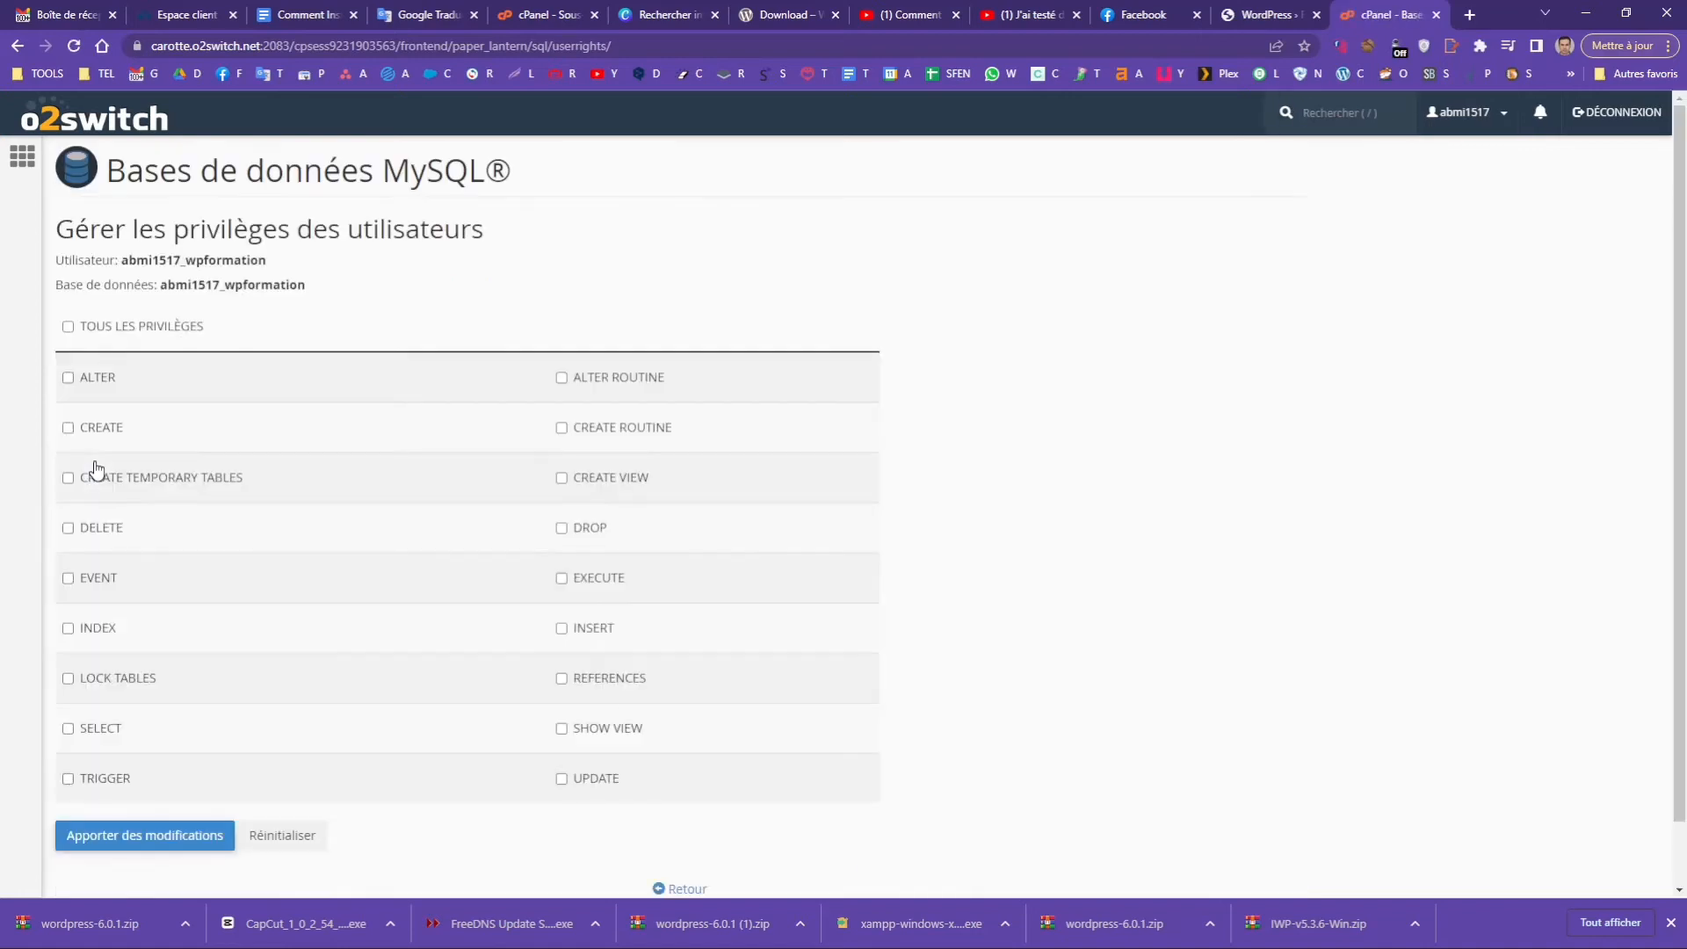
# Step: Grant the wpformation user all privileges on the wpformation database and save the changes
pyautogui.click(154, 328)
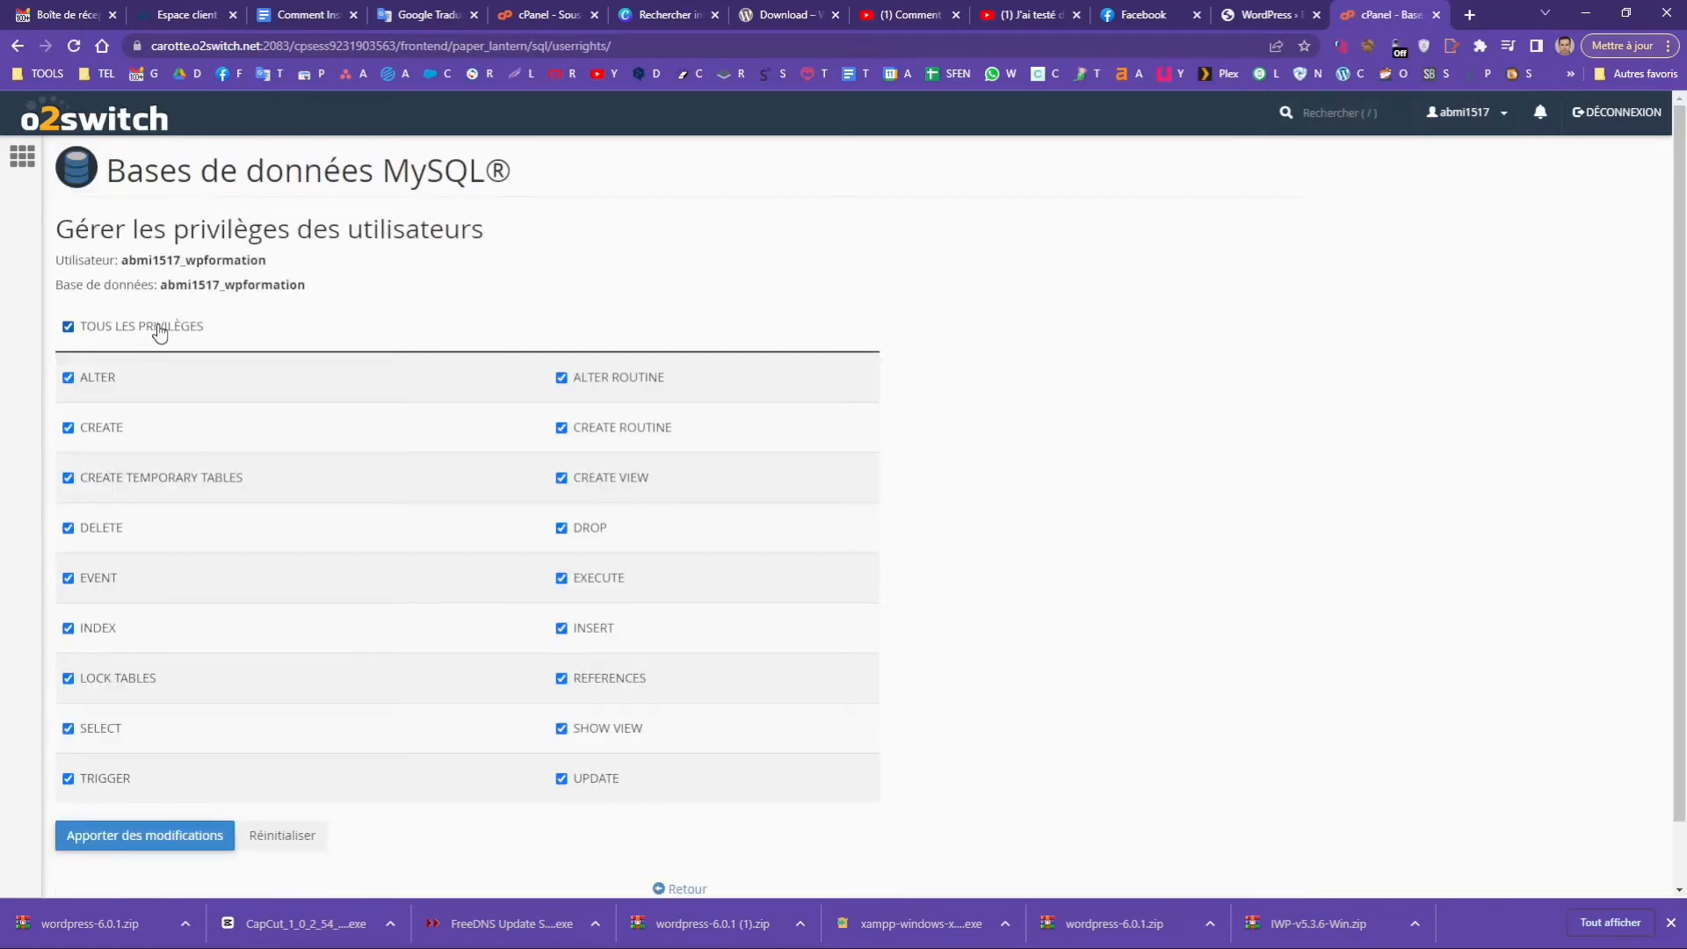
pyautogui.click(145, 845)
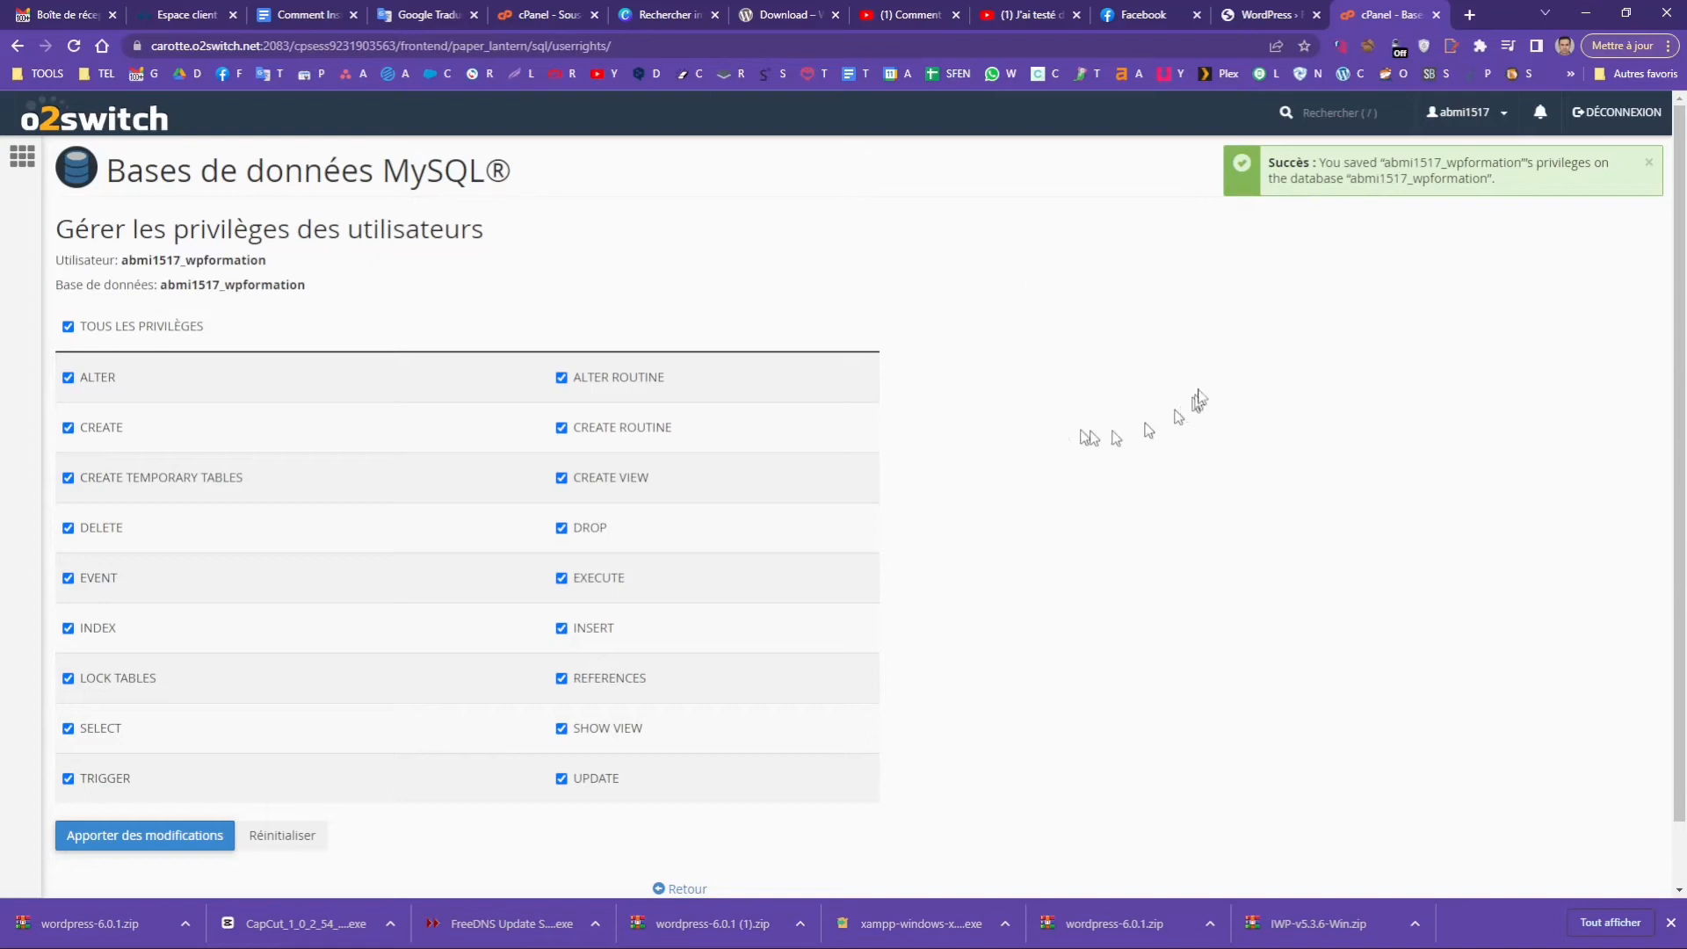
# Step: Copy the database name recorded in Notepad into the database name and username fields of the WordPress setup form
pyautogui.click(1257, 18)
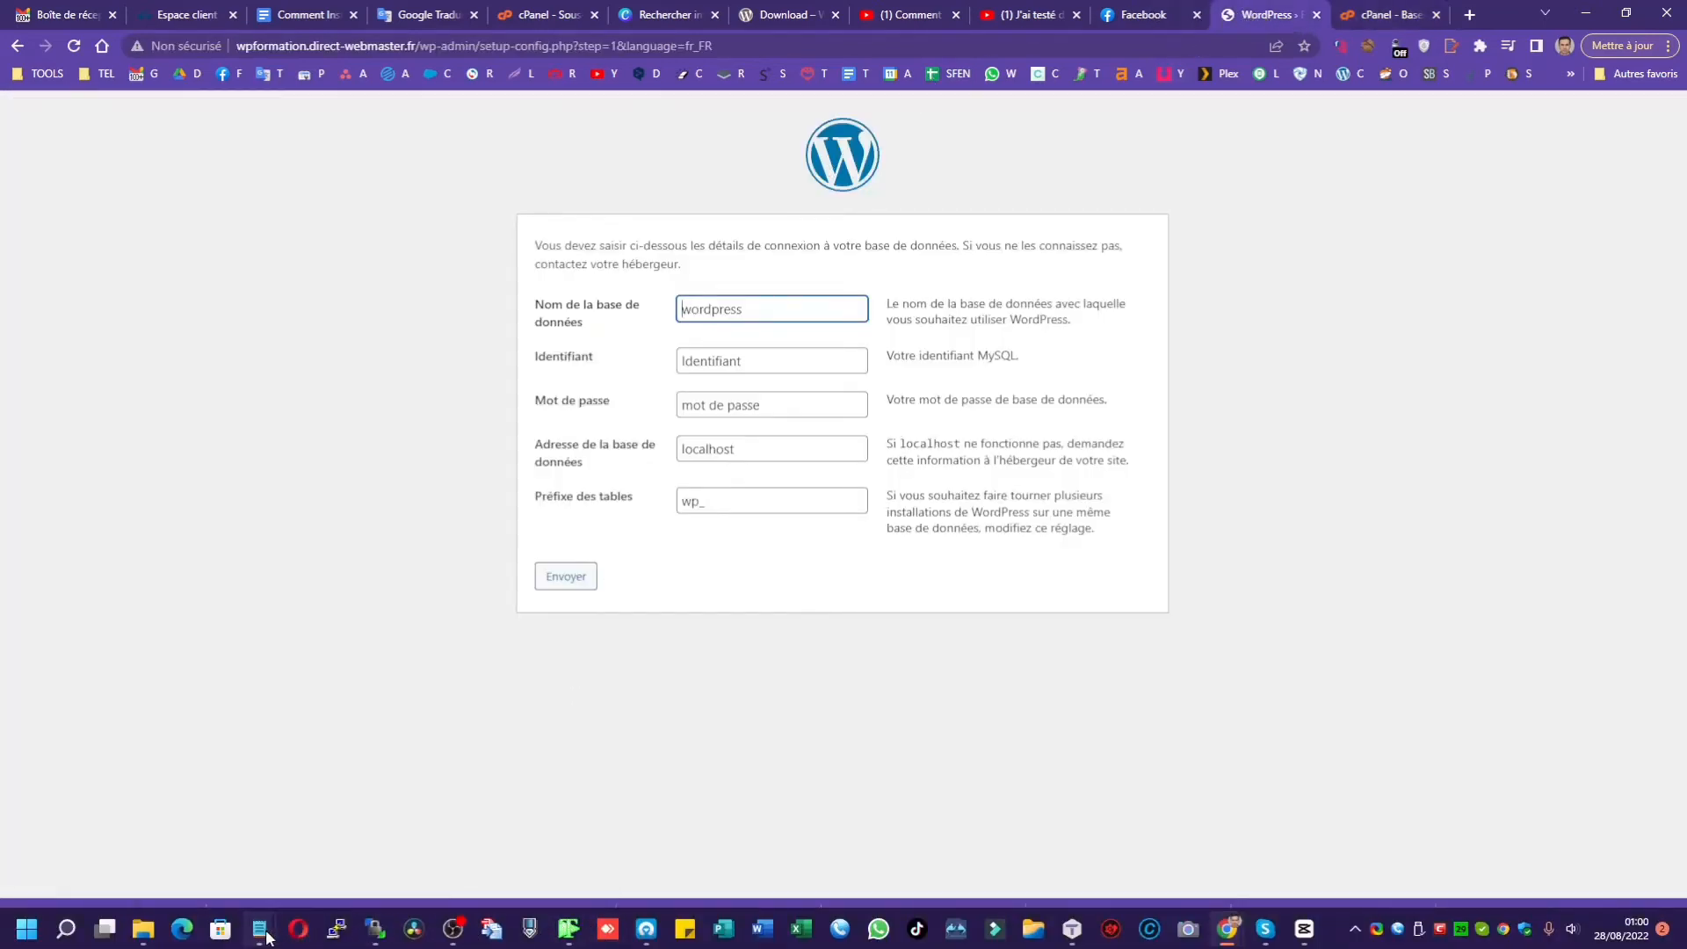
pyautogui.moveTo(265, 934)
pyautogui.click(305, 837)
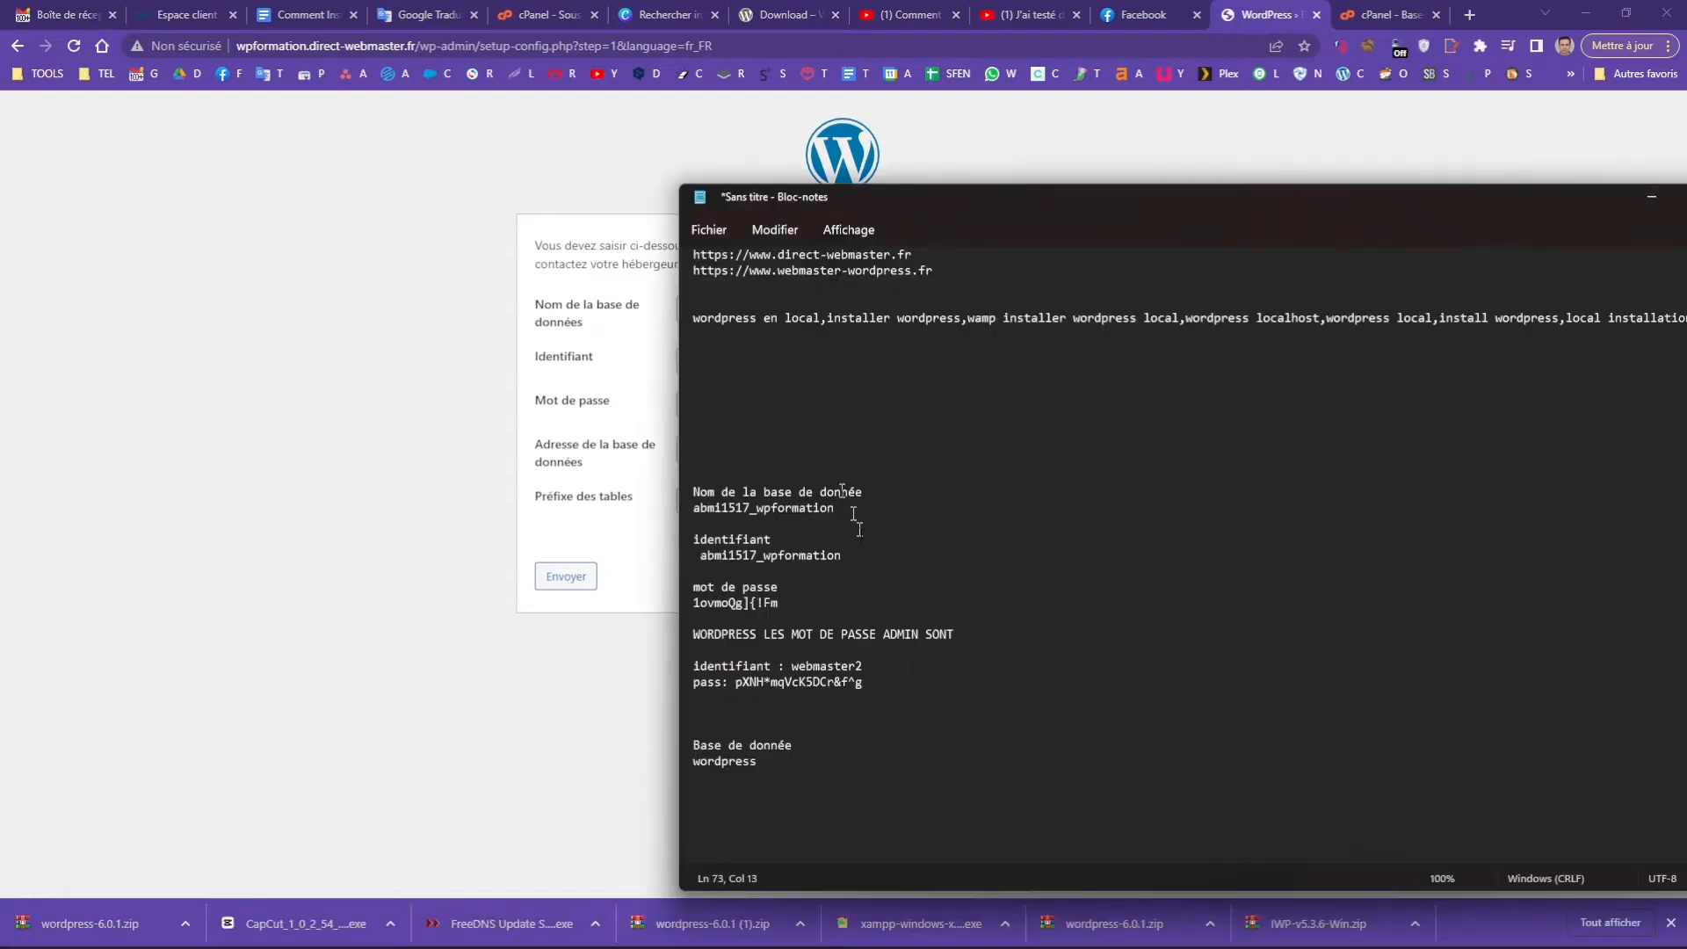
pyautogui.moveTo(854, 514); pyautogui.dragTo(698, 512)
pyautogui.hotkey('ctrl', 'c')
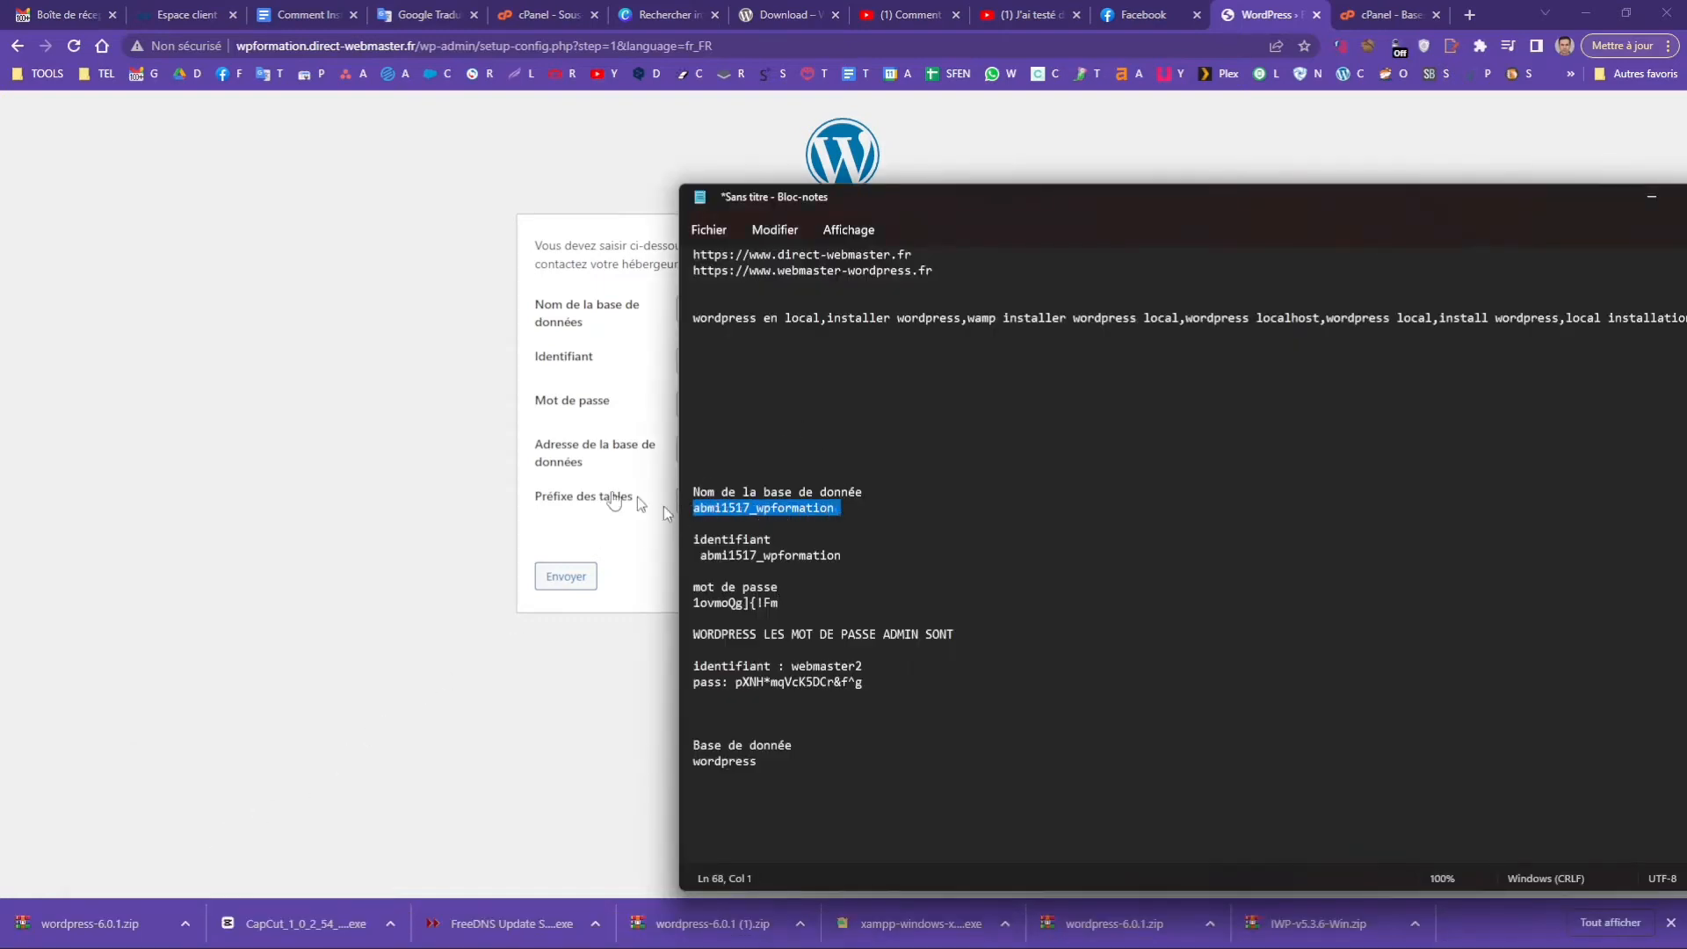
pyautogui.click(408, 455)
pyautogui.moveTo(774, 312); pyautogui.dragTo(651, 316)
pyautogui.hotkey('ctrl', 'v')
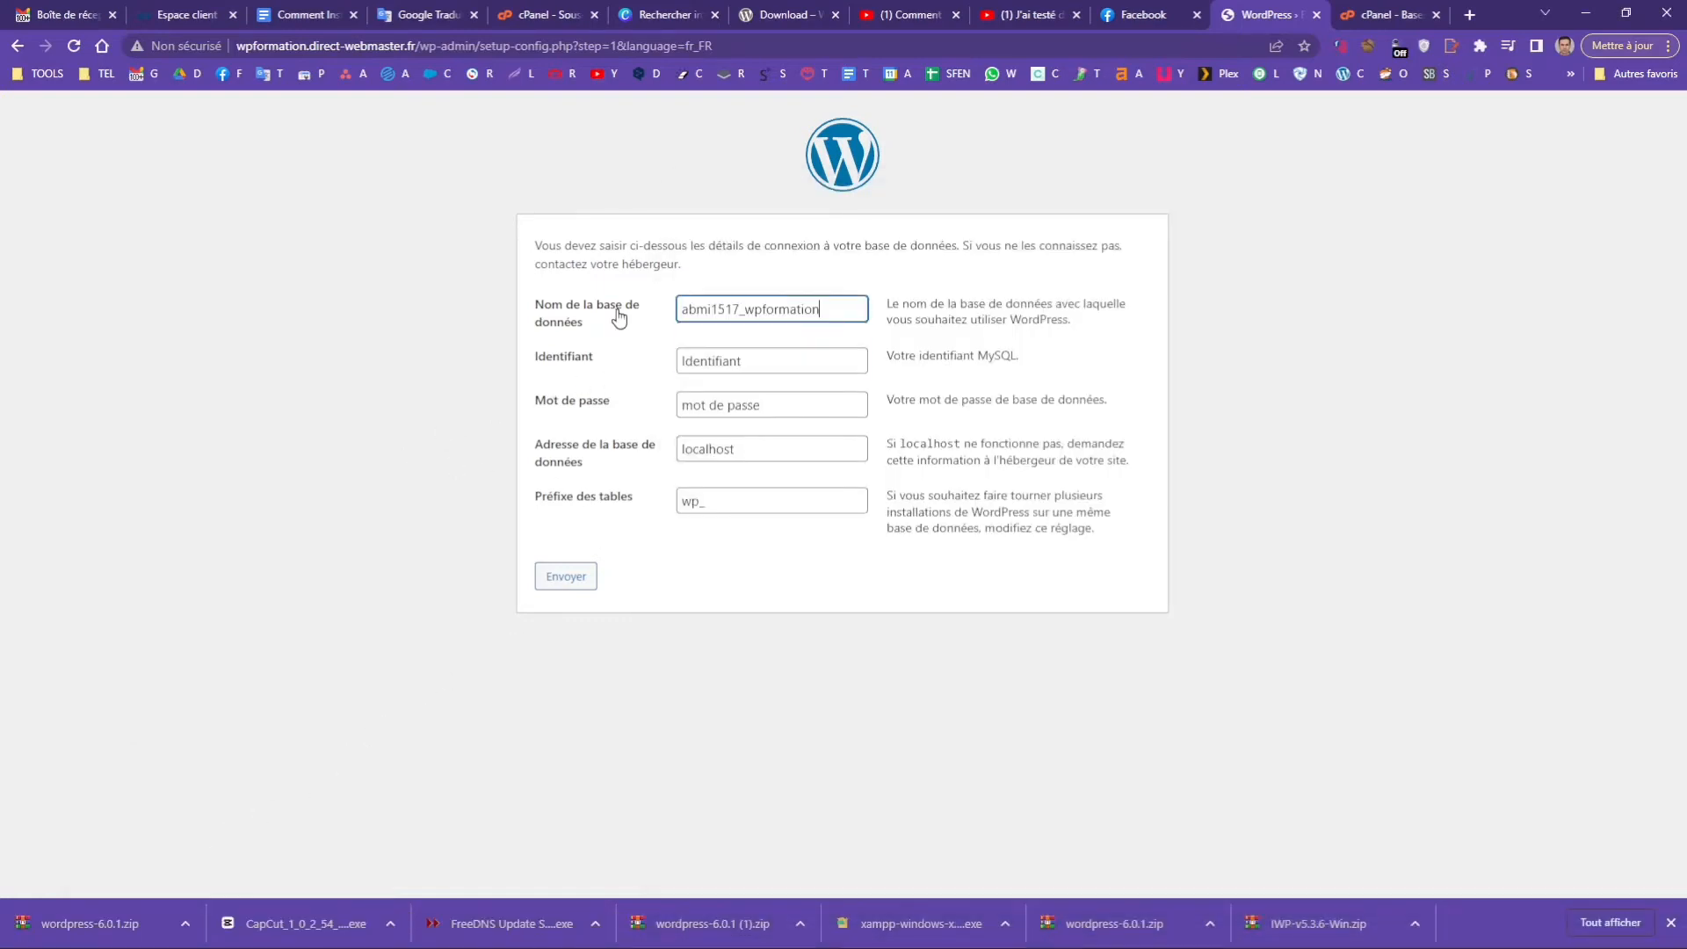
pyautogui.doubleClick(749, 360)
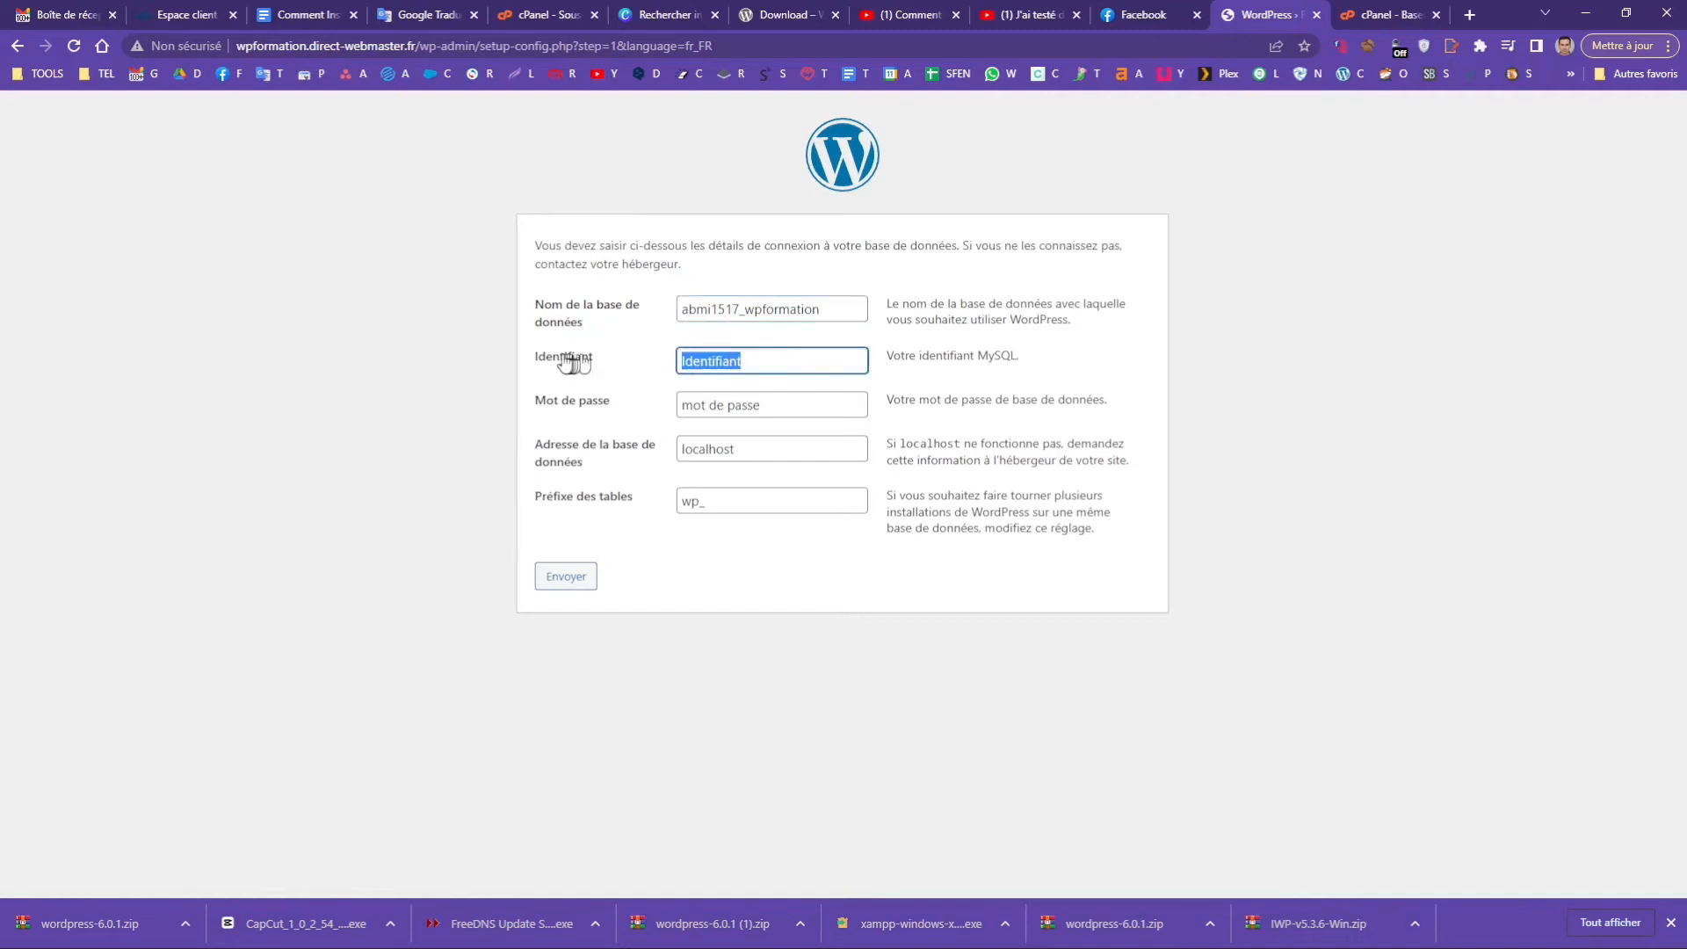
pyautogui.hotkey('ctrl', 'v')
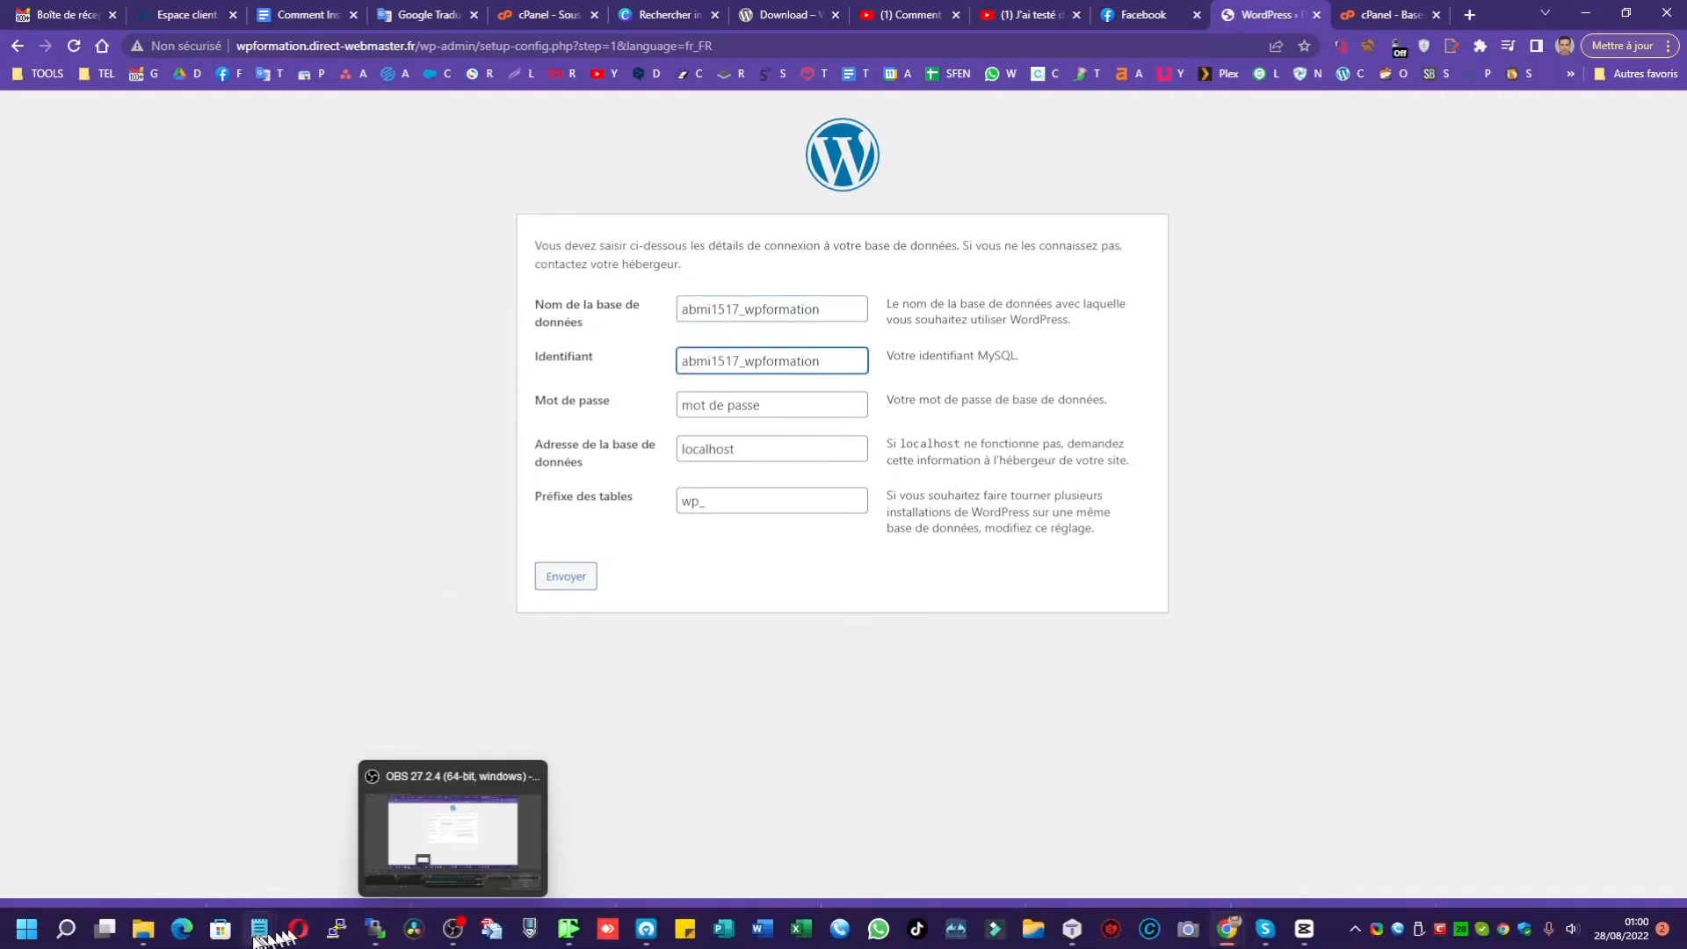
# Step: Copy the database password recorded in Notepad and paste it into the password field of the WordPress setup form
pyautogui.click(259, 932)
pyautogui.click(341, 798)
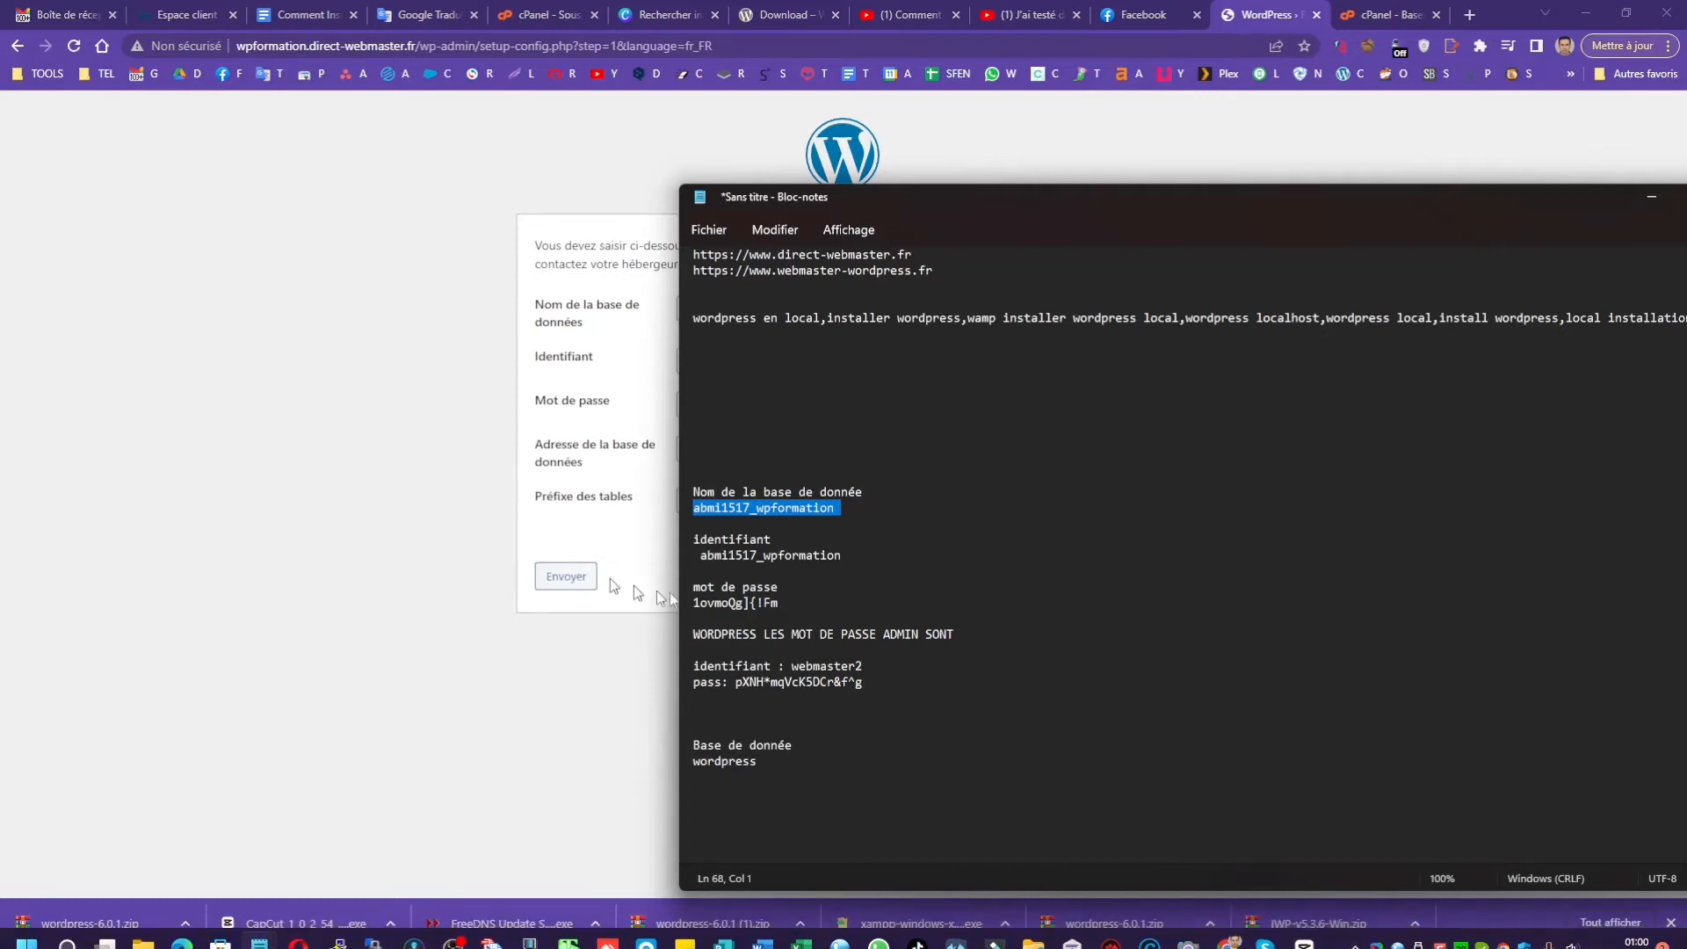
pyautogui.moveTo(775, 602); pyautogui.dragTo(691, 601)
pyautogui.hotkey('ctrl', 'c')
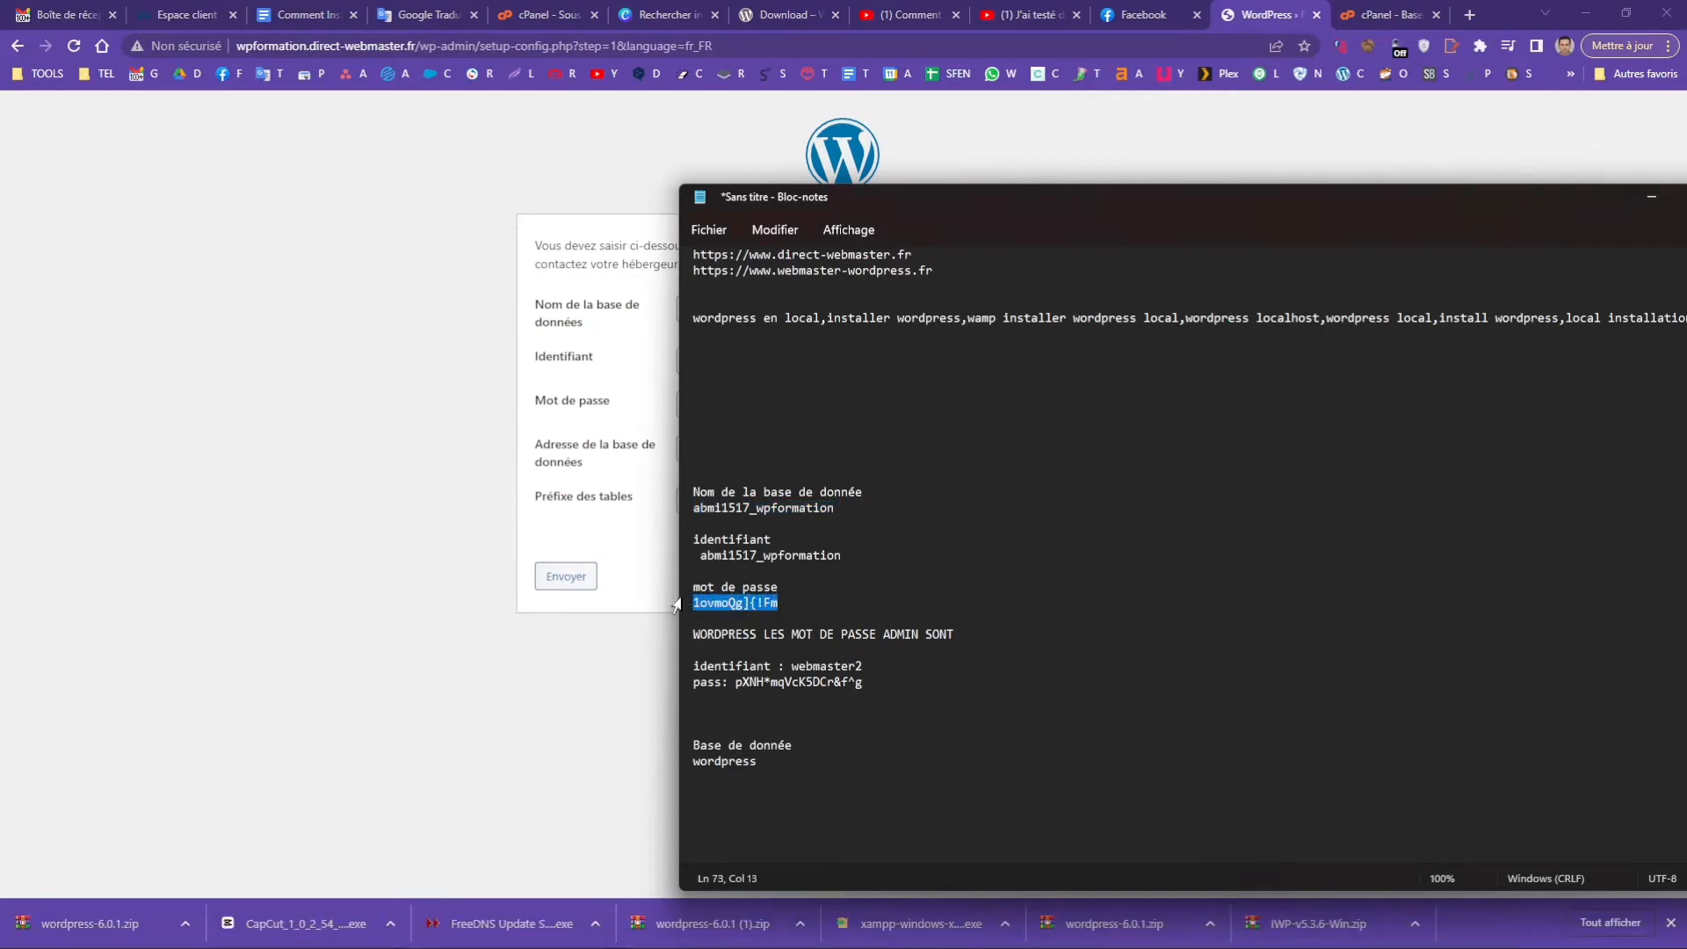
pyautogui.click(499, 527)
pyautogui.click(743, 448)
pyautogui.click(782, 407)
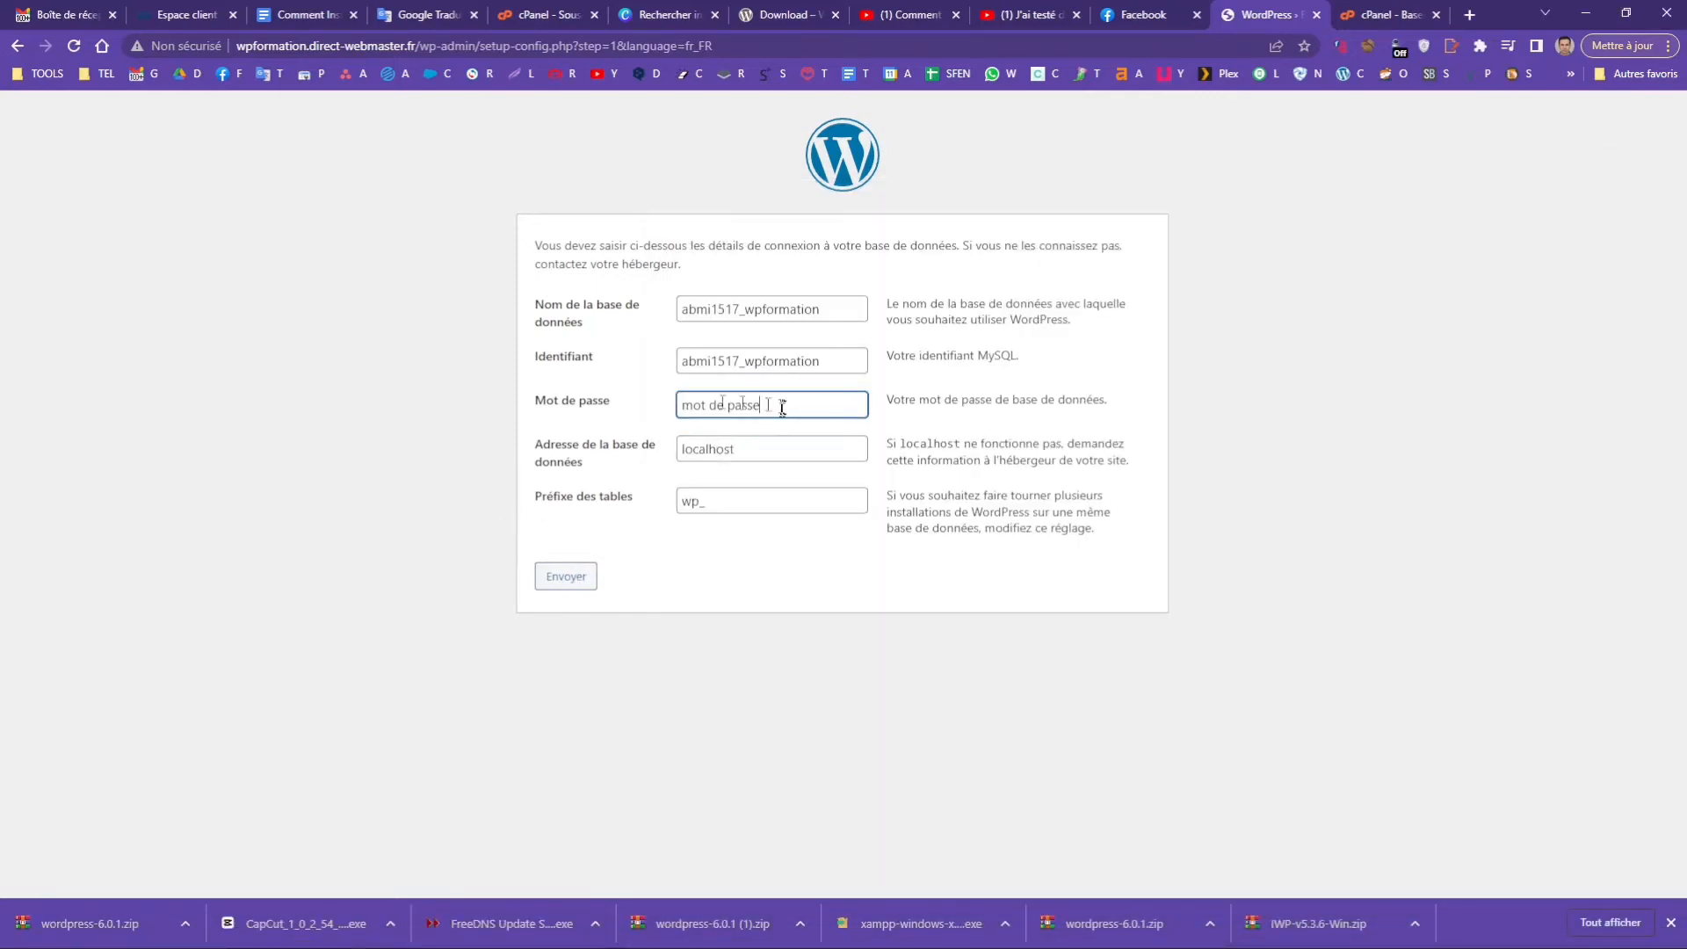
pyautogui.moveTo(782, 406); pyautogui.dragTo(625, 410)
pyautogui.hotkey('ctrl', 'v')
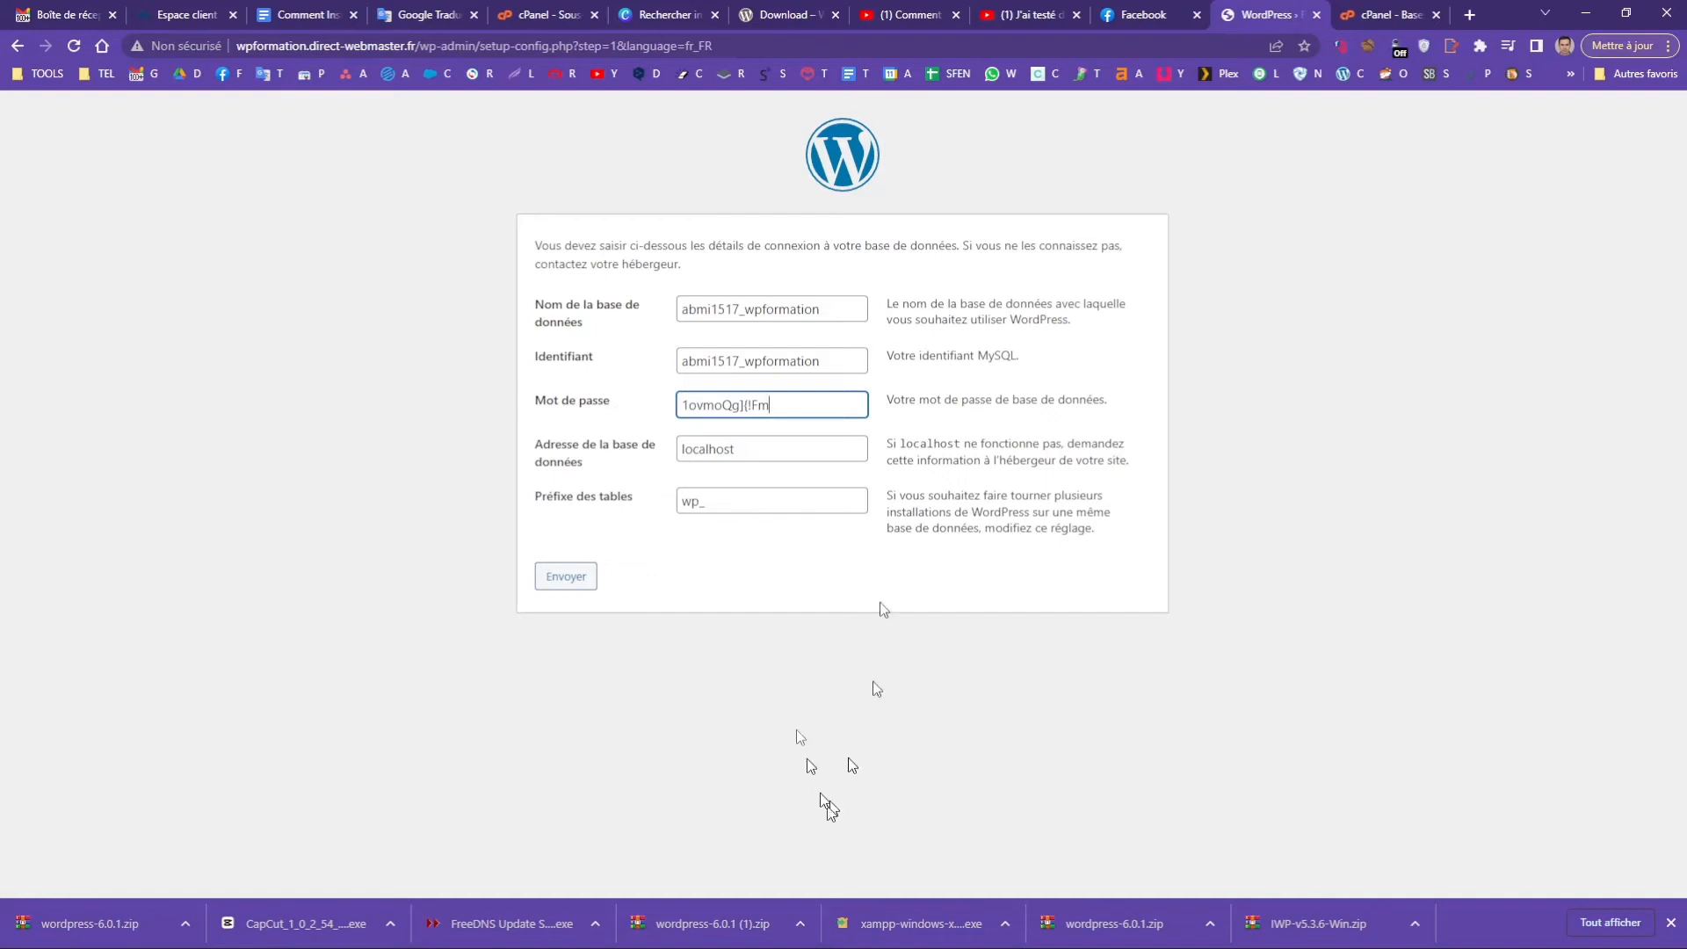
# Step: Set the table prefix to xftd_ and submit the database connection details
pyautogui.click(689, 501)
pyautogui.moveTo(703, 503); pyautogui.dragTo(673, 510)
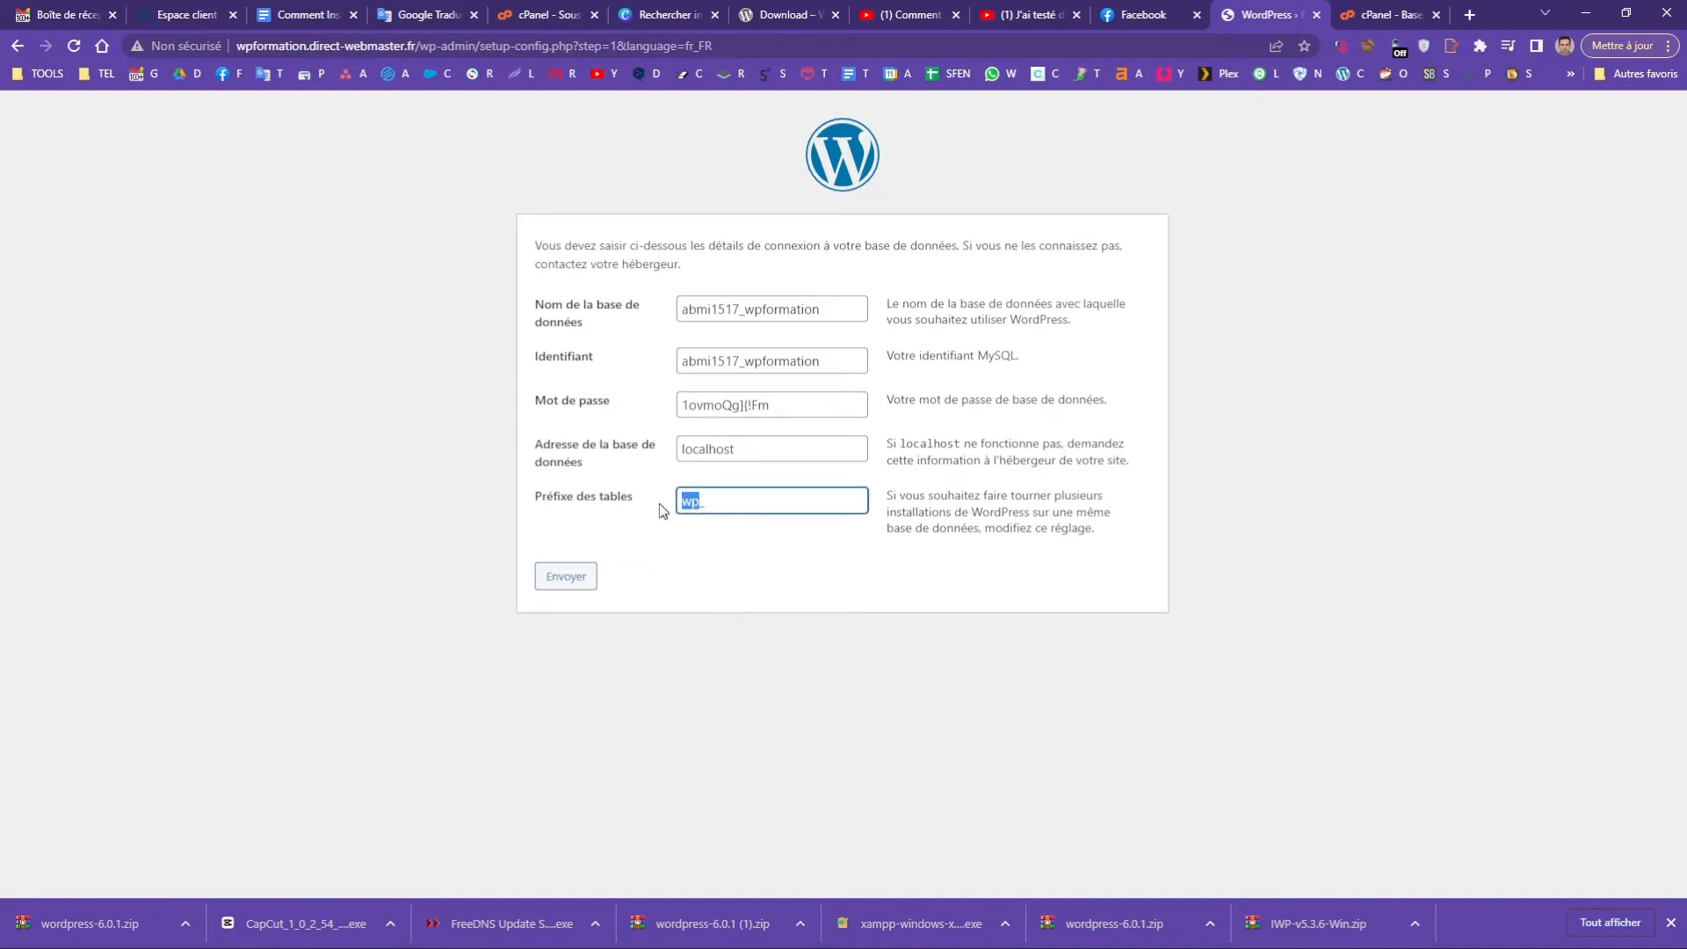
pyautogui.write('xftd_')
pyautogui.click(568, 577)
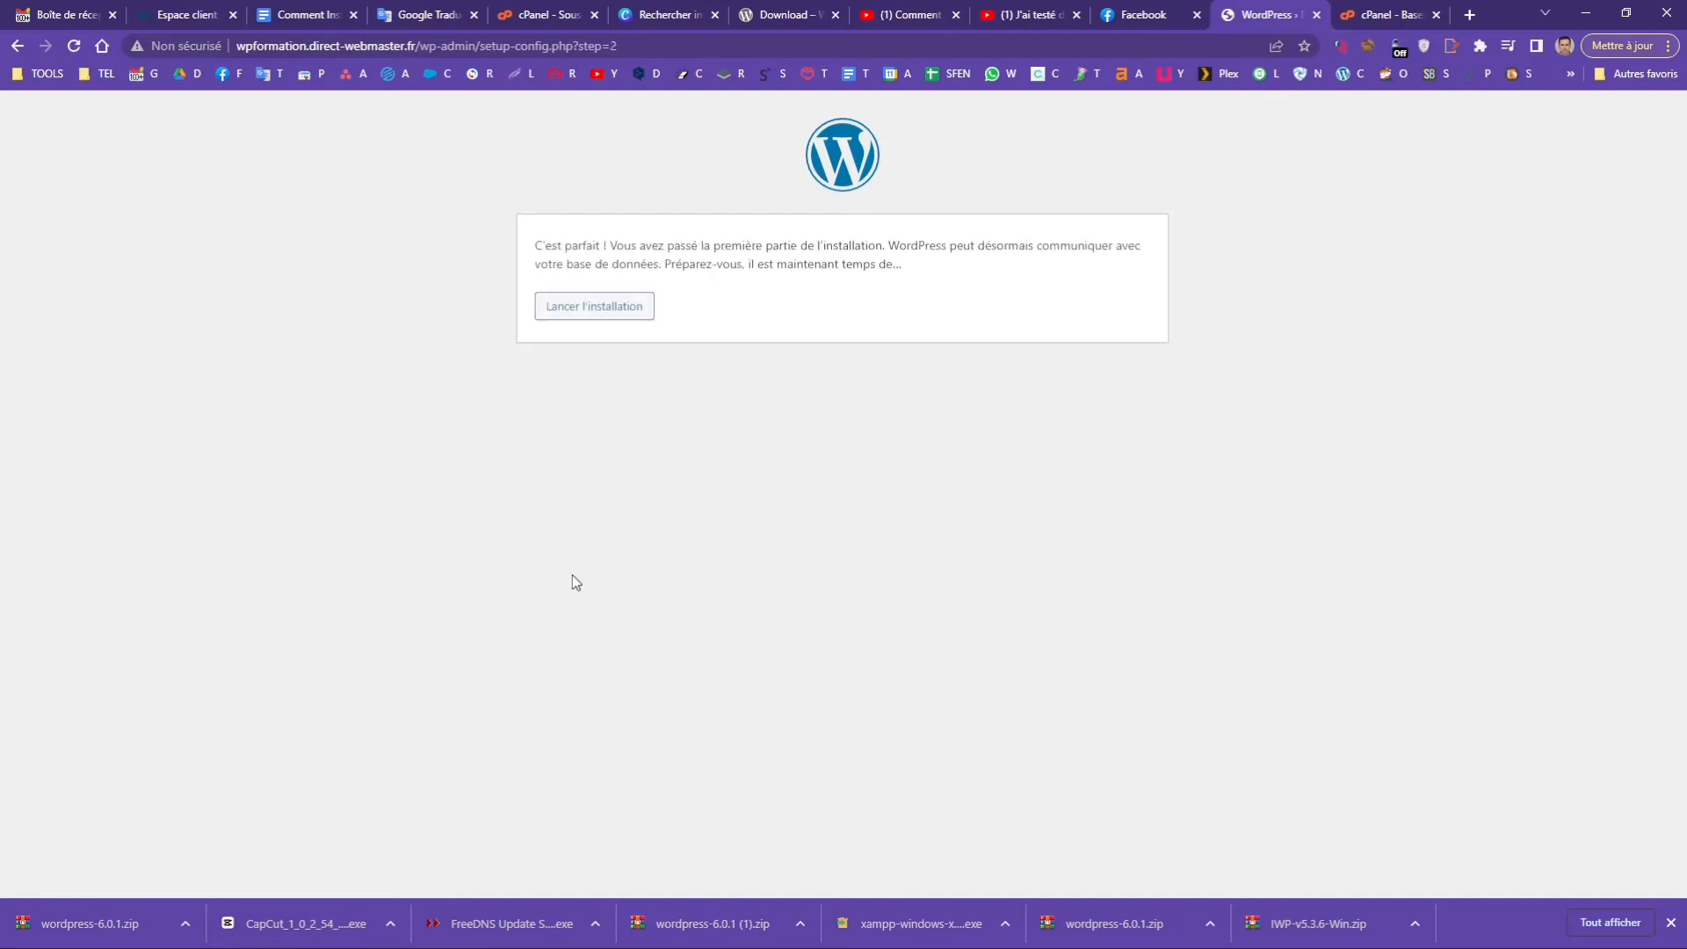
# Step: Launch the WordPress installation and fill in wpformation.fr as the site title and webmaster2 as the username
pyautogui.click(580, 309)
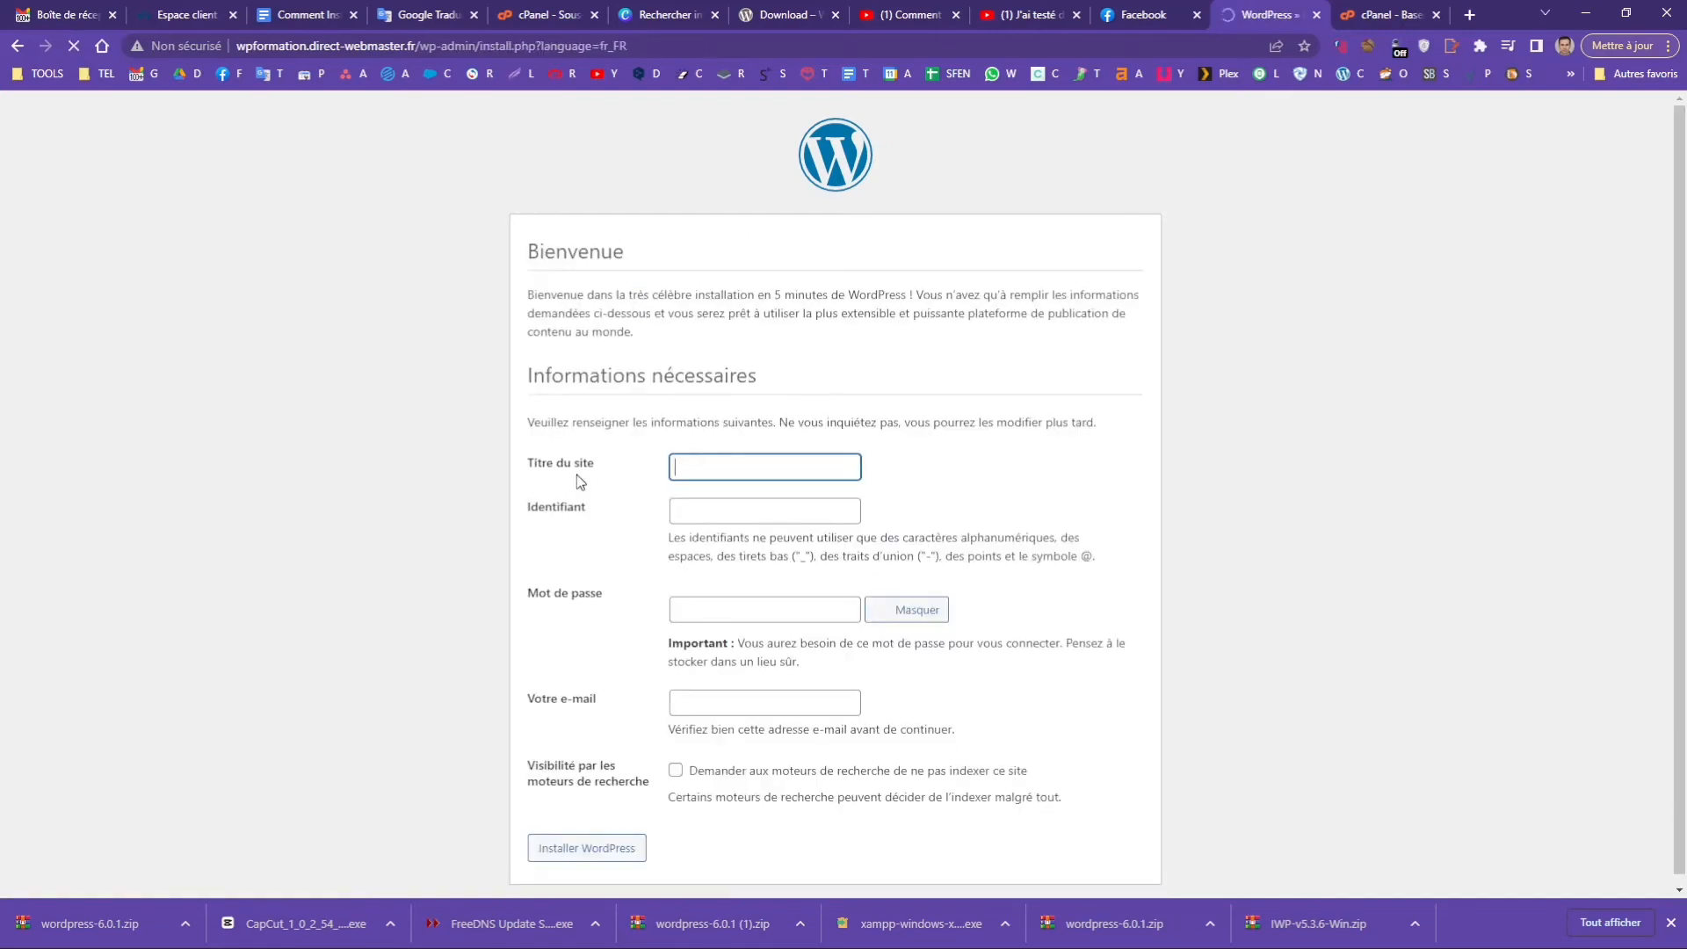
pyautogui.click(702, 463)
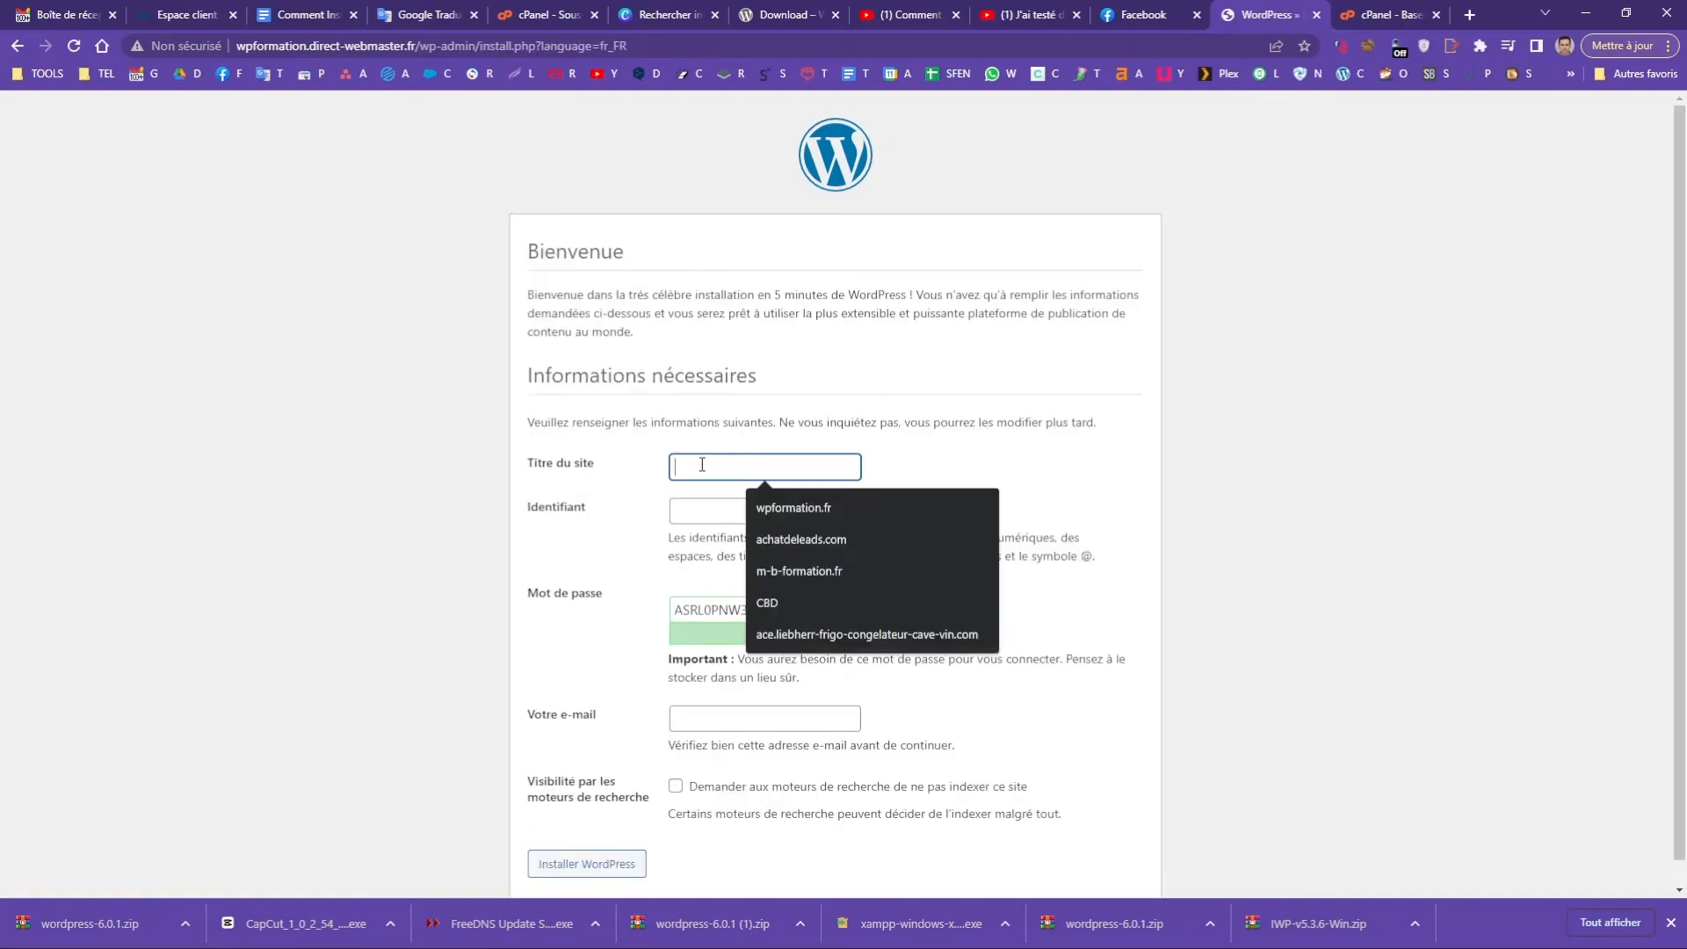
pyautogui.click(767, 501)
pyautogui.click(769, 514)
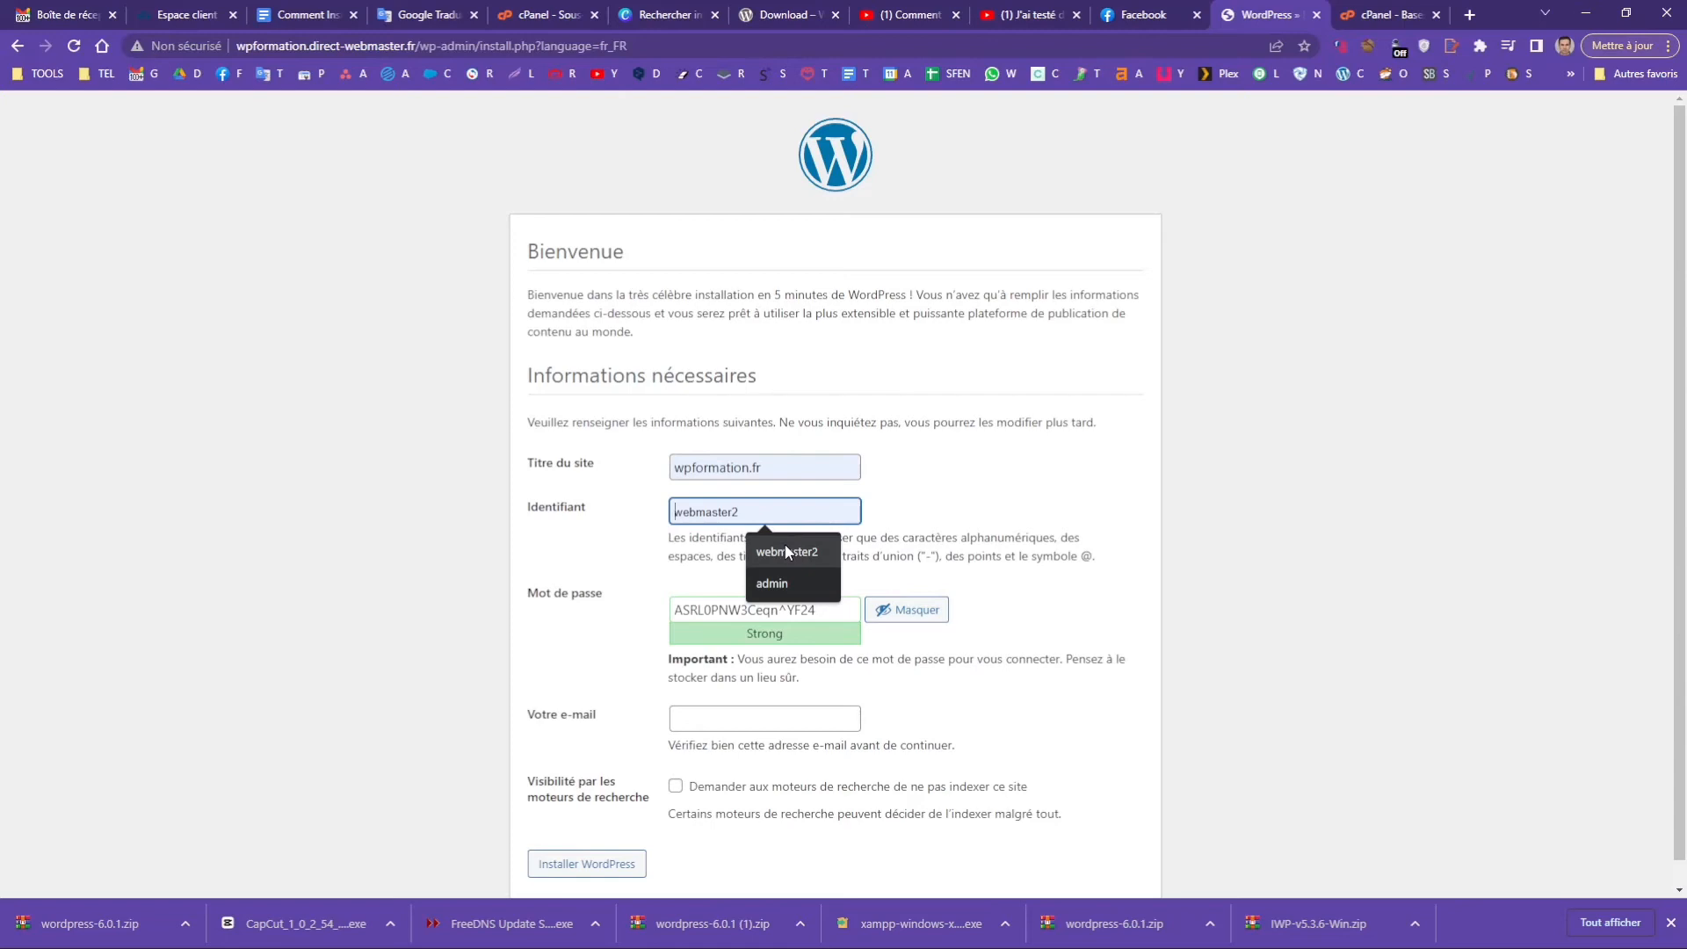
pyautogui.click(783, 551)
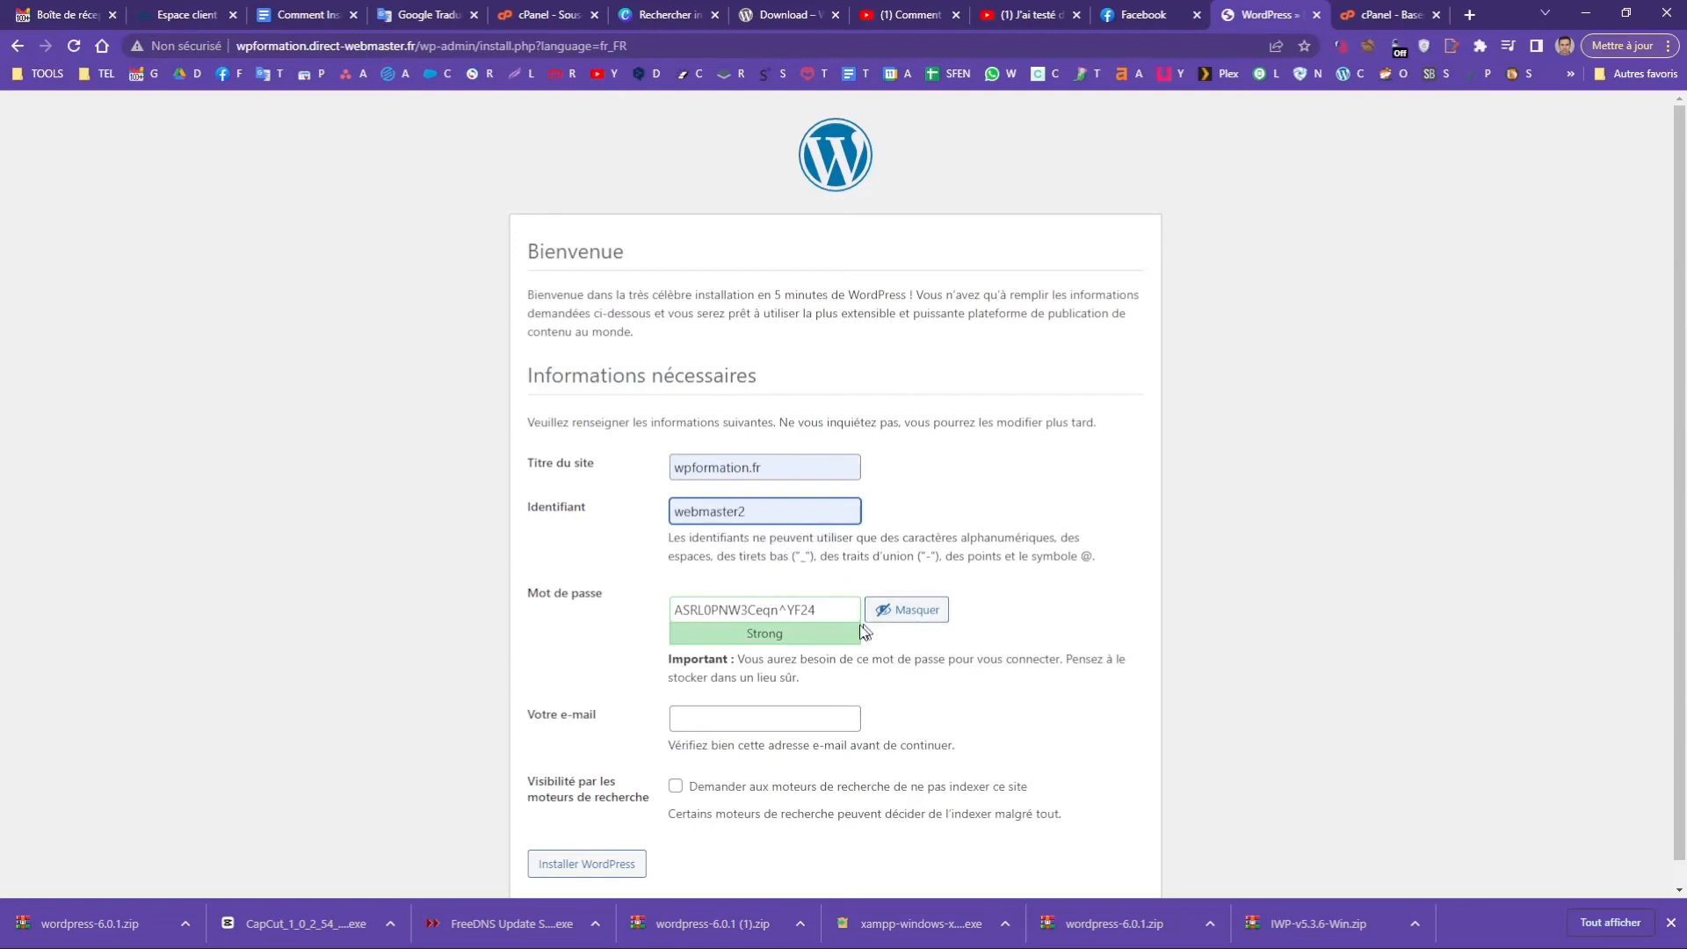
# Step: Replace the suggested WordPress password with the admin password recorded in Notepad
pyautogui.scroll(-1, 972, 687)
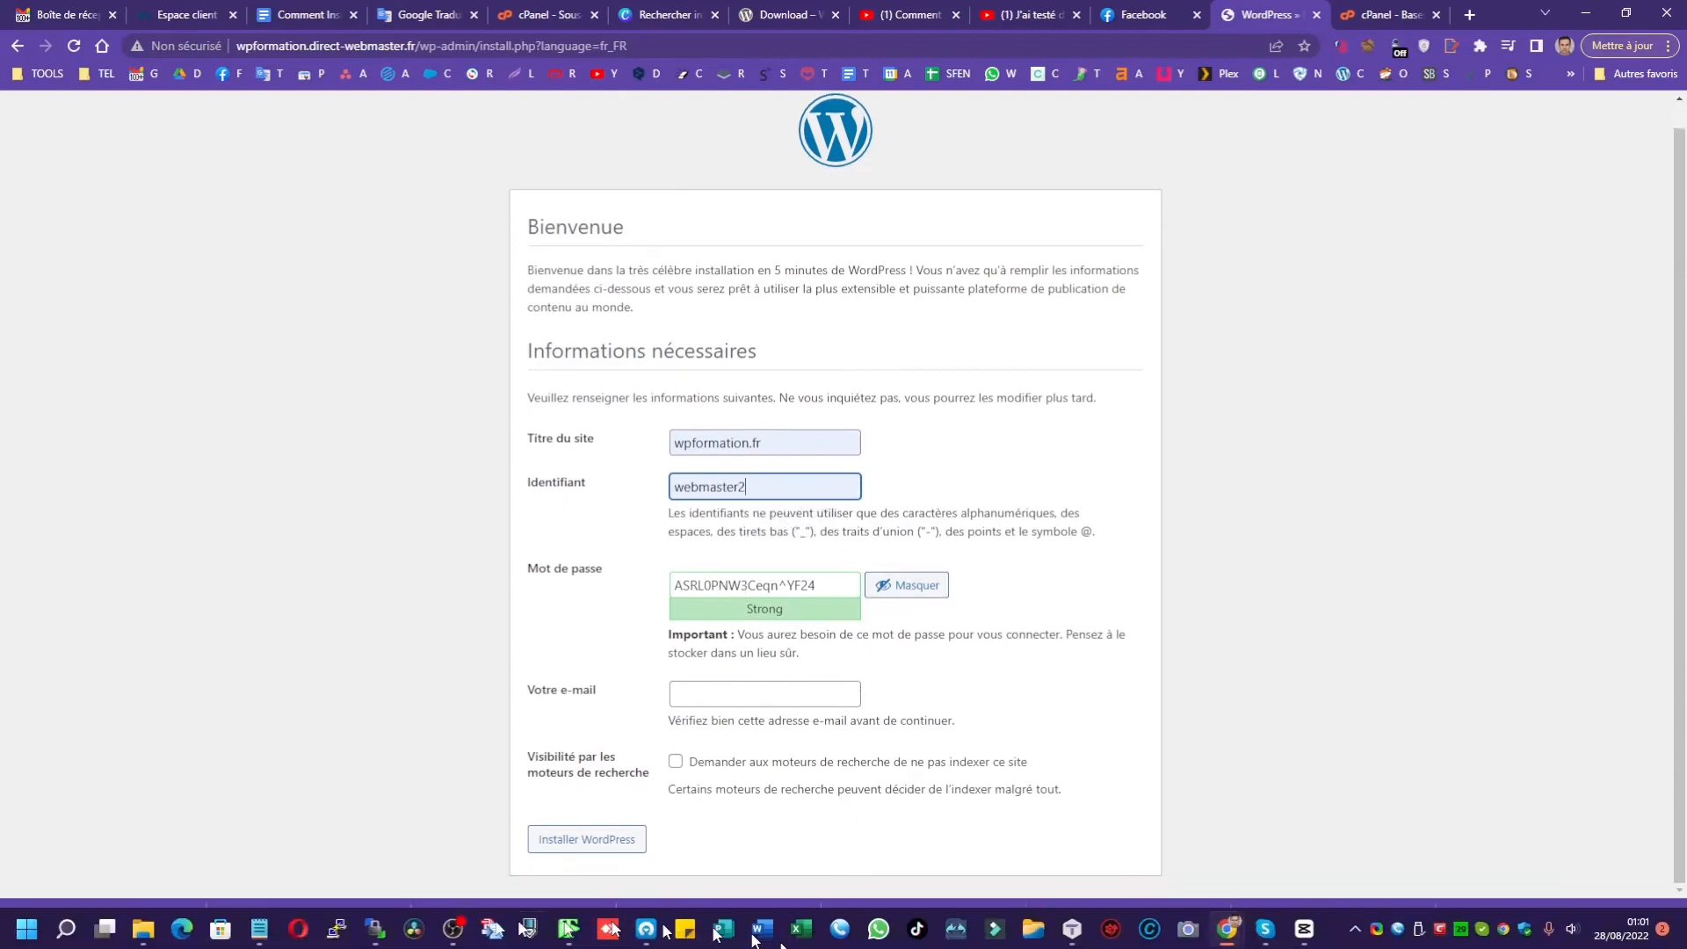
pyautogui.click(256, 932)
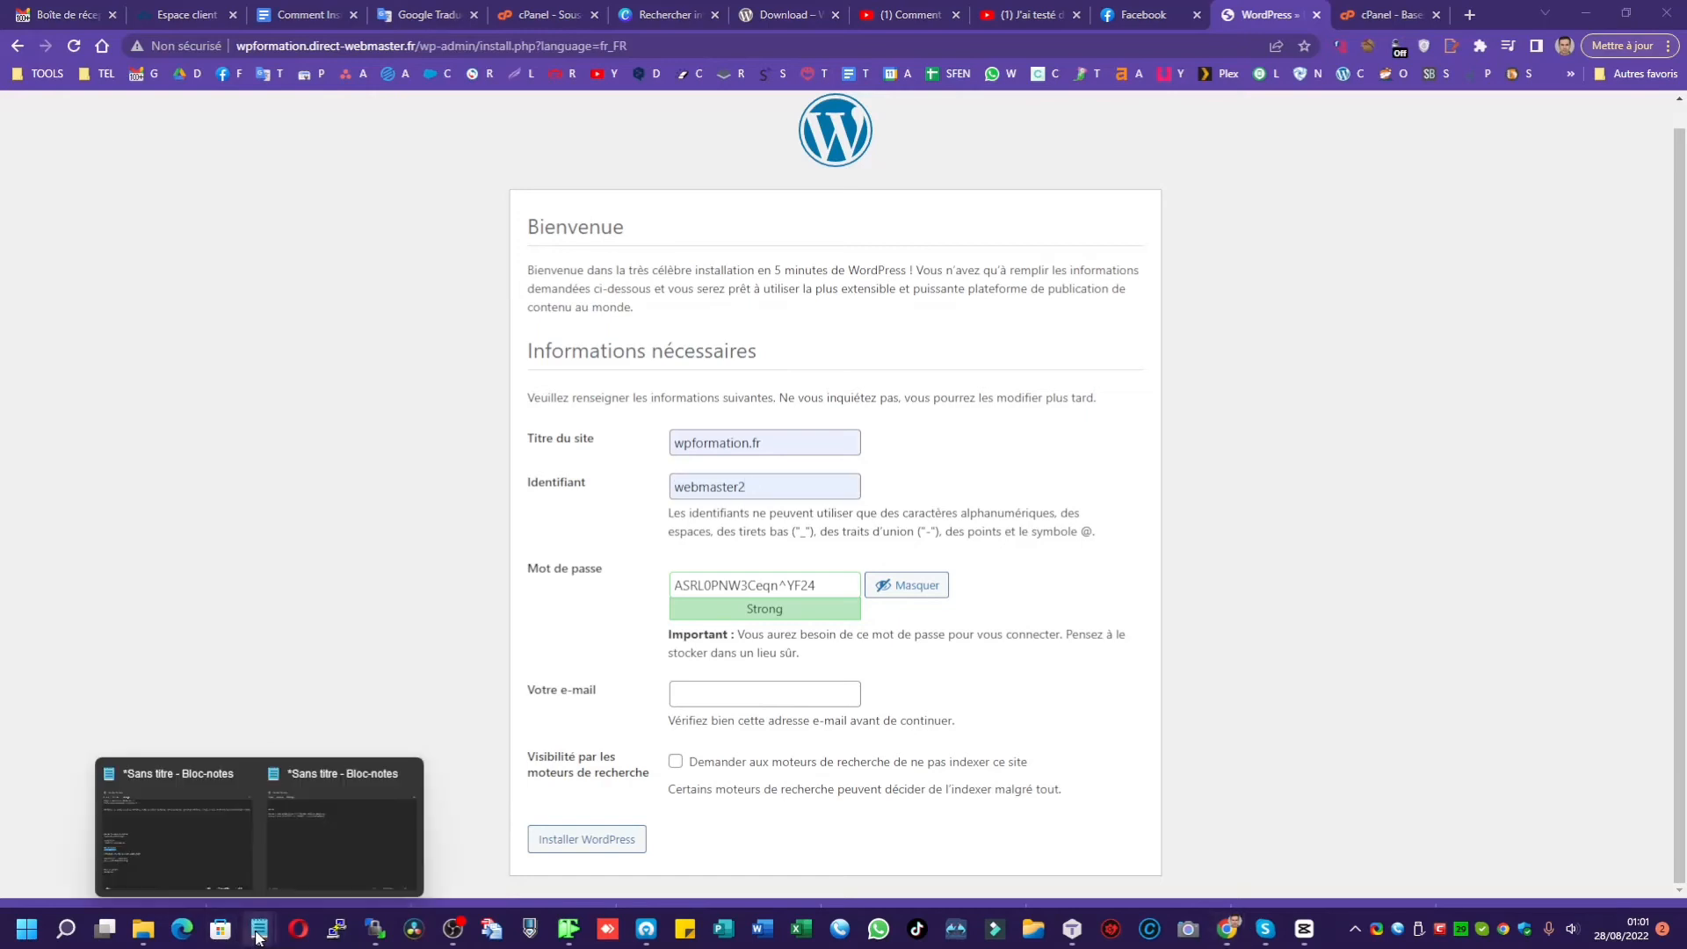
pyautogui.click(202, 856)
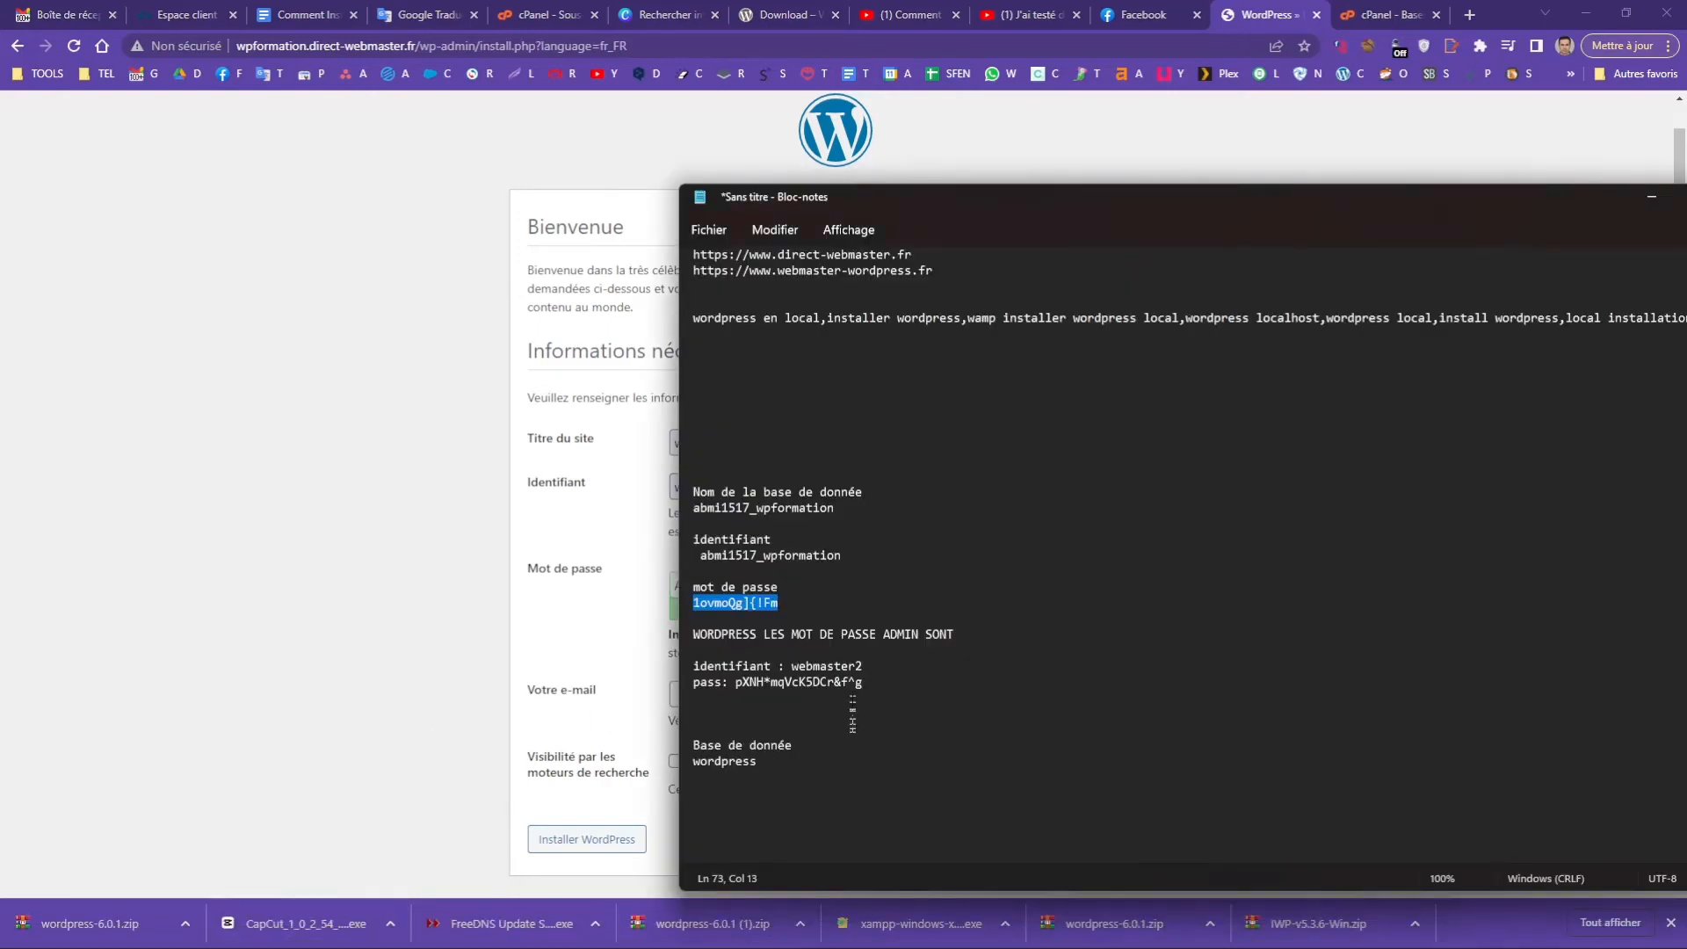
pyautogui.moveTo(864, 682); pyautogui.dragTo(747, 683)
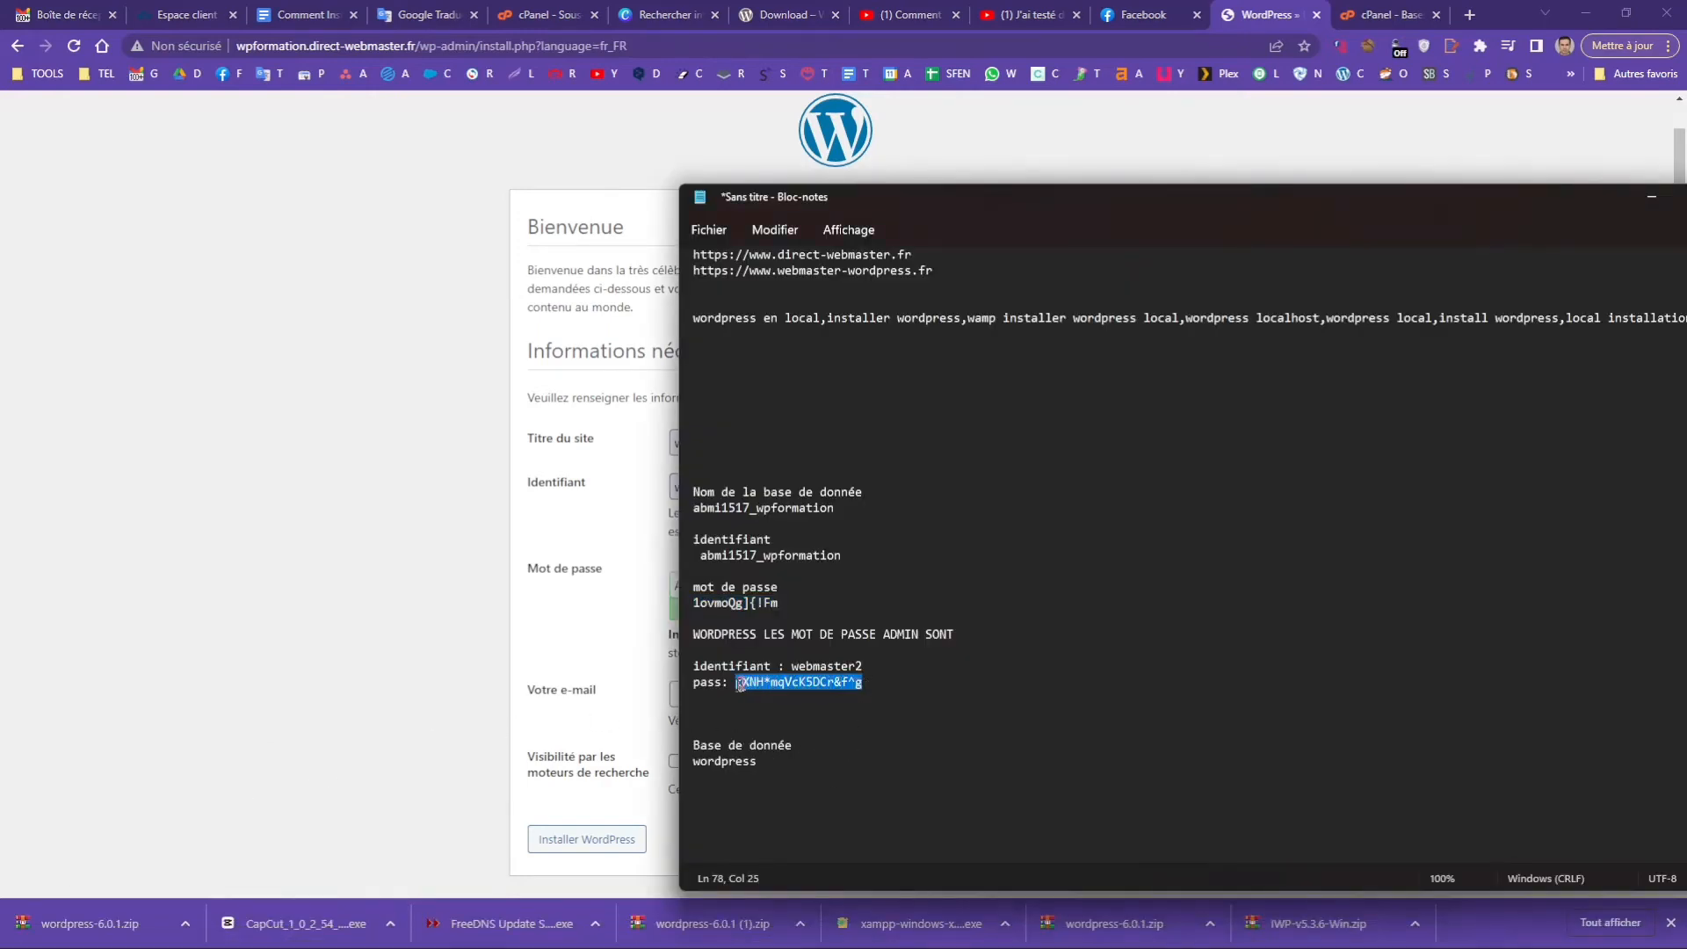
pyautogui.click(529, 613)
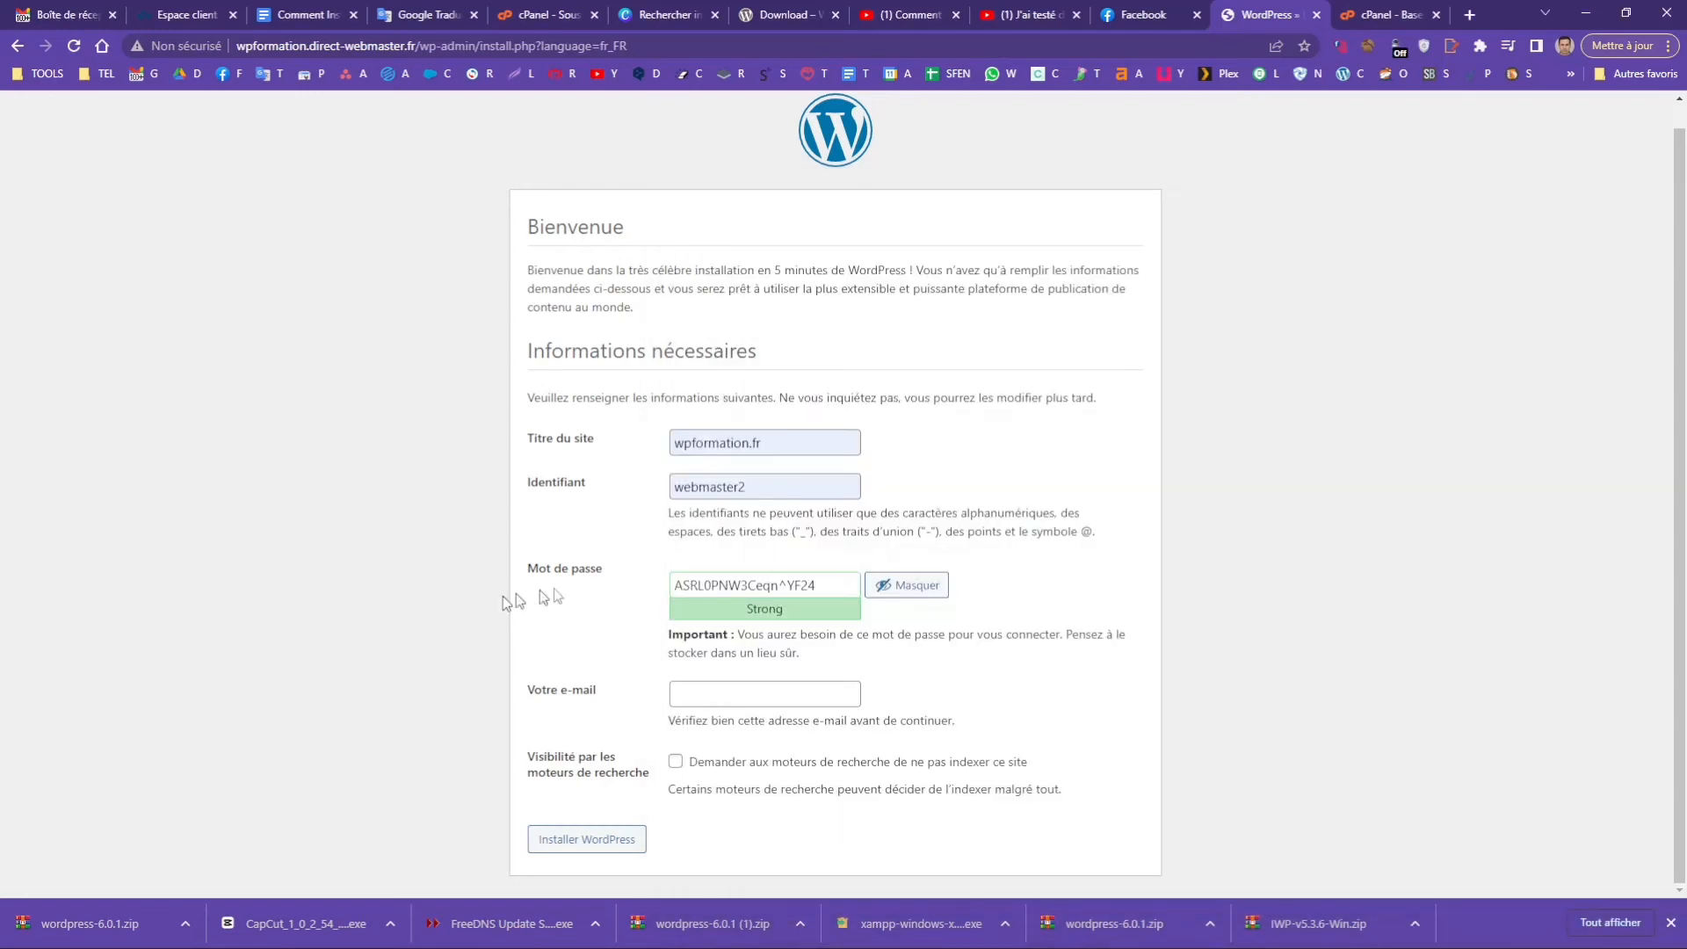
pyautogui.moveTo(762, 585); pyautogui.dragTo(838, 587)
pyautogui.hotkey('ctrl', 'a')
pyautogui.hotkey('ctrl', 'v')
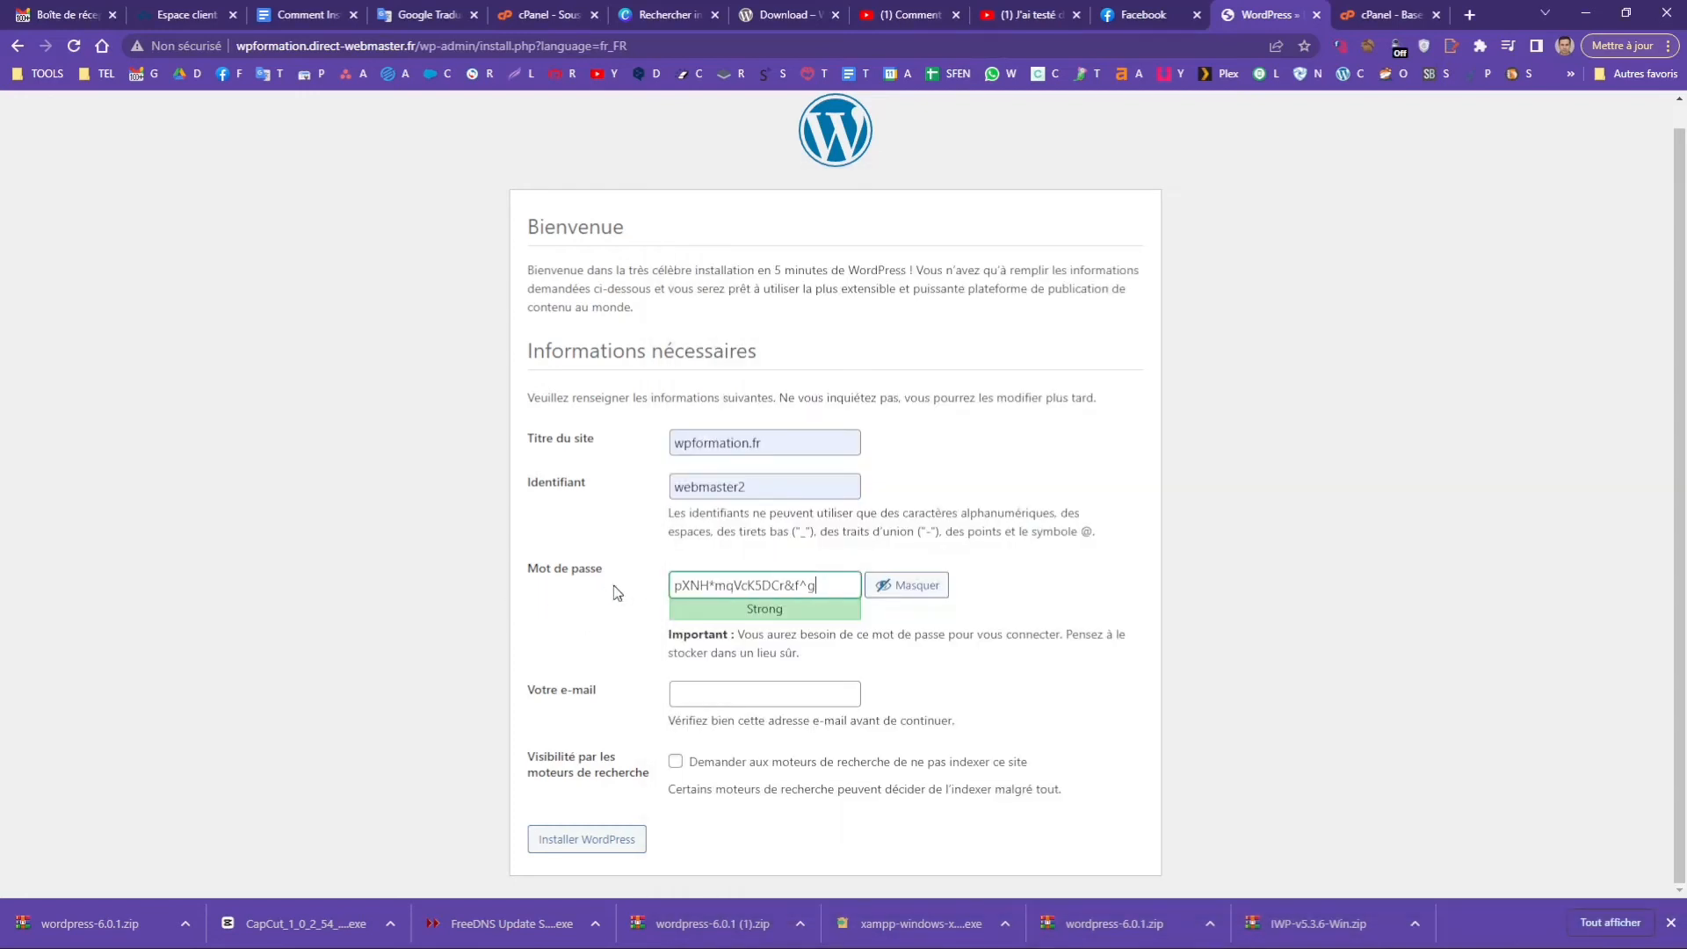
# Step: Fill in the administrator's e-mail address and install WordPress
pyautogui.click(743, 695)
pyautogui.click(795, 736)
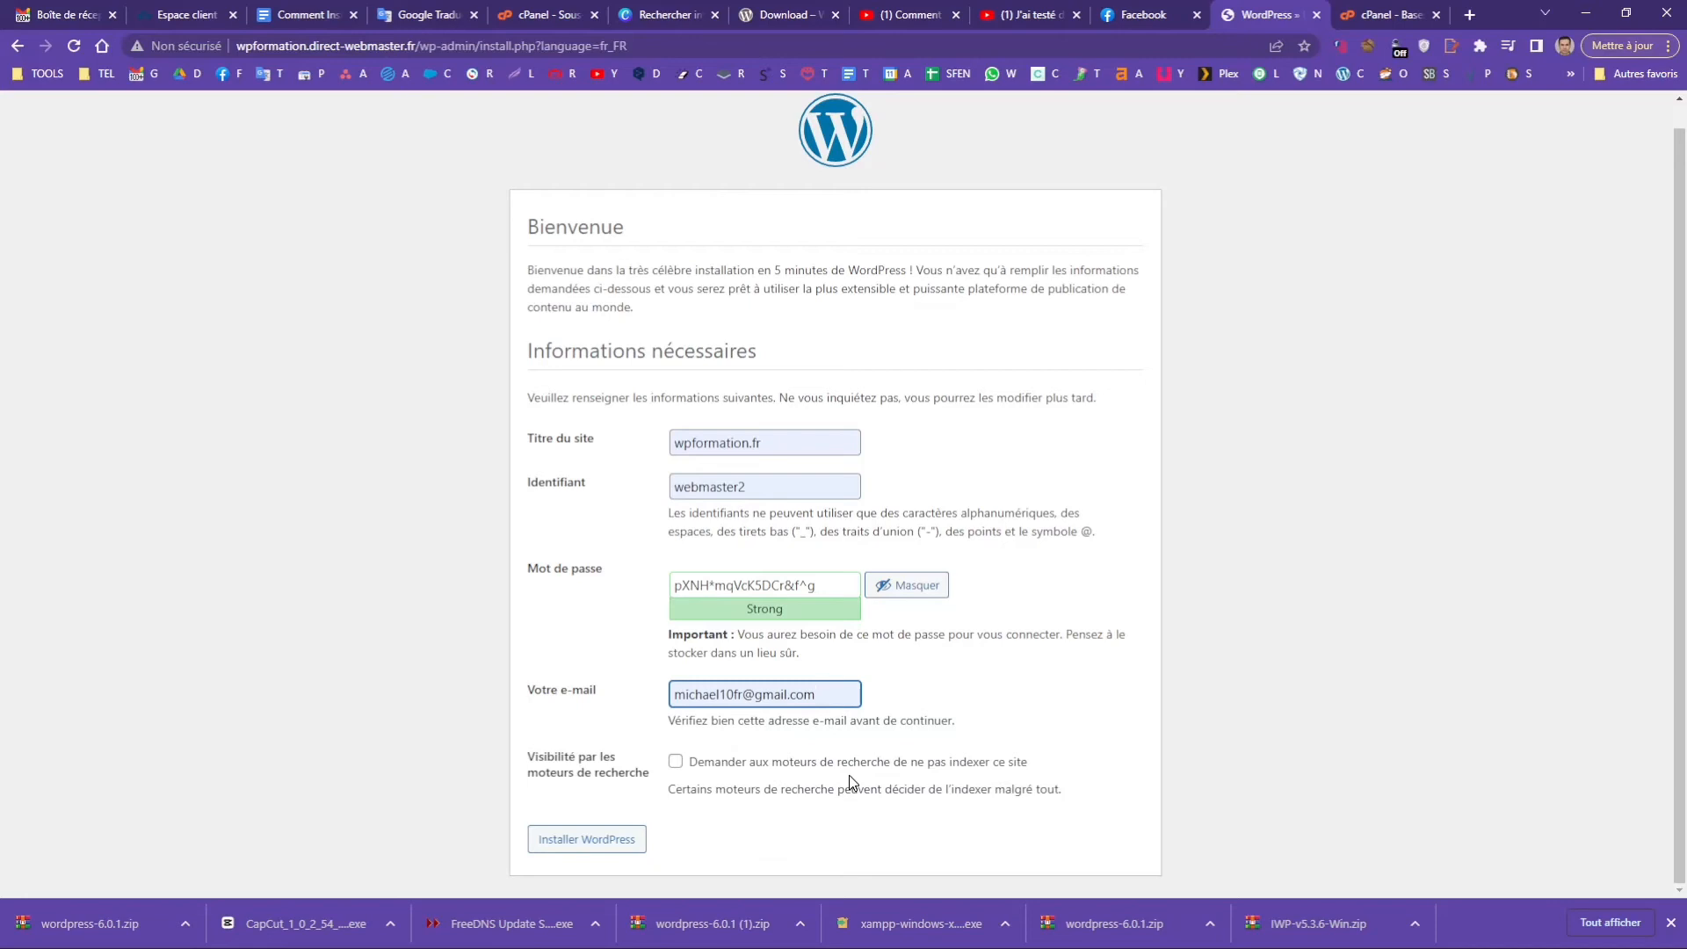
pyautogui.click(618, 854)
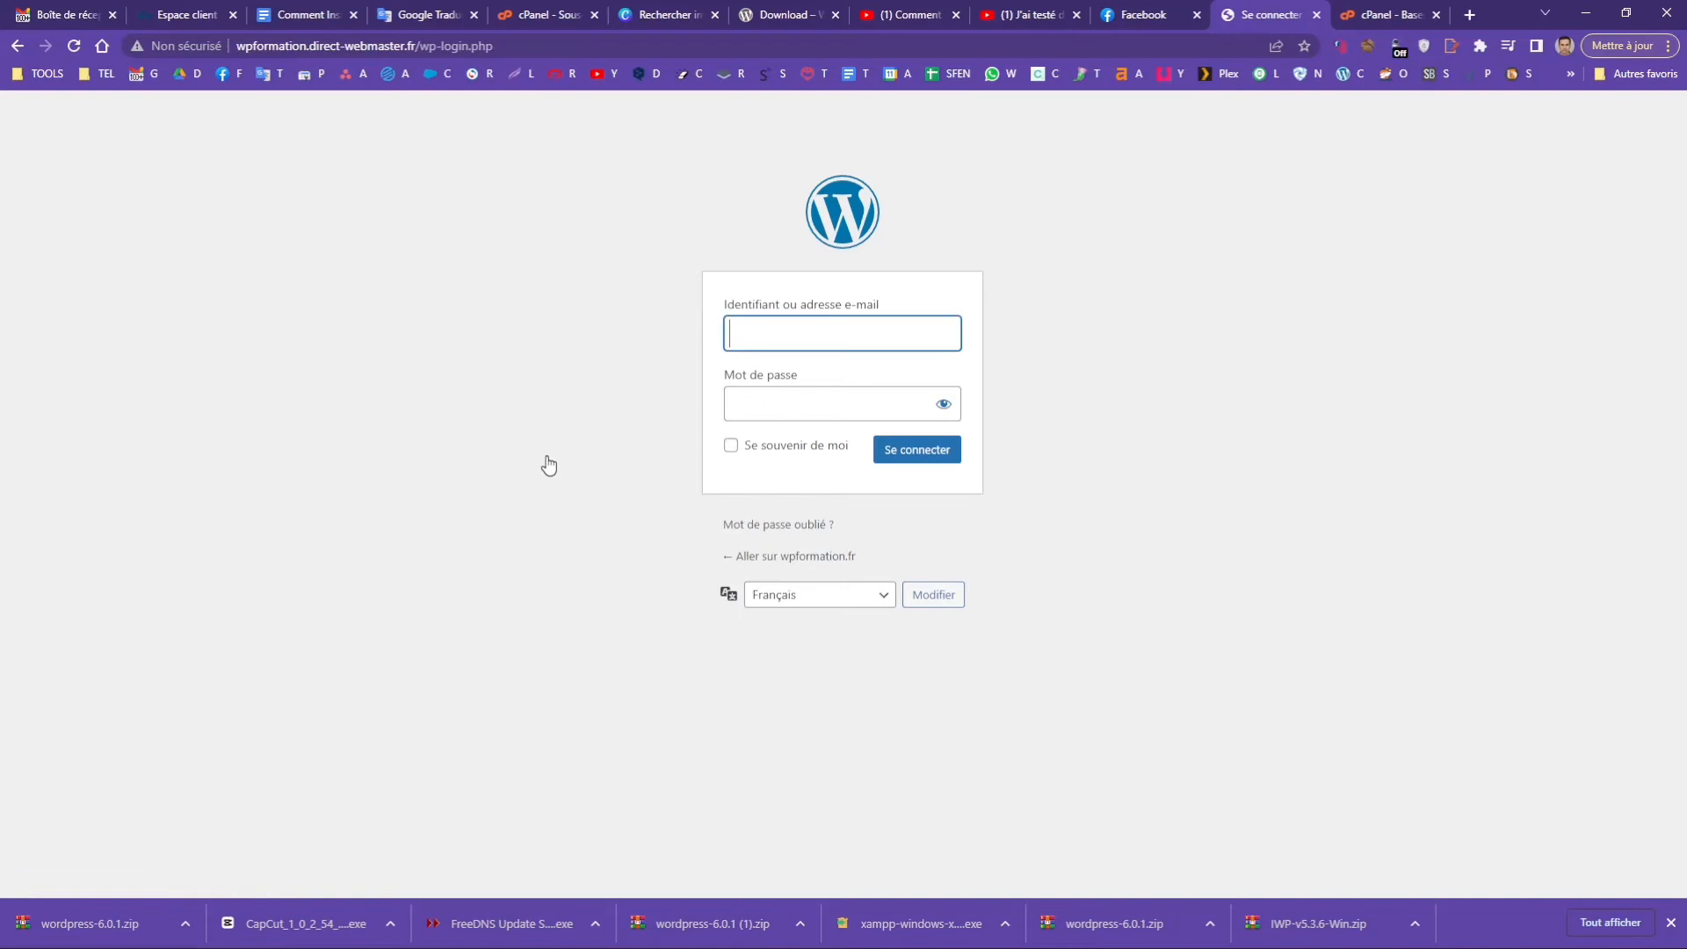
# Step: Copy the admin password recorded in Notepad into the password field of the WordPress login form
pyautogui.moveTo(245, 945)
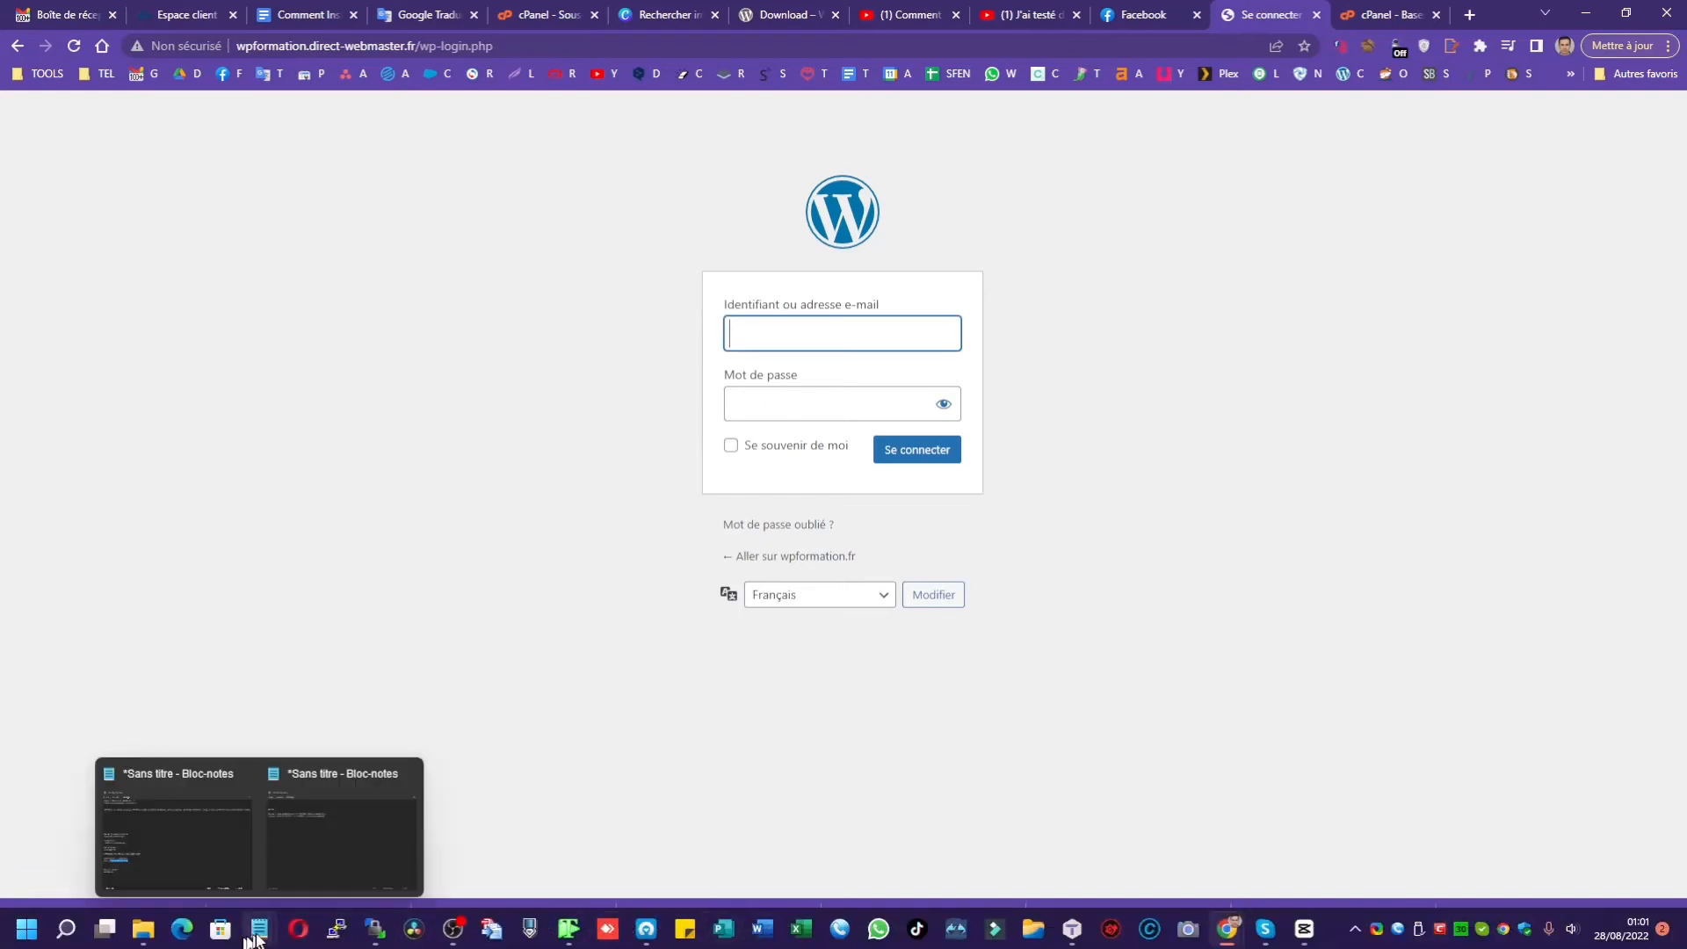
pyautogui.click(181, 836)
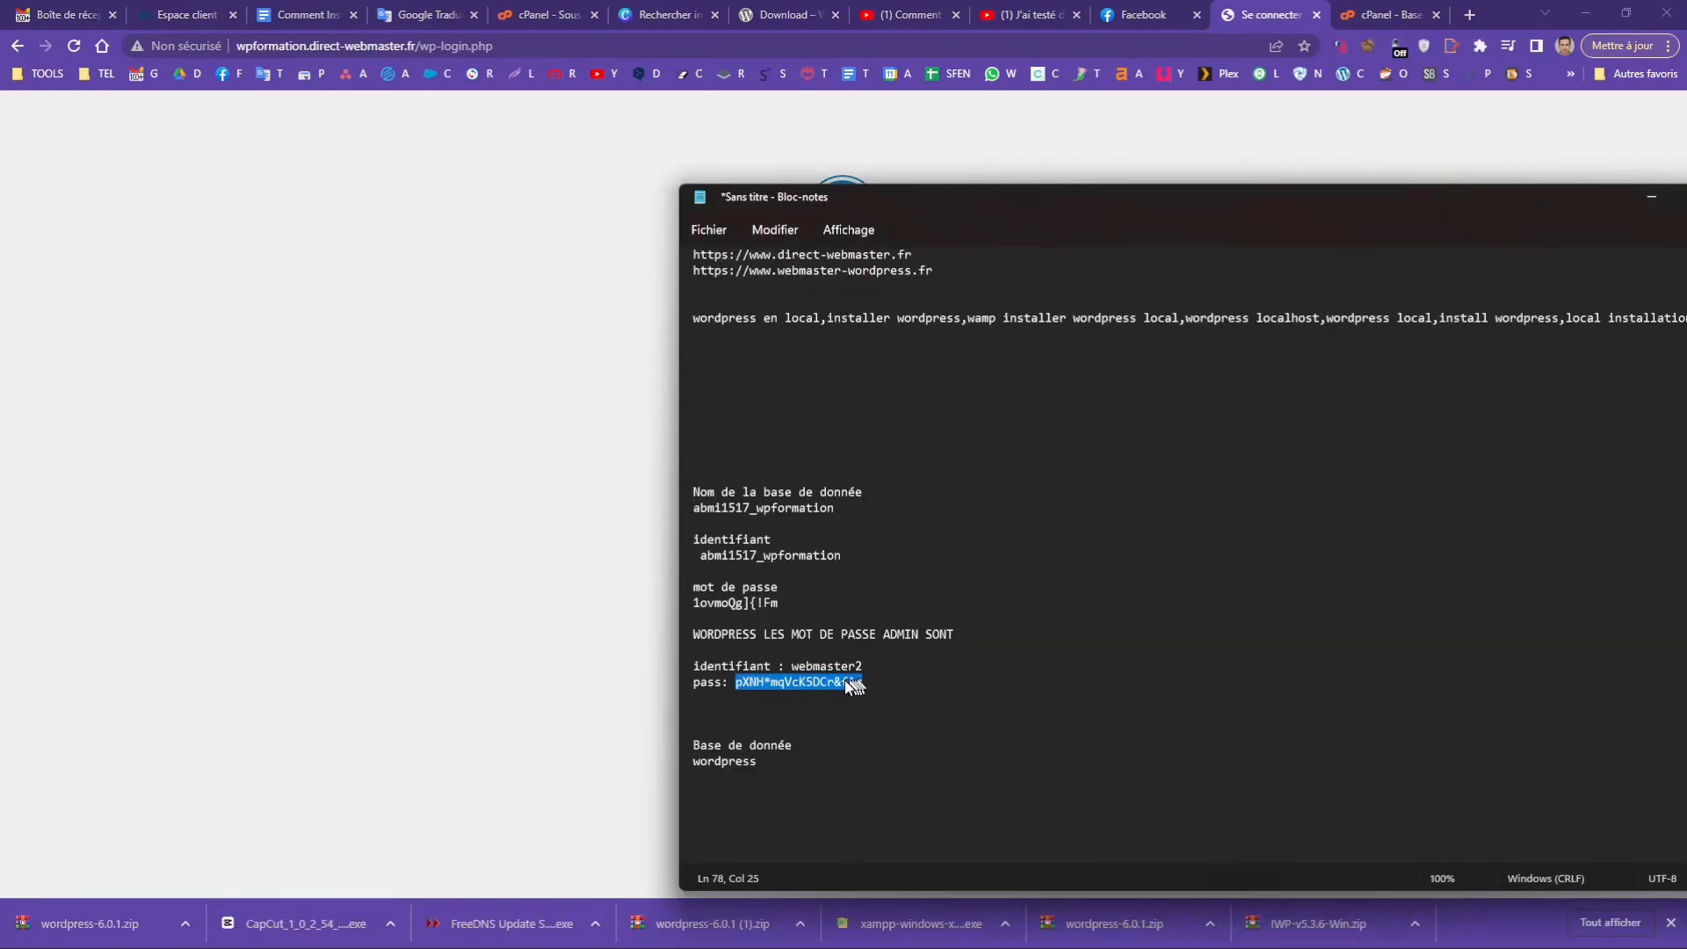
pyautogui.click(478, 531)
pyautogui.click(789, 405)
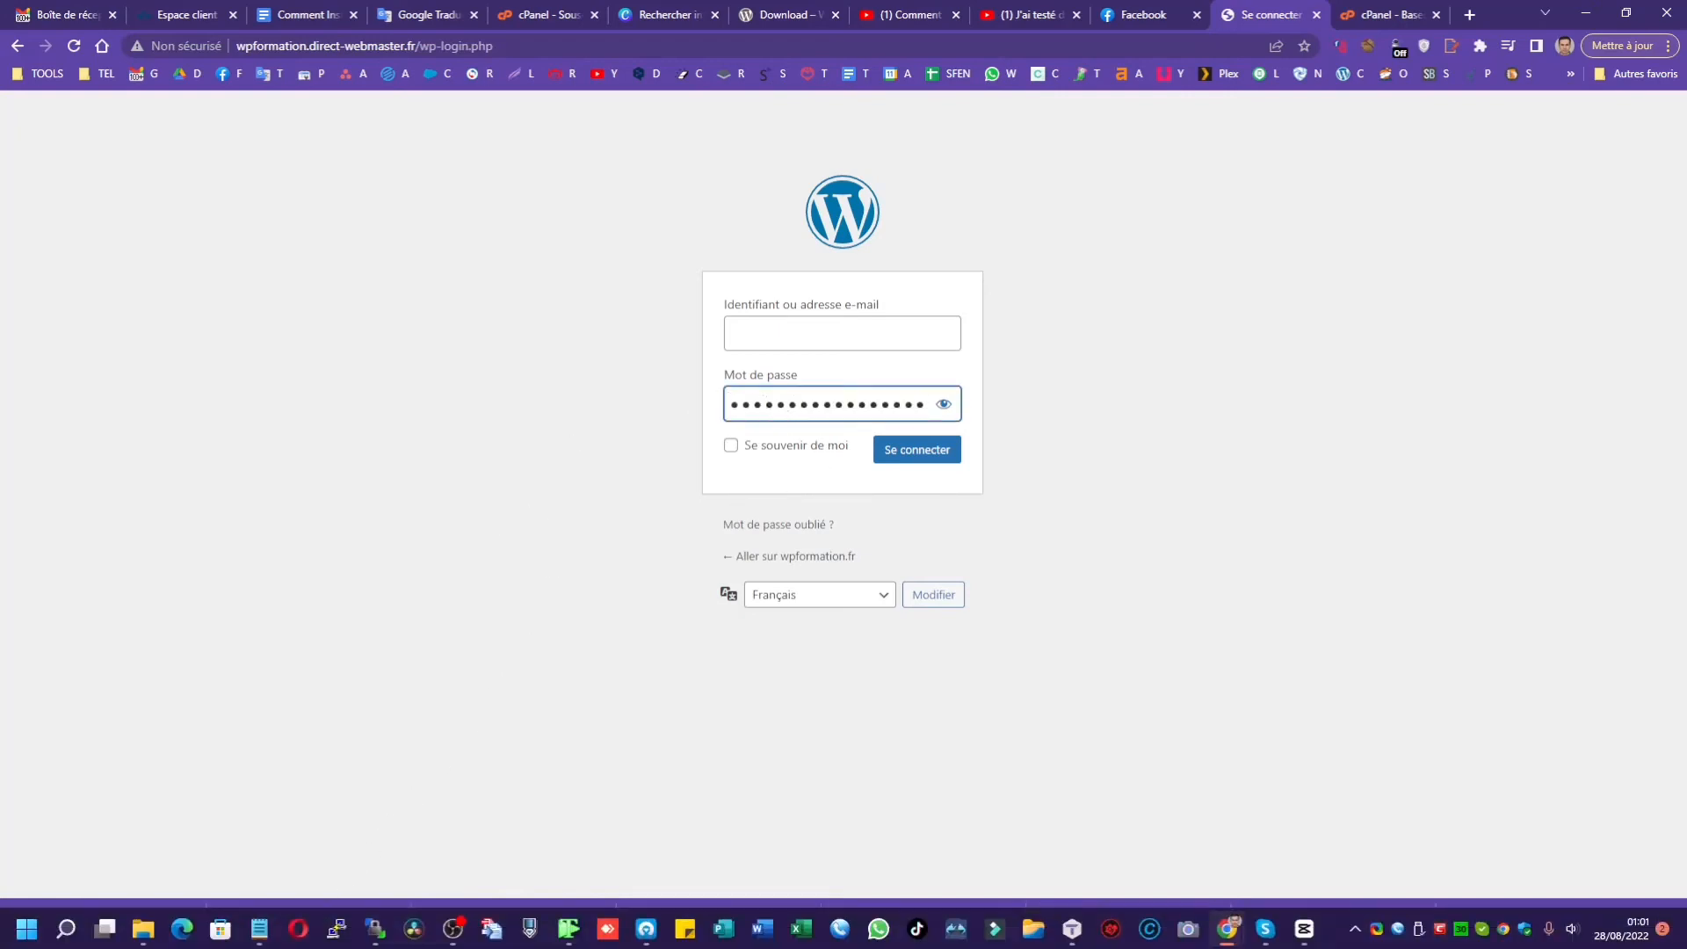
# Step: Check the recorded username in Notepad and enter webmaster2 as the login identifier
pyautogui.click(263, 930)
pyautogui.click(209, 810)
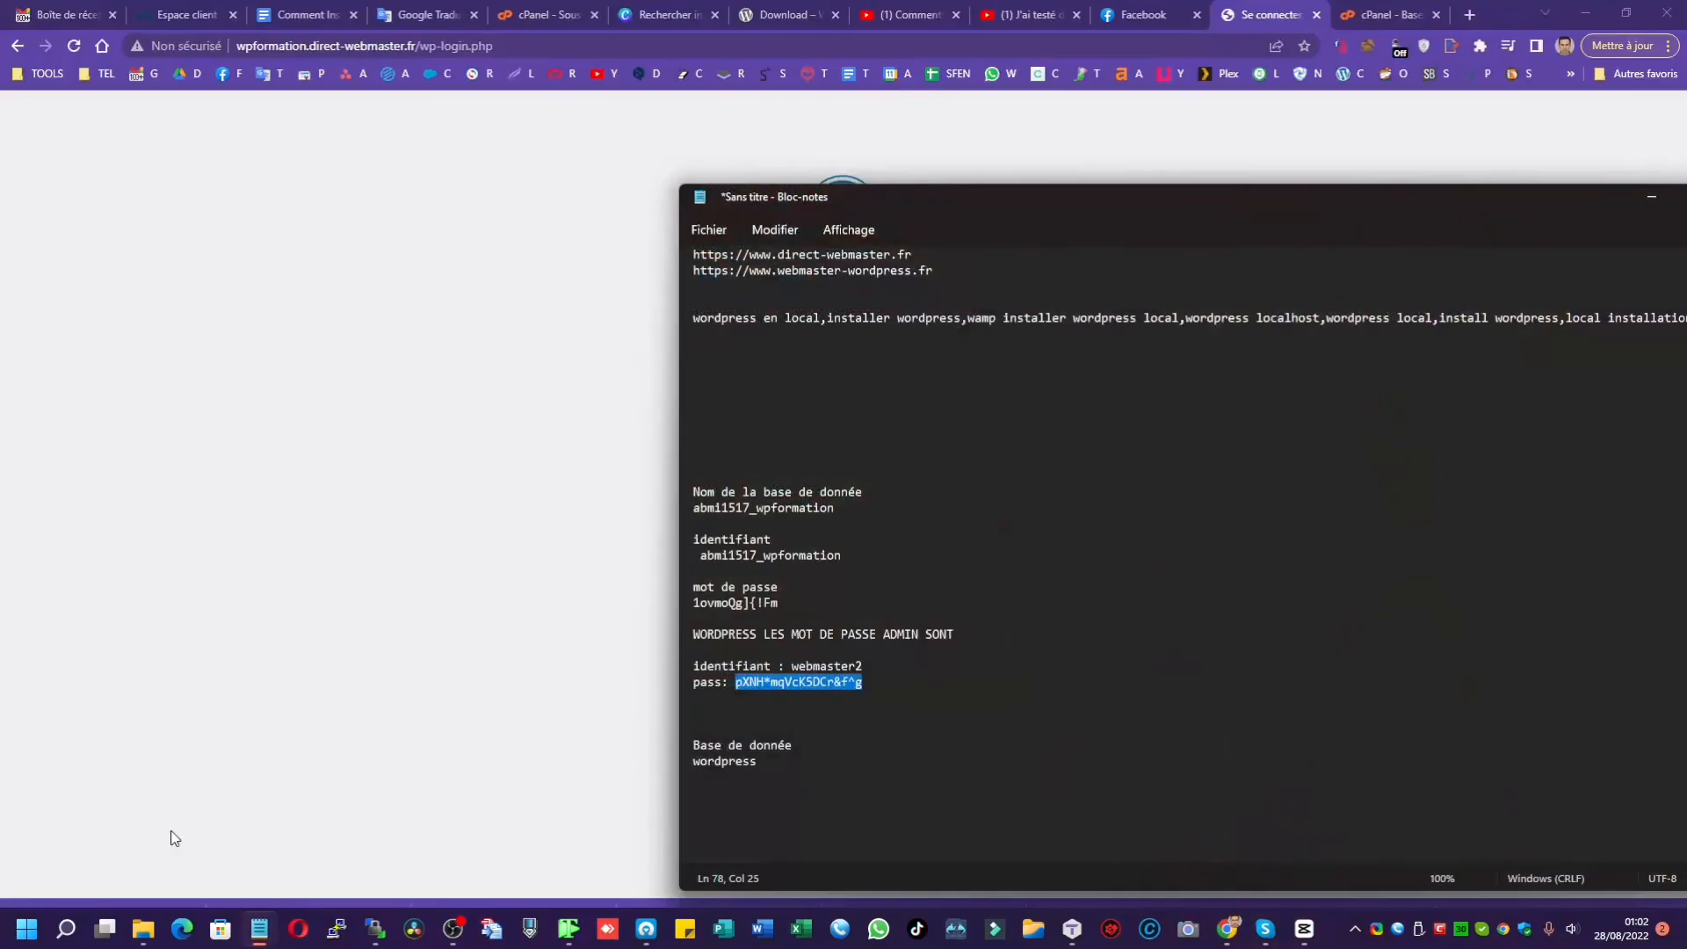
pyautogui.click(389, 444)
pyautogui.click(828, 334)
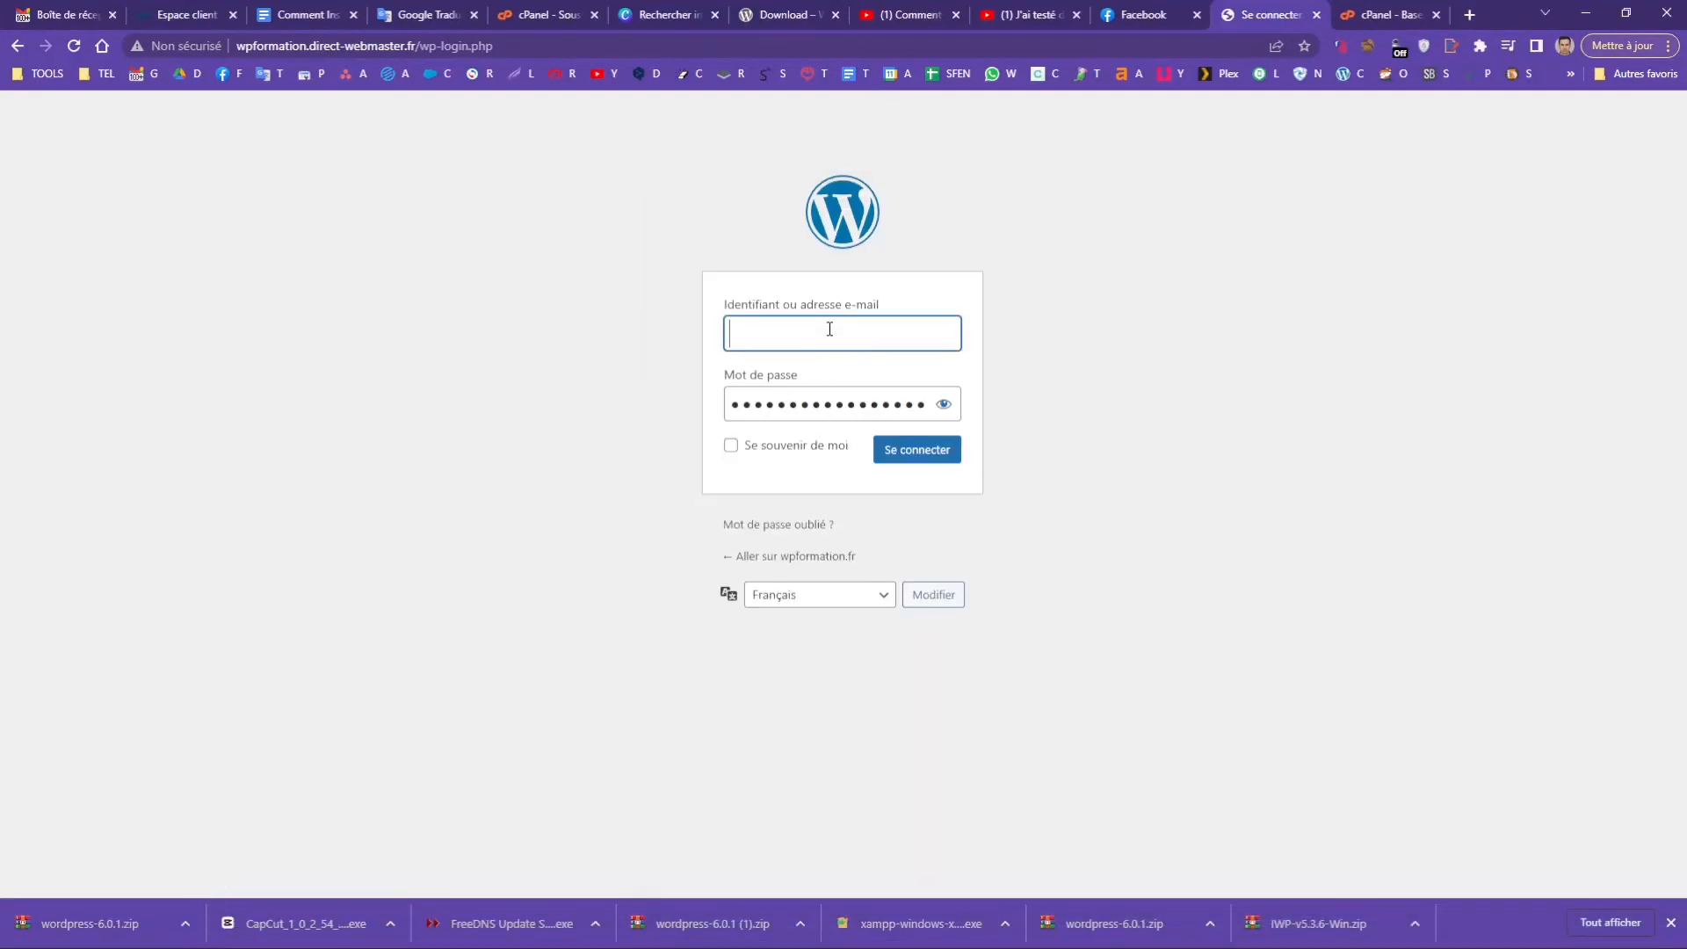
pyautogui.write('we')
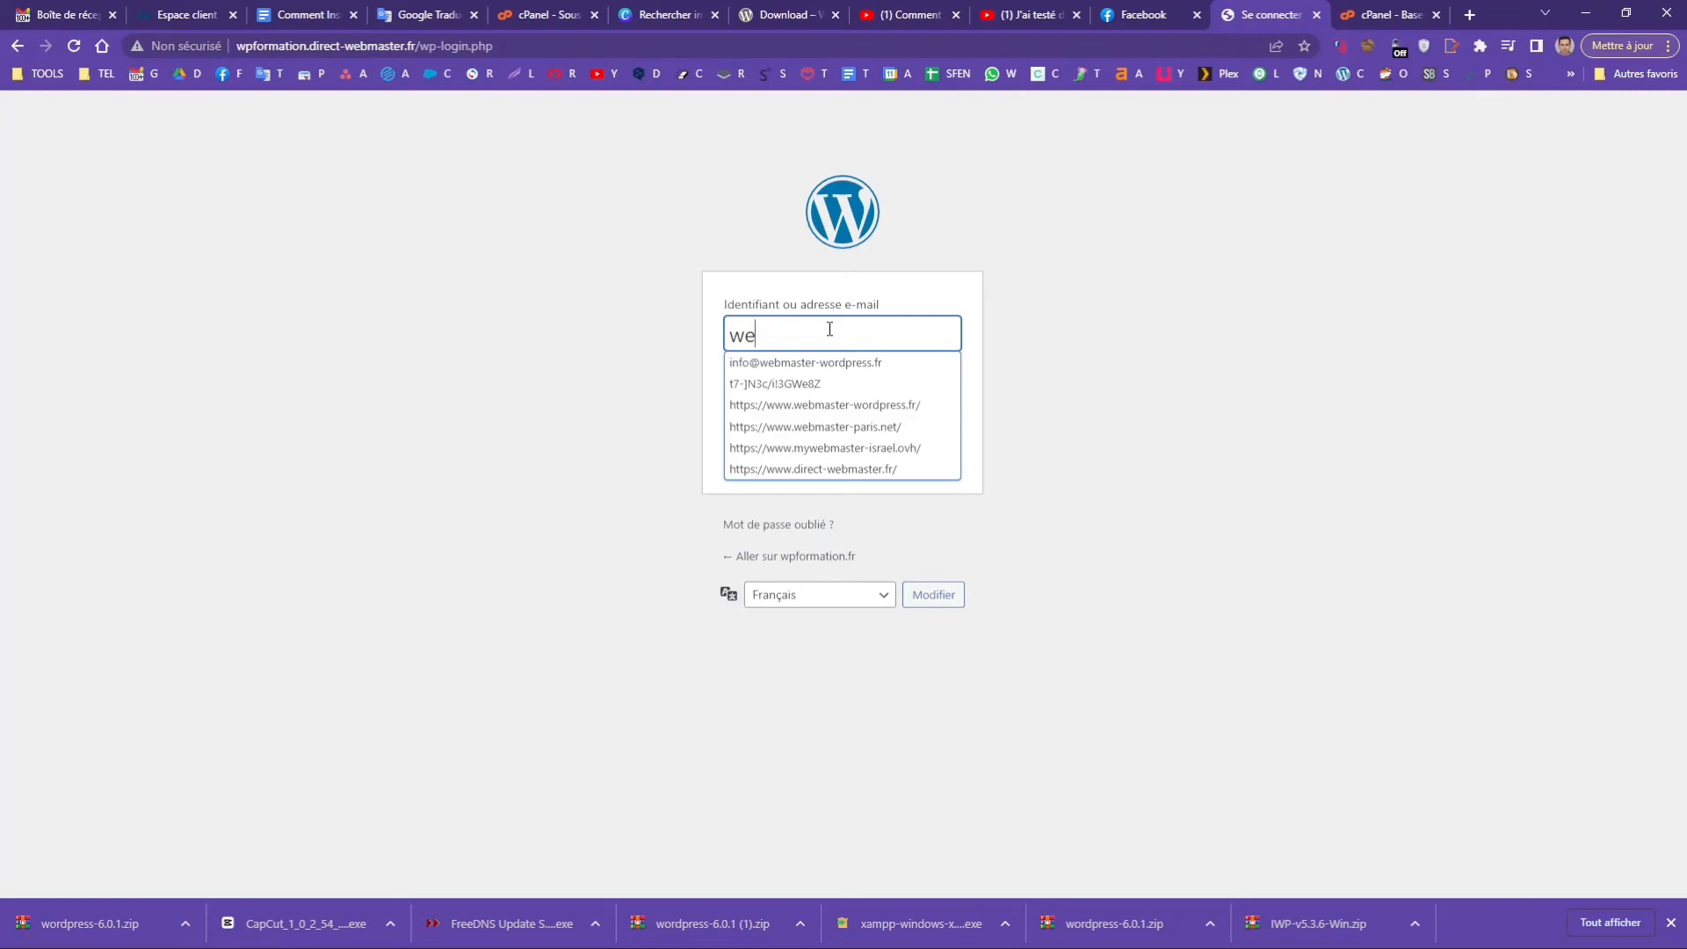
pyautogui.write('bma')
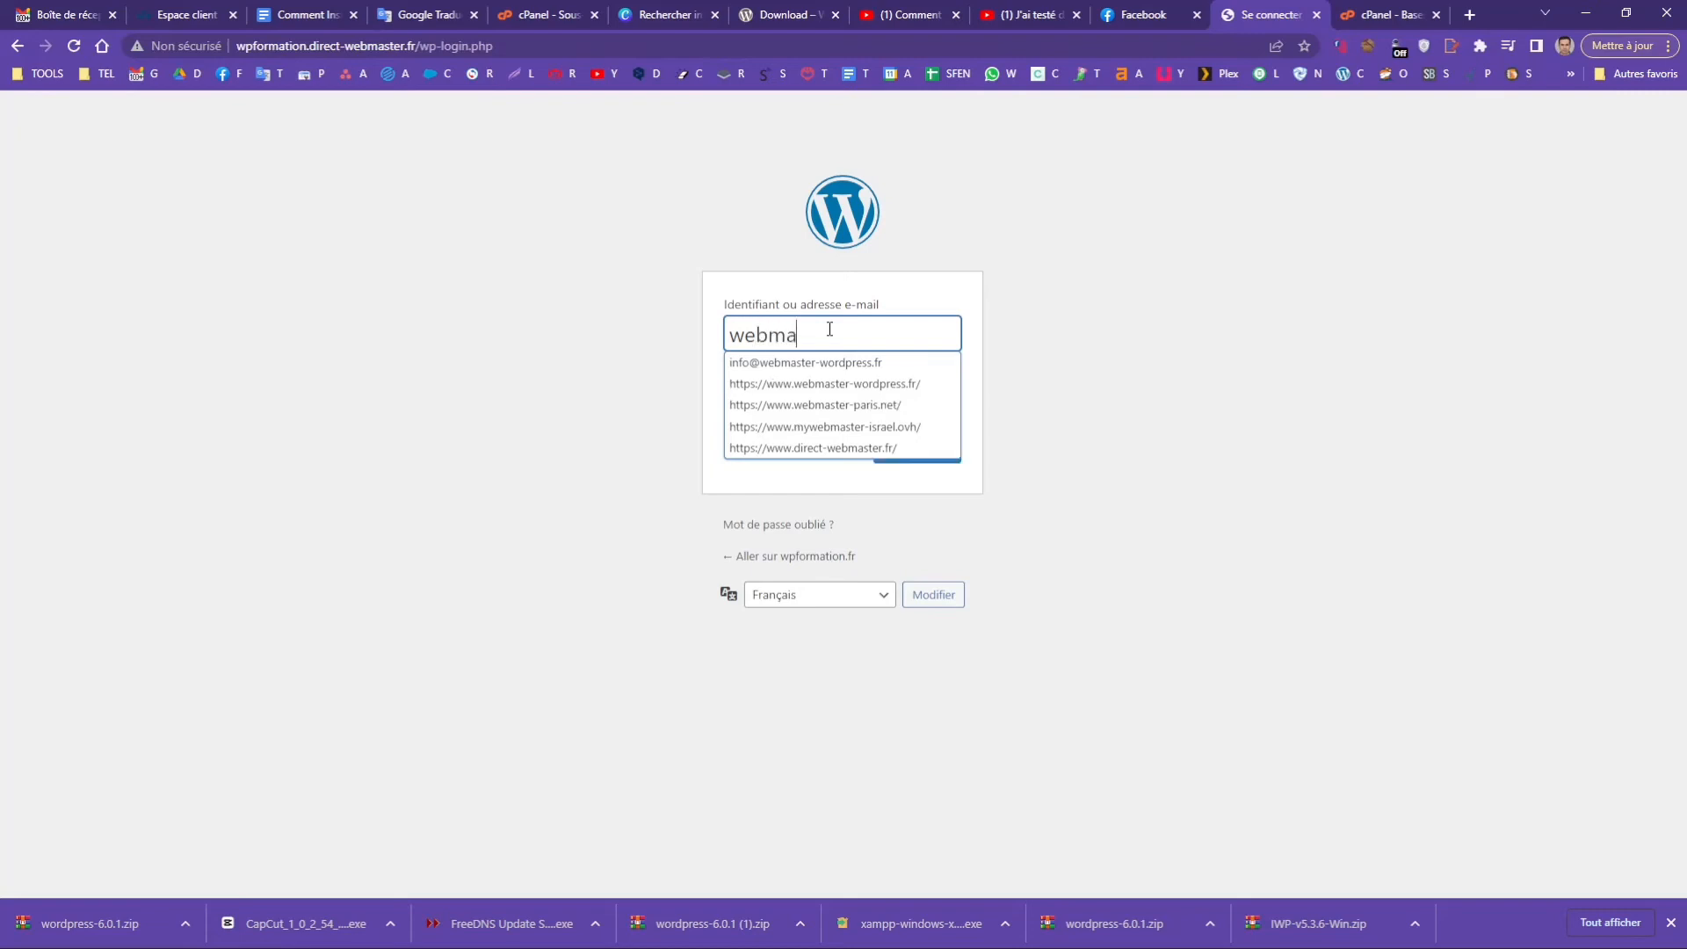
pyautogui.write('ster2')
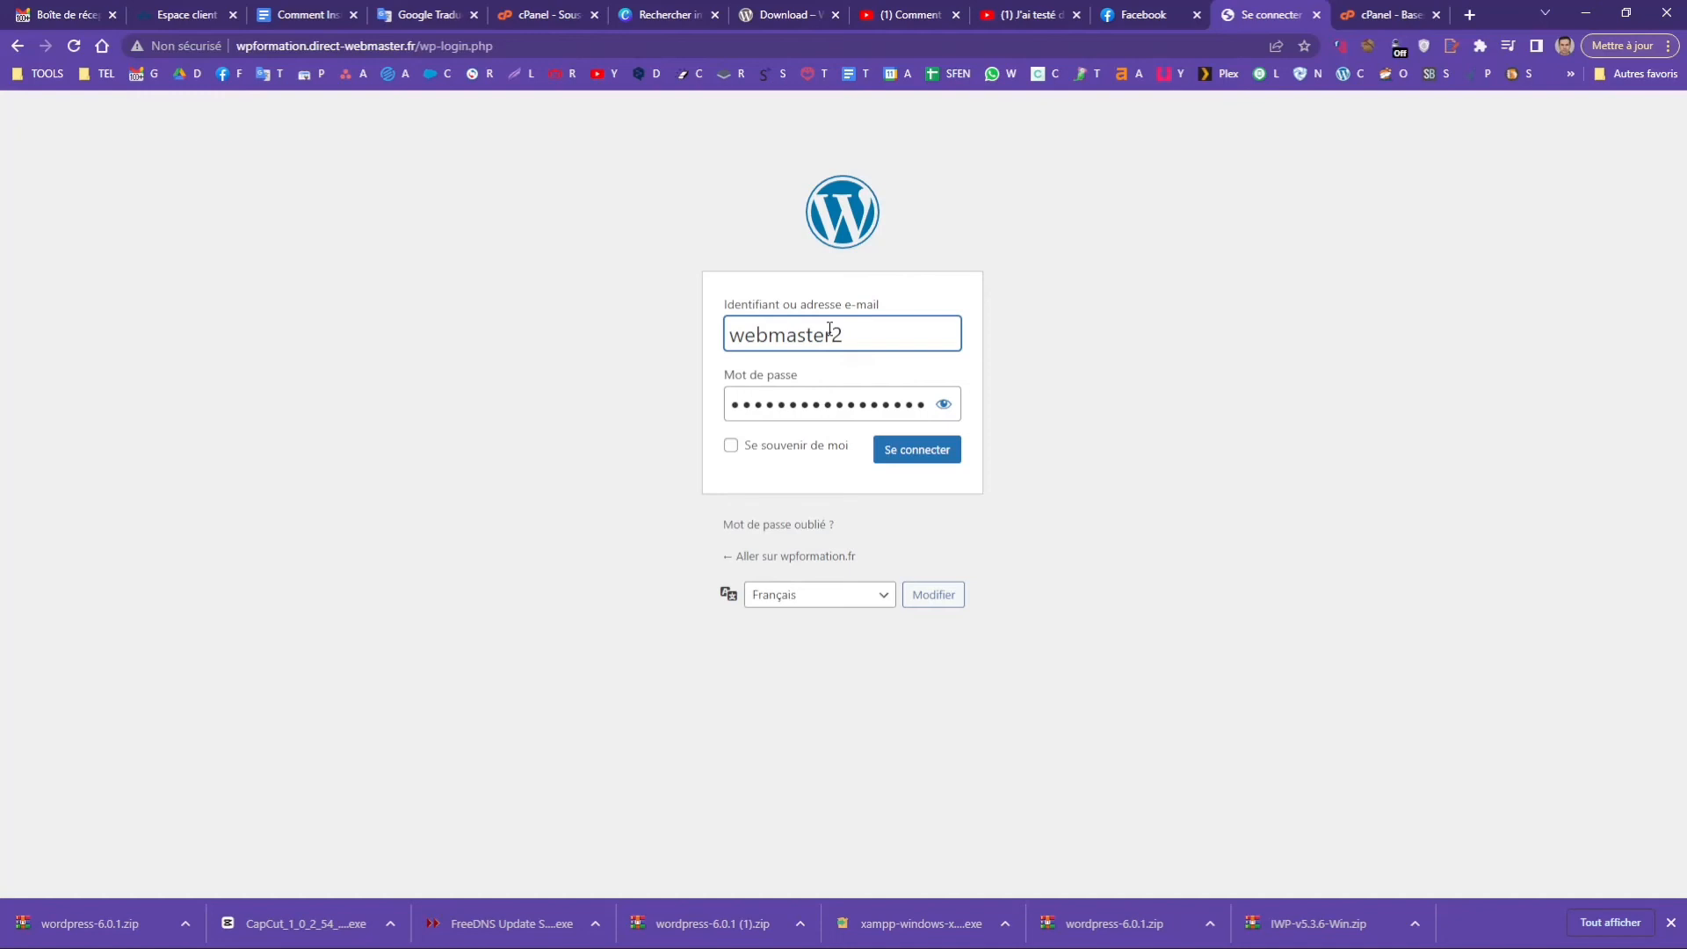
# Step: Reveal the password, log in with "Se souvenir de moi" enabled and dismiss the dashboard's welcome panel
pyautogui.click(943, 408)
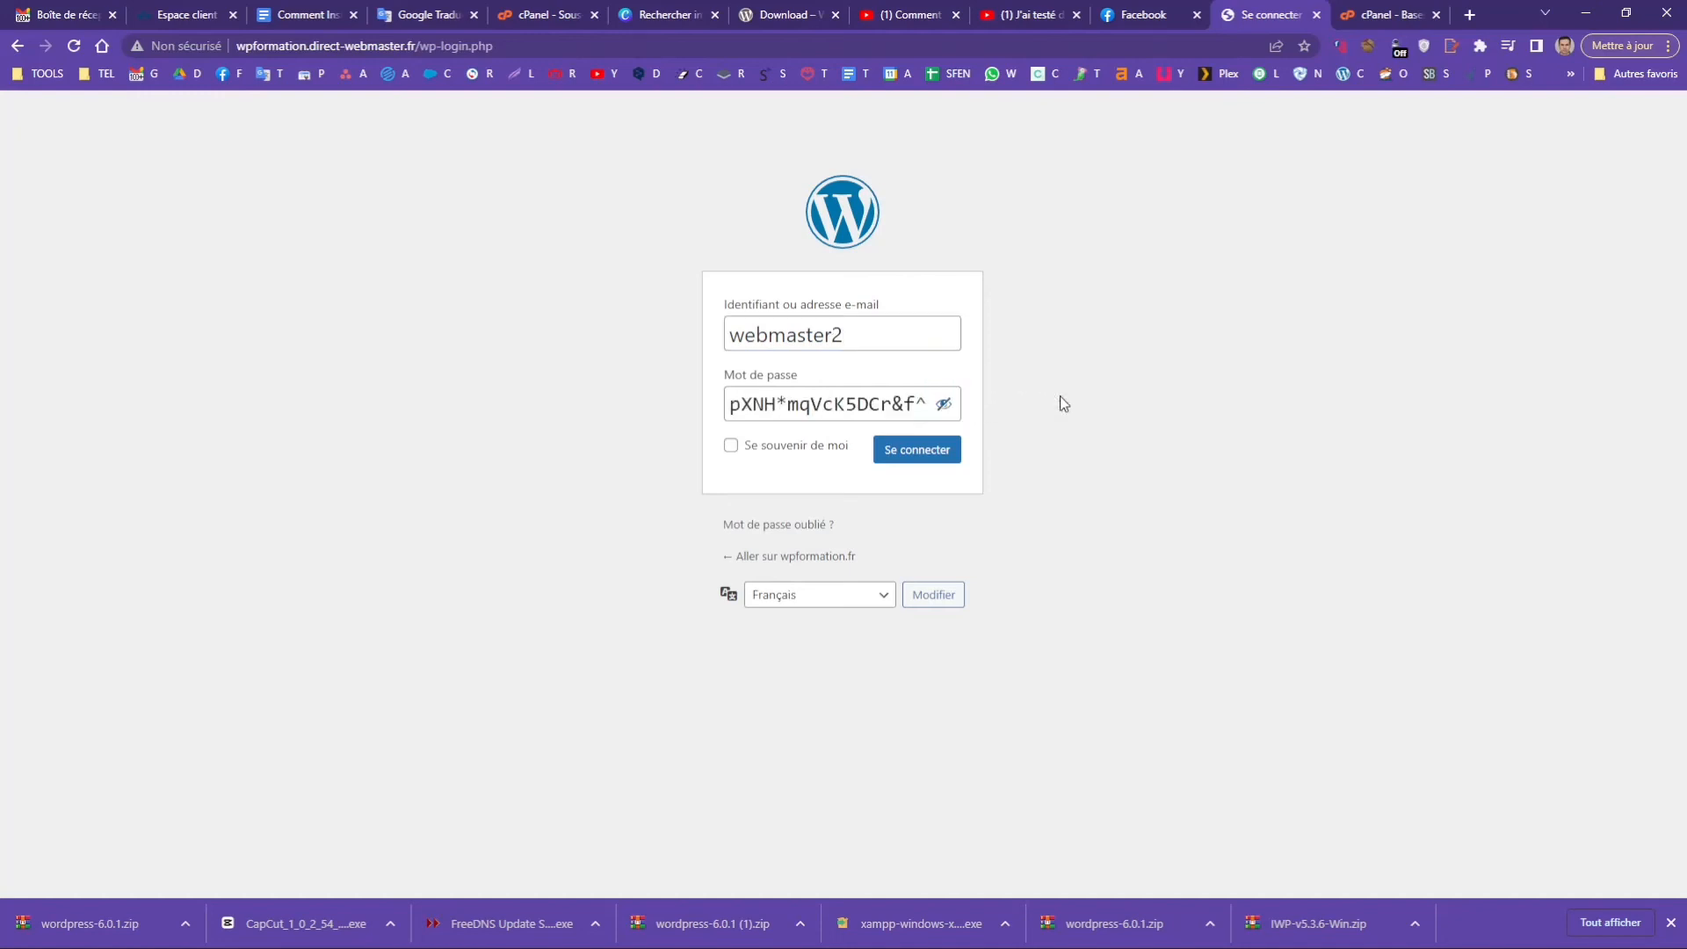
pyautogui.click(731, 445)
pyautogui.click(897, 451)
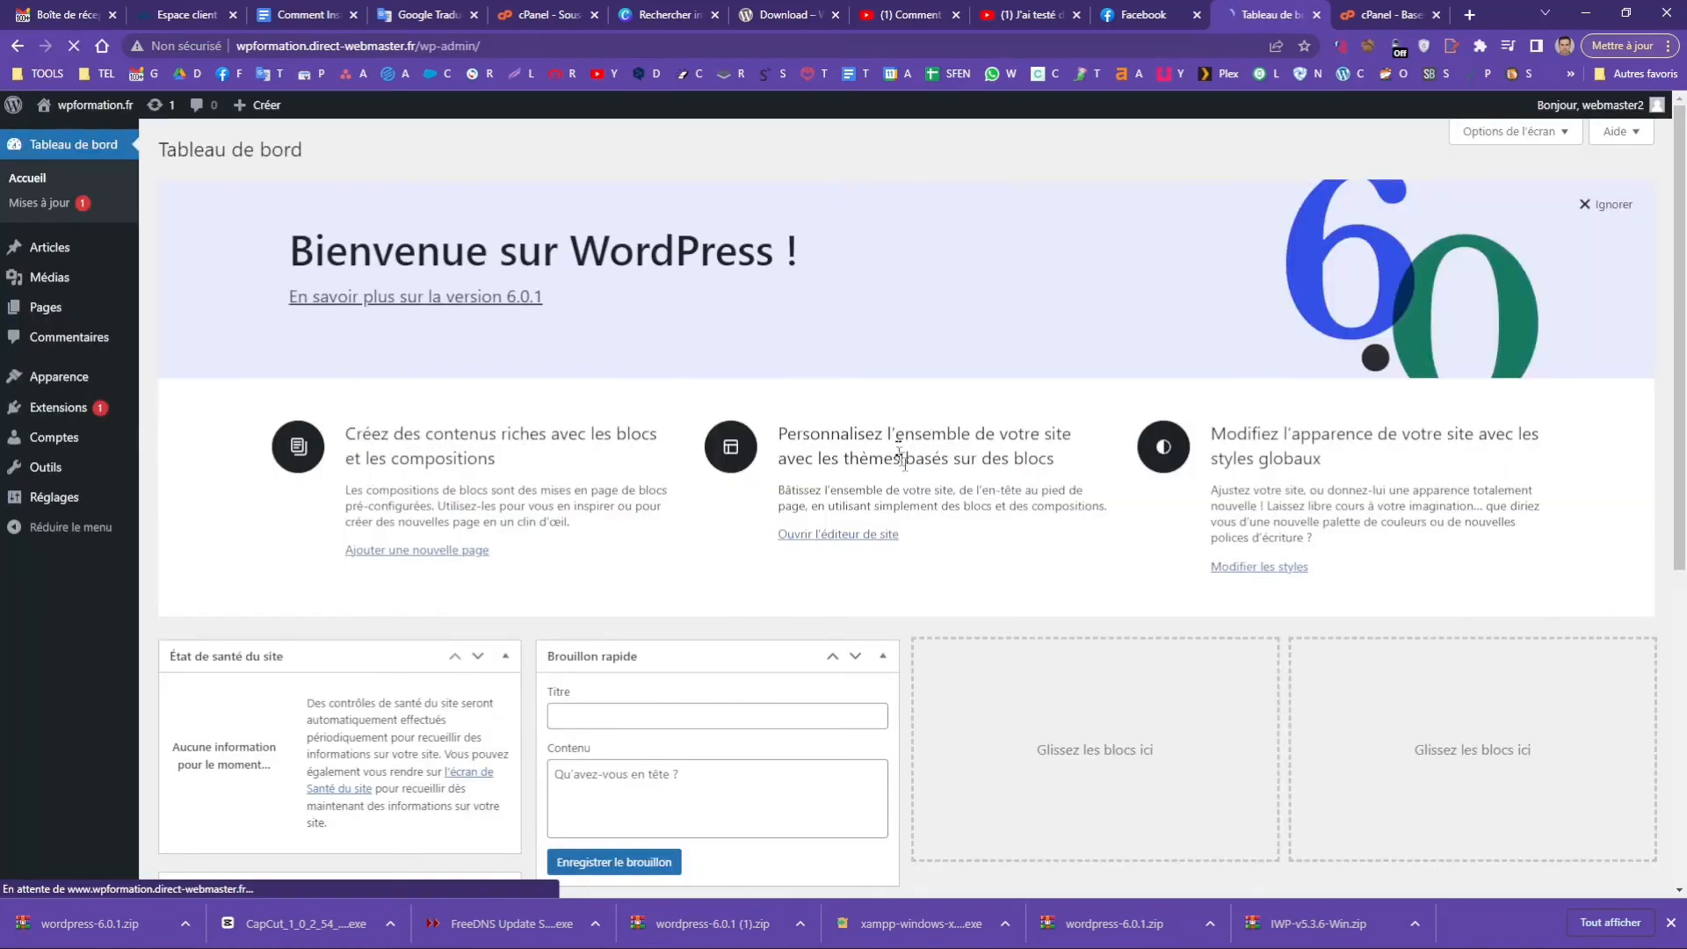
pyautogui.click(1613, 205)
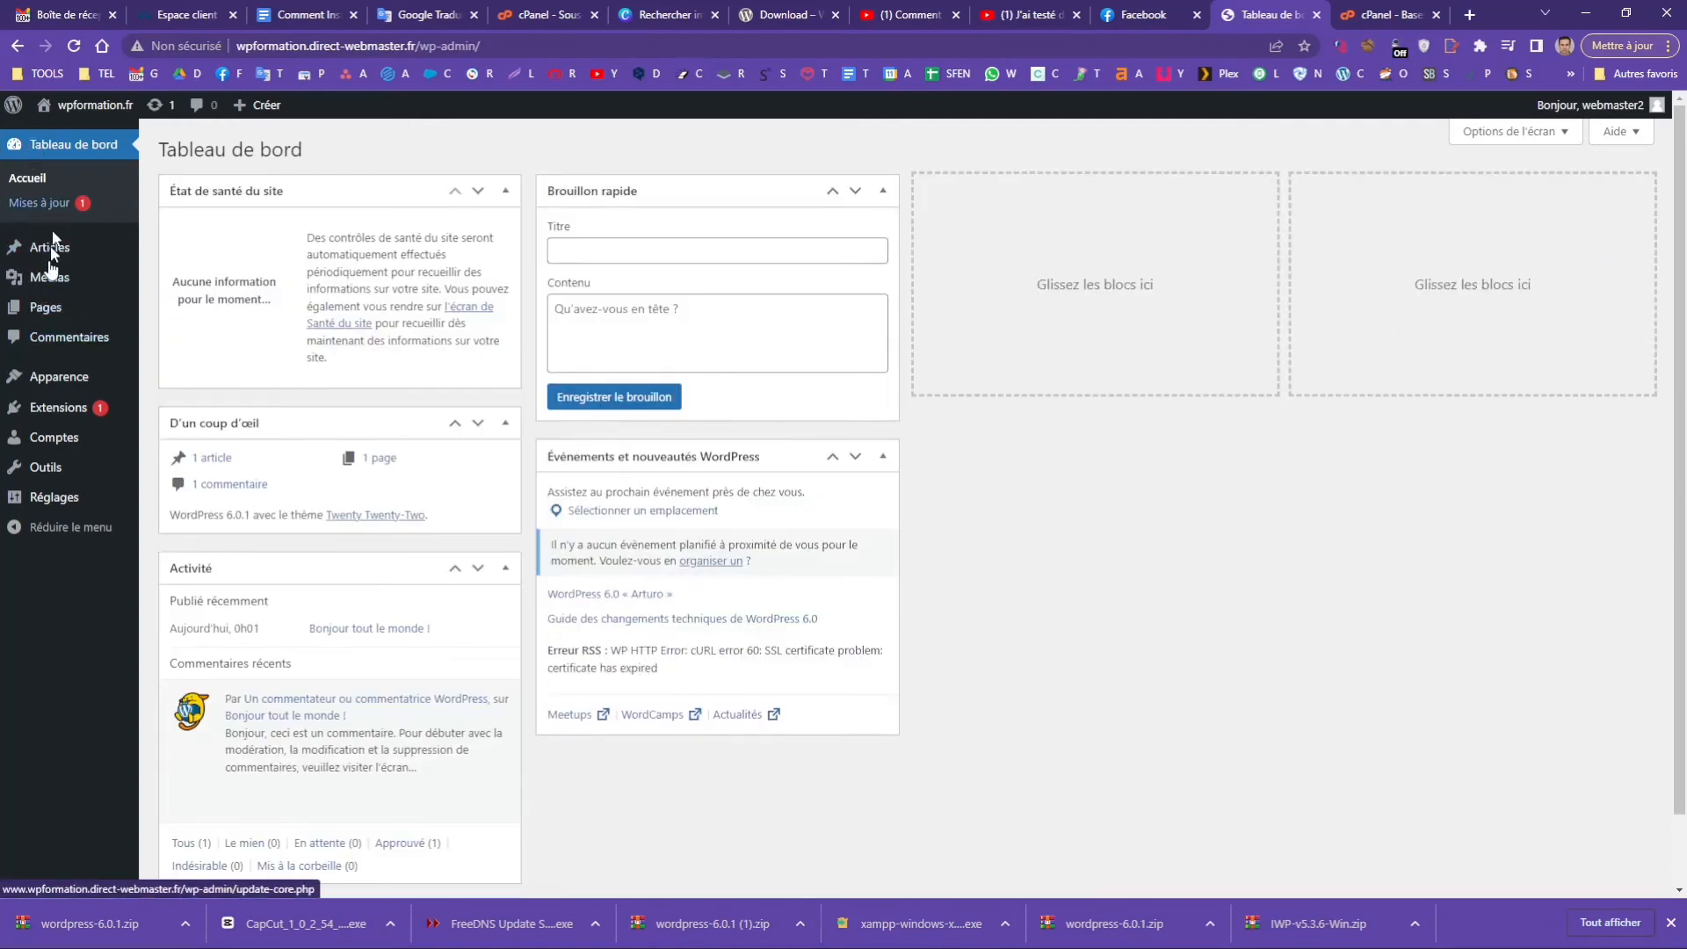
# Step: Delete the preinstalled Akismet Anti-Spam and Hello Dolly plugins from the site
pyautogui.moveTo(64, 492)
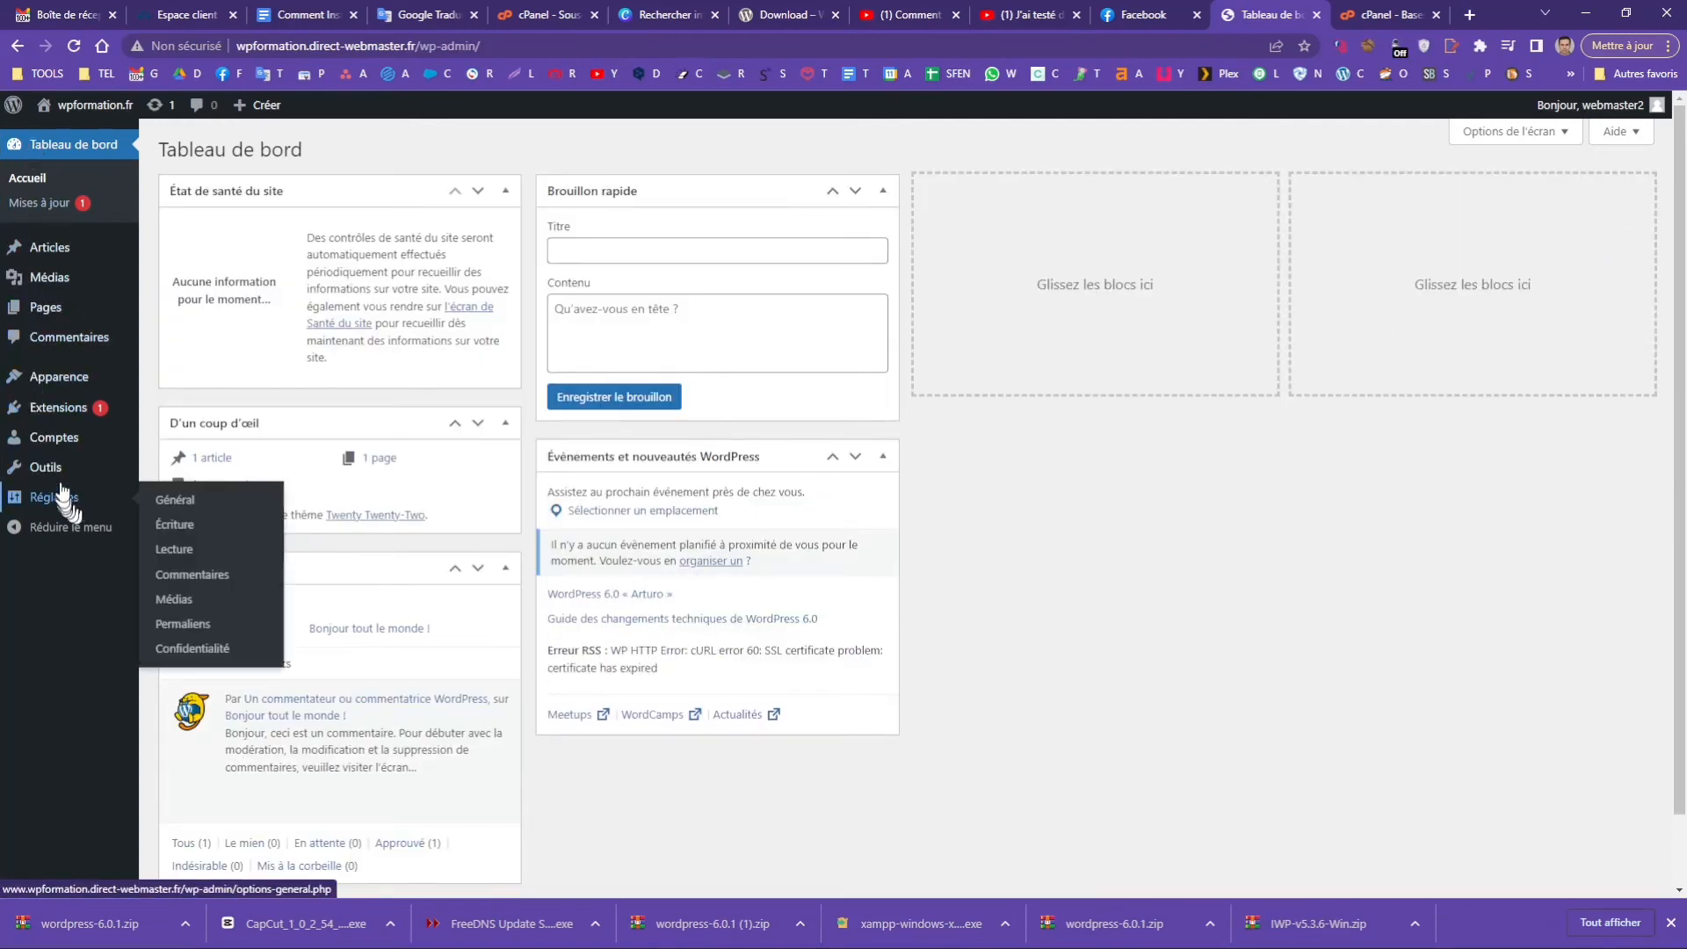
pyautogui.click(61, 407)
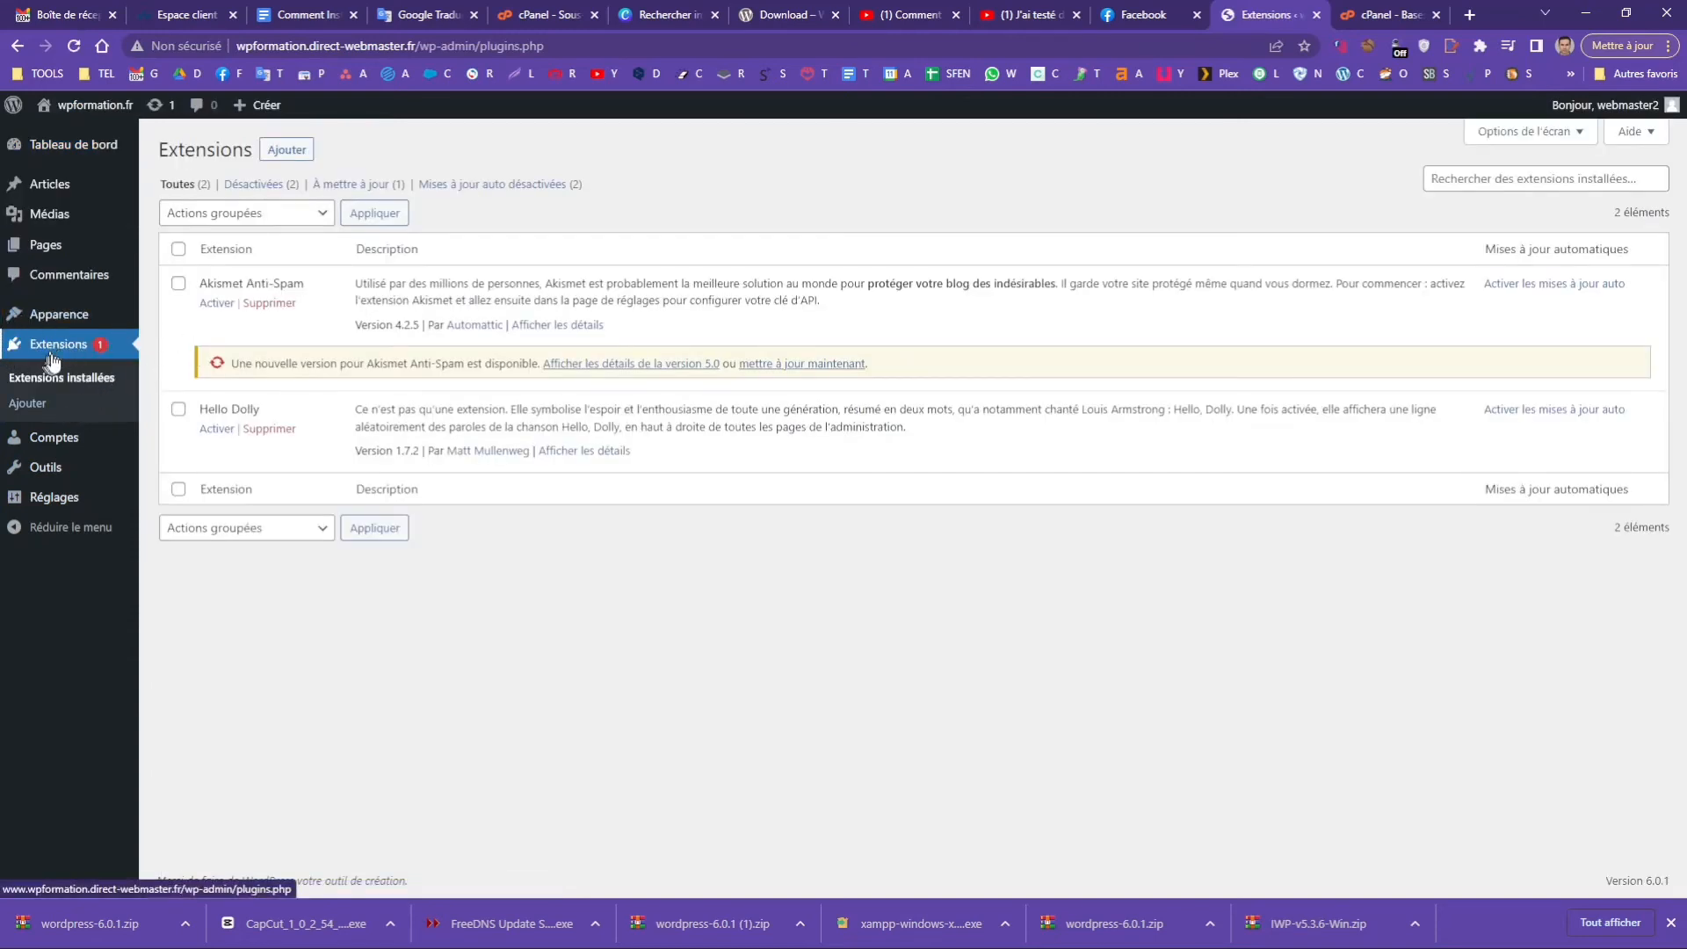
pyautogui.click(268, 302)
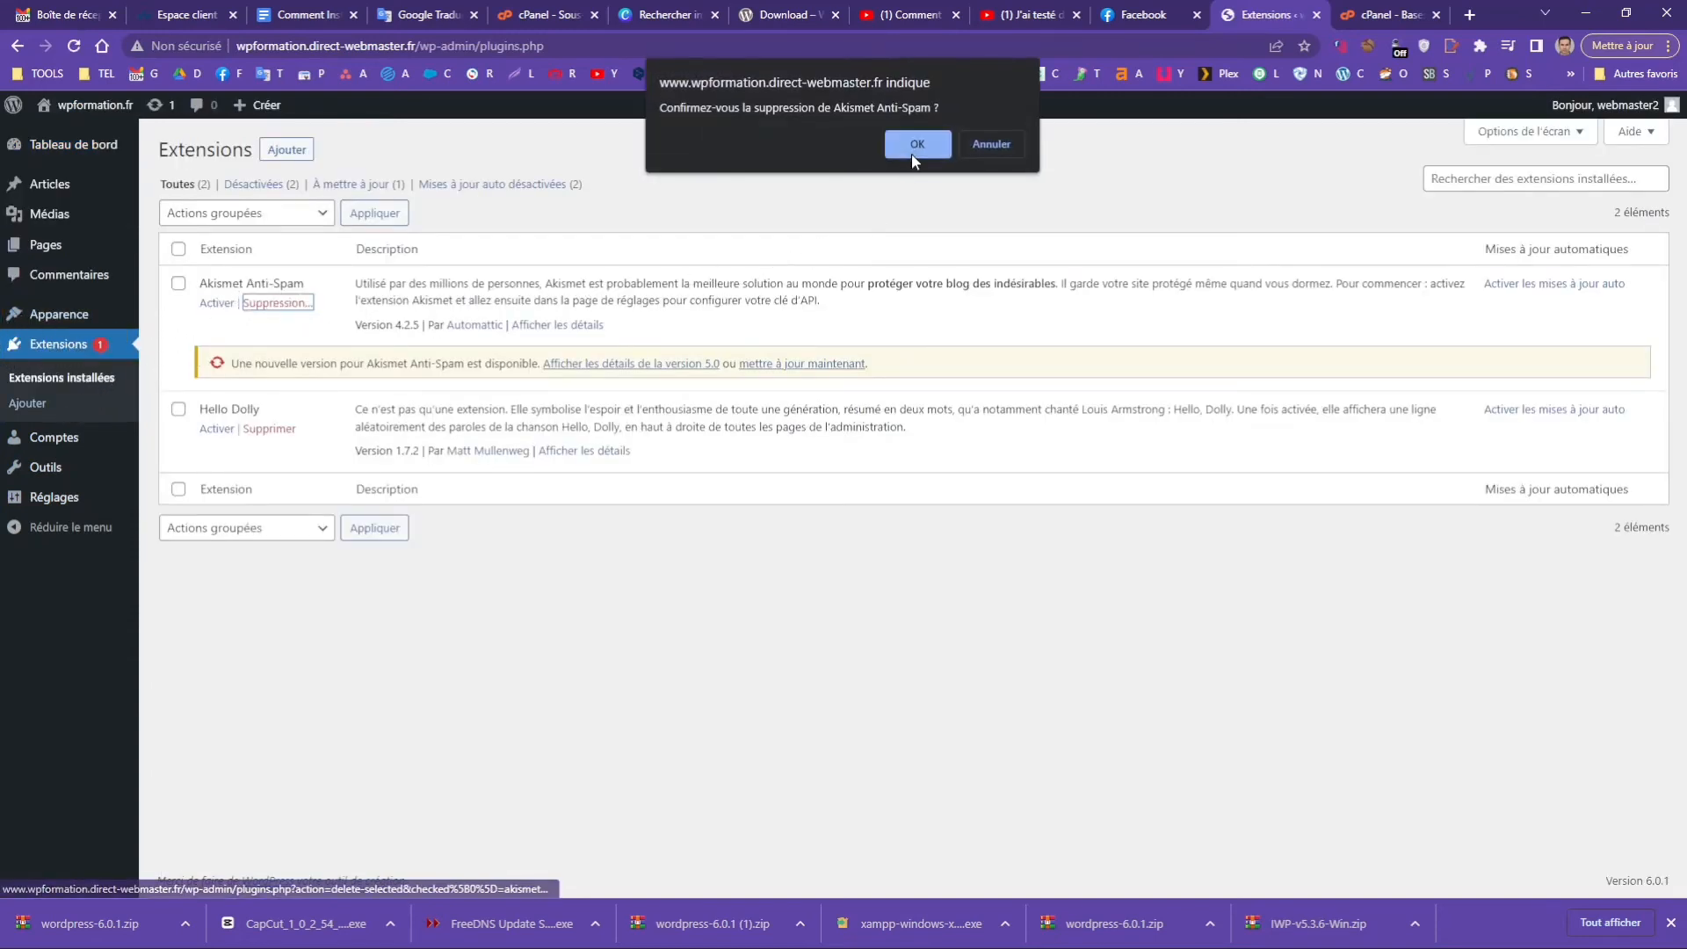
pyautogui.click(917, 145)
pyautogui.click(269, 336)
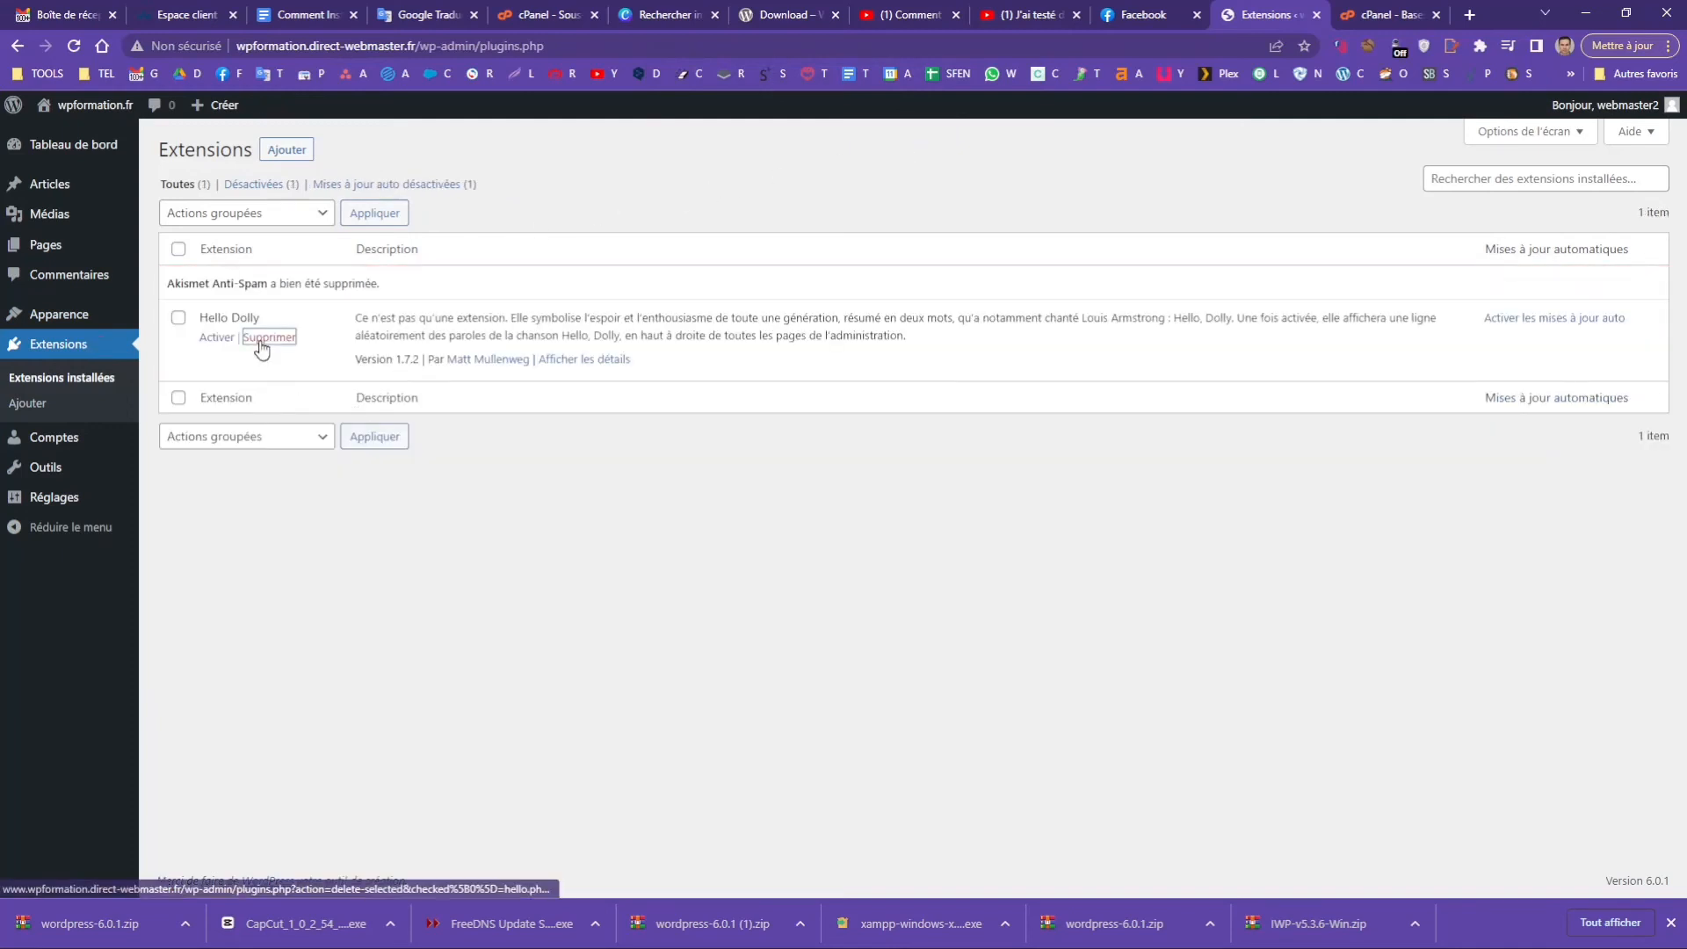
pyautogui.click(916, 145)
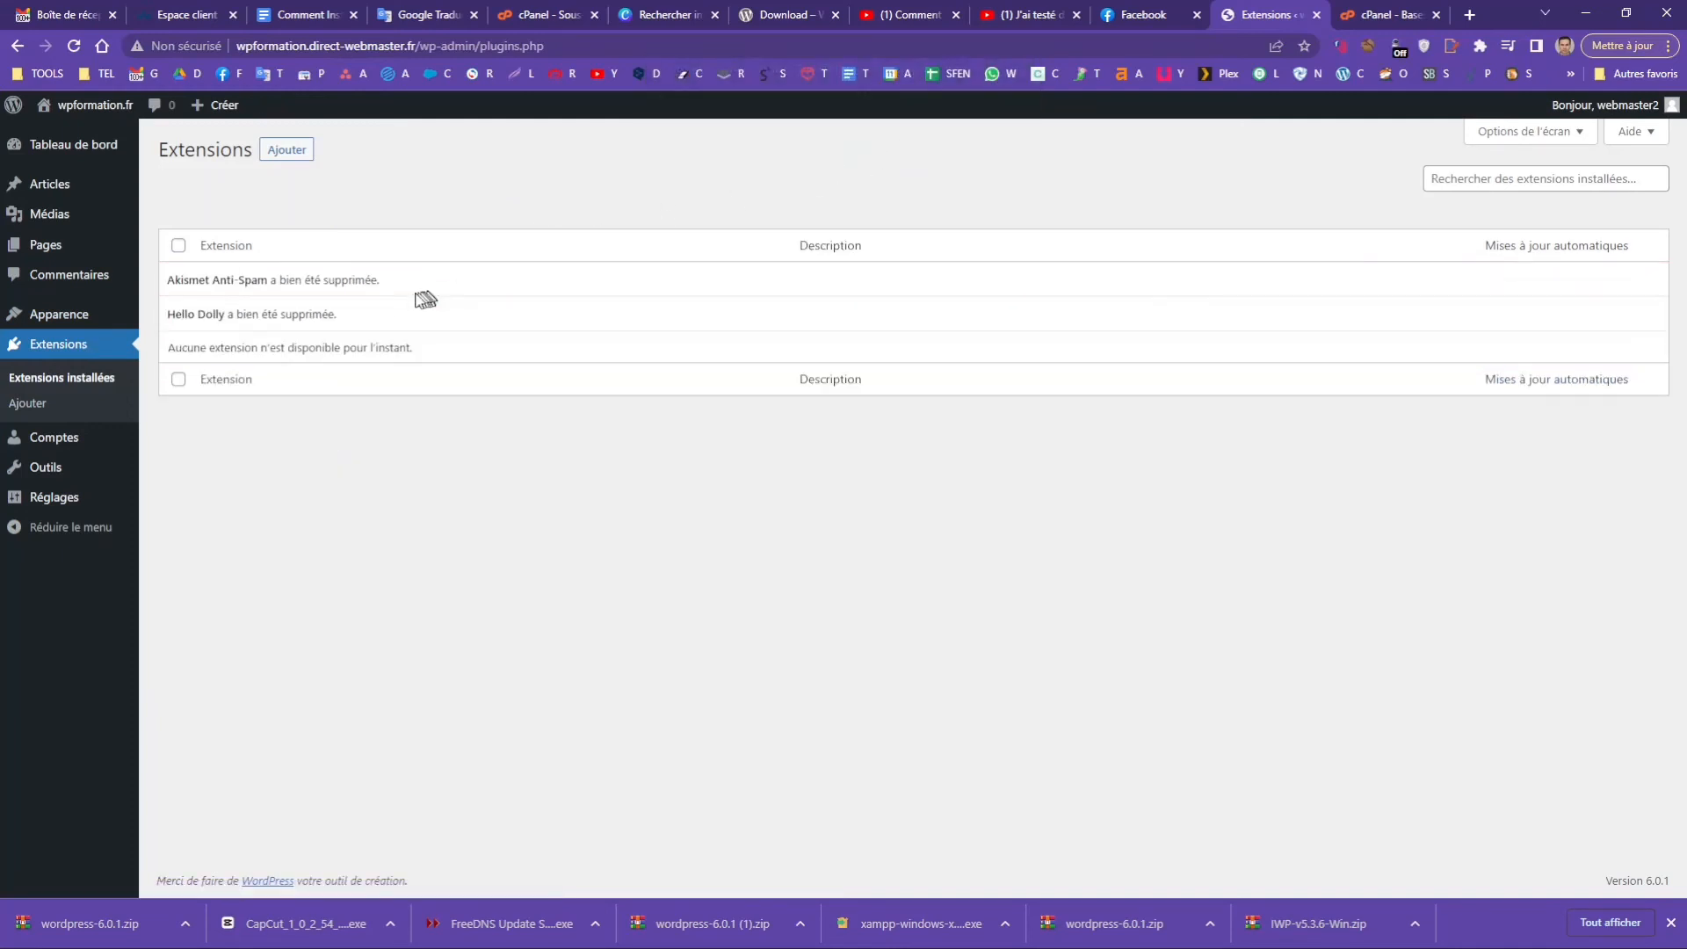
# Step: Review the general settings, including site title, tagline, admin e-mail and date and time formats, and save them
pyautogui.moveTo(84, 507)
pyautogui.click(195, 504)
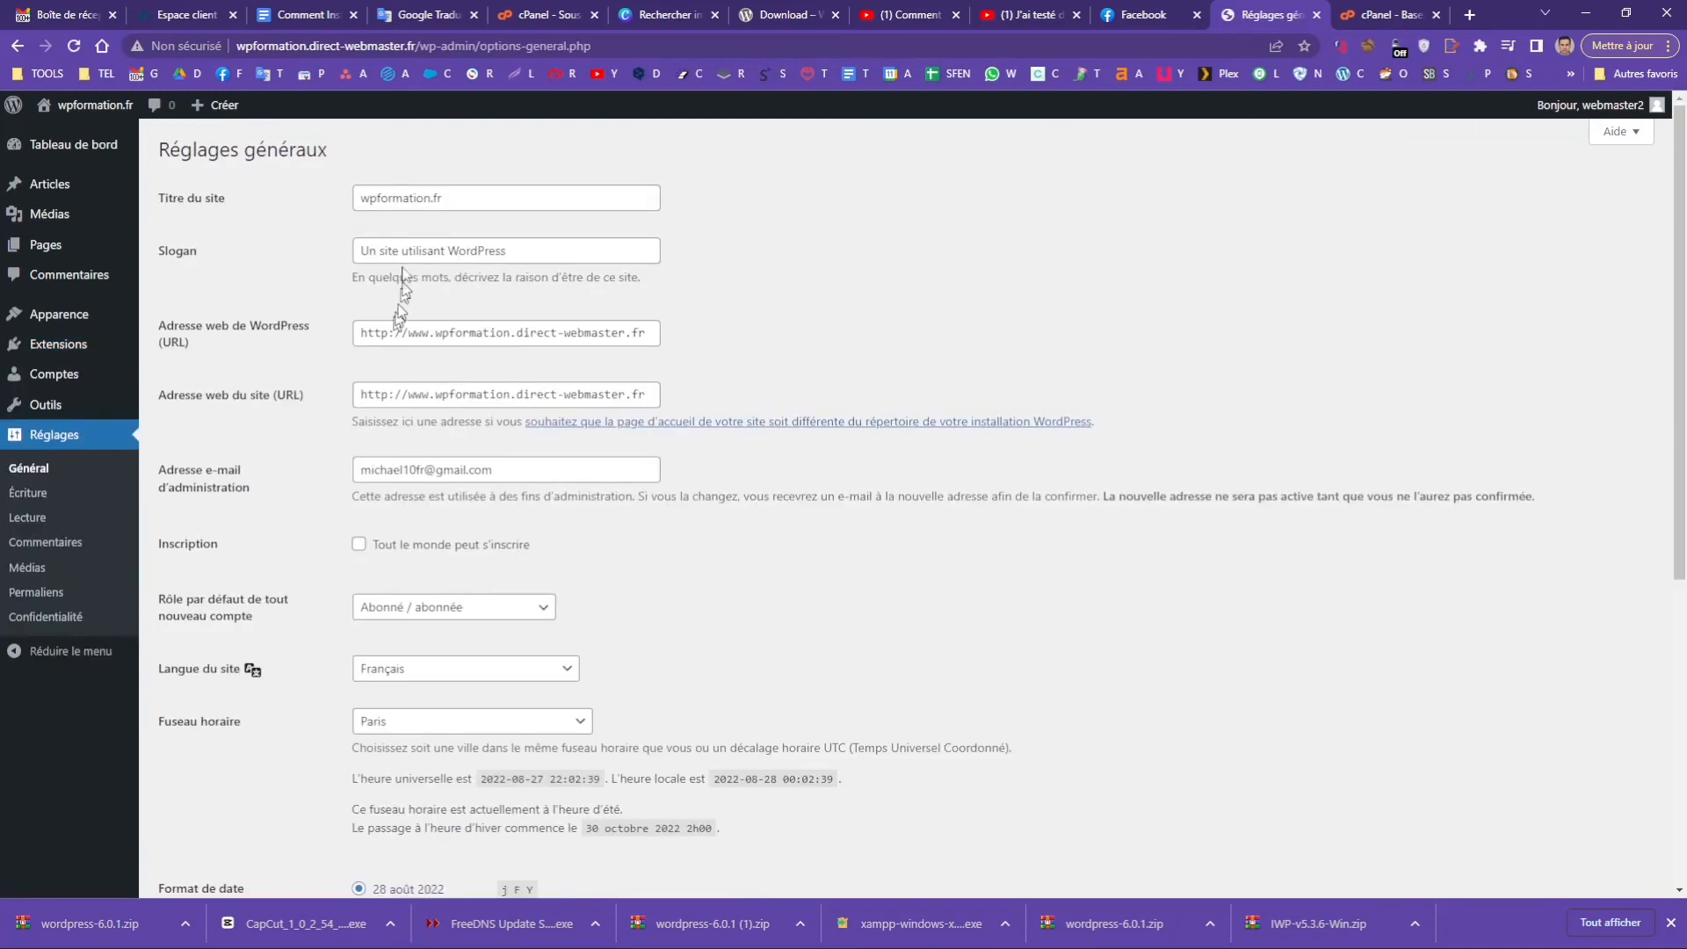
pyautogui.moveTo(368, 250); pyautogui.dragTo(518, 252)
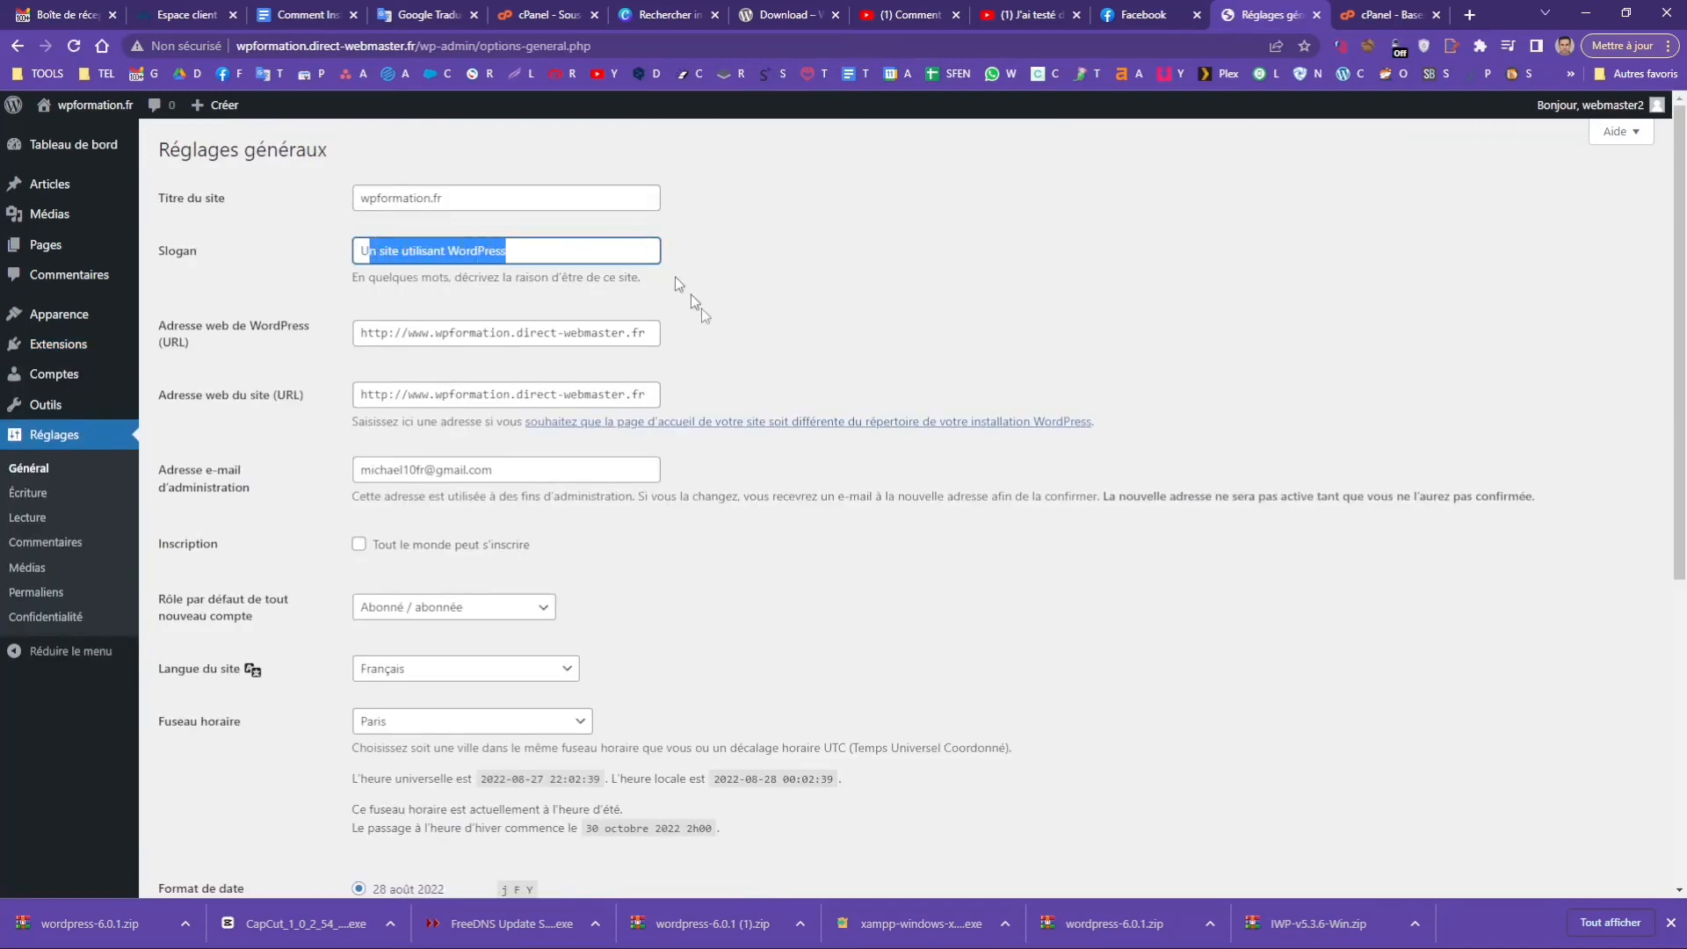
pyautogui.moveTo(354, 195); pyautogui.dragTo(522, 188)
pyautogui.click(798, 556)
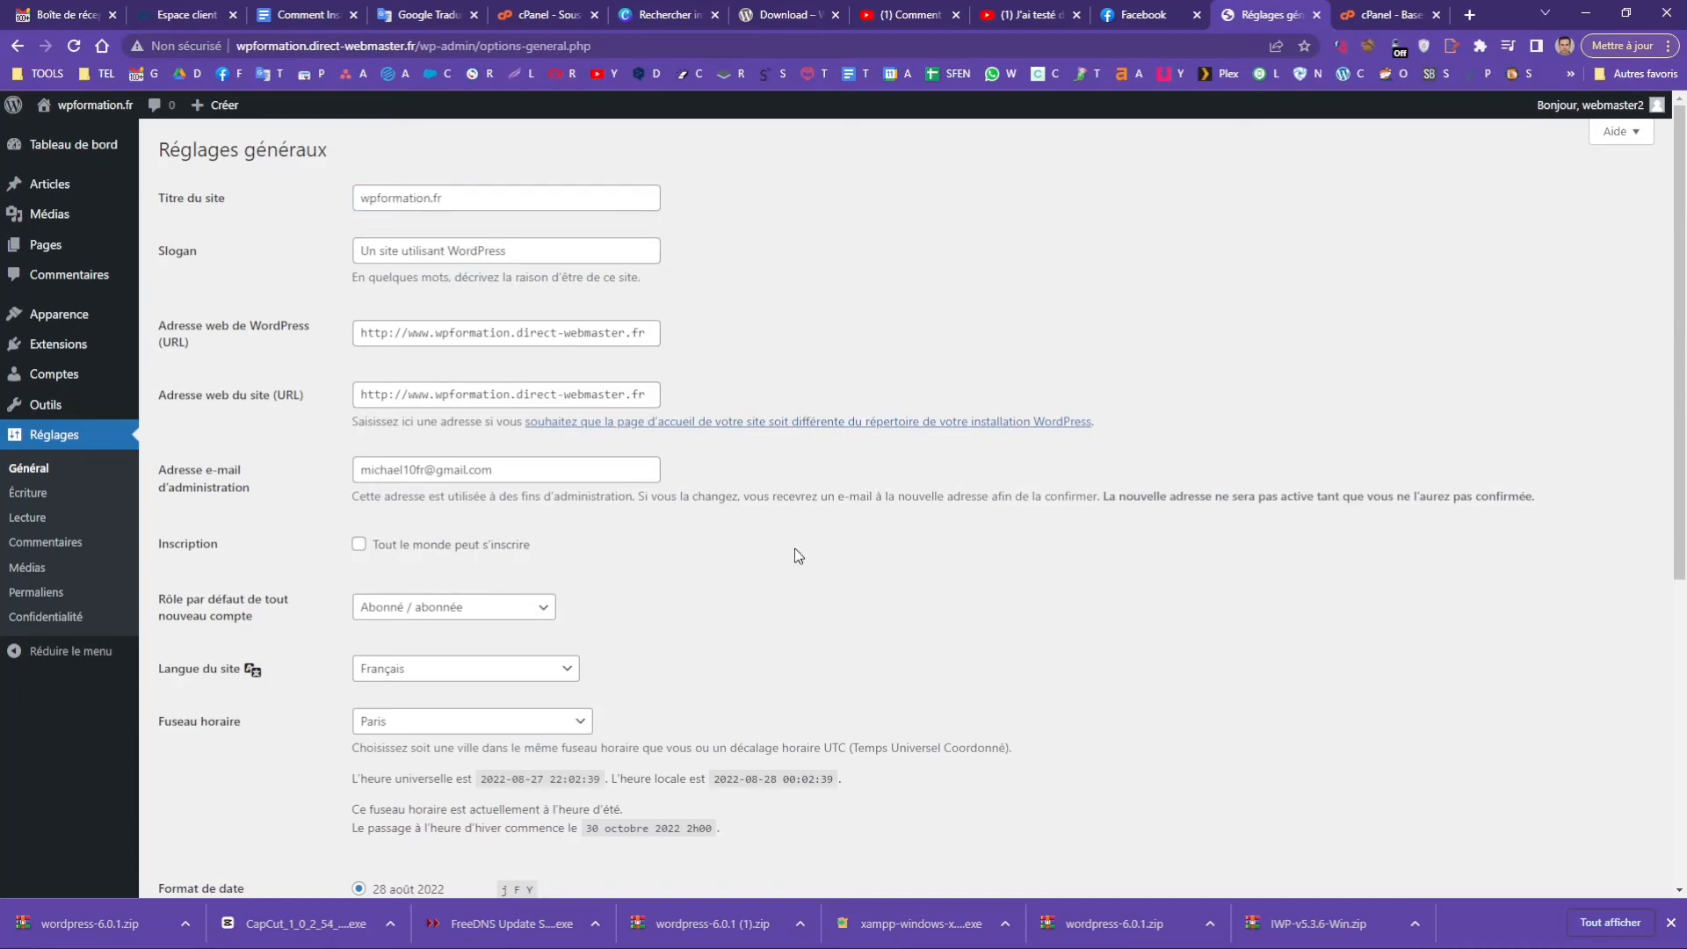
pyautogui.click(513, 468)
pyautogui.click(791, 610)
pyautogui.scroll(-5, 791, 610)
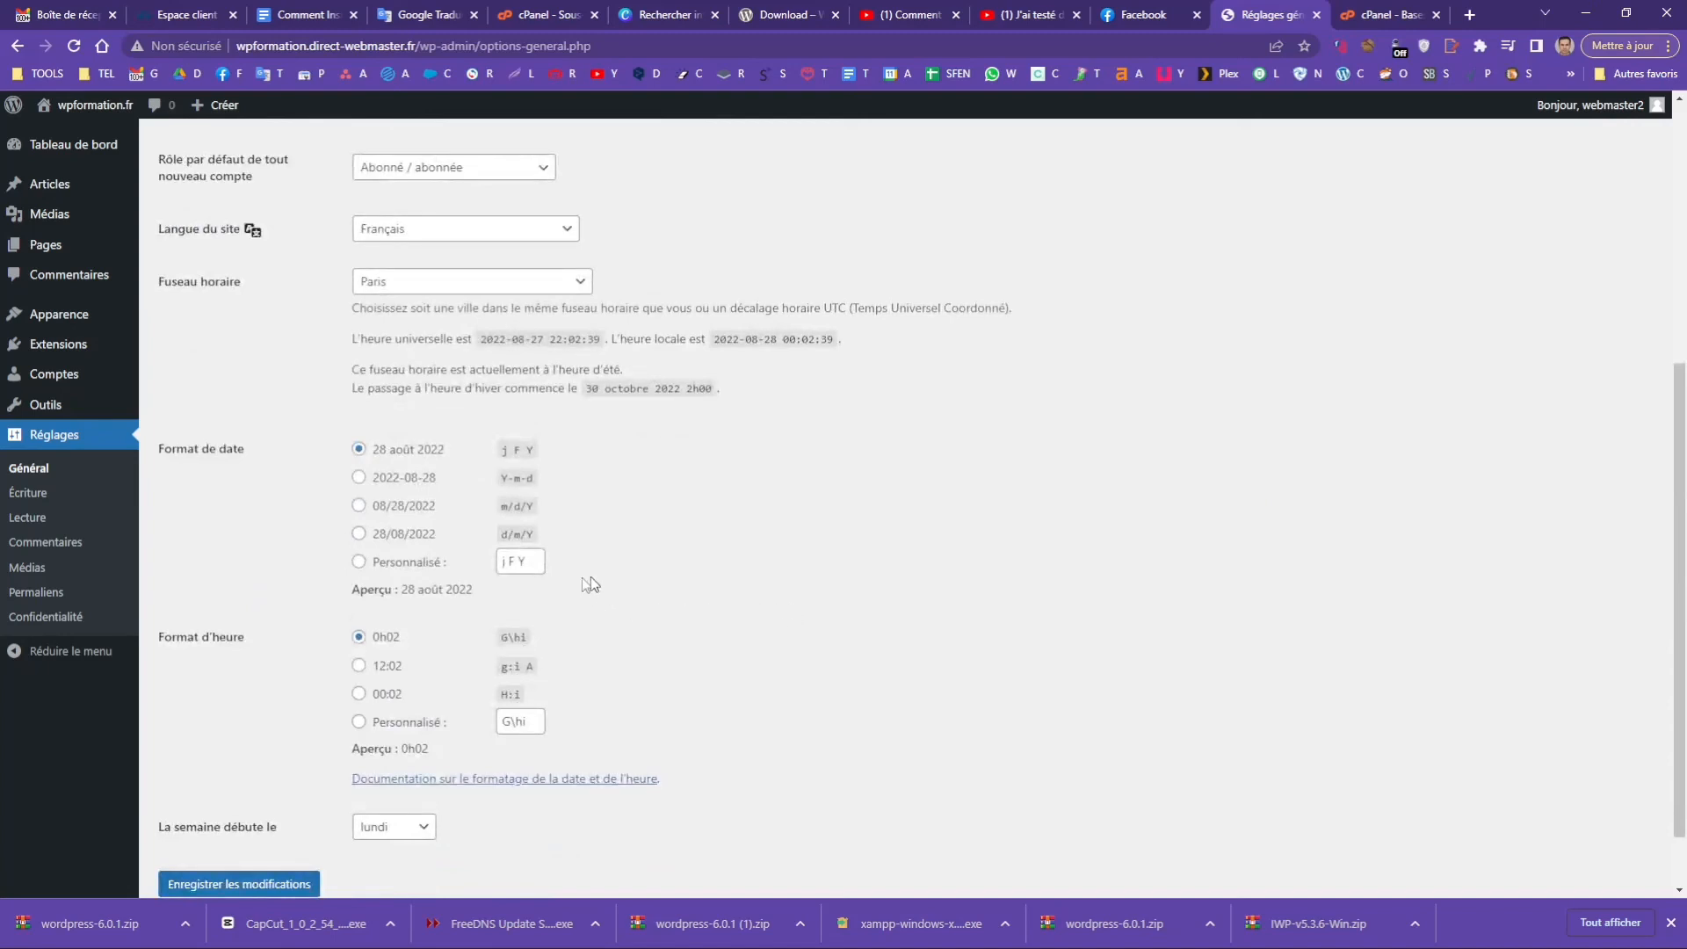
pyautogui.scroll(-1, 640, 614)
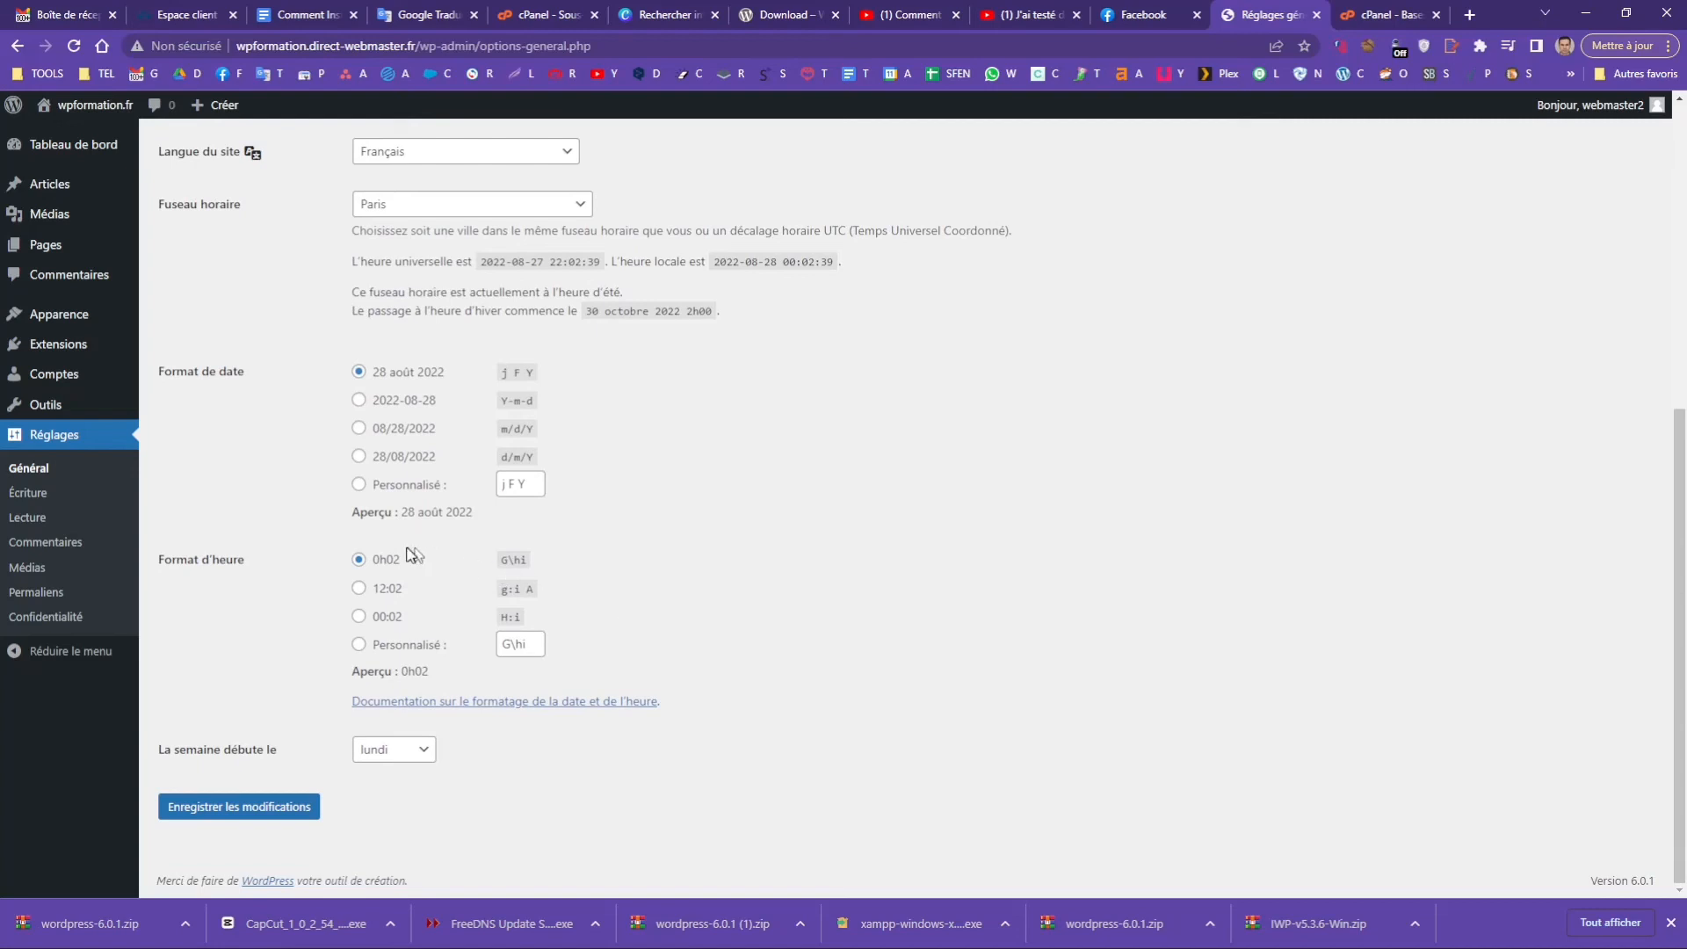
pyautogui.click(256, 814)
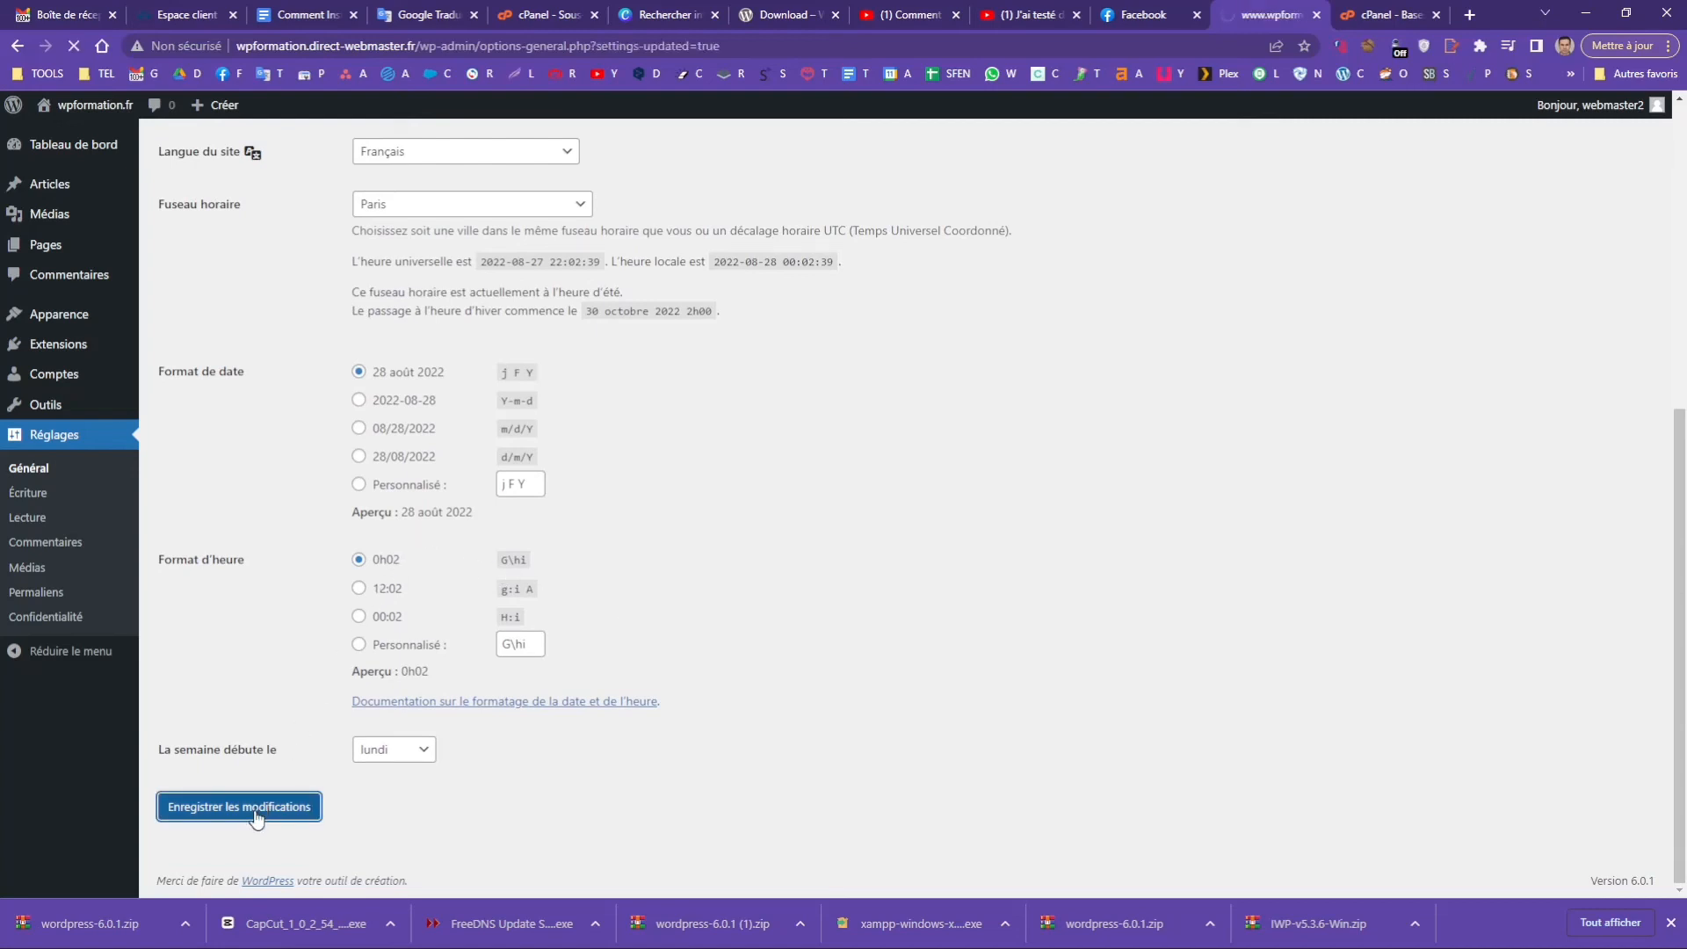
# Step: Clear the mail server, login, password and port of the post-by-e-mail section in the writing settings
pyautogui.click(31, 501)
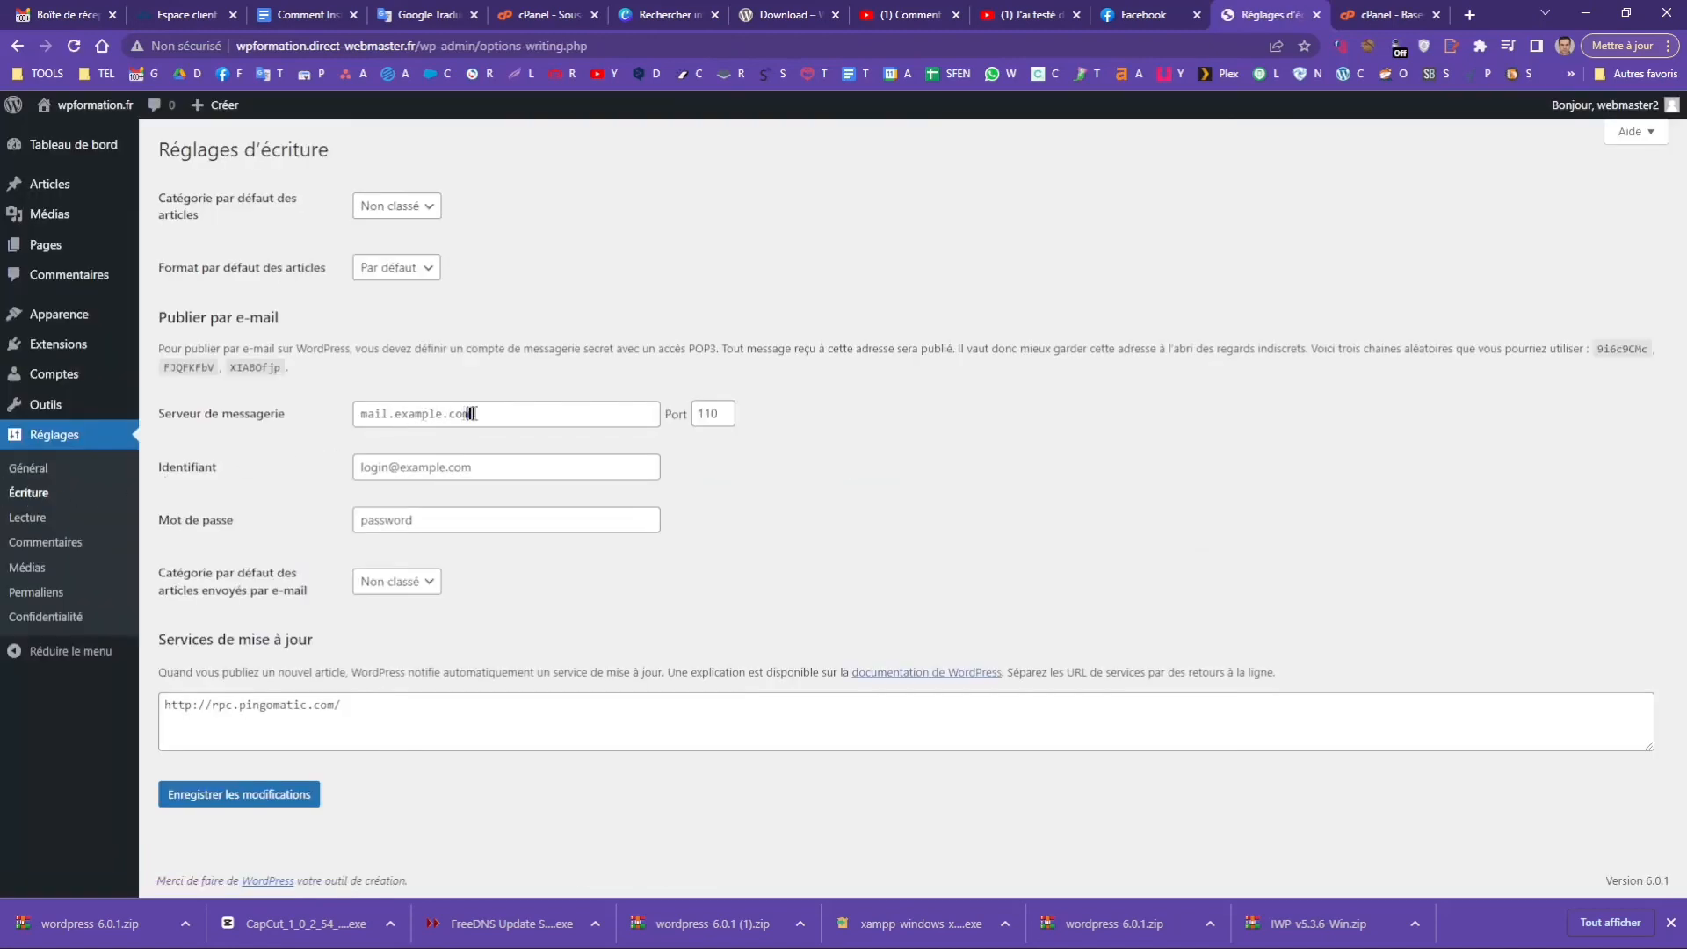
pyautogui.moveTo(472, 414); pyautogui.dragTo(305, 418)
pyautogui.press('BackSpace')
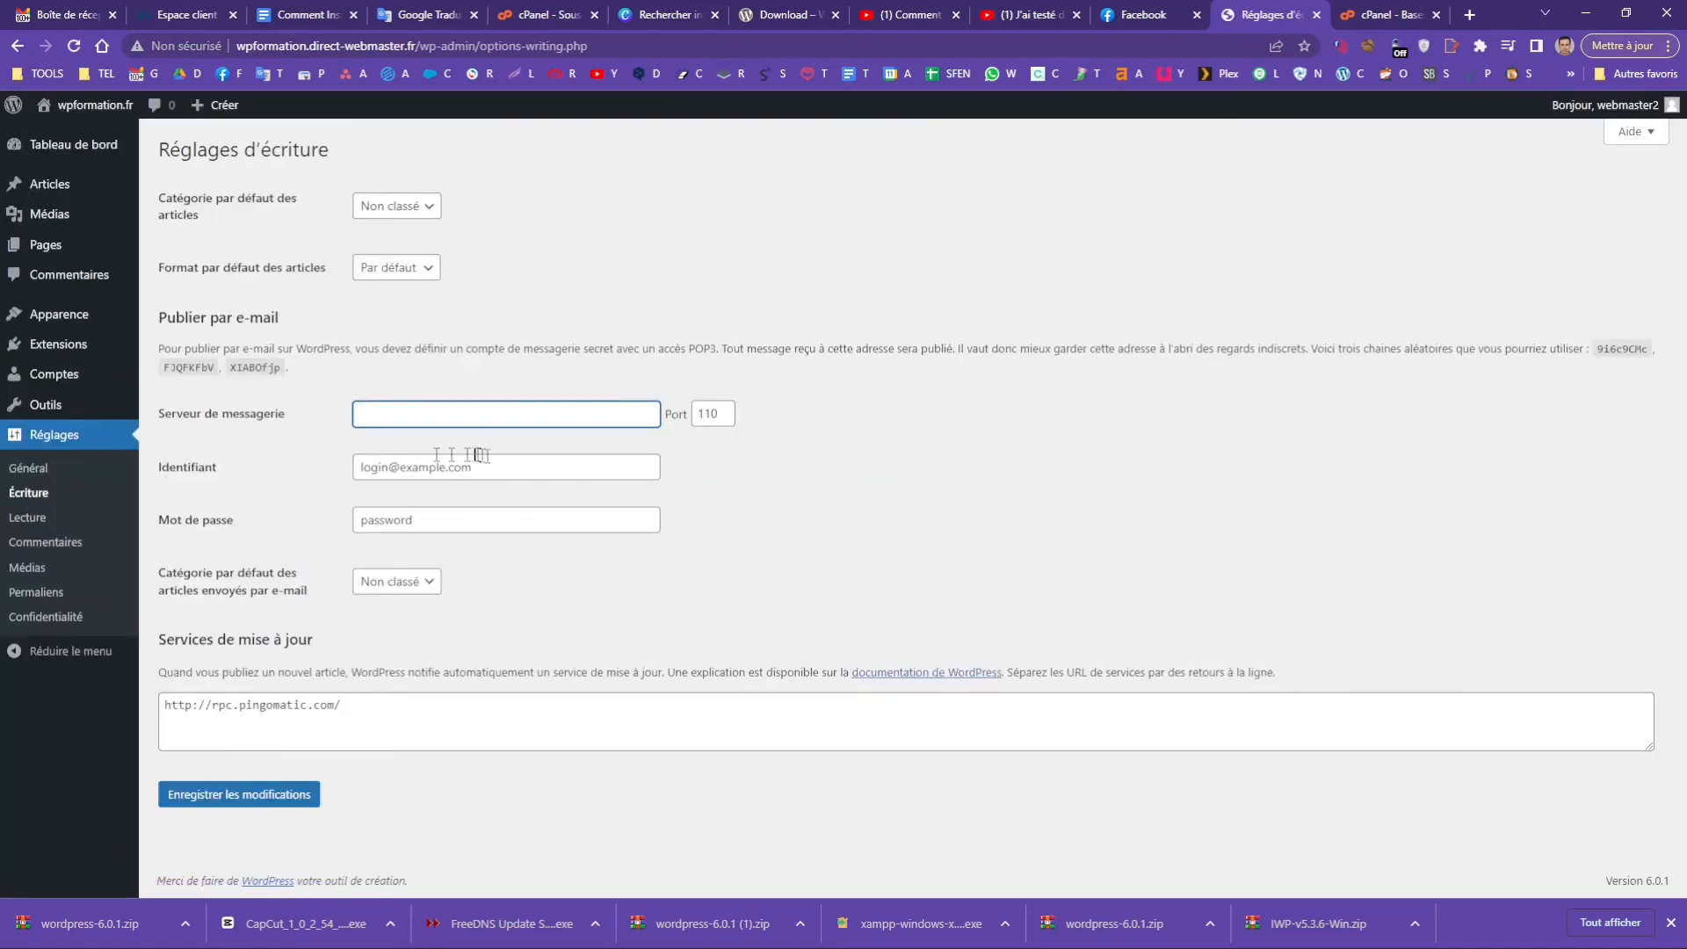
pyautogui.moveTo(507, 467); pyautogui.dragTo(304, 478)
pyautogui.press('BackSpace')
pyautogui.moveTo(426, 521); pyautogui.dragTo(340, 525)
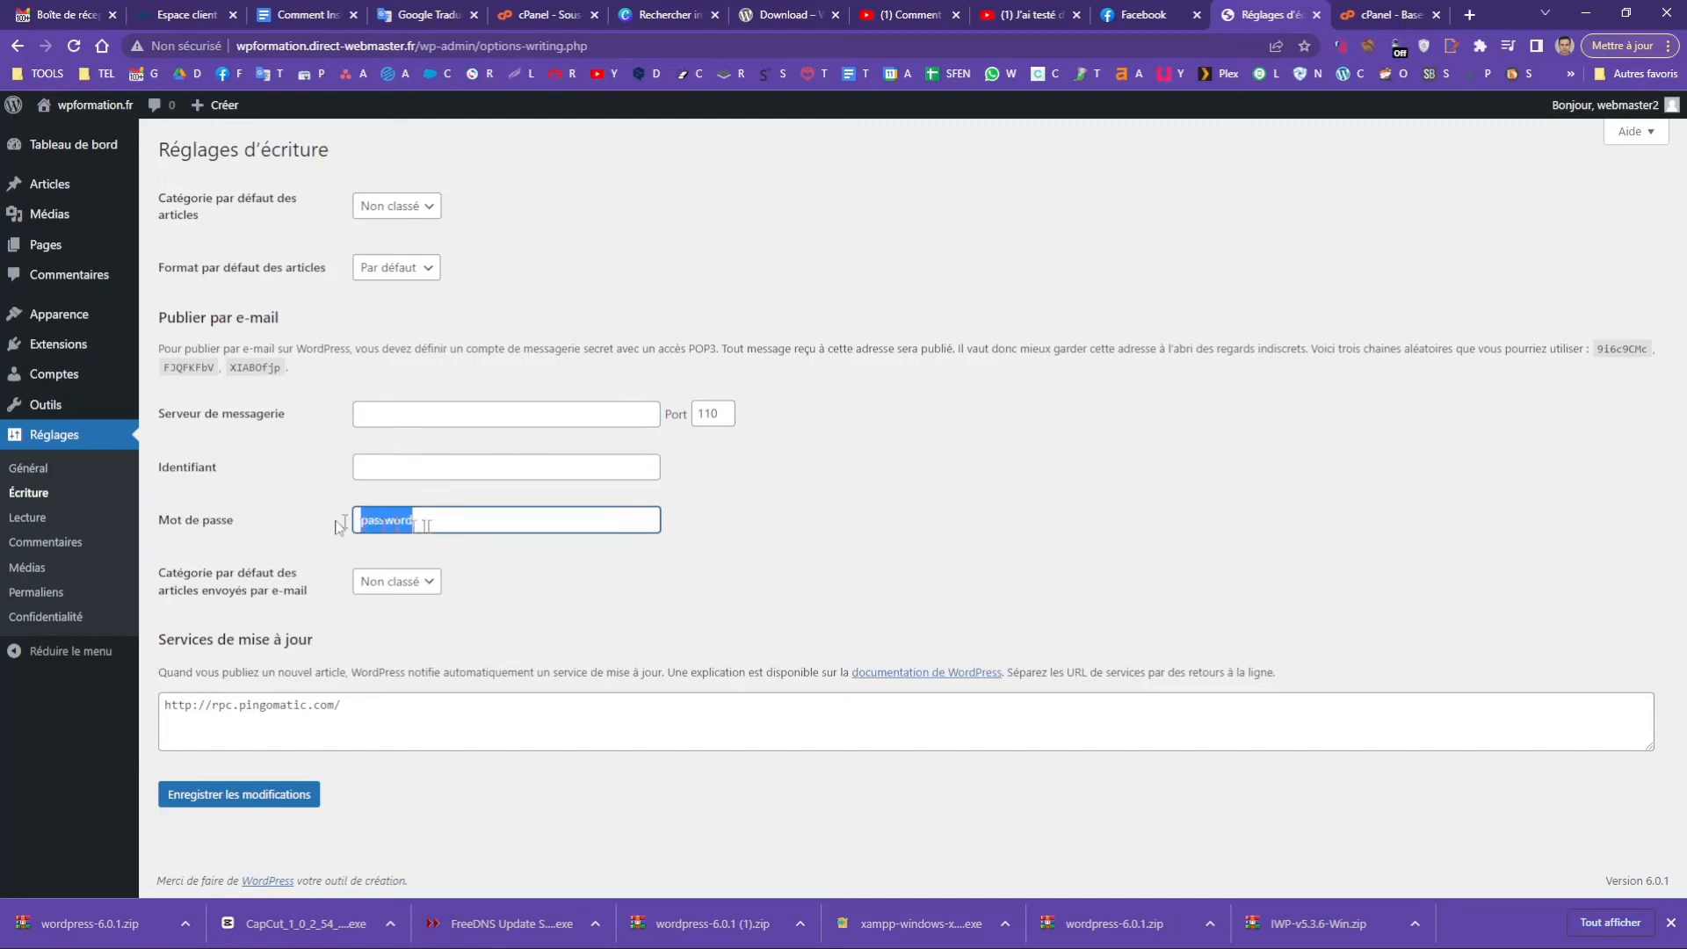
pyautogui.press('BackSpace')
pyautogui.moveTo(716, 414); pyautogui.dragTo(658, 408)
pyautogui.press('BackSpace')
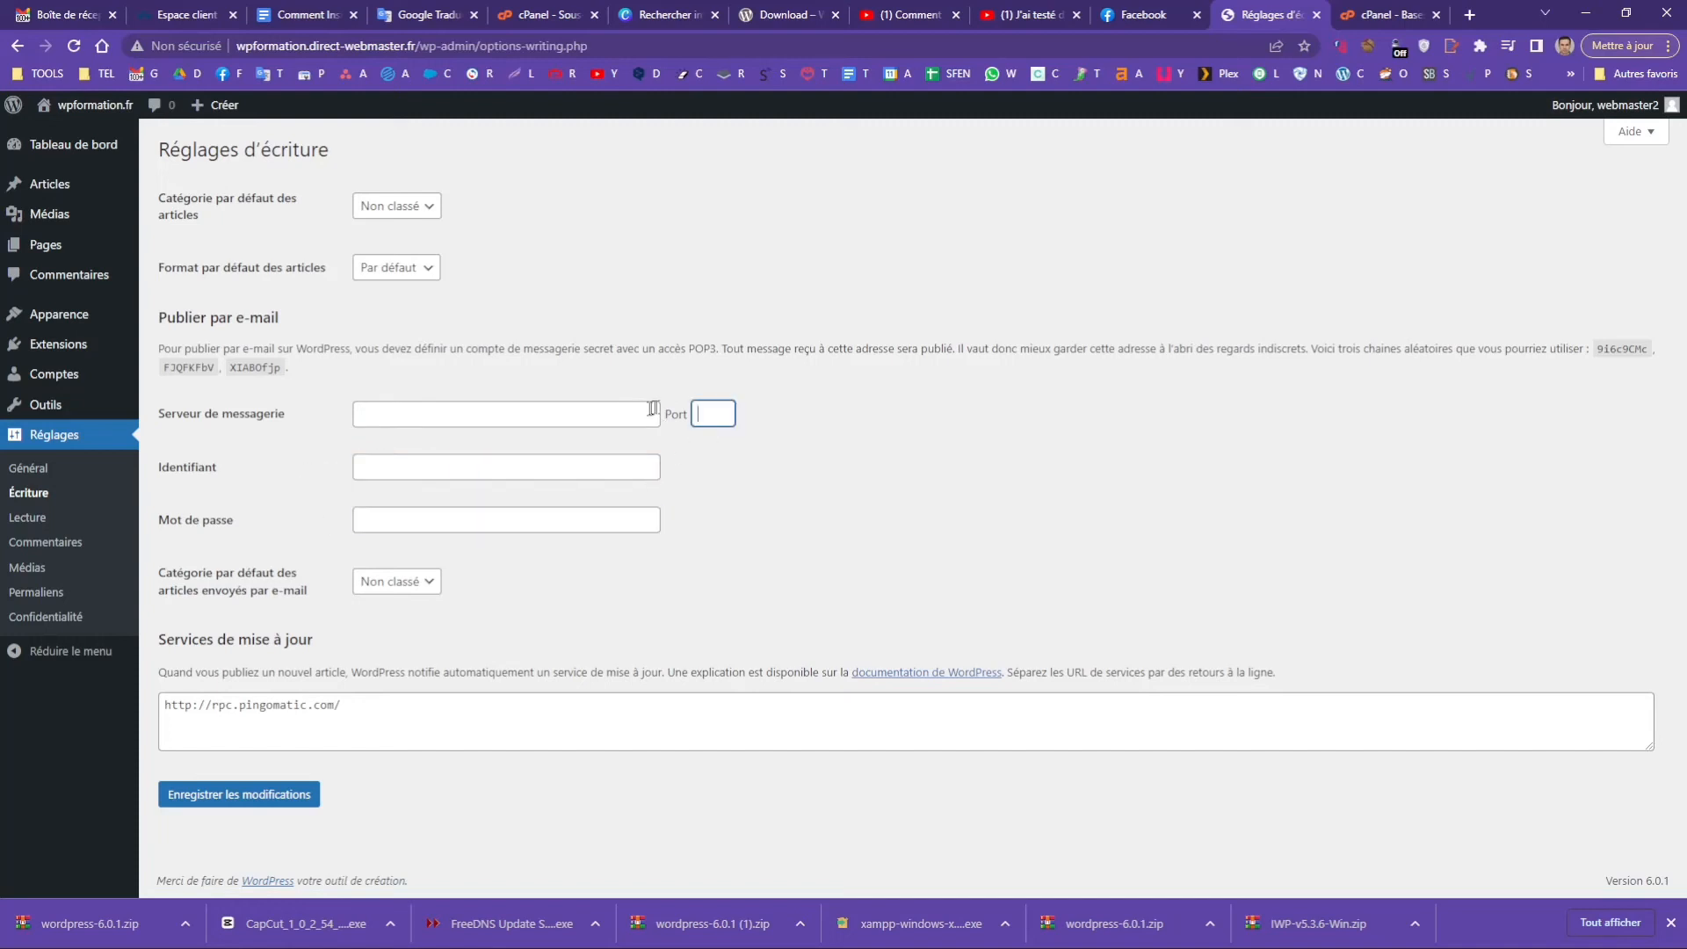
pyautogui.click(771, 534)
pyautogui.moveTo(380, 707); pyautogui.dragTo(97, 696)
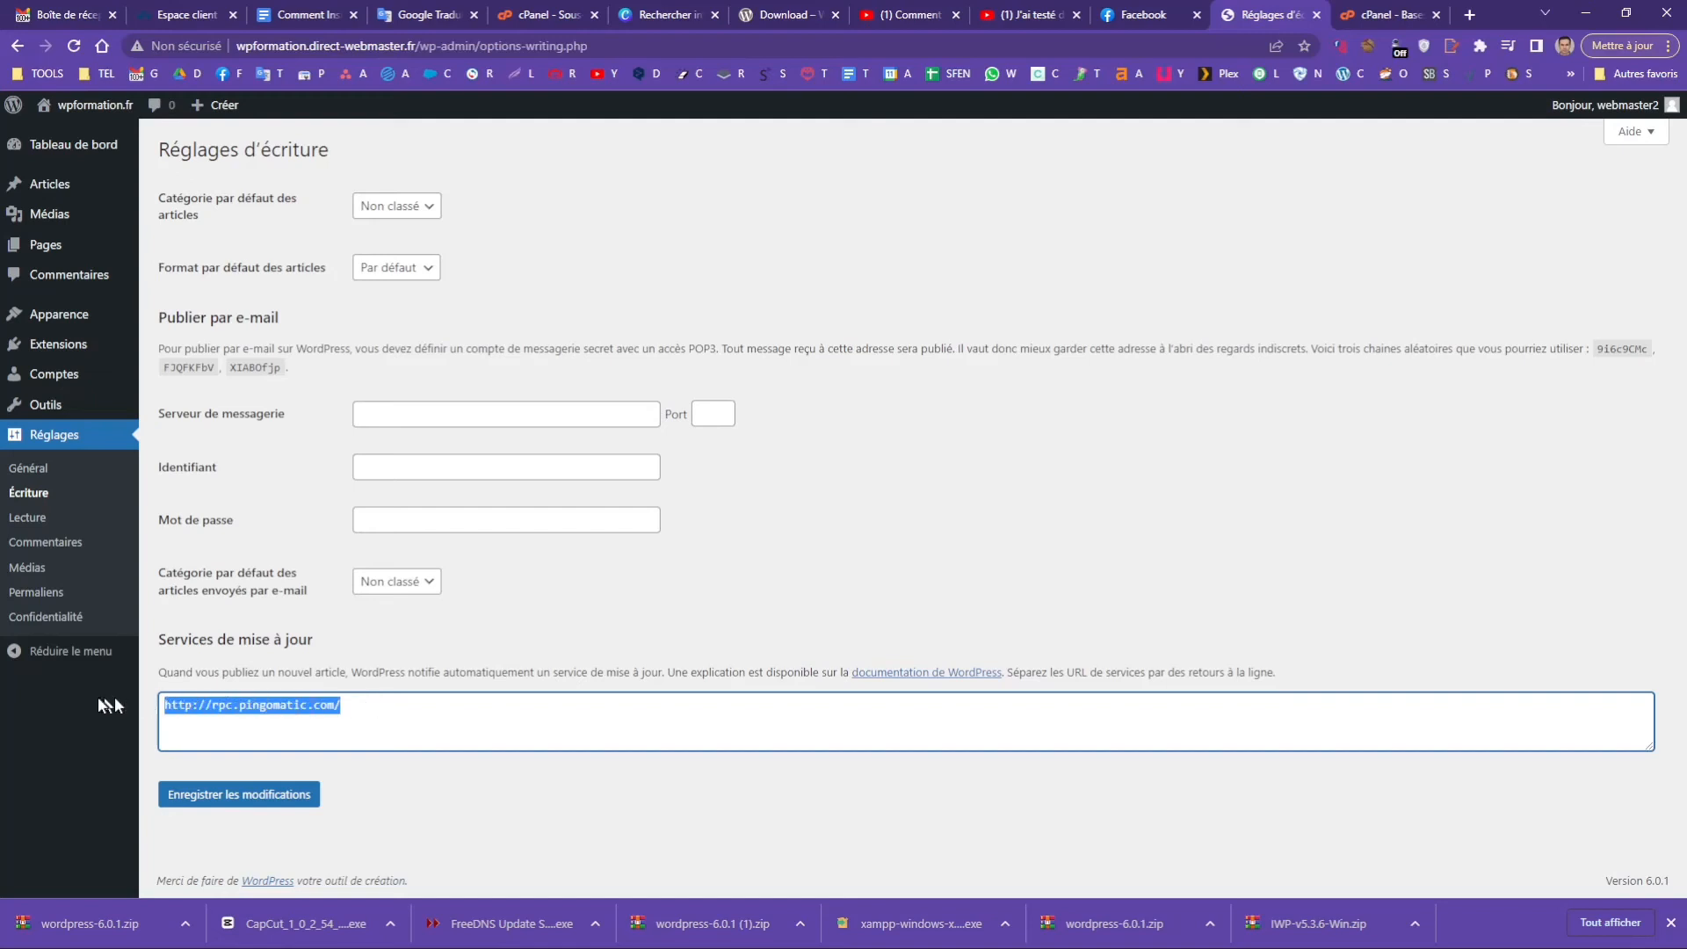
pyautogui.press('BackSpace')
pyautogui.click(255, 802)
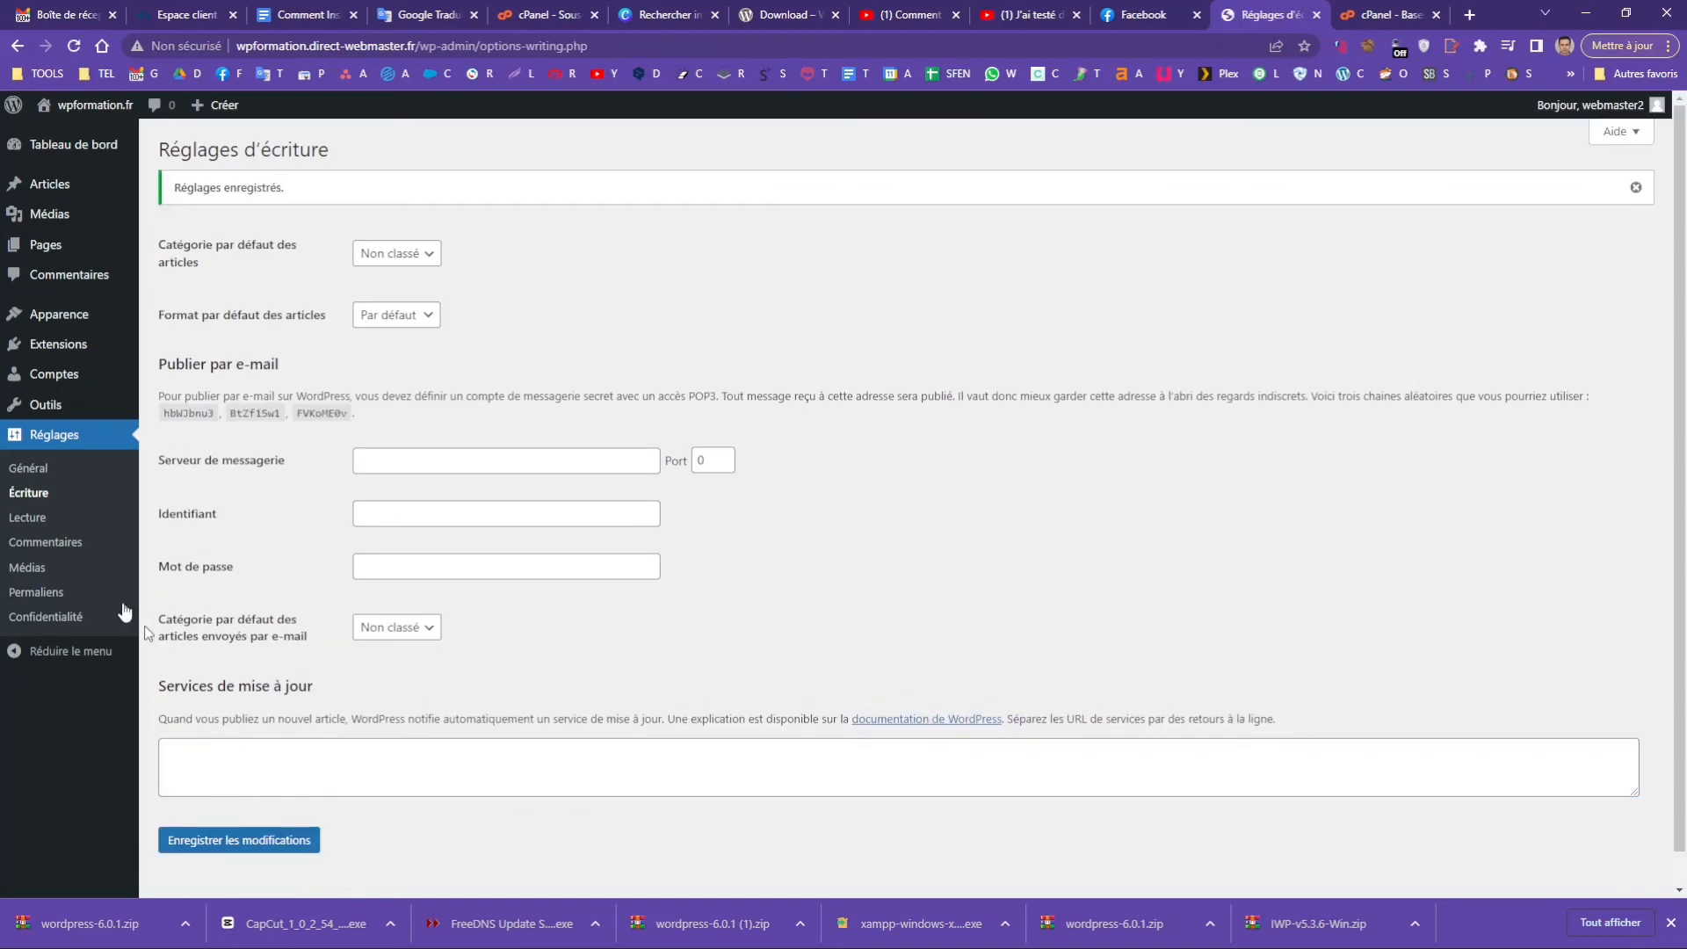
# Step: Try the static page option for the homepage in the reading settings and switch back to the latest posts
pyautogui.click(35, 518)
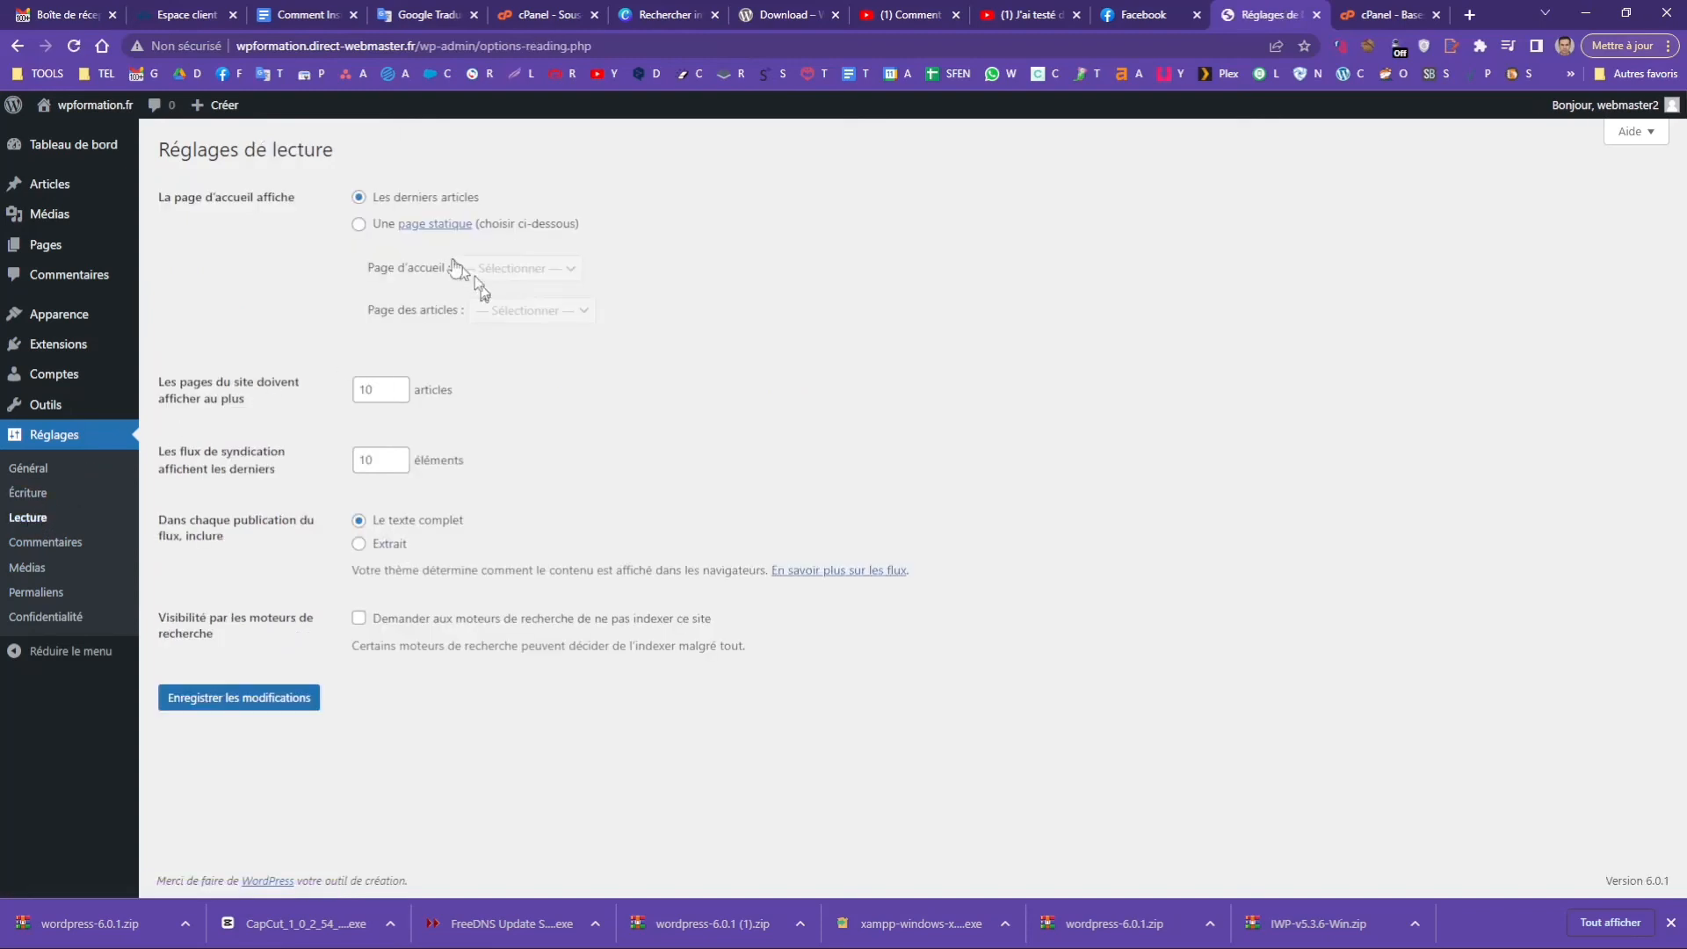
pyautogui.click(359, 225)
pyautogui.click(544, 273)
pyautogui.click(546, 288)
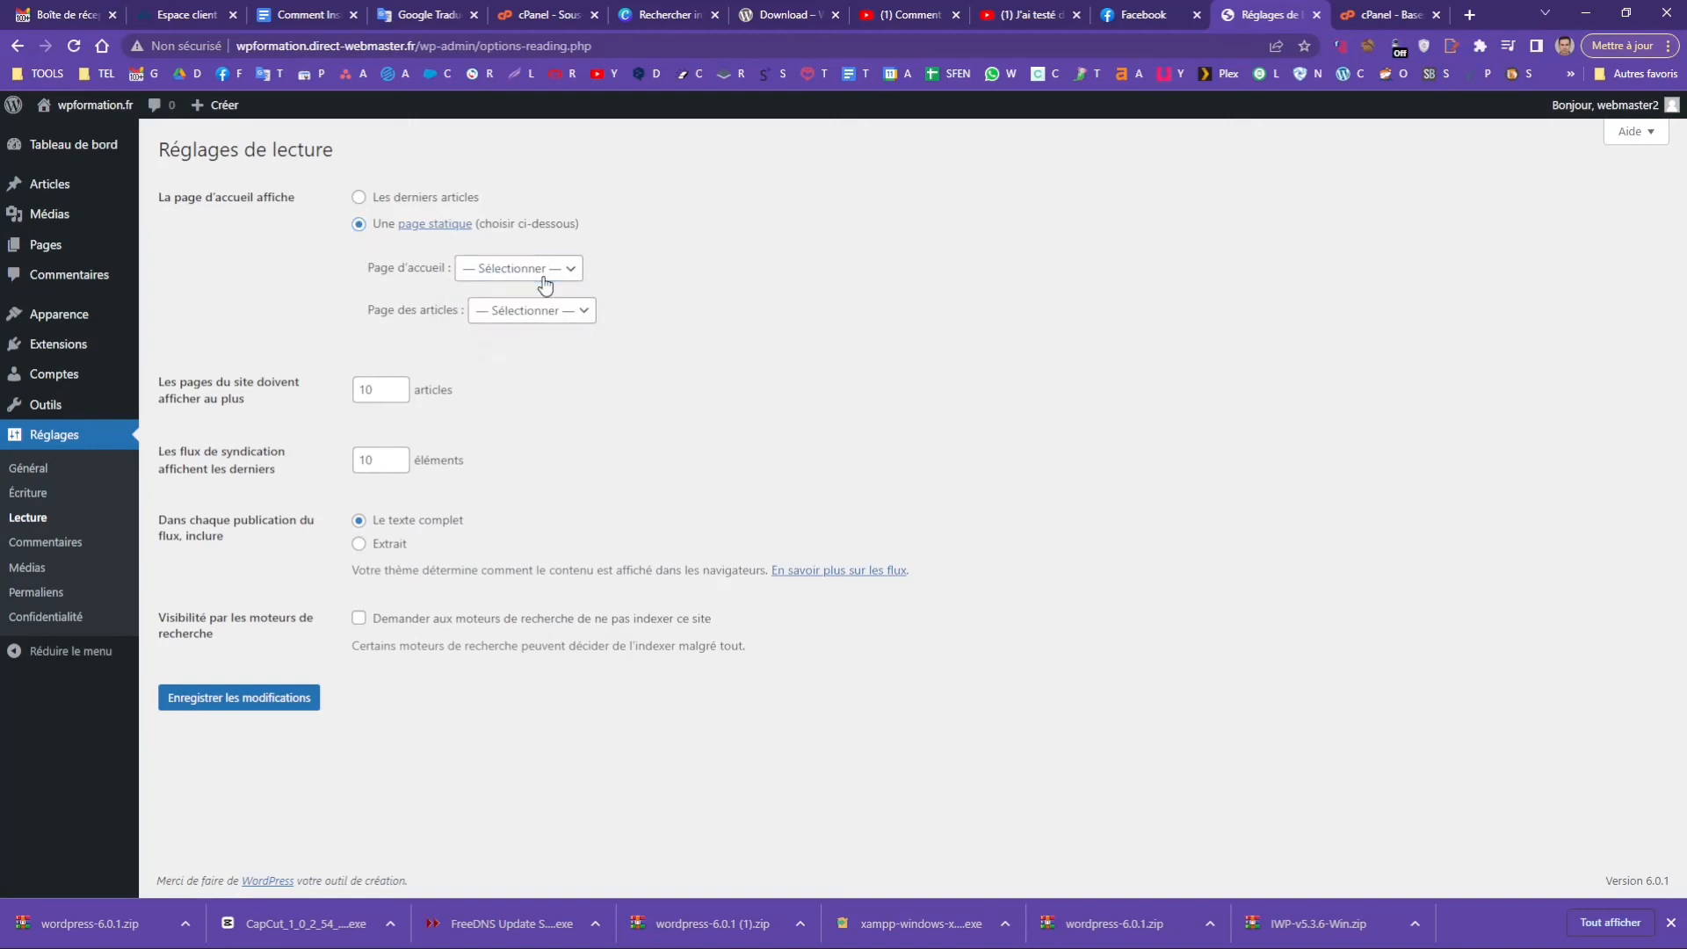
pyautogui.click(406, 201)
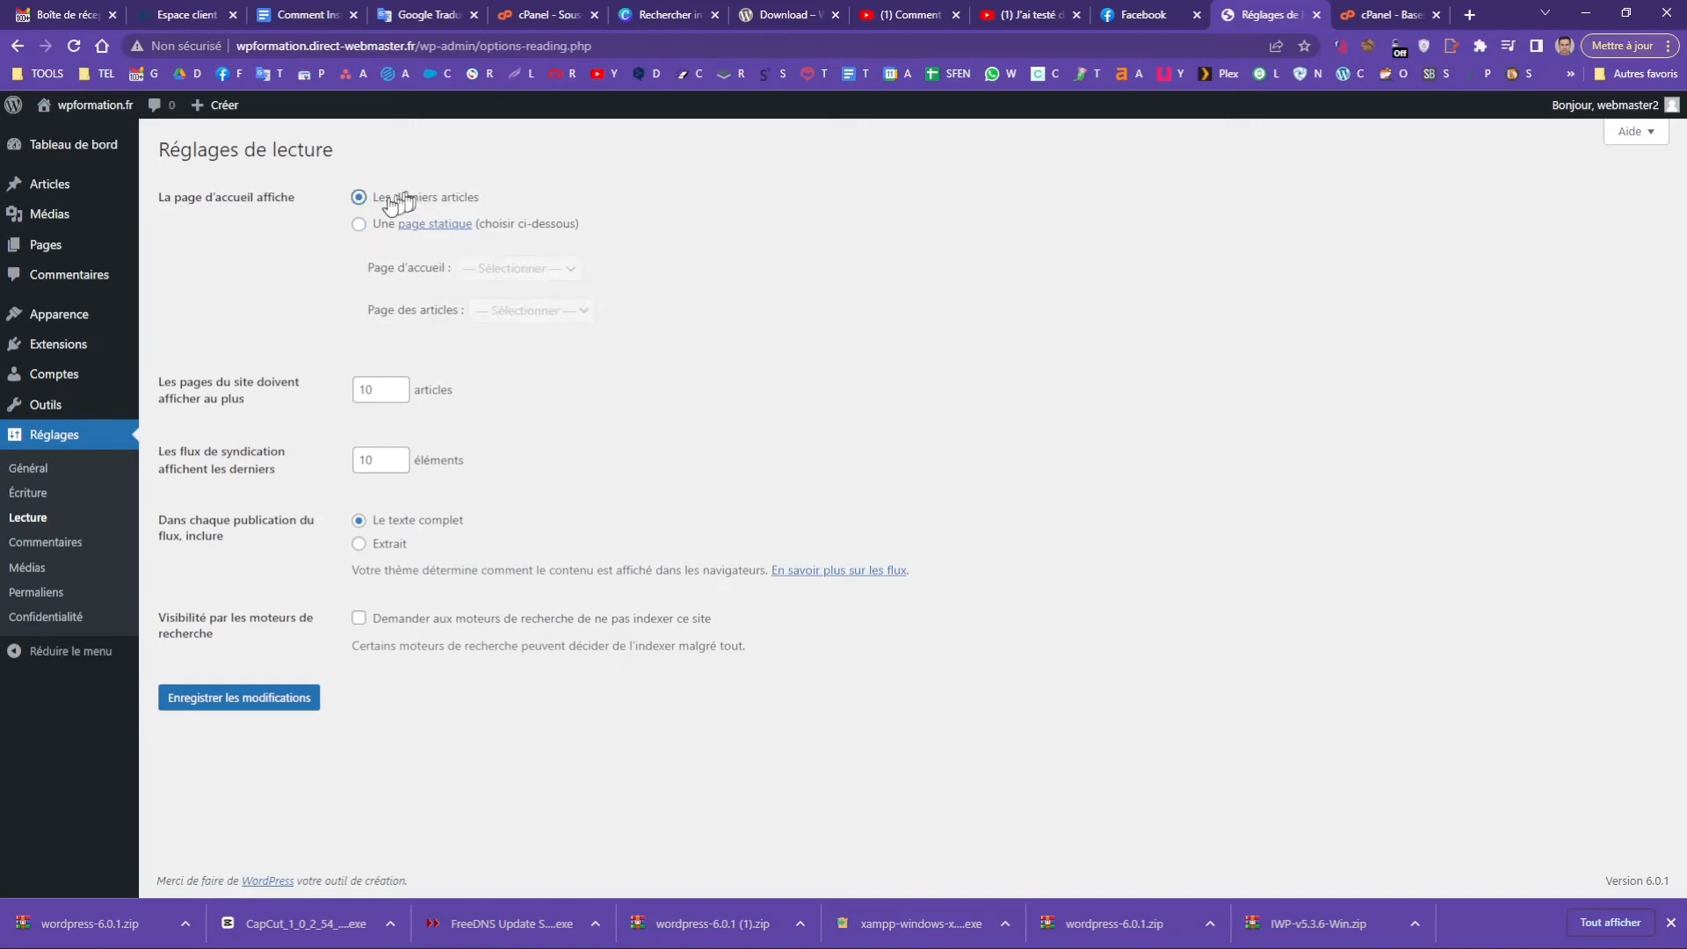
# Step: Require manual approval before a comment is published and save the comment settings
pyautogui.click(48, 547)
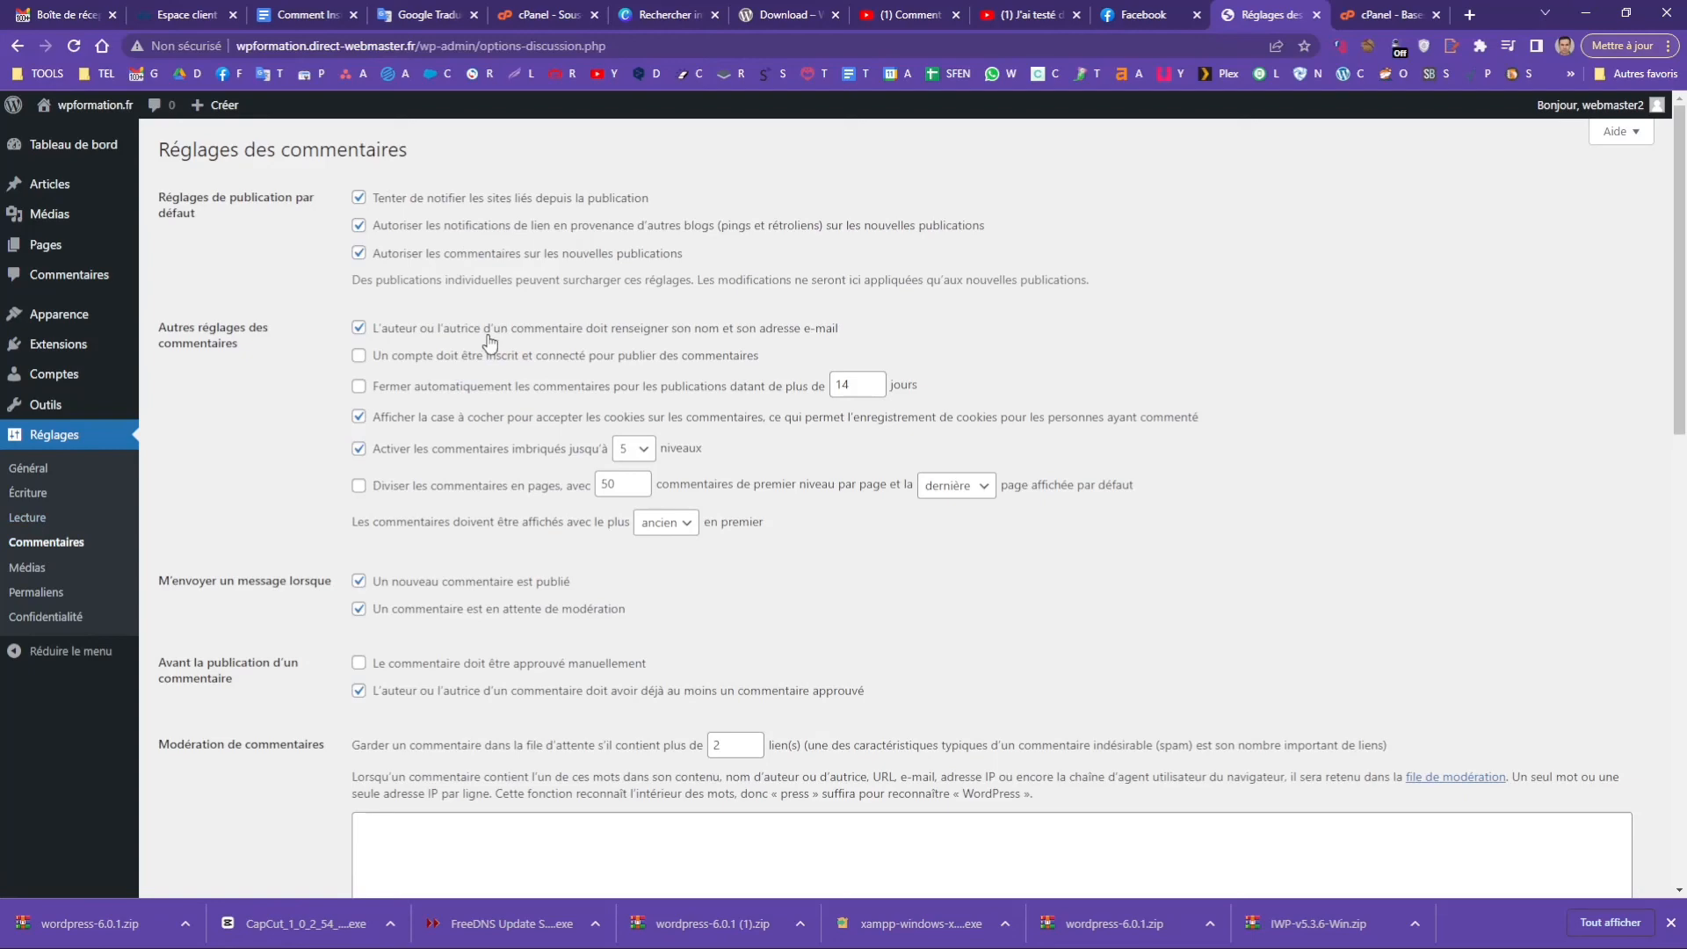
pyautogui.scroll(-9, 489, 337)
pyautogui.scroll(8, 489, 335)
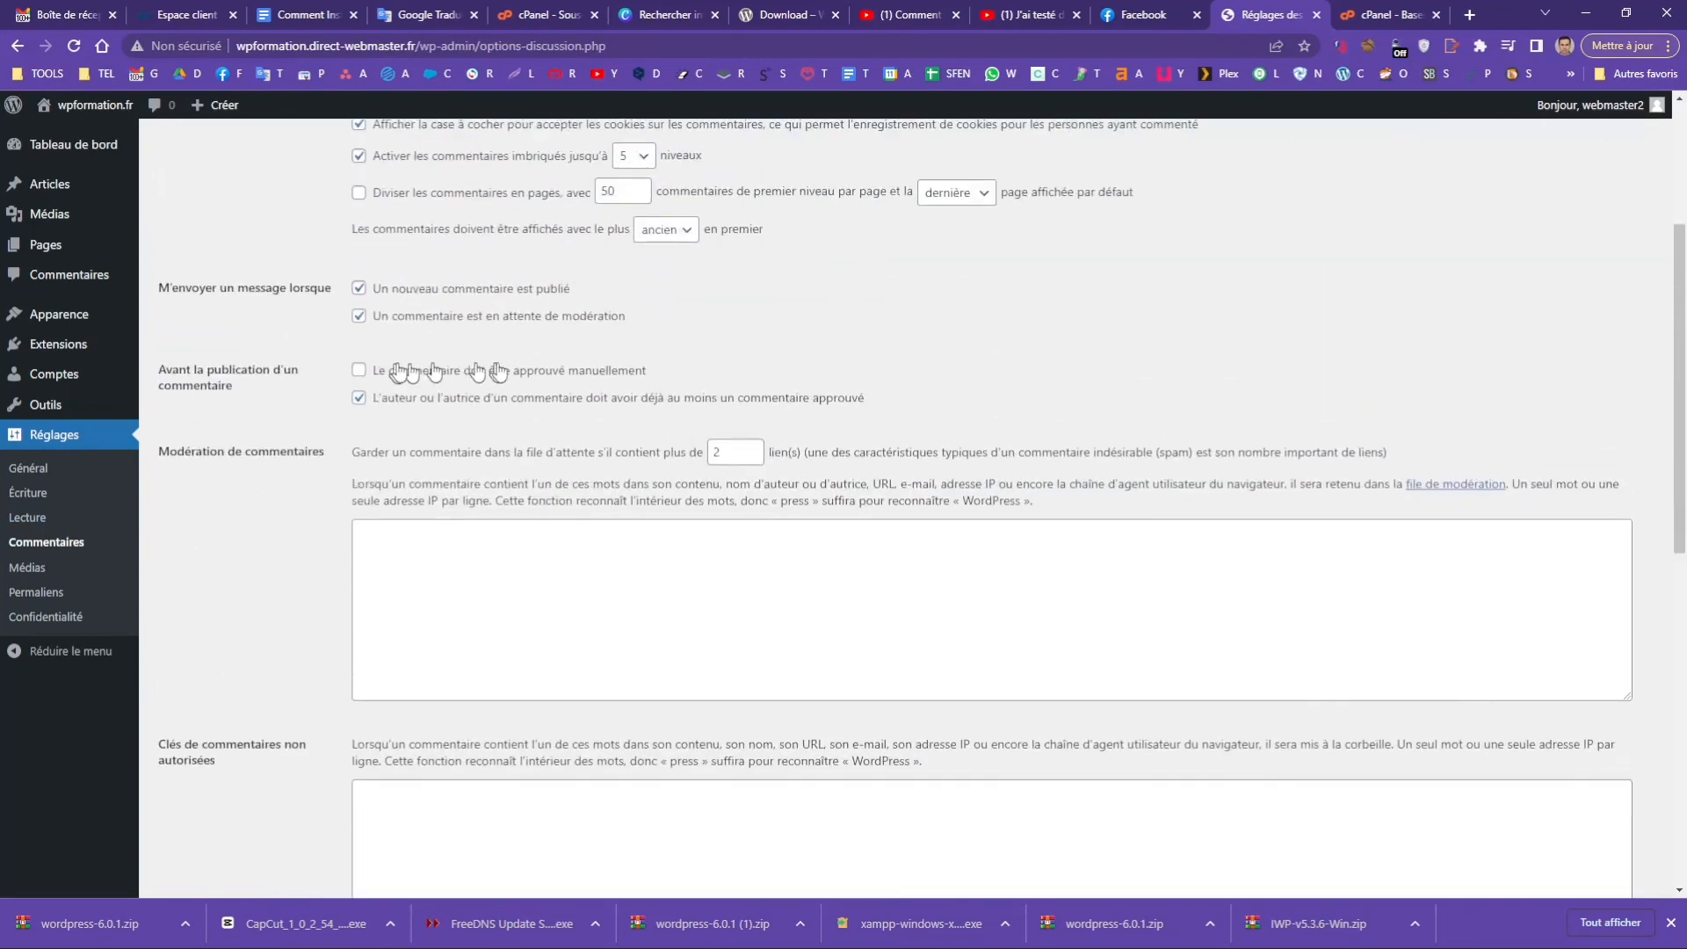
pyautogui.click(488, 372)
pyautogui.scroll(-9, 462, 492)
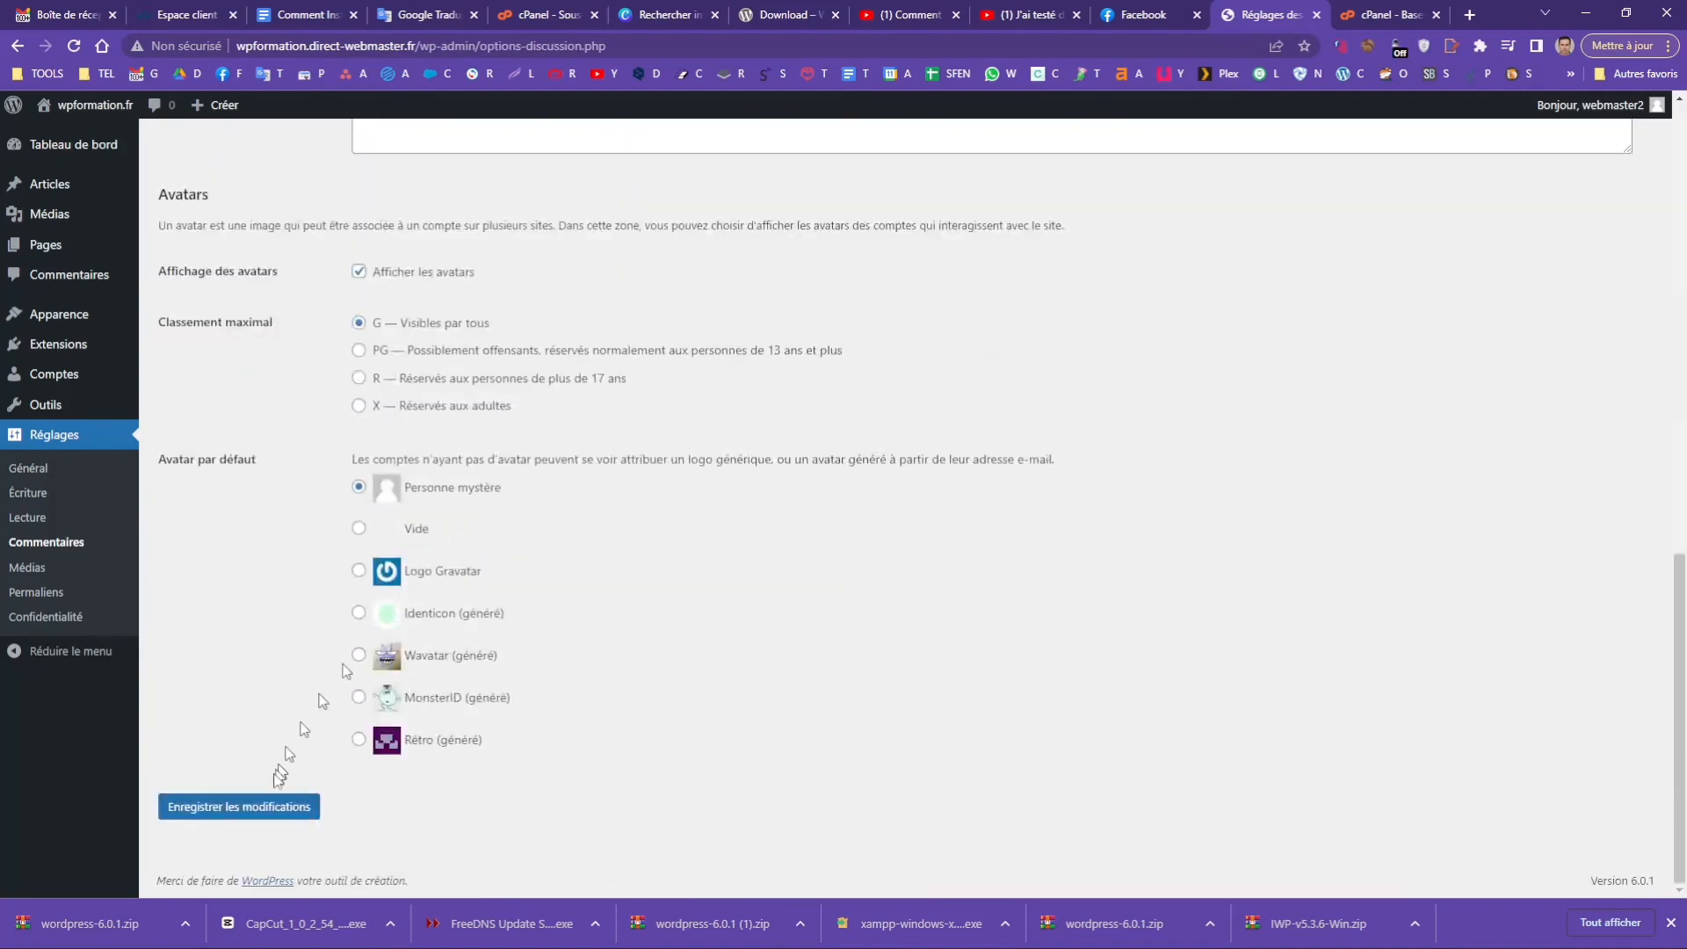
pyautogui.click(267, 804)
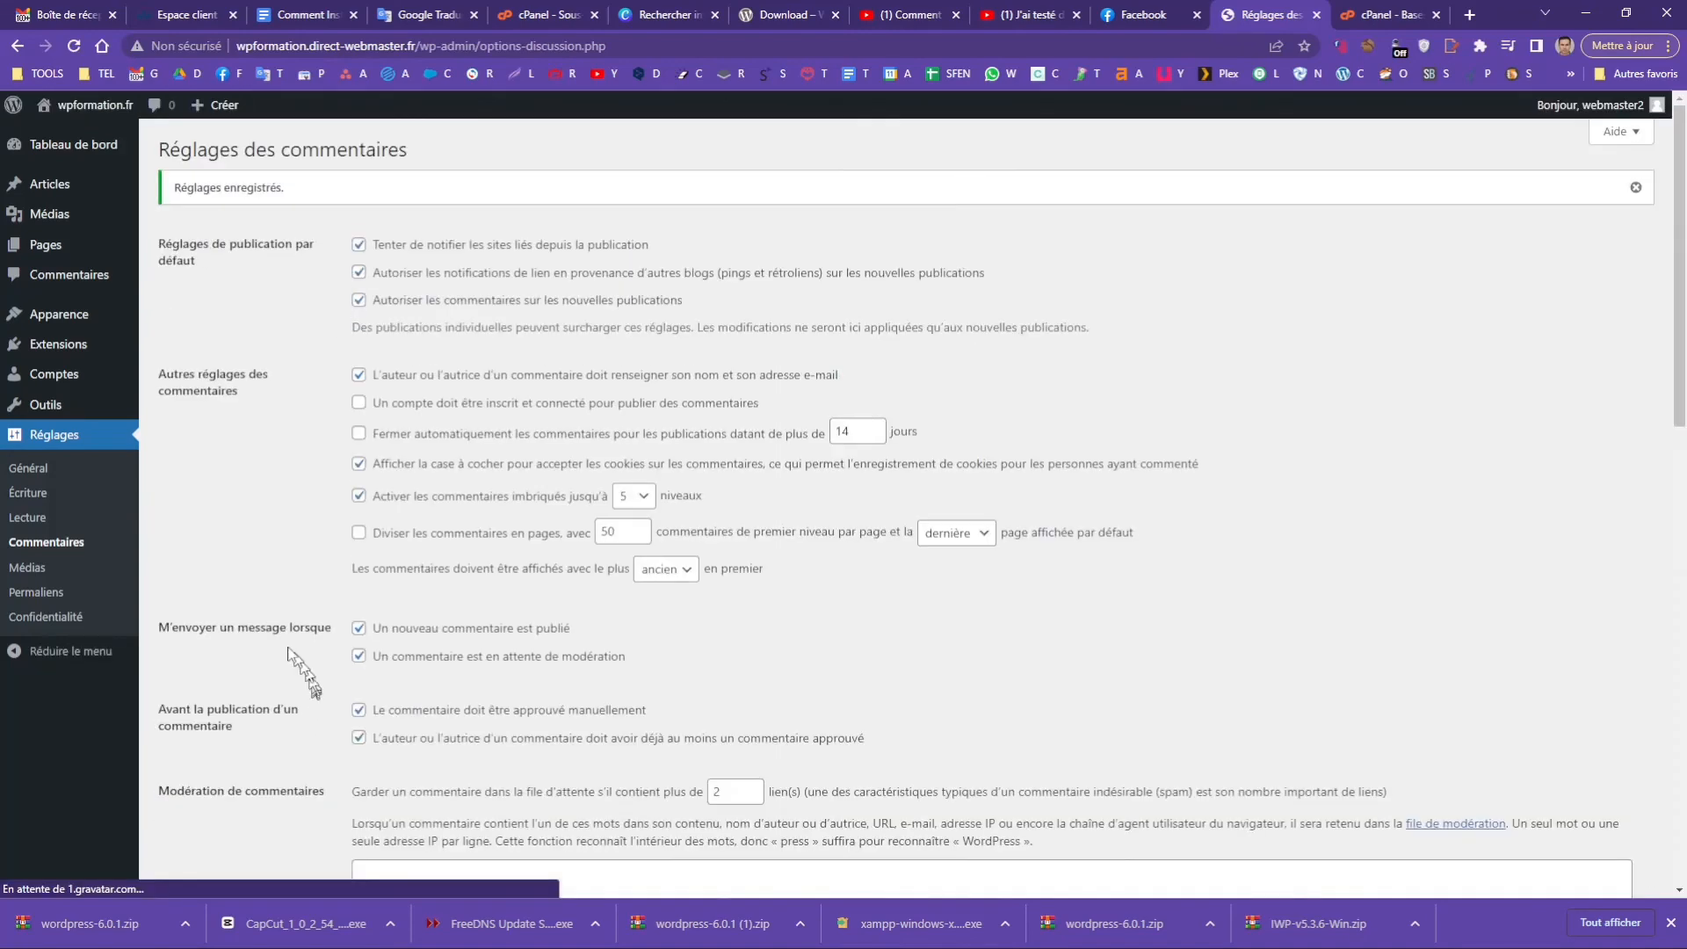
# Step: Pass through the media settings, set the permalink structure to Titre de la publication and save the permalink settings
pyautogui.click(25, 569)
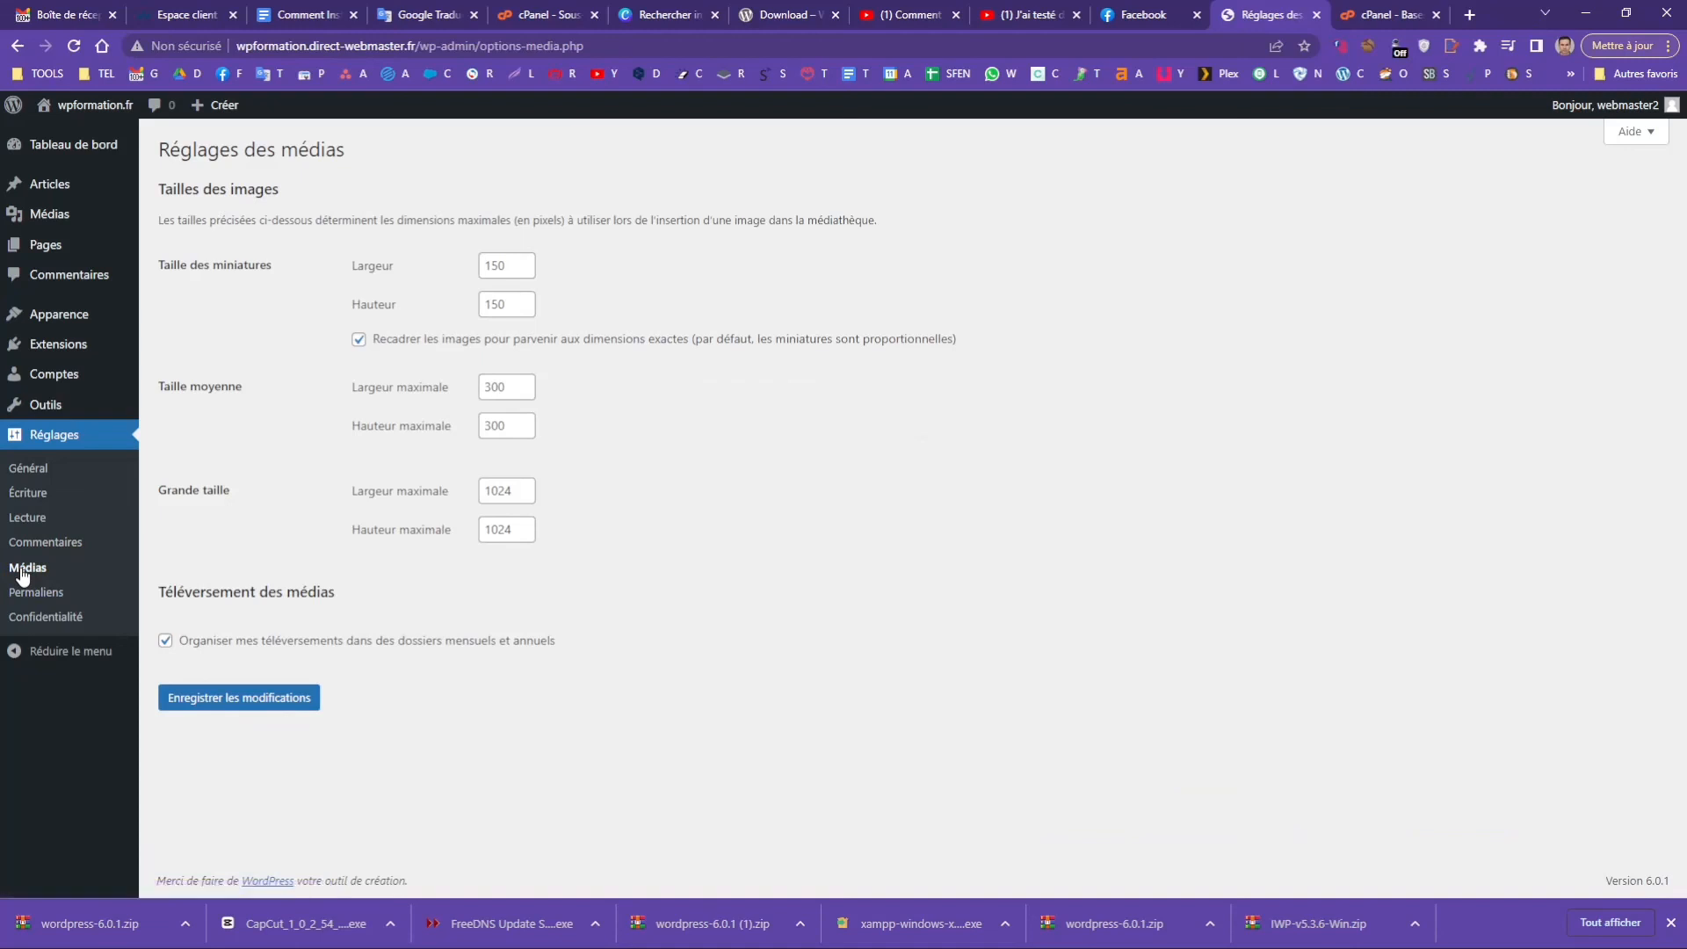
pyautogui.click(30, 597)
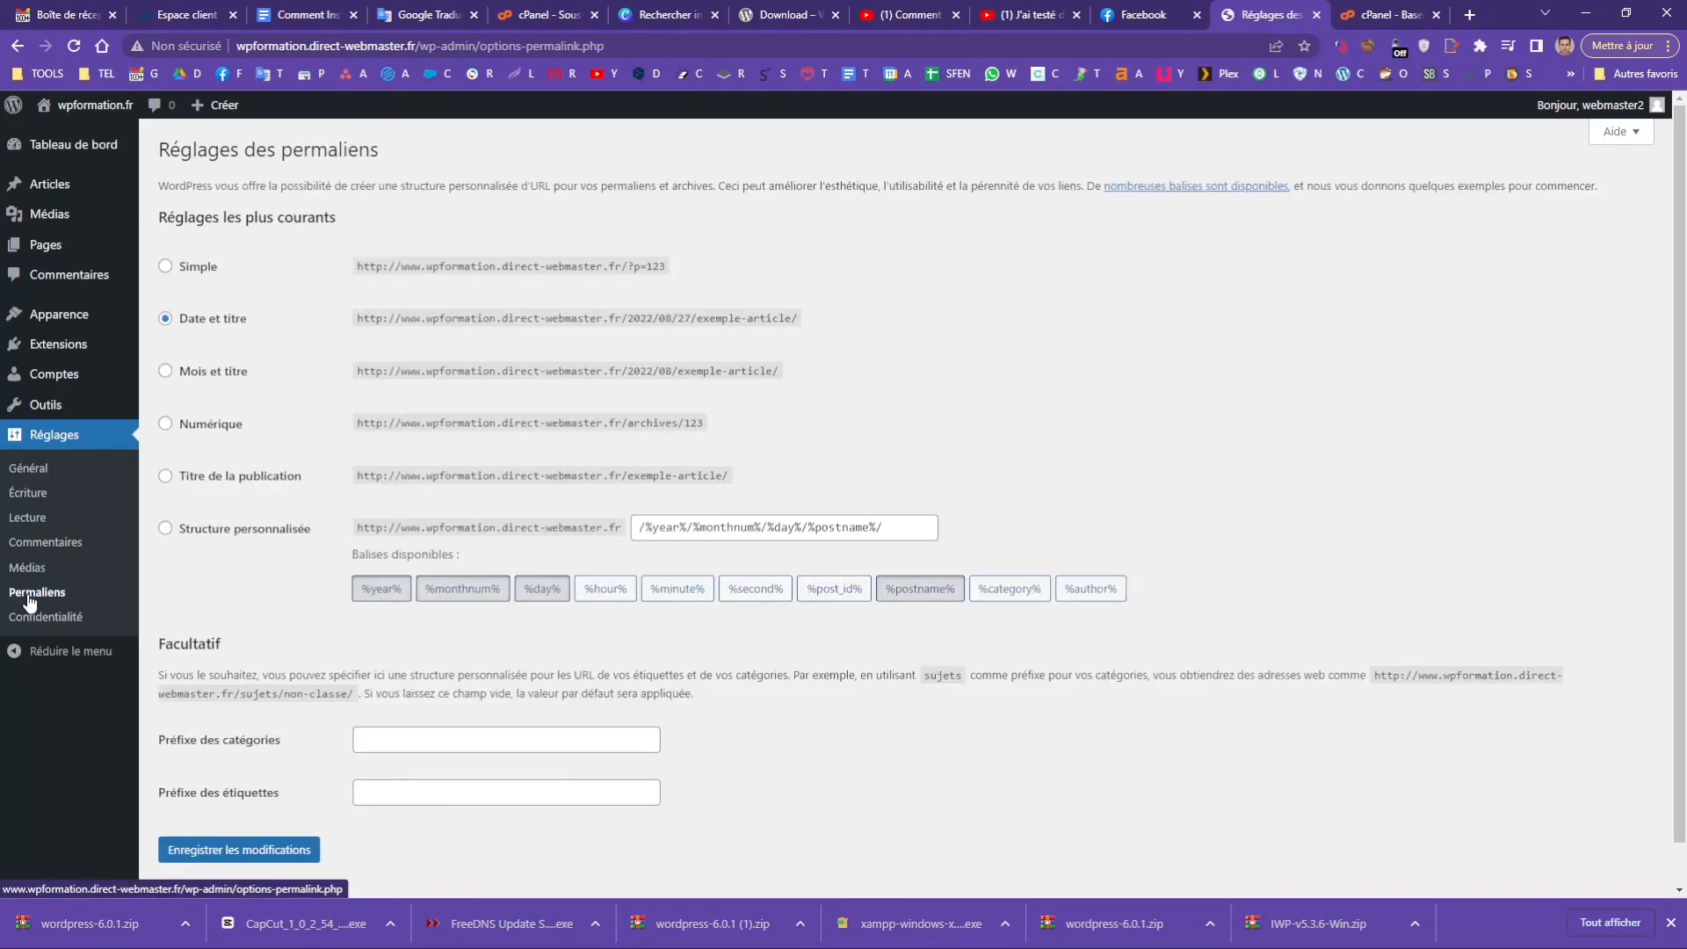
pyautogui.click(231, 482)
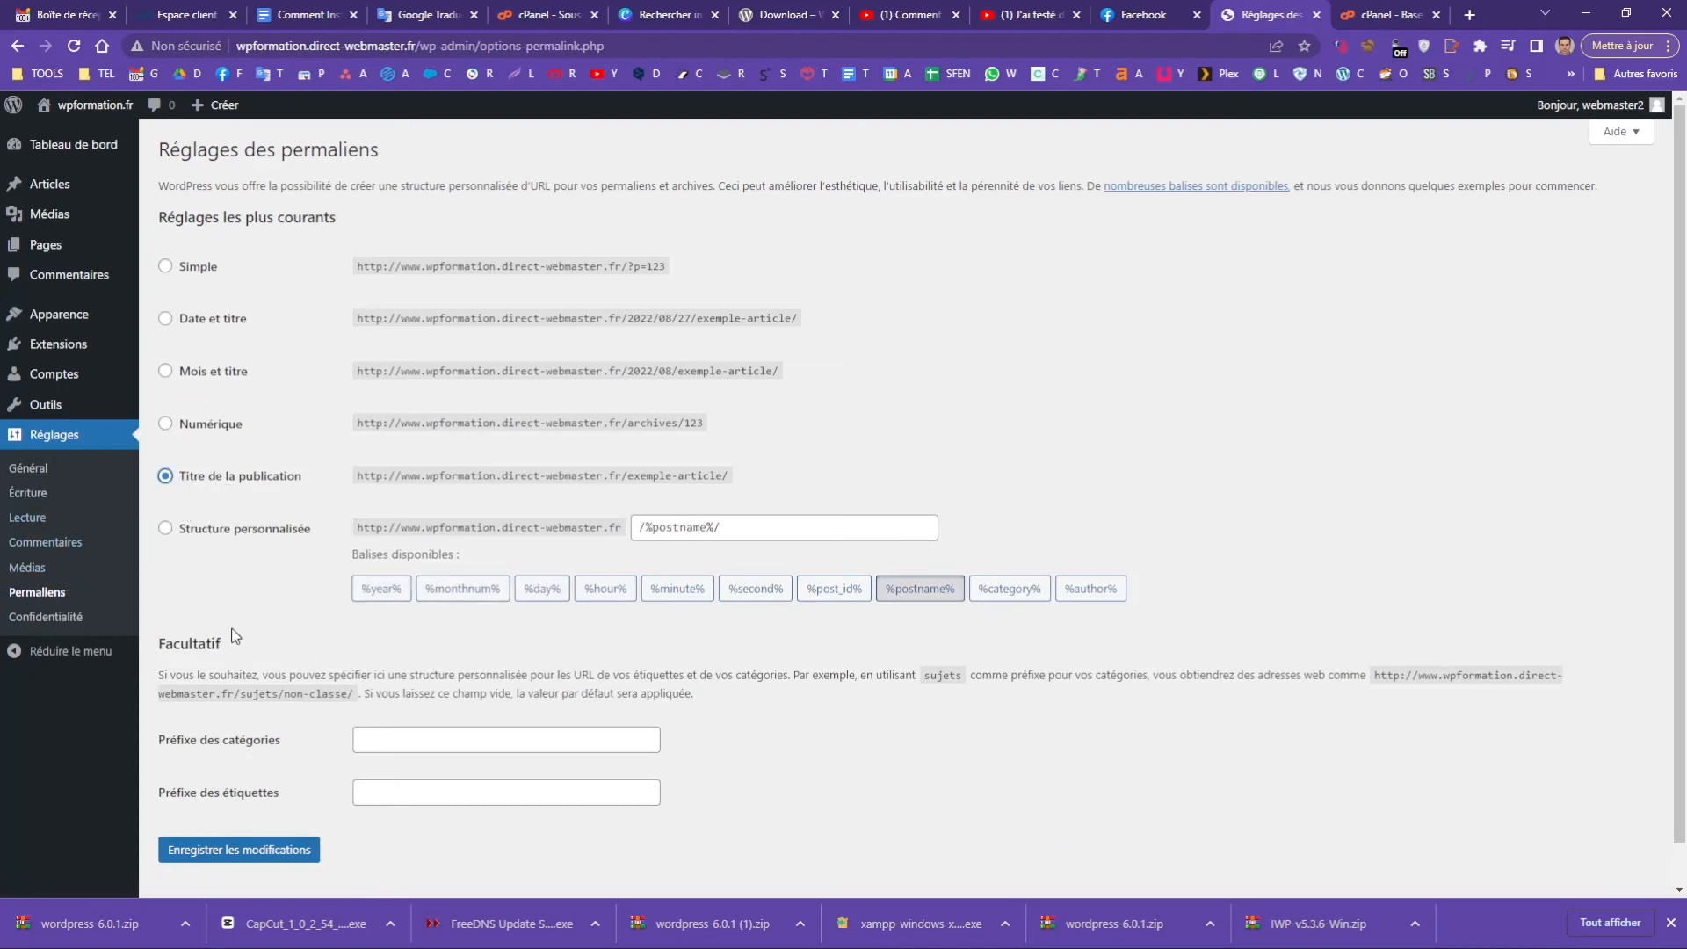
pyautogui.click(266, 866)
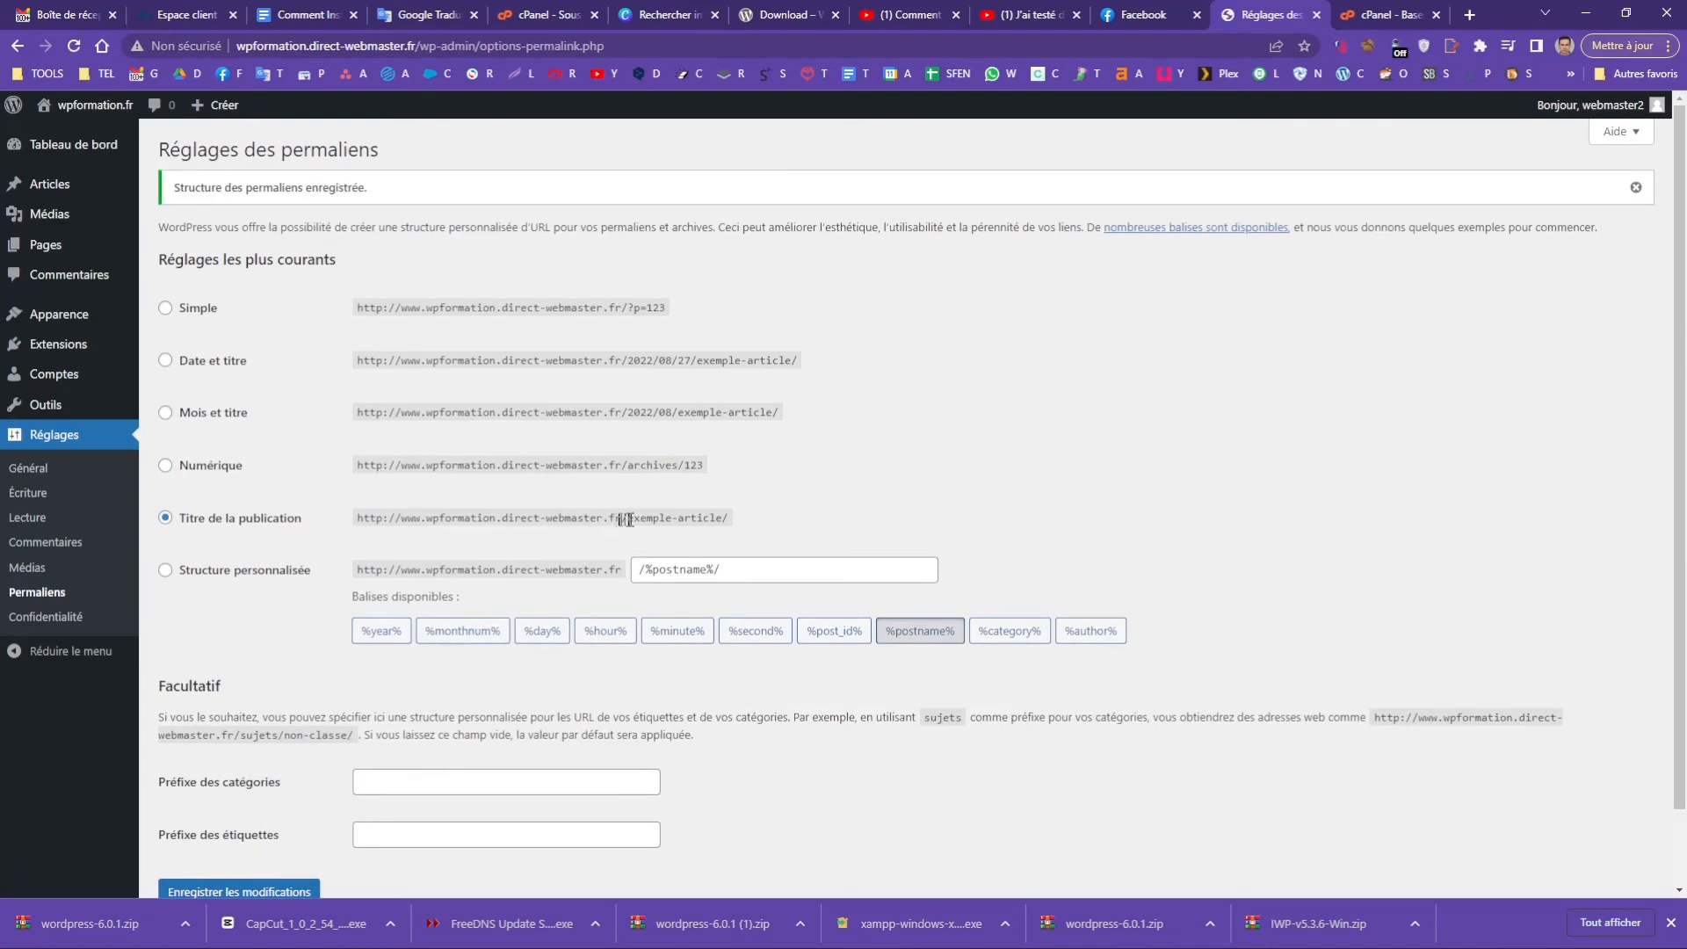
# Step: Highlight the exemple-article part of the Titre de la publication example URL and save the permalink settings again
pyautogui.moveTo(630, 521); pyautogui.dragTo(718, 518)
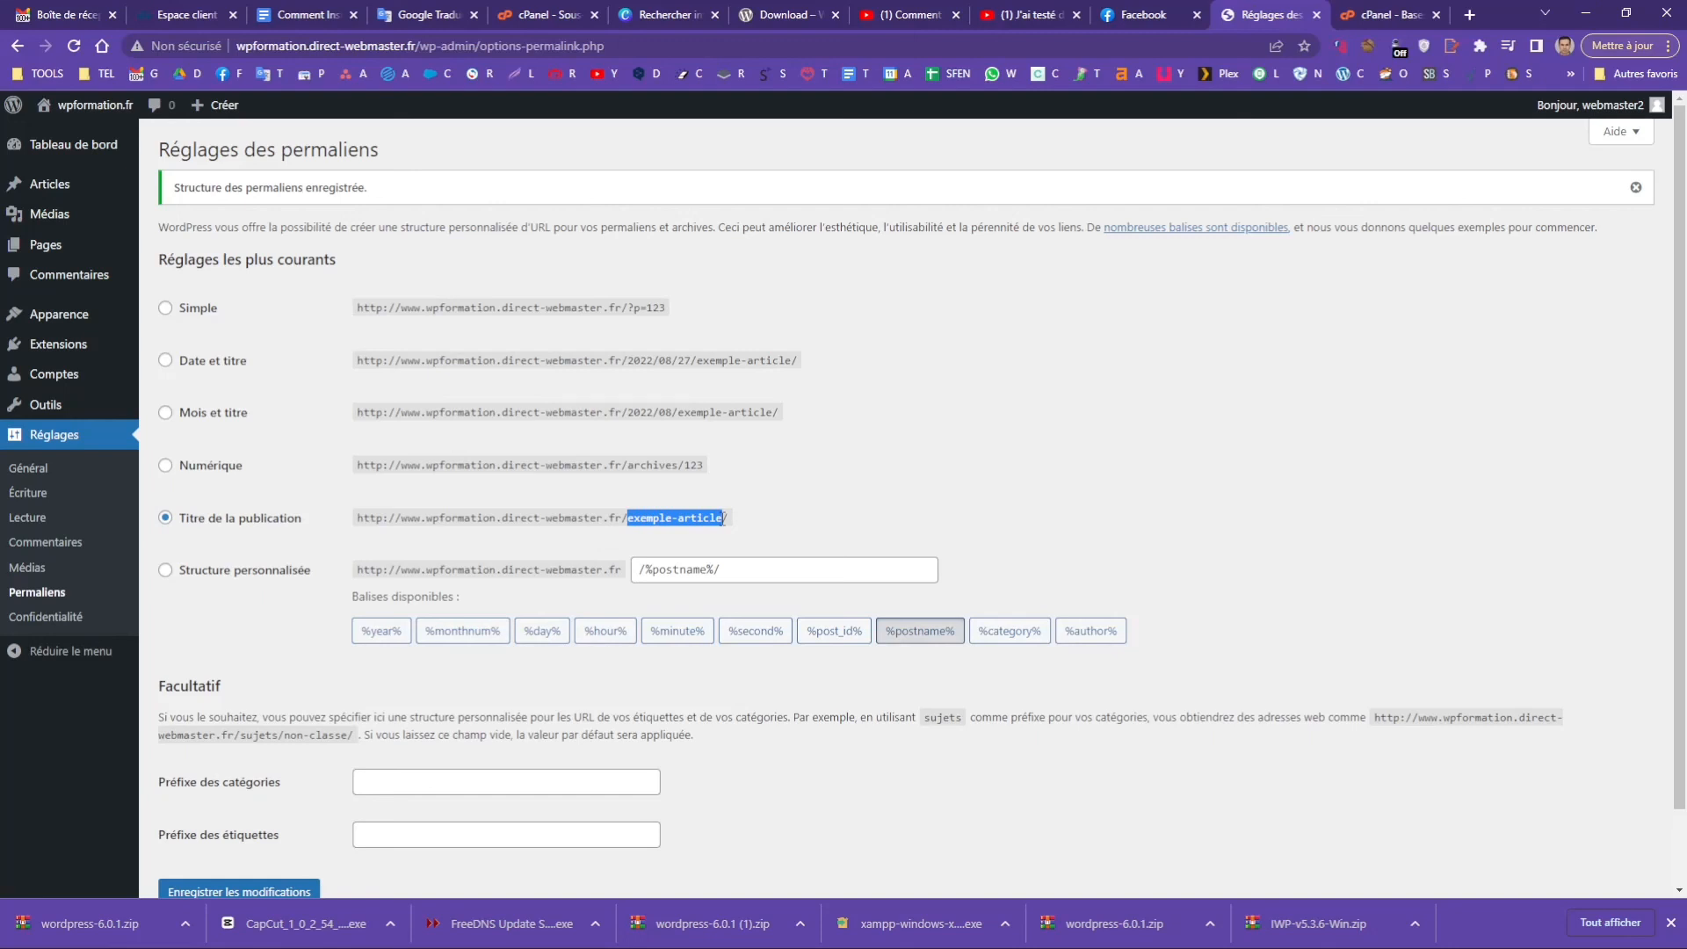
pyautogui.click(627, 521)
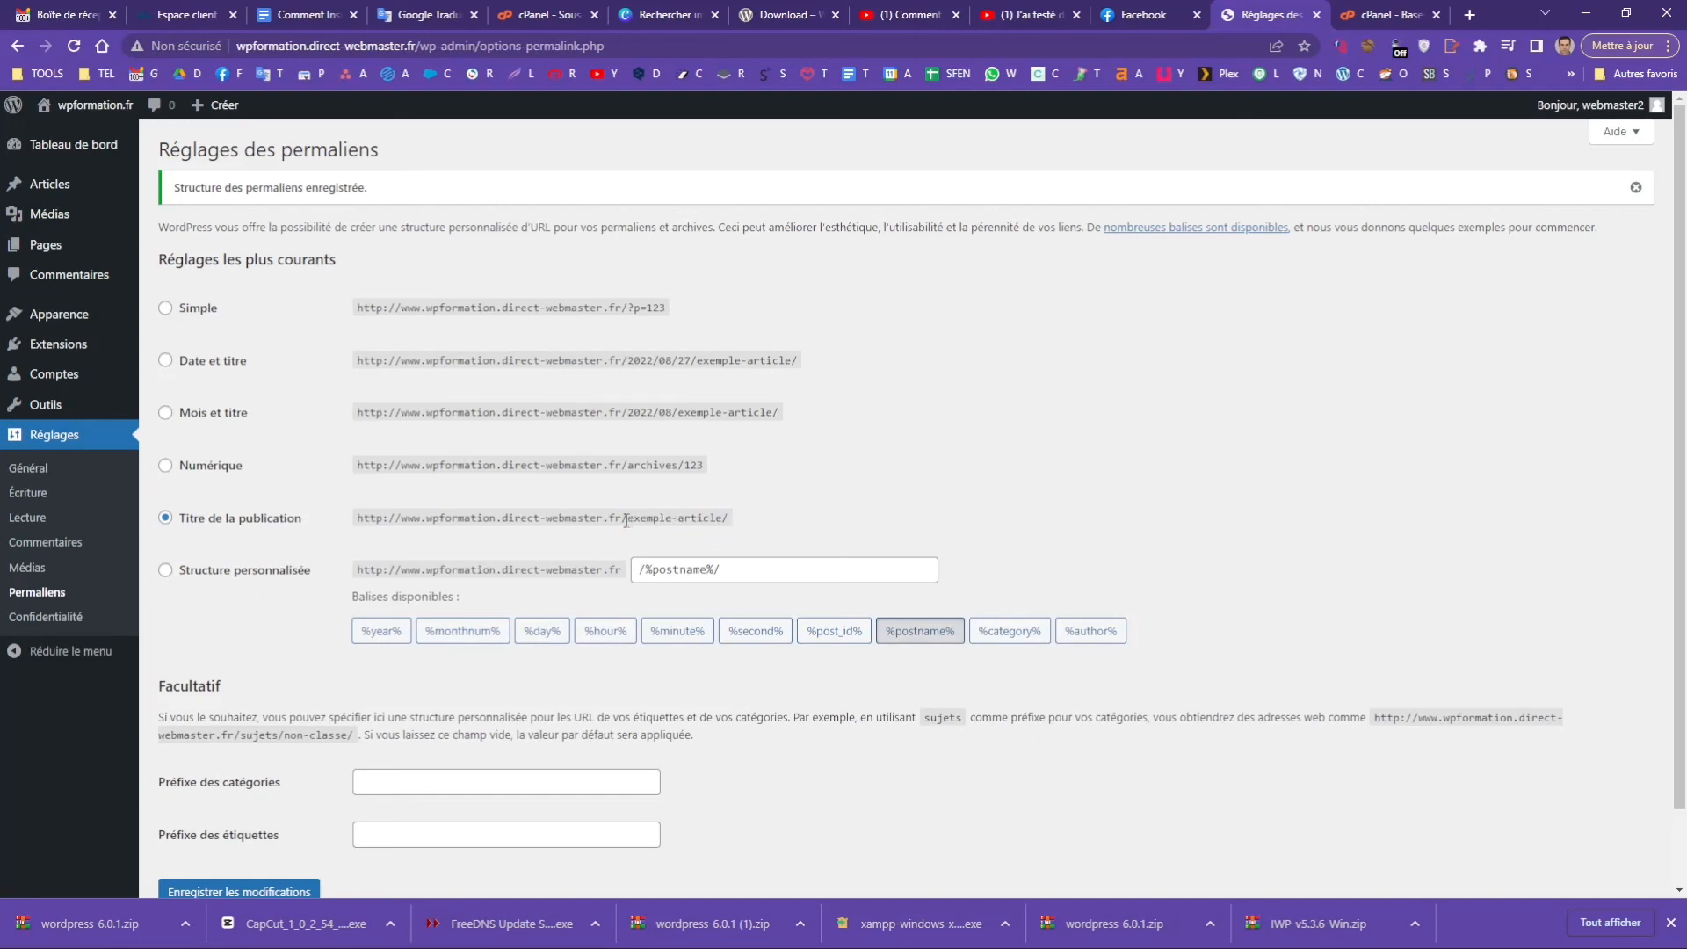
pyautogui.moveTo(629, 520); pyautogui.dragTo(718, 521)
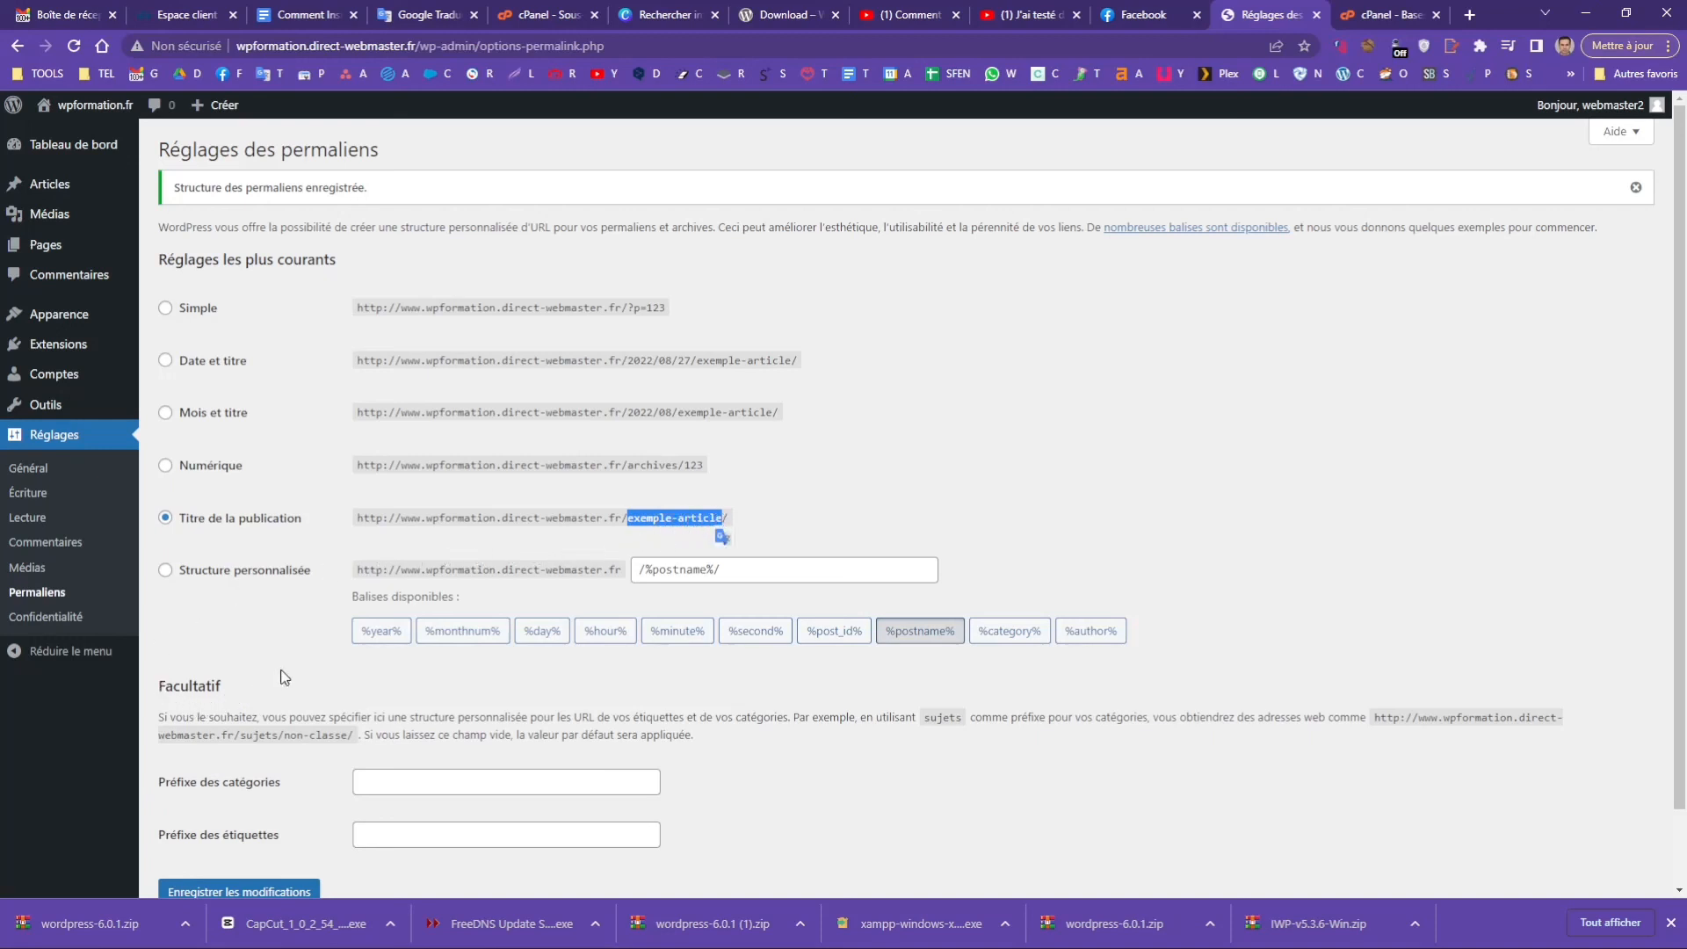
pyautogui.scroll(-1, 284, 677)
pyautogui.click(265, 813)
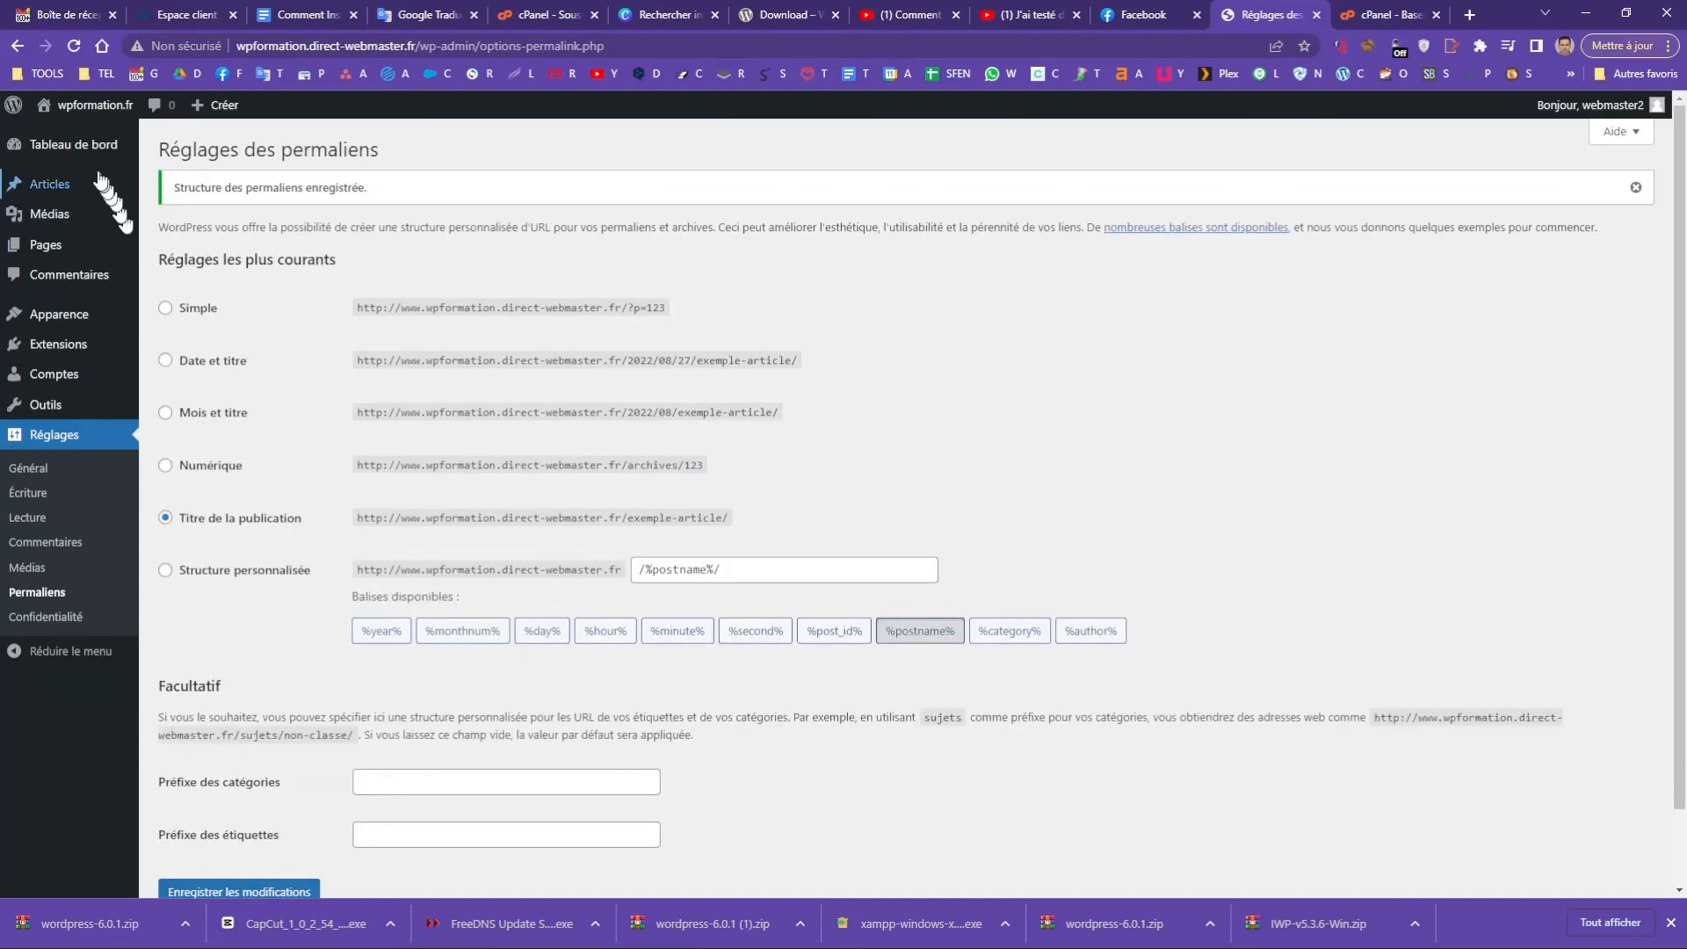
# Step: Open the wpformation.fr site in a new tab, look over its homepage and return to the permalink settings
pyautogui.rightClick(77, 133)
pyautogui.click(102, 142)
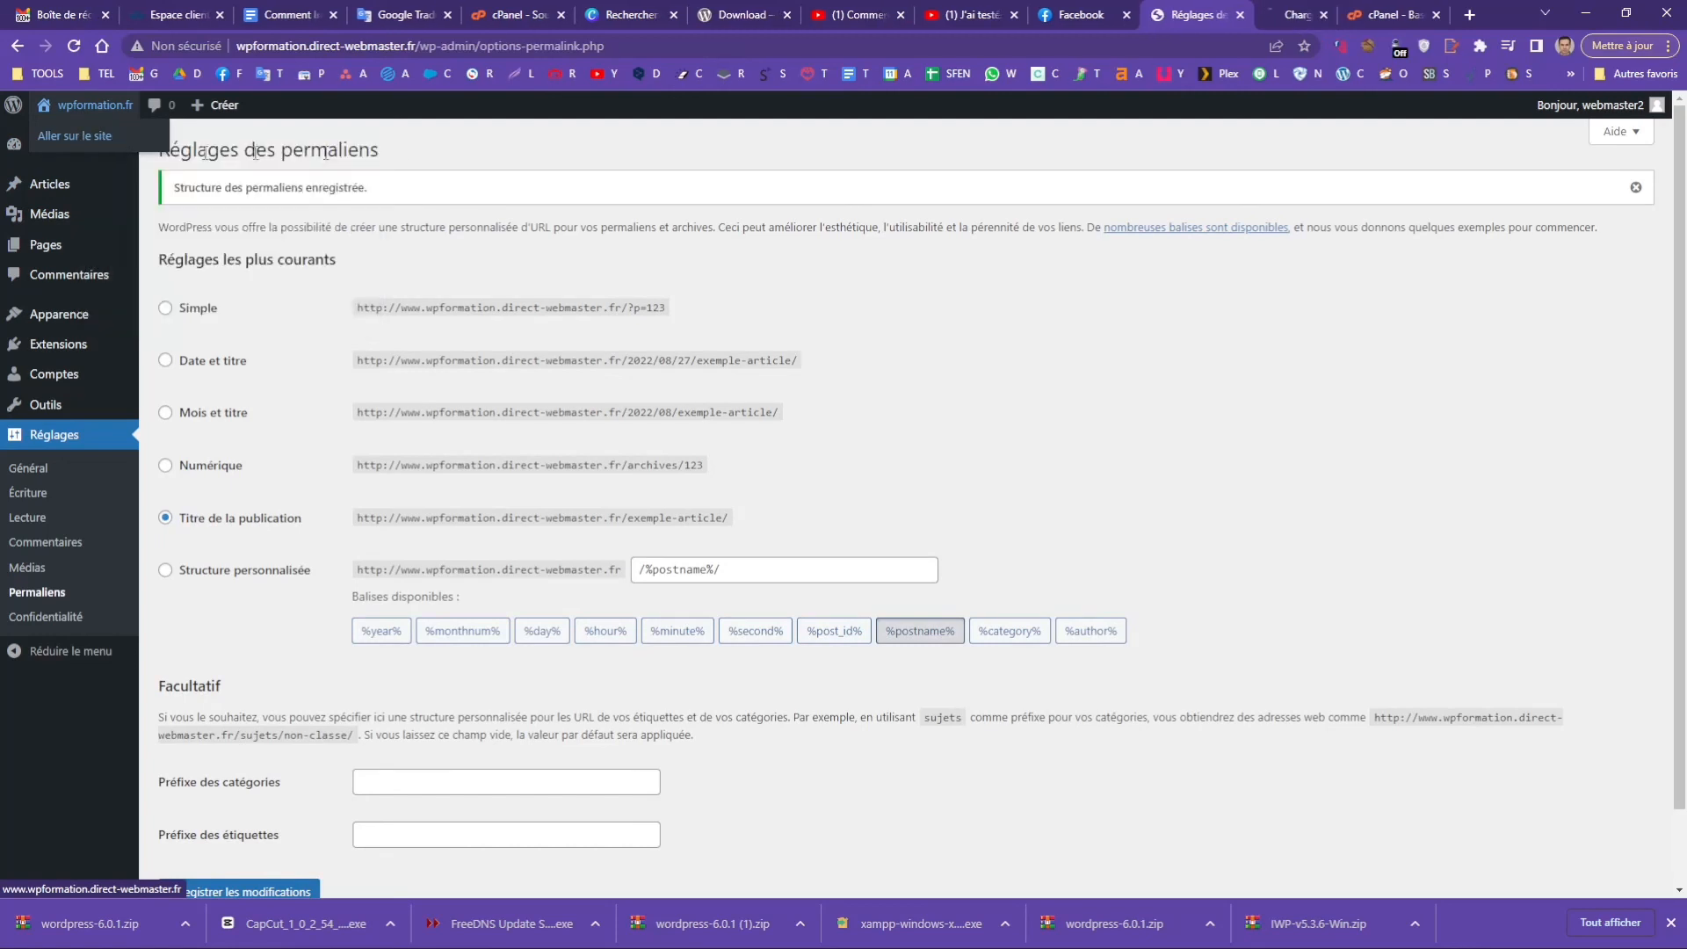
pyautogui.click(1257, 16)
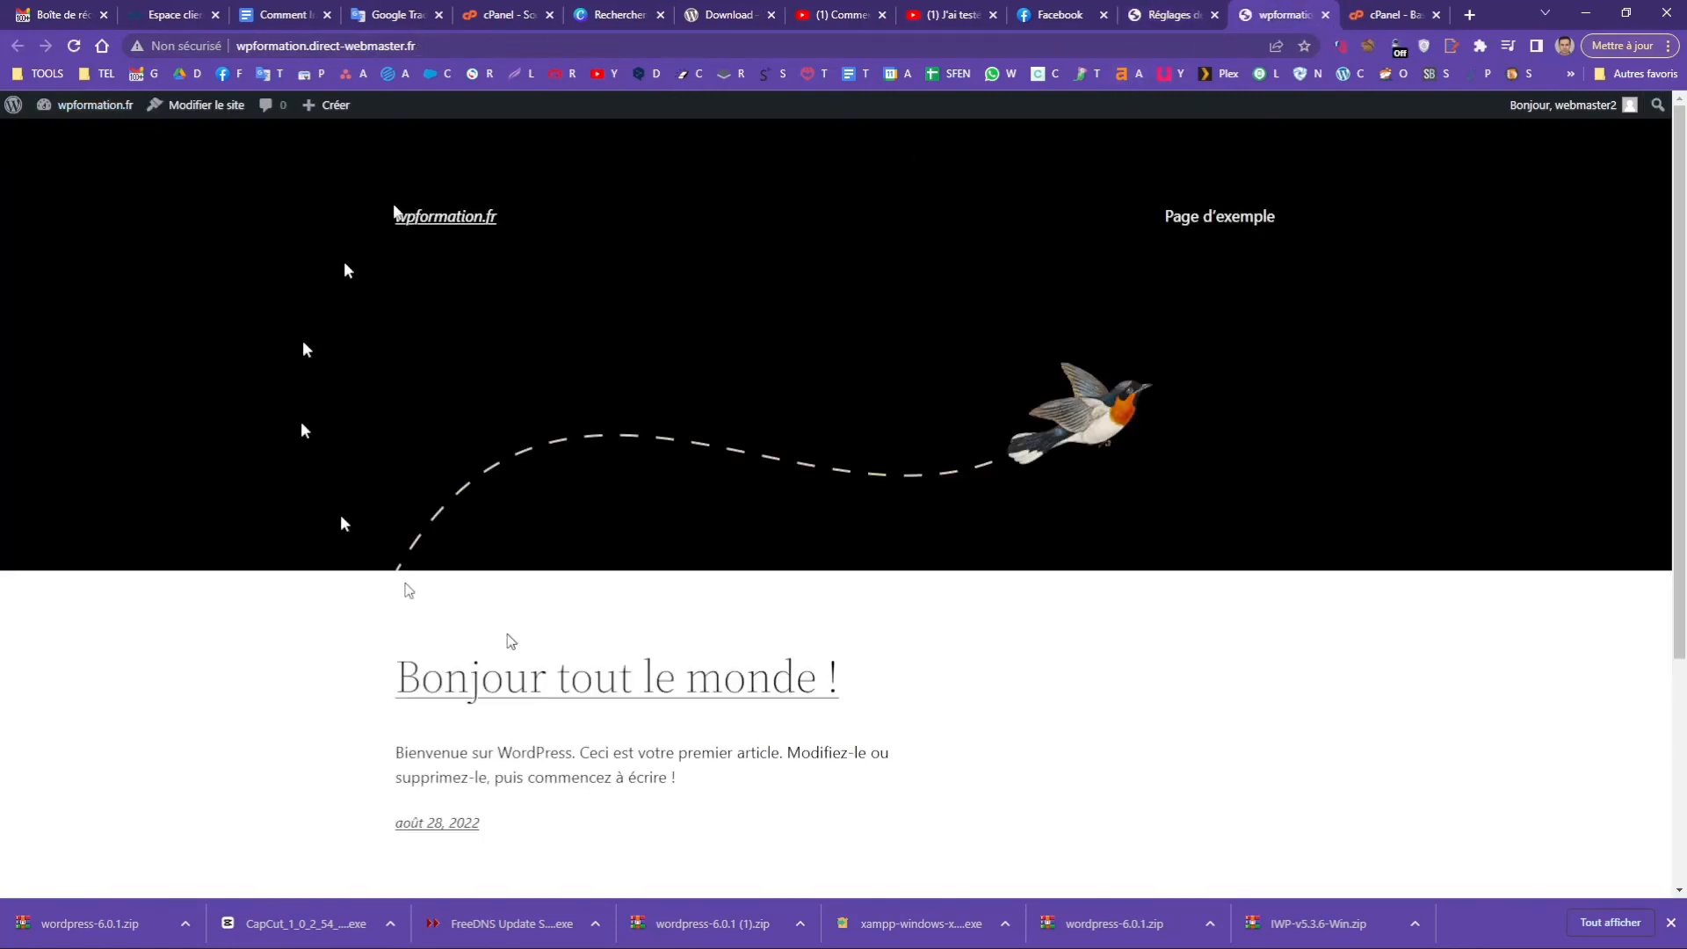
pyautogui.scroll(-4, 984, 631)
pyautogui.scroll(4, 984, 630)
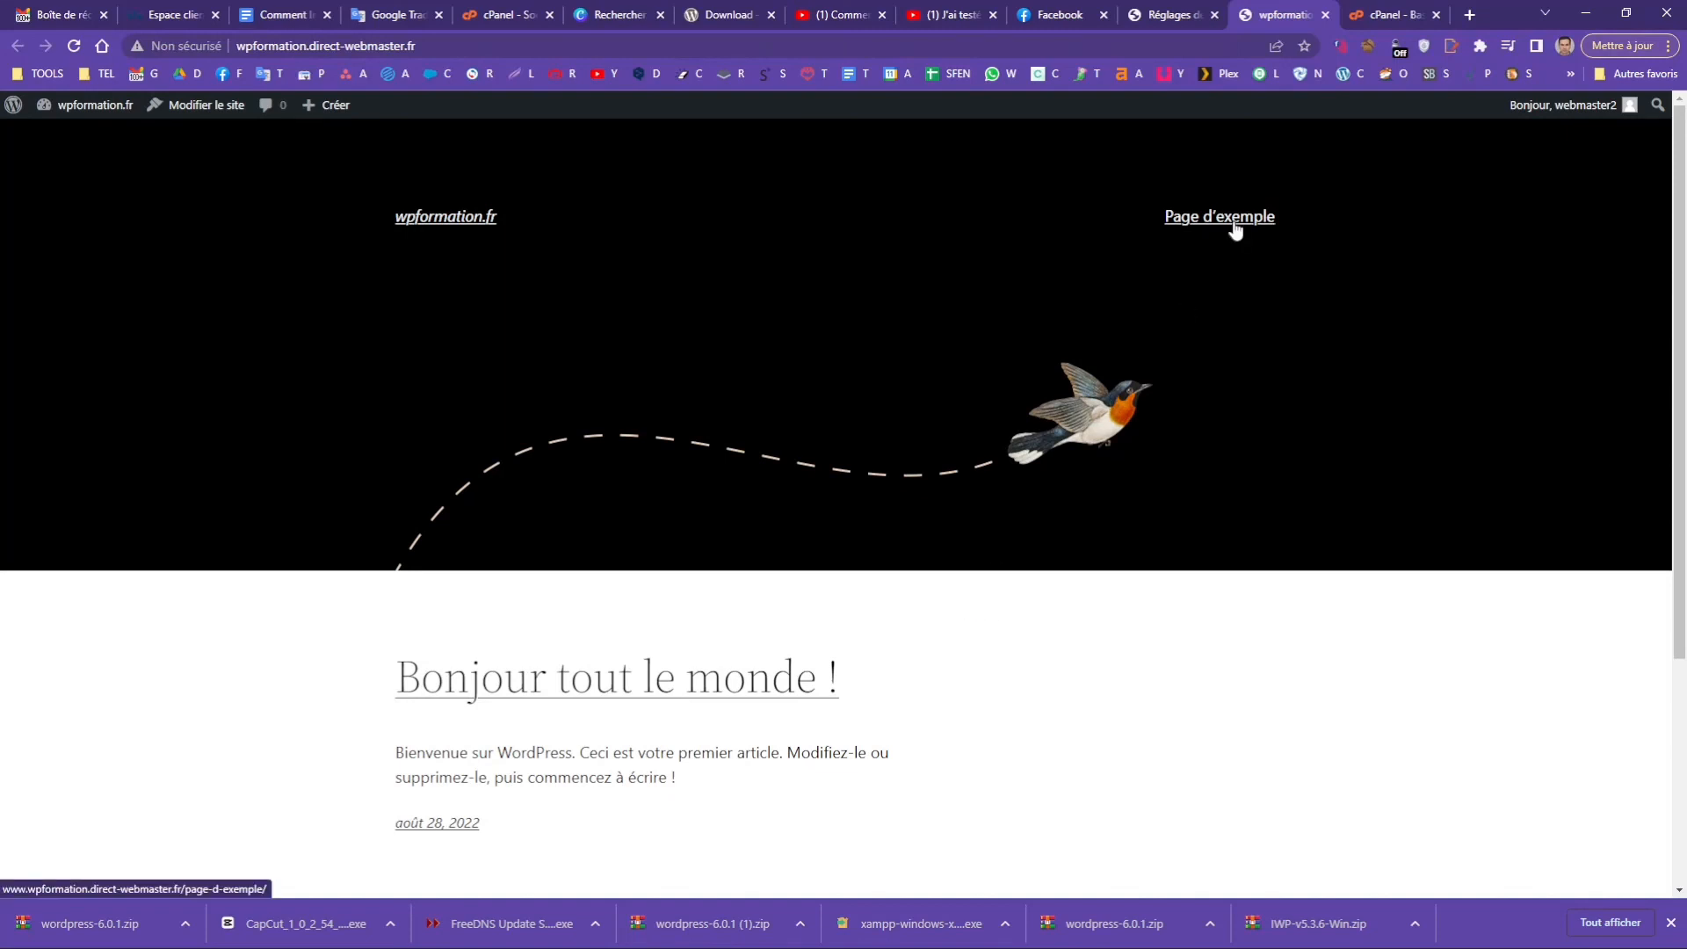
pyautogui.click(1164, 16)
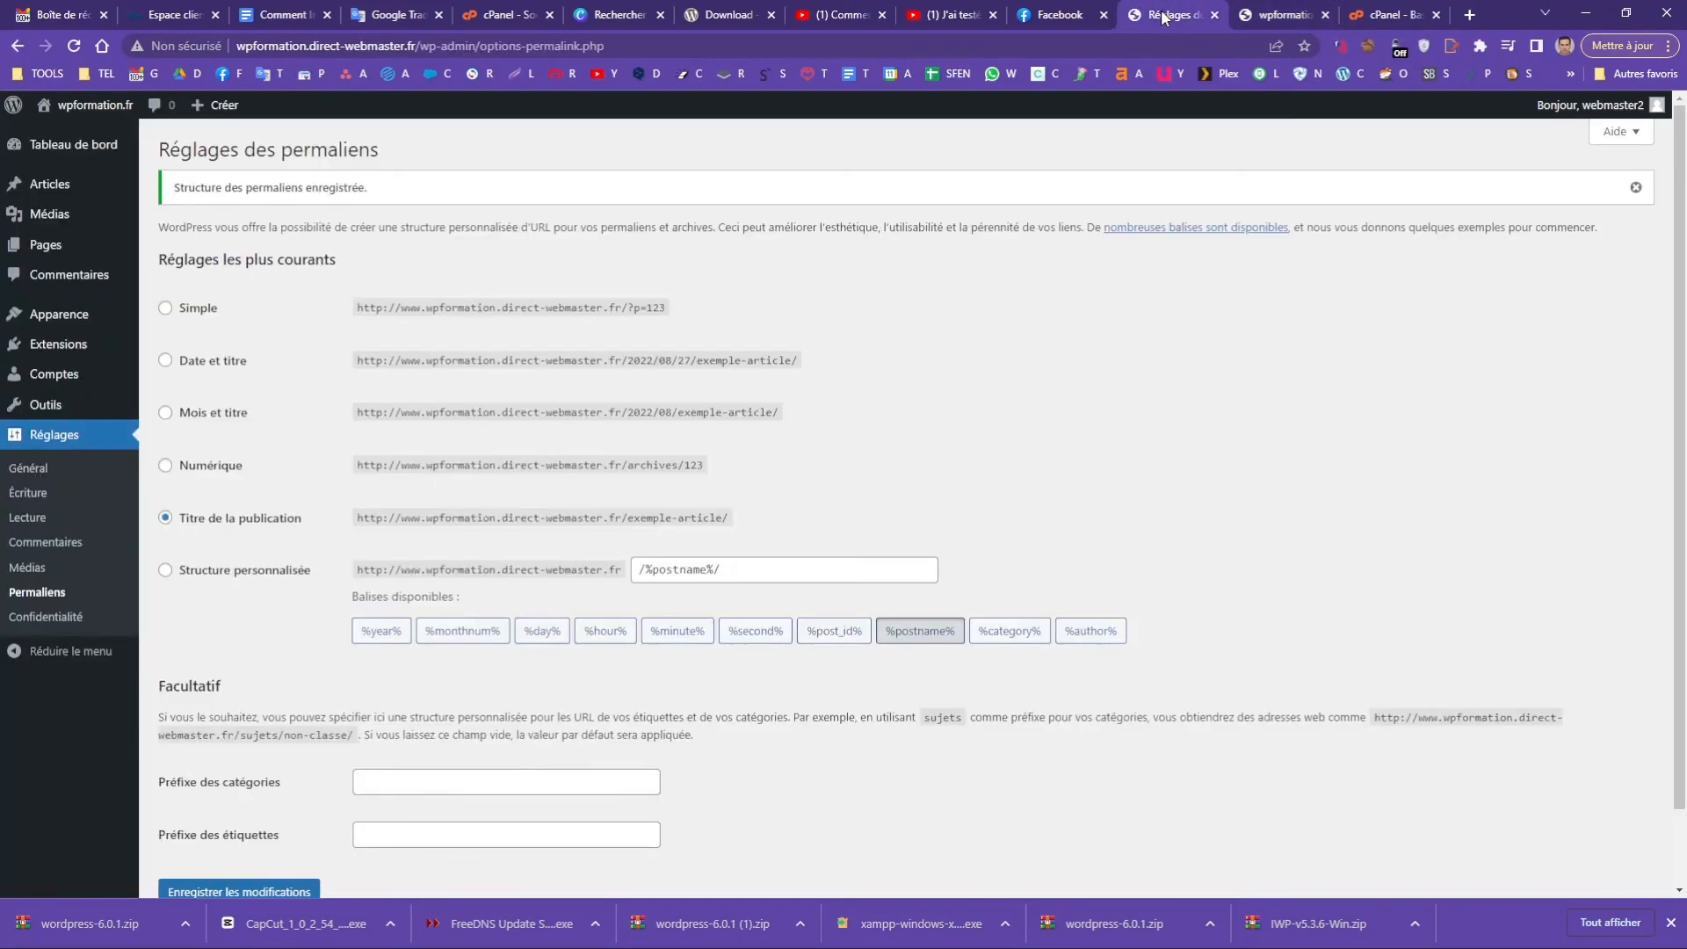